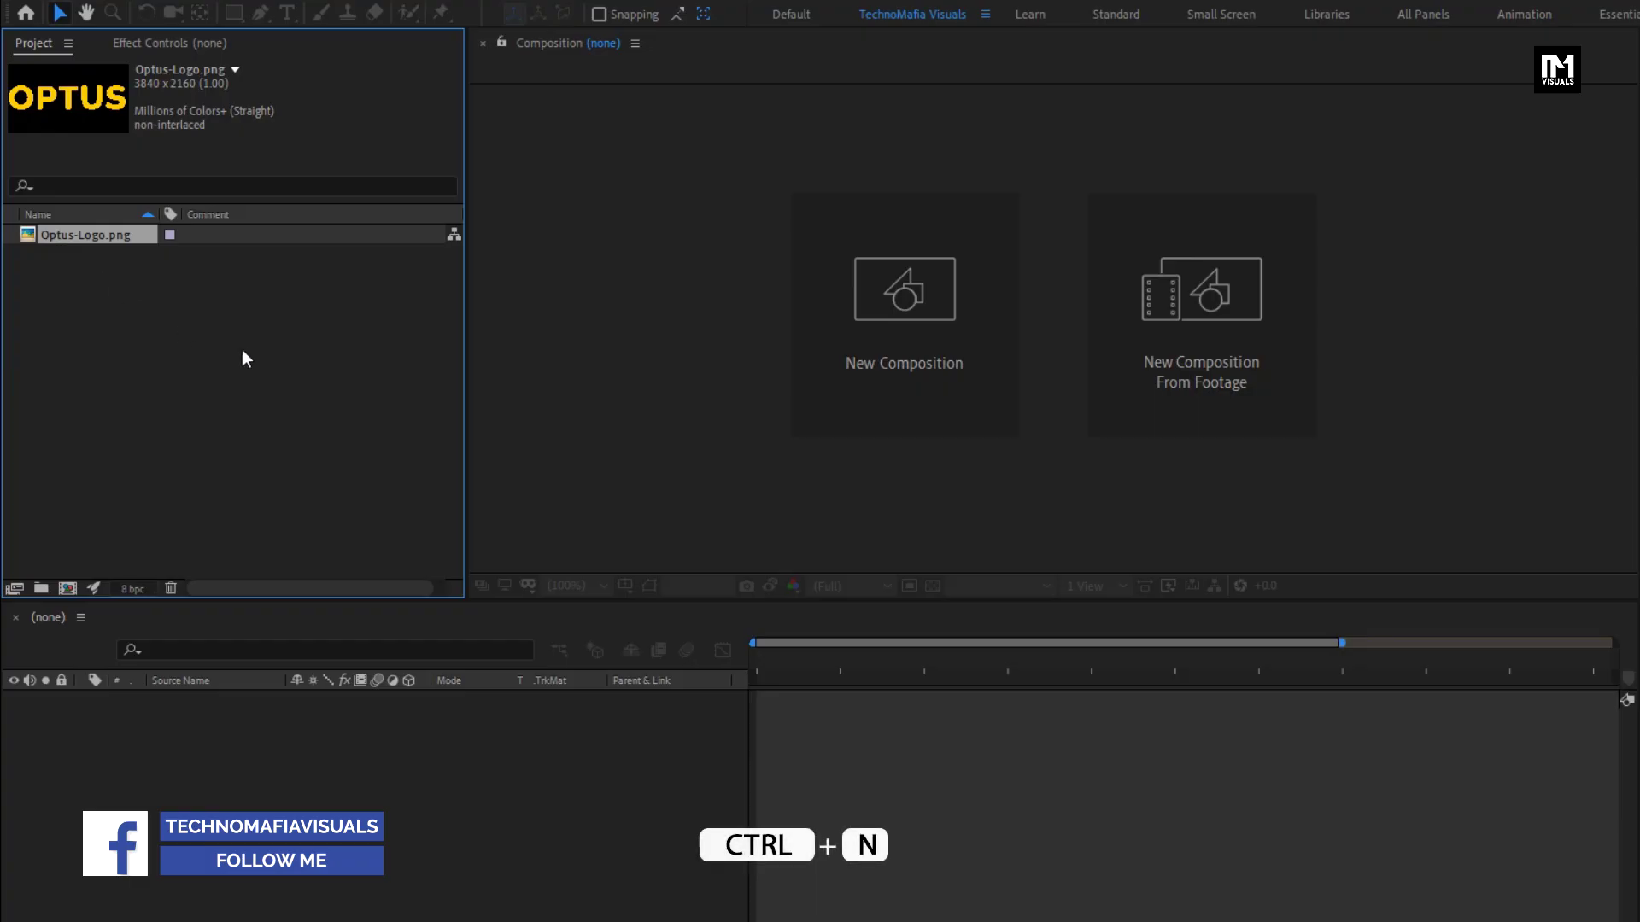
Step: Create a 1920 x 1080 composition named Logo_reveal with a duration of 5 seconds
click(880, 341)
text(Logo)
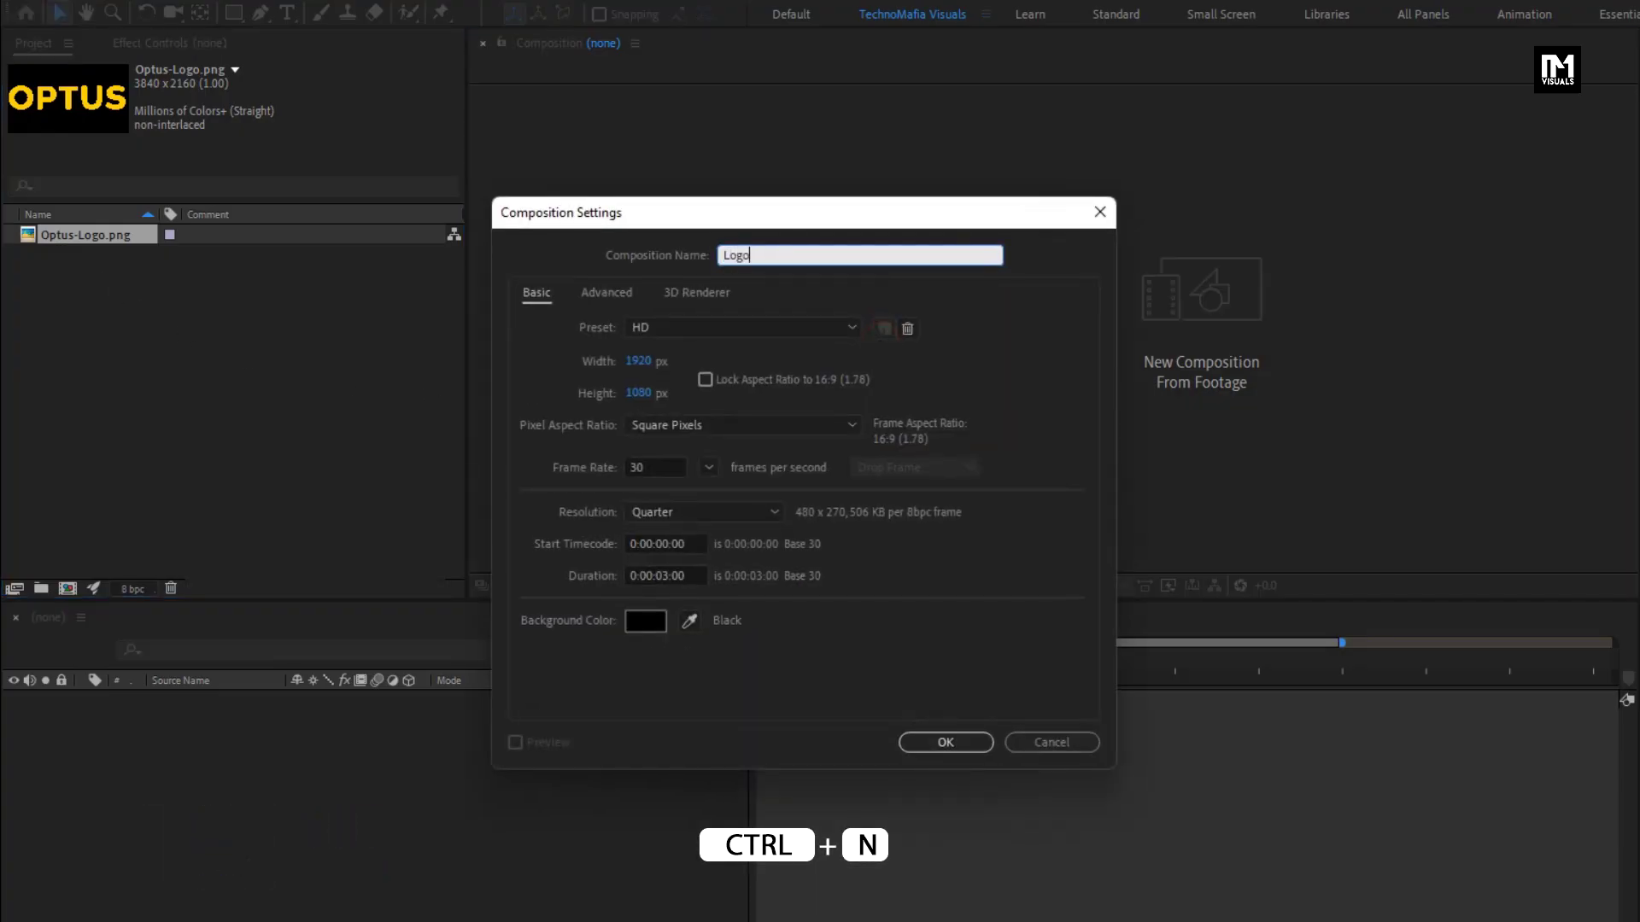
text(_reveal)
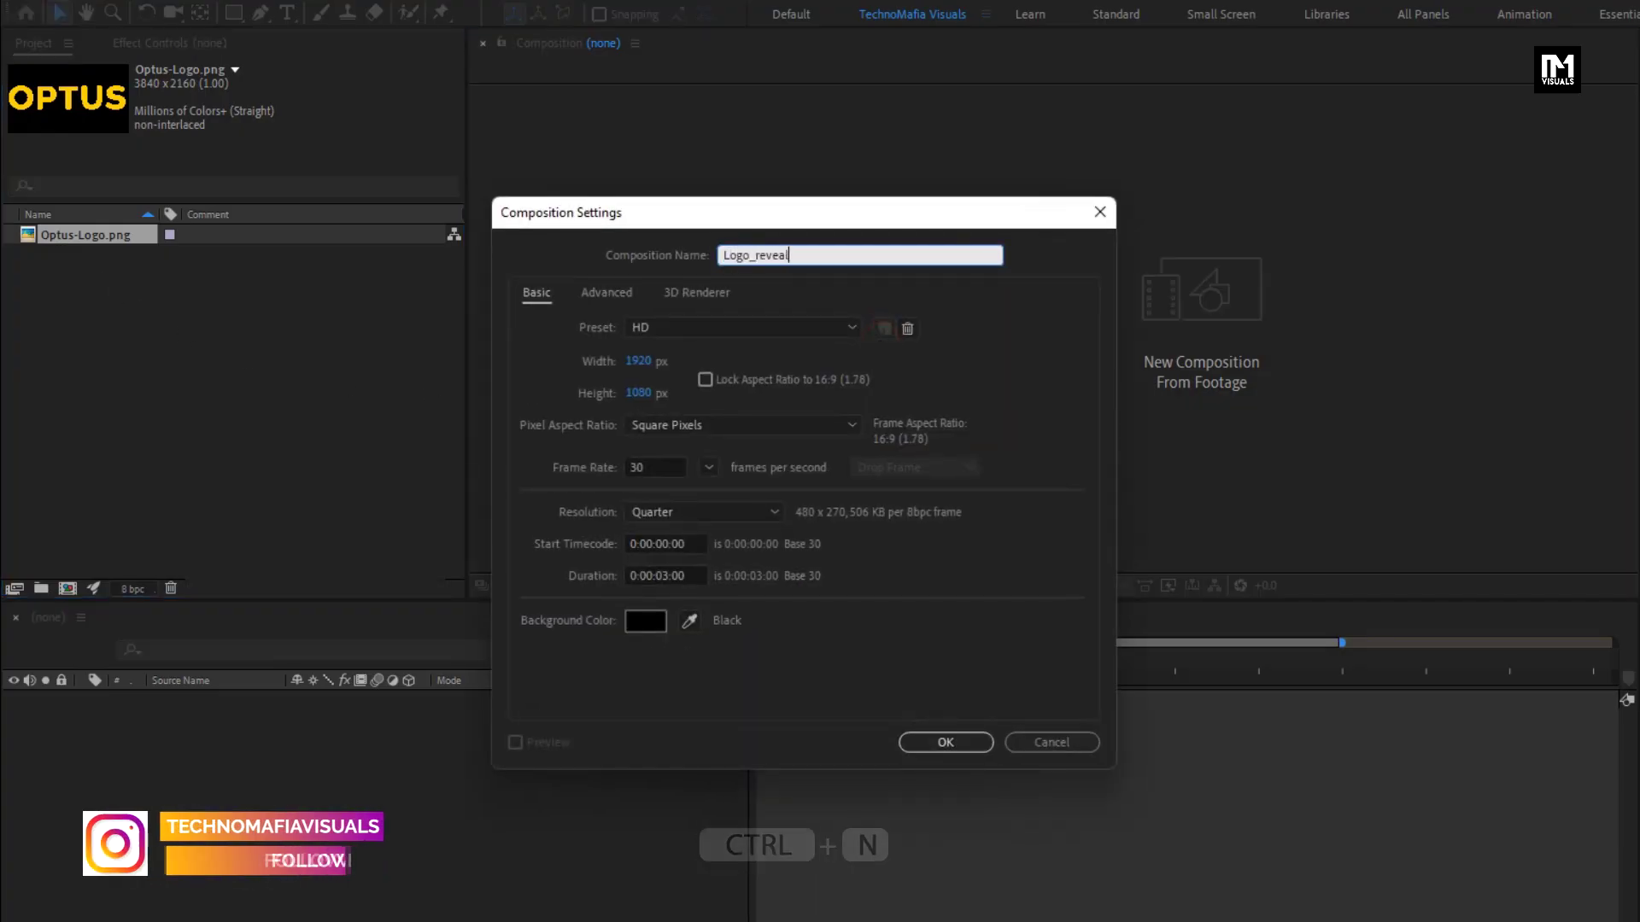
click(673, 576)
key(BackSpace)
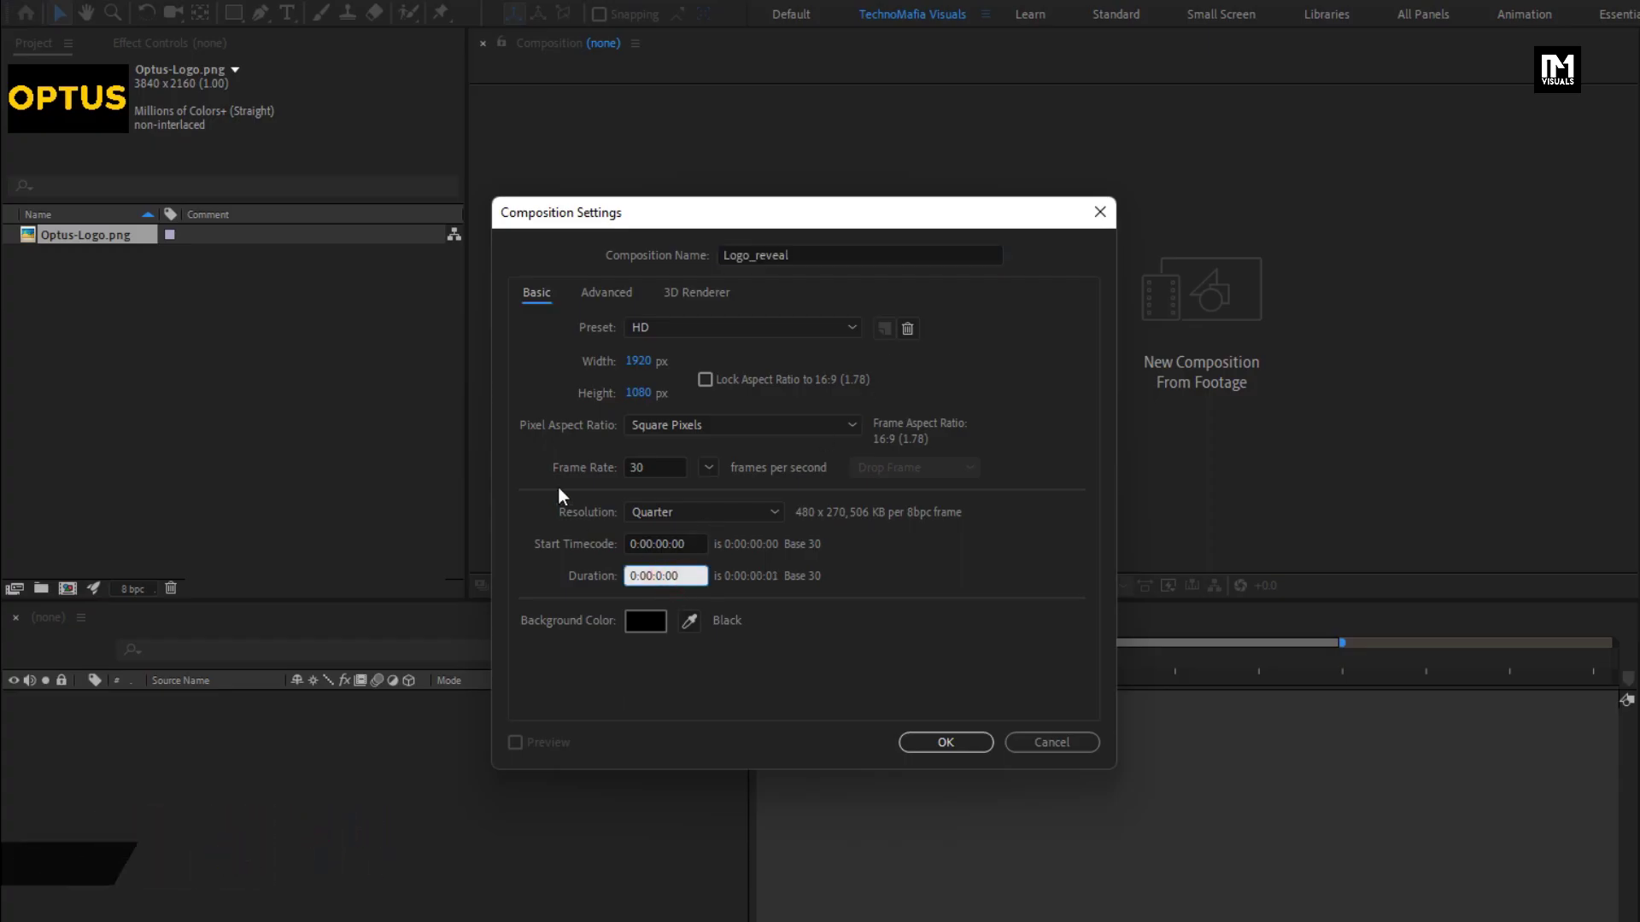
text(5)
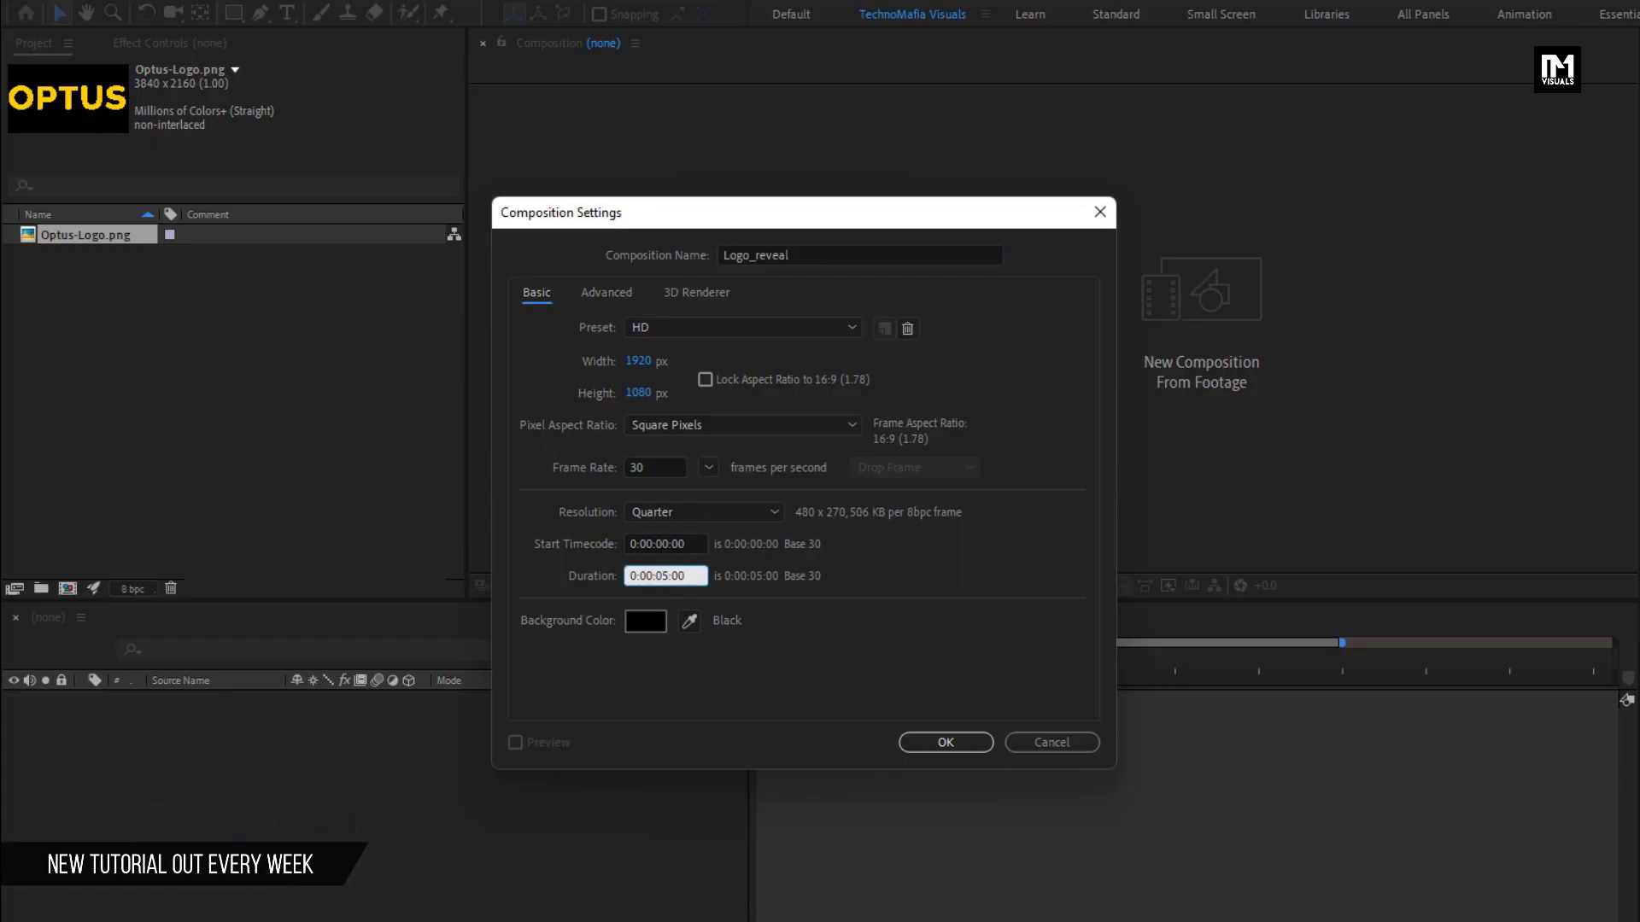
click(940, 749)
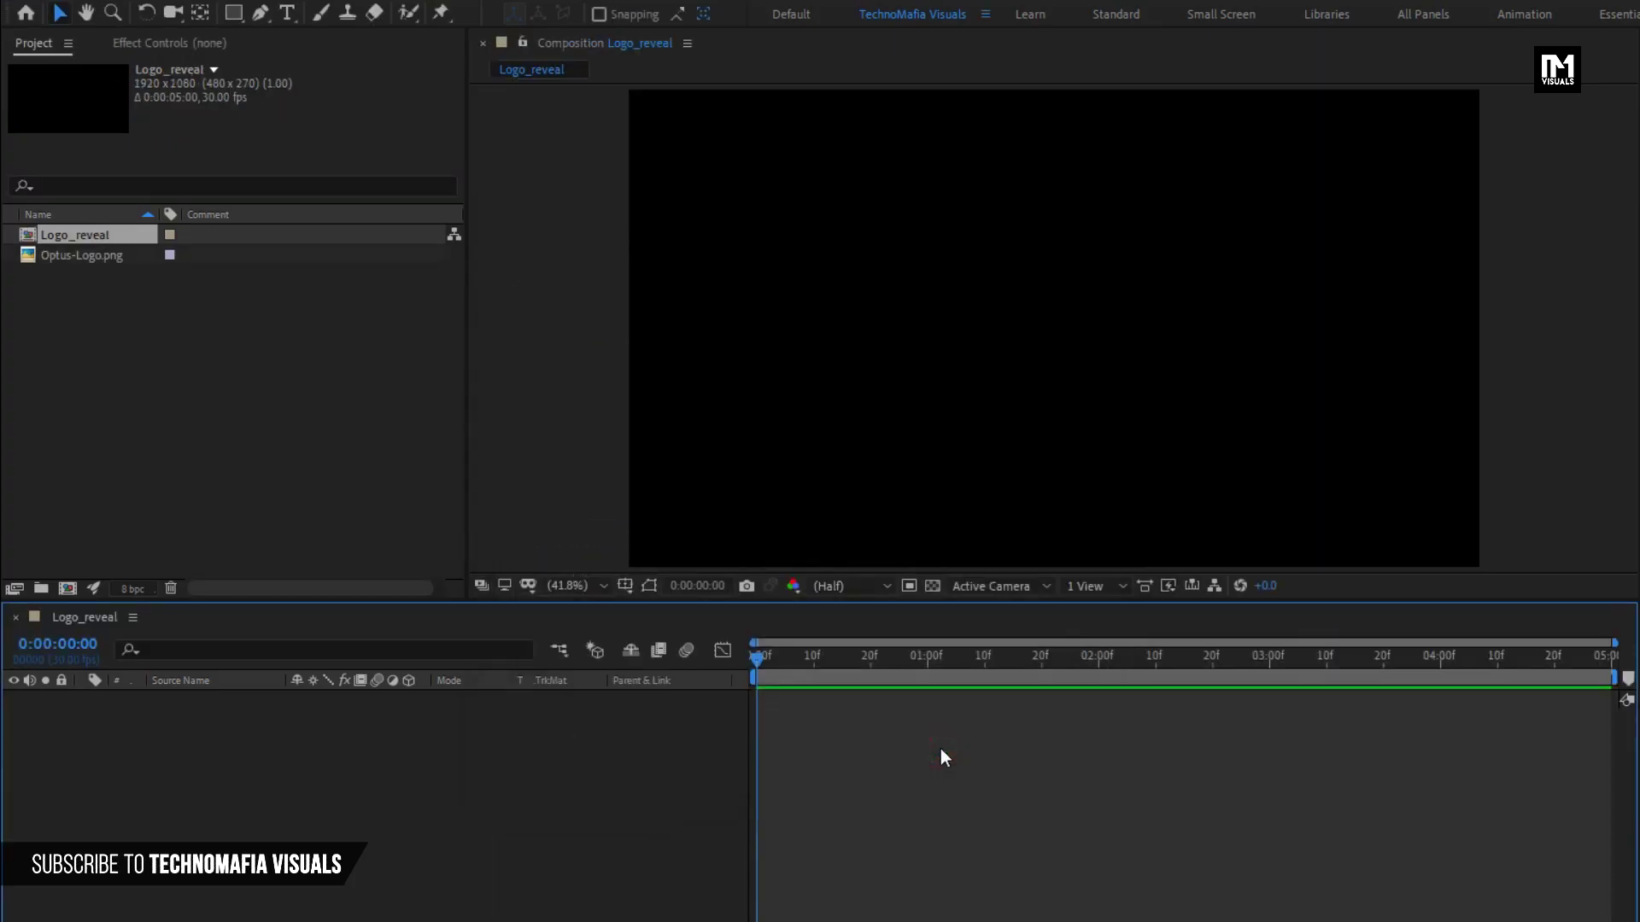
Step: Add Optus-Logo.png to the Logo_reveal composition and scale it to 26%
drag(103, 257, 272, 719)
key(s)
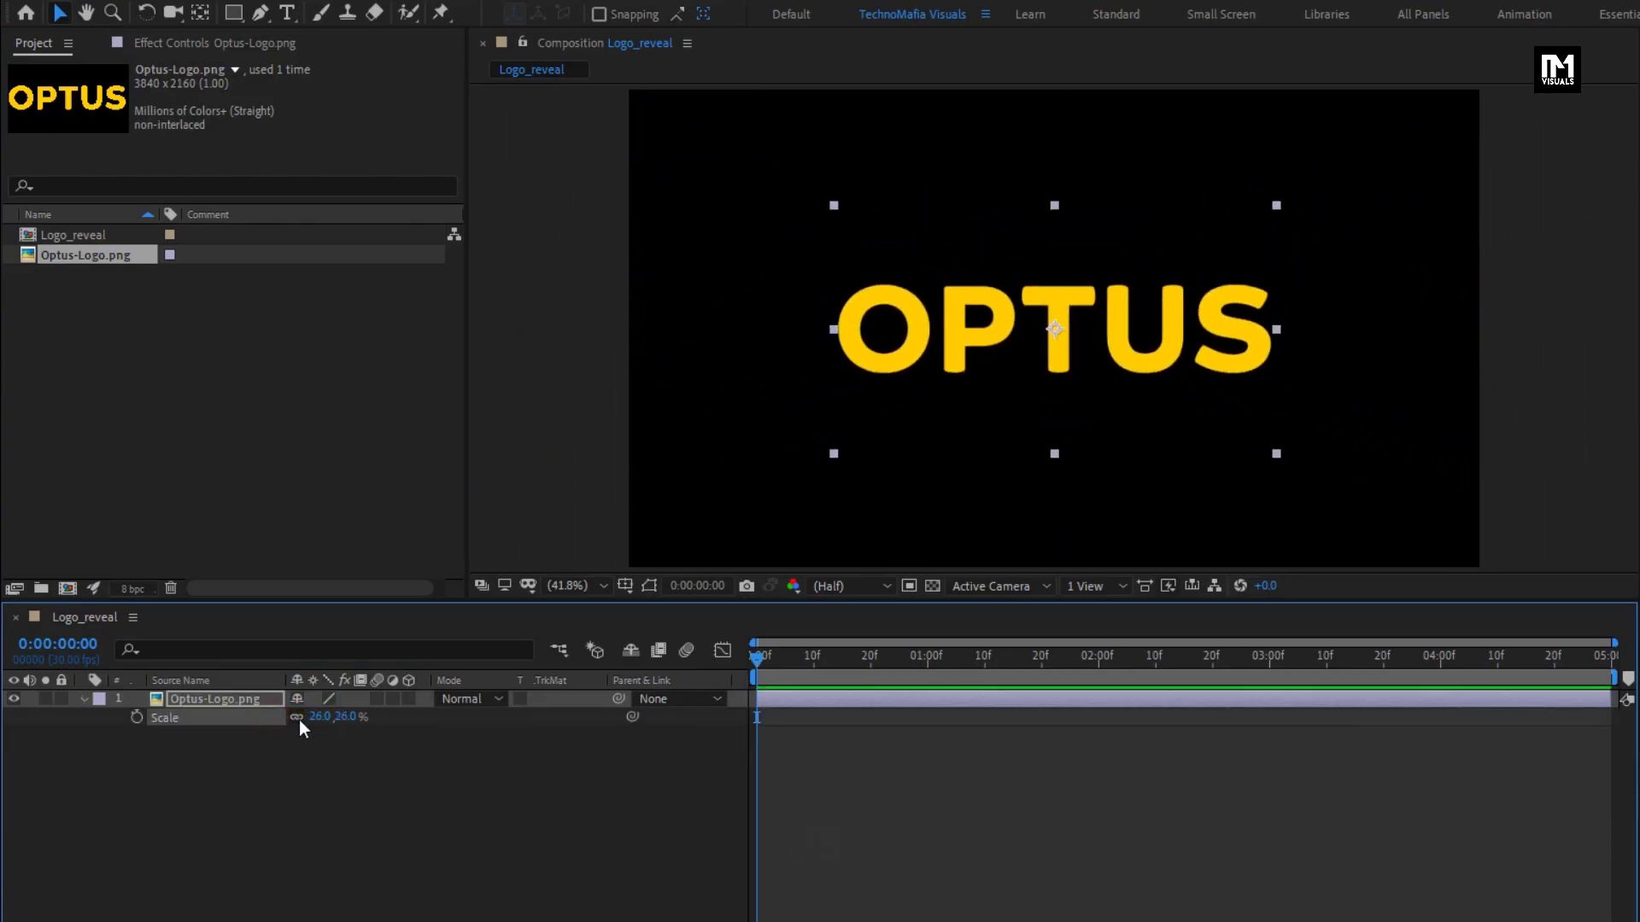
click(83, 699)
Step: Pre-compose the Optus-Logo.png layer as Logo, moving all attributes into the new composition
click(207, 699)
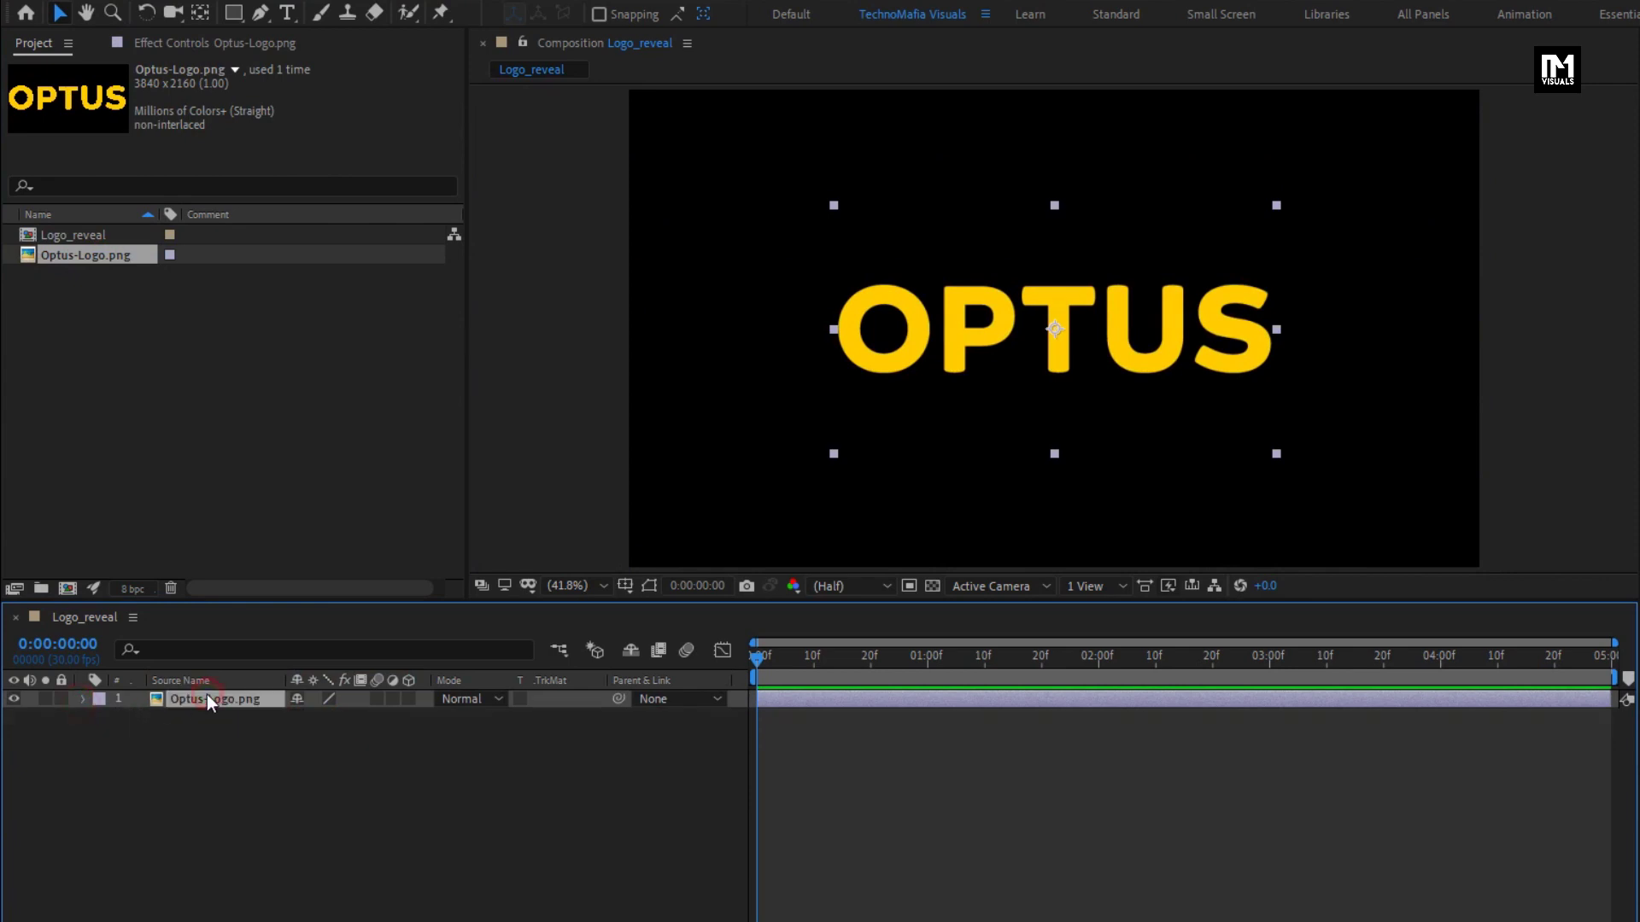
right_click(207, 694)
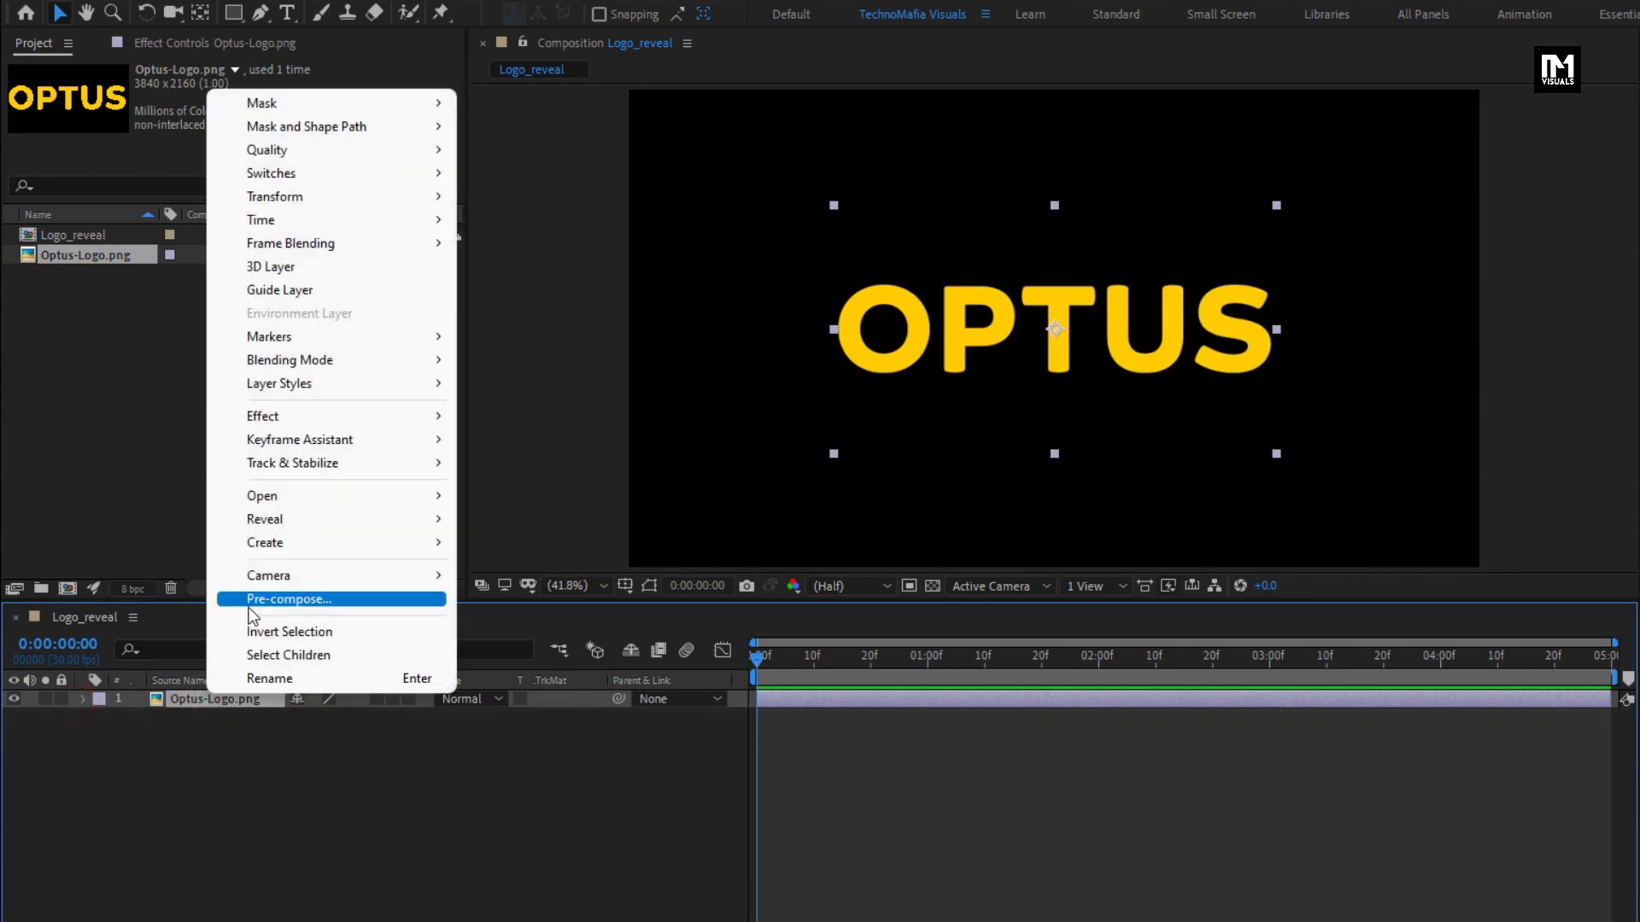
click(249, 603)
text(Logo)
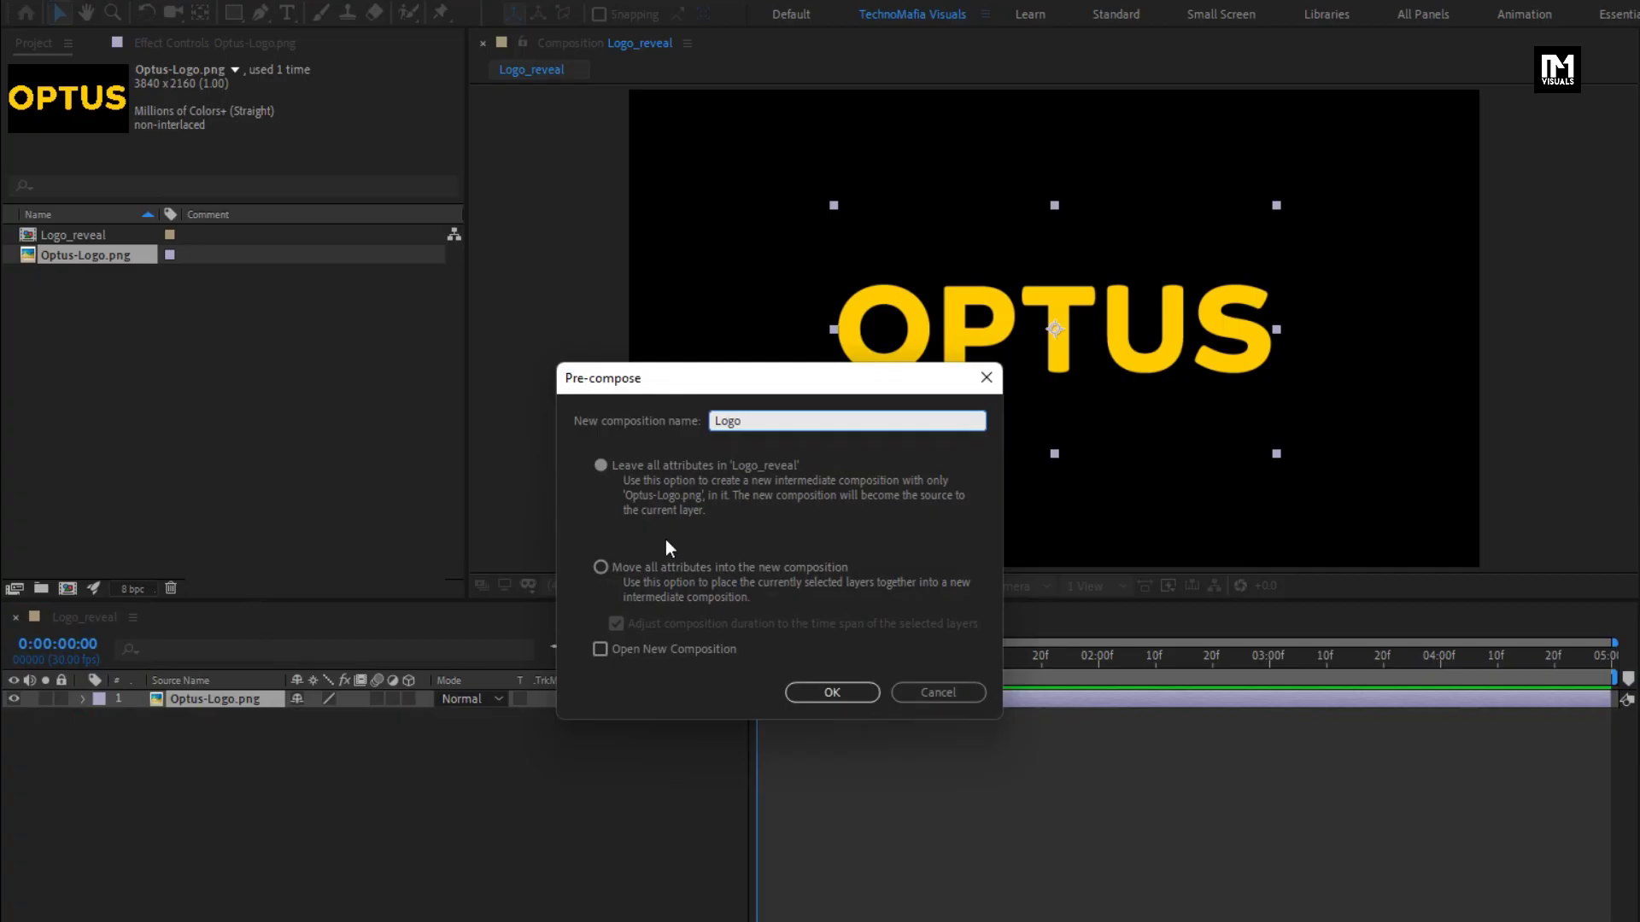
click(653, 569)
click(813, 690)
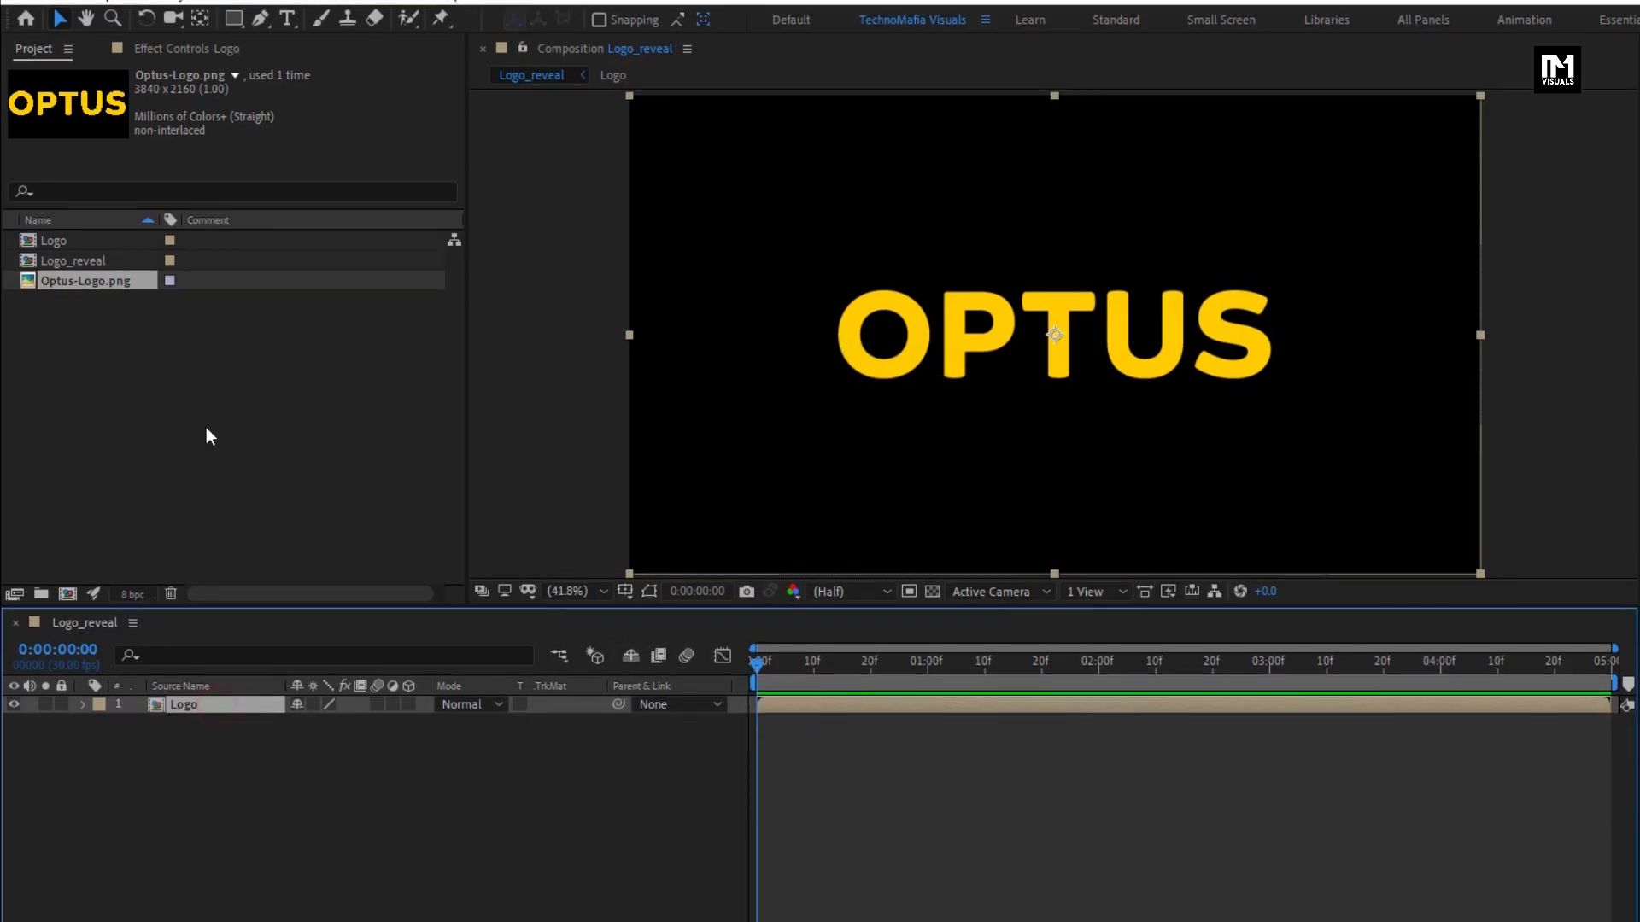
Step: Auto-trace the current frame of the Logo layer using the Alpha channel and turn on mask outline visibility
click(182, 17)
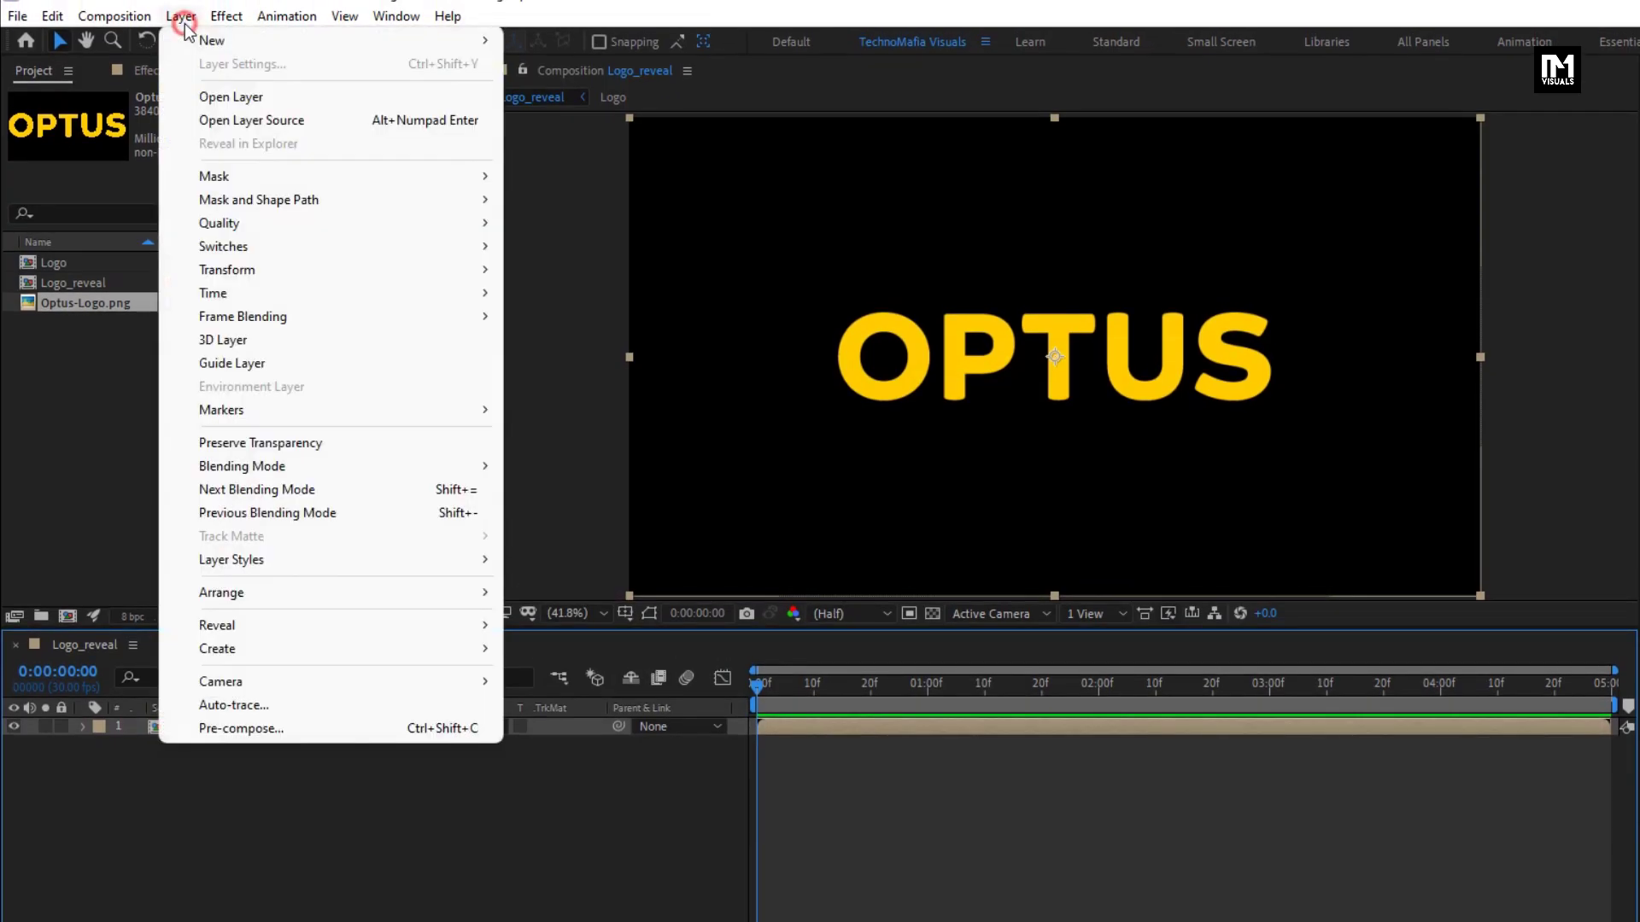
click(272, 698)
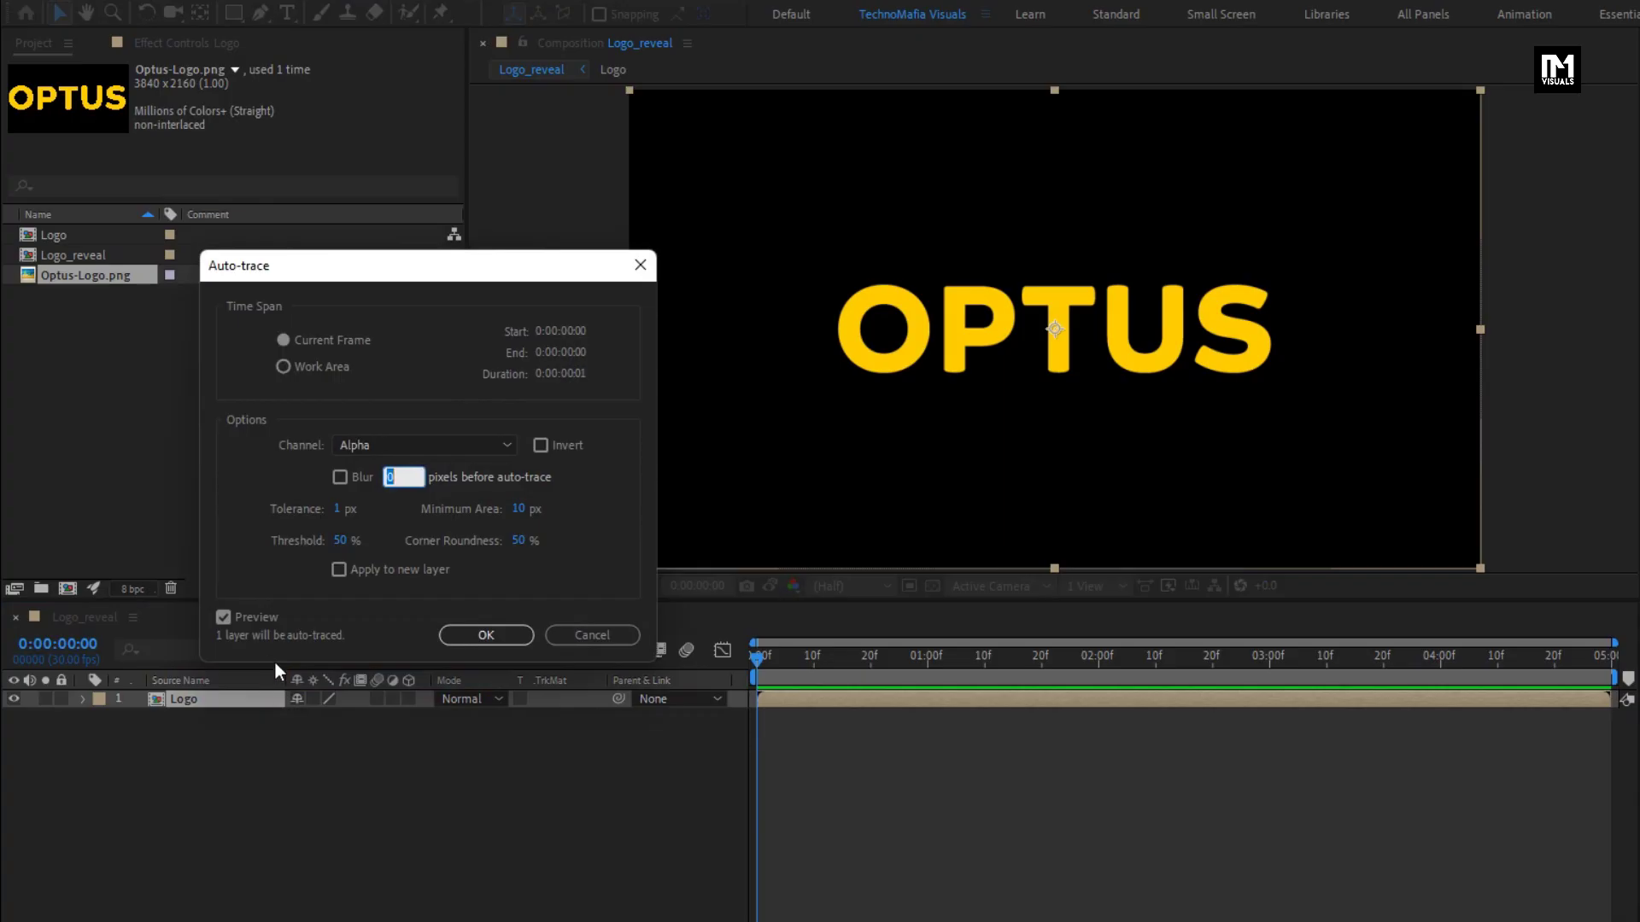
drag(438, 274, 323, 216)
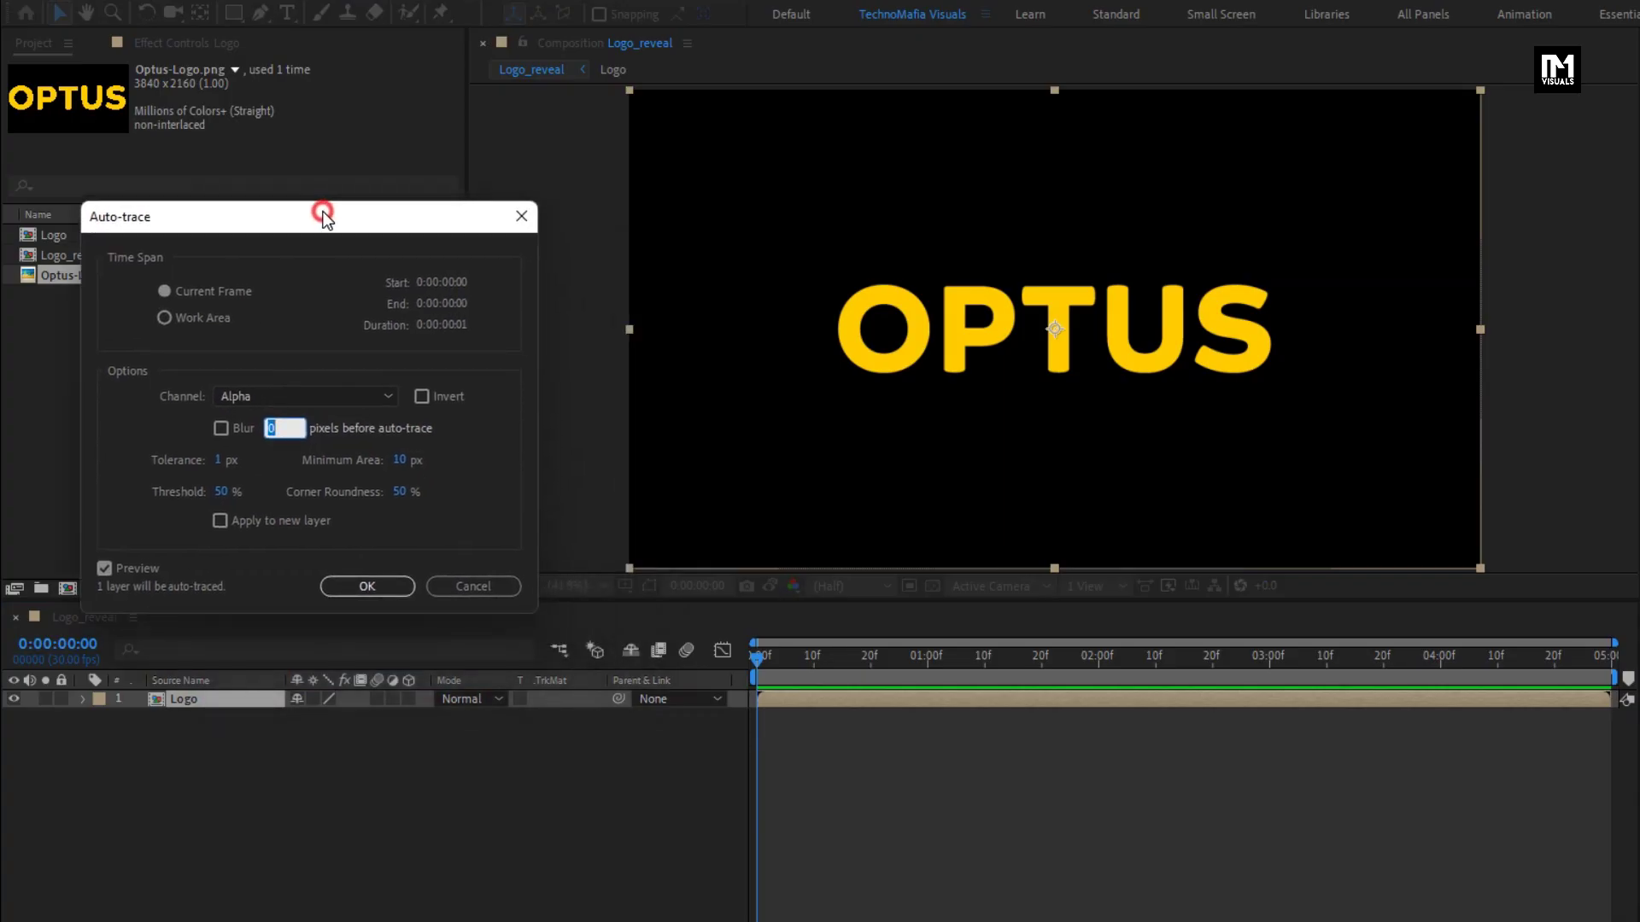
click(367, 587)
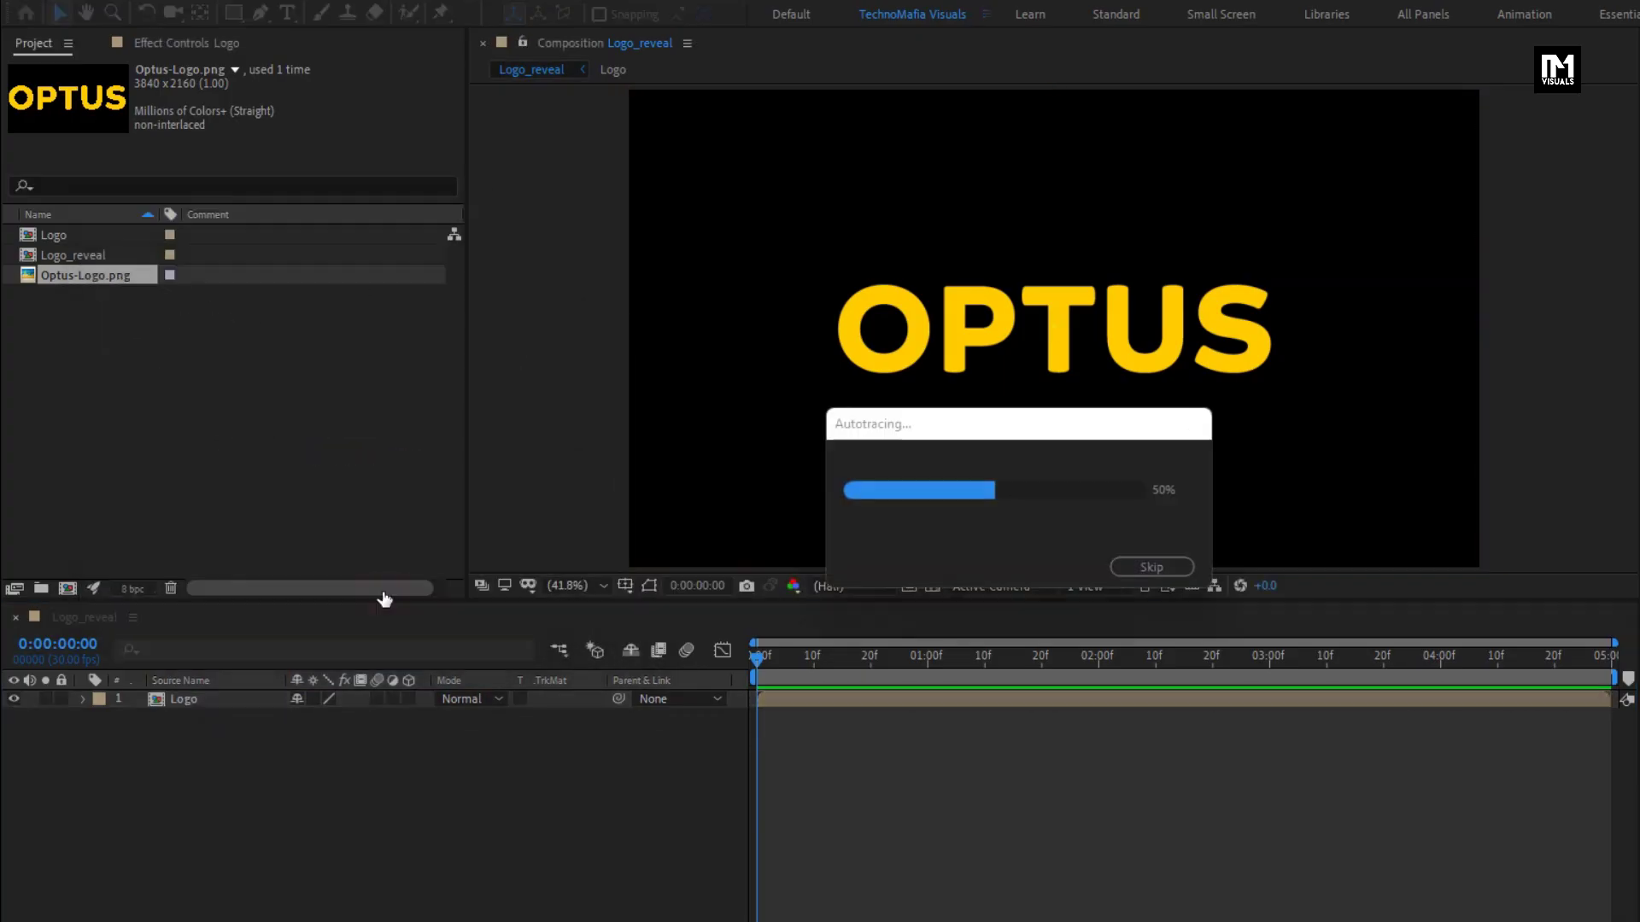
click(652, 586)
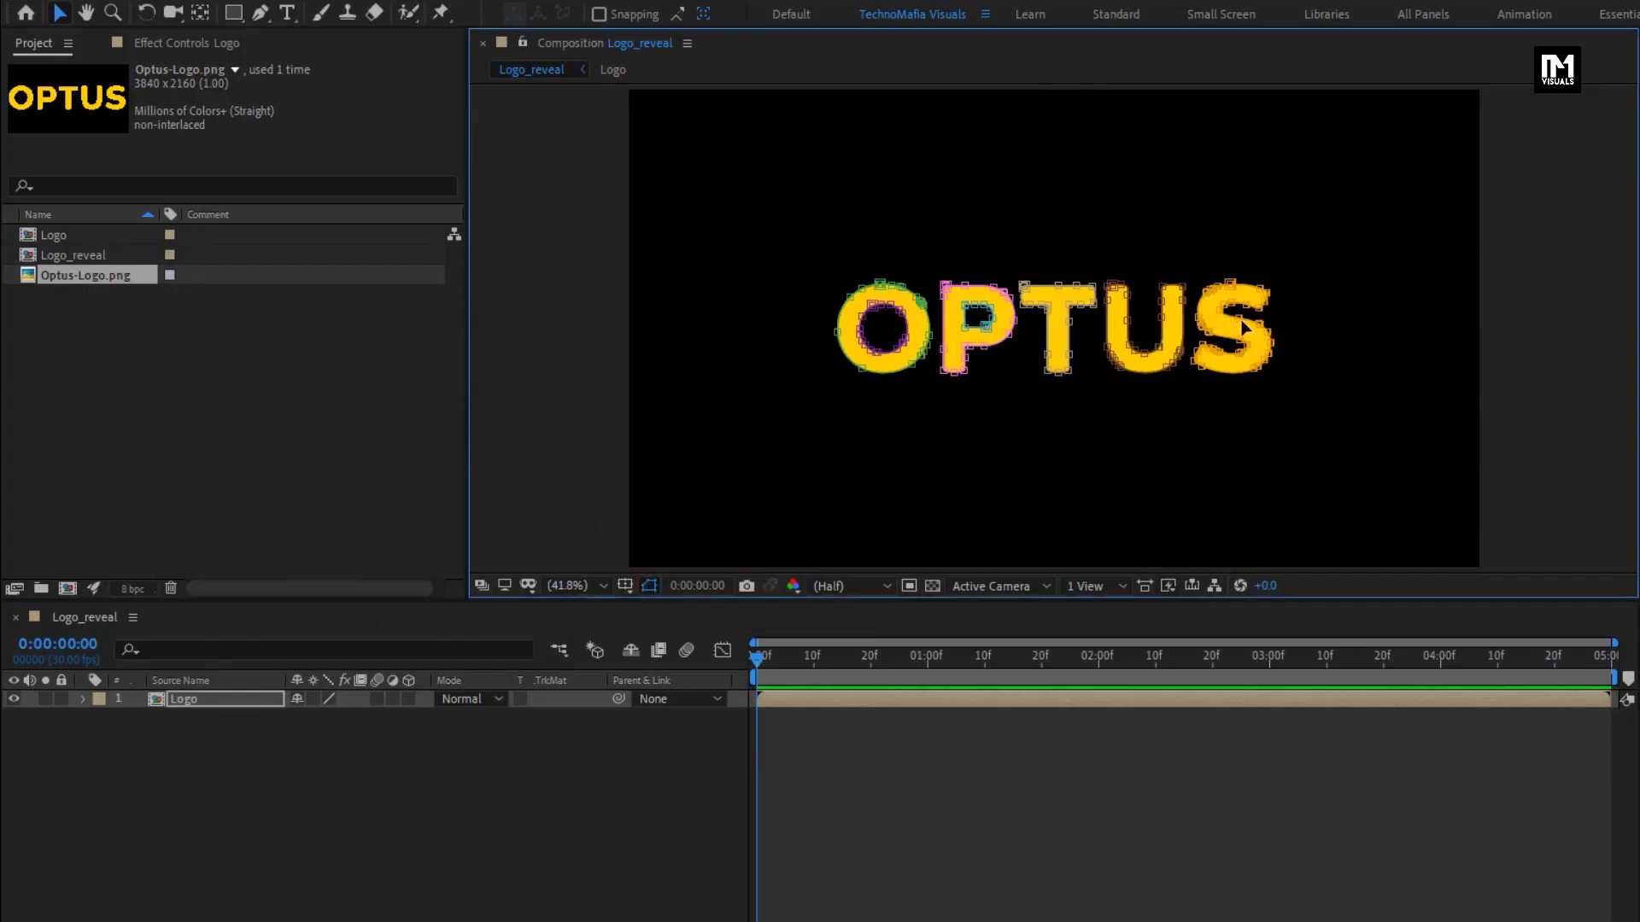
Step: Move the current time to 0:00:01:02 and delete the Mask Path keyframes of all traced masks on the Logo layer
click(83, 699)
click(103, 719)
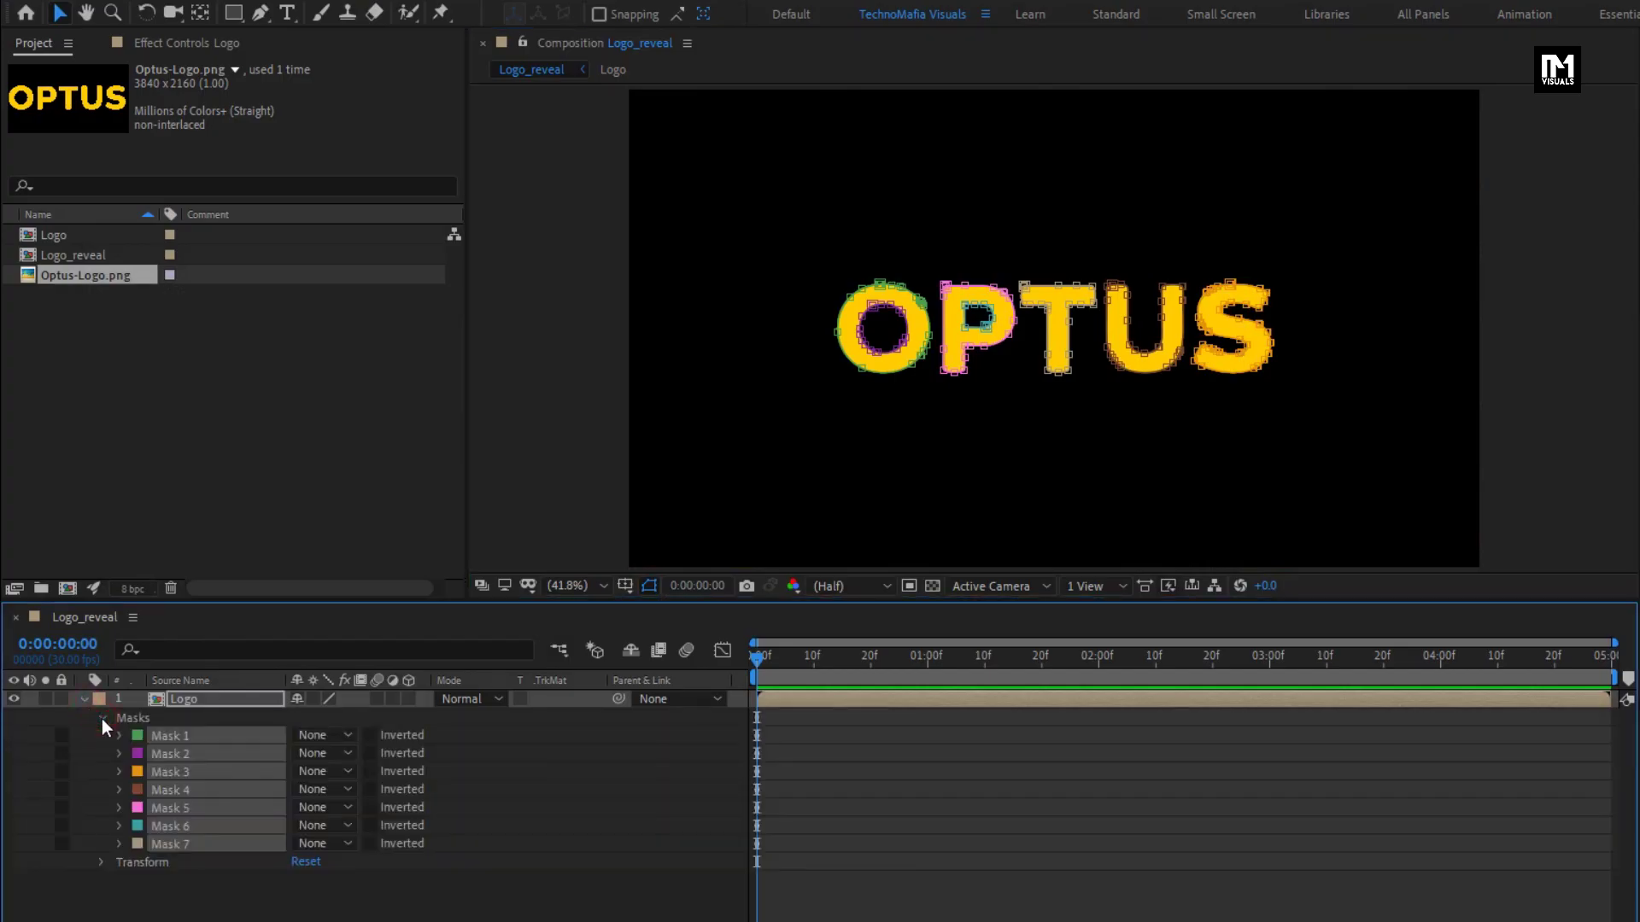
drag(760, 658, 939, 658)
drag(761, 750, 753, 860)
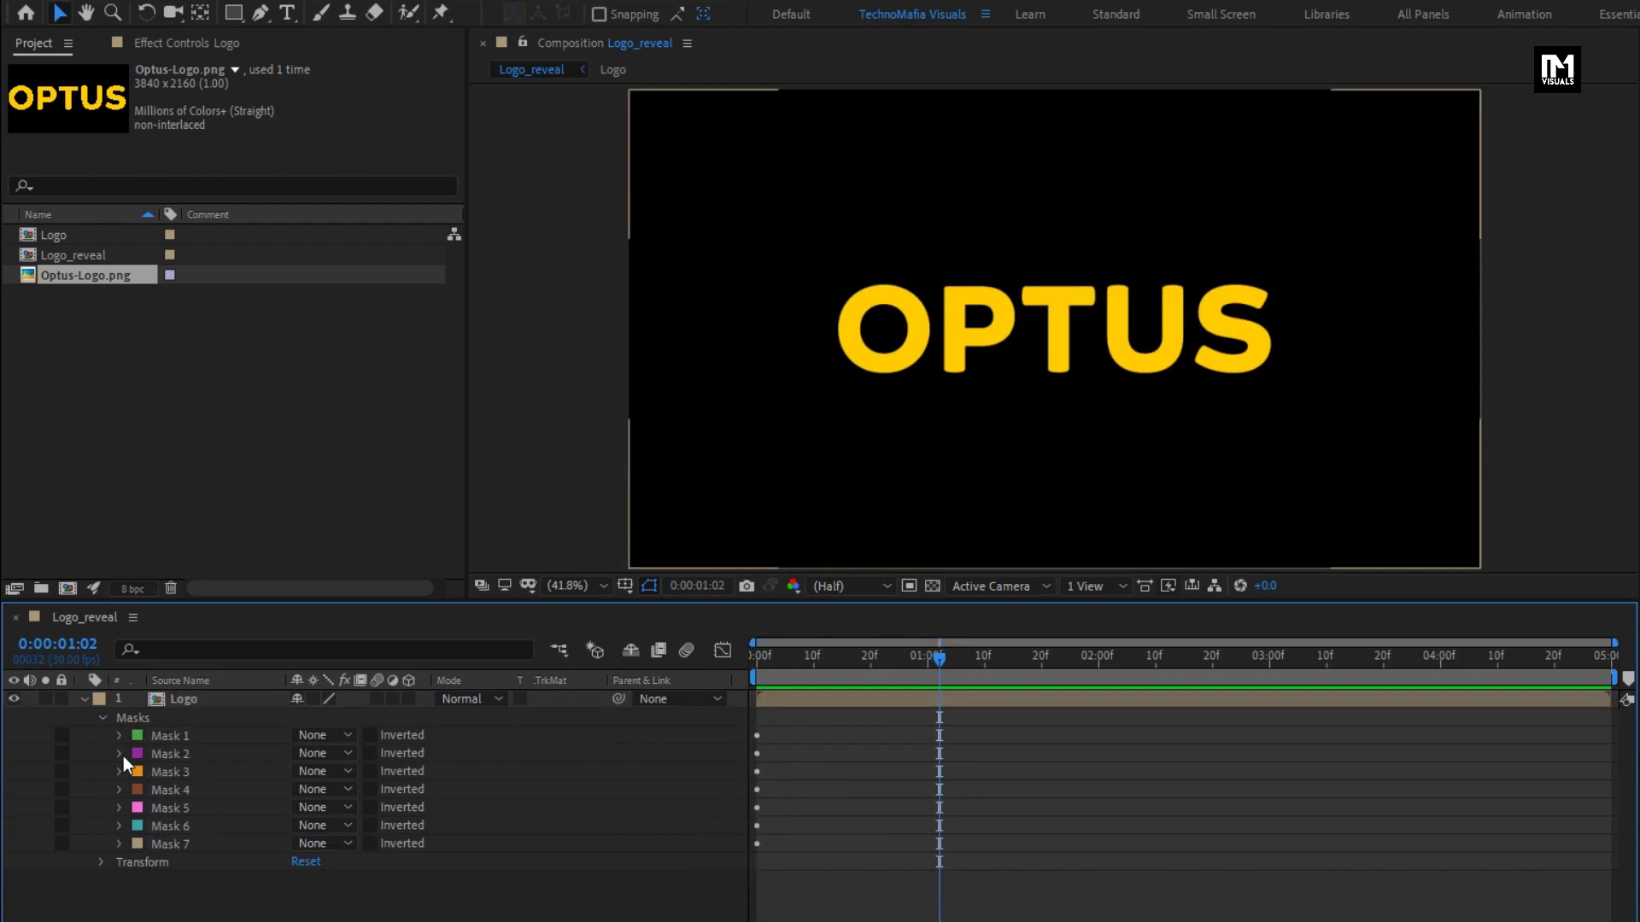
click(172, 700)
key(m)
drag(778, 733, 729, 921)
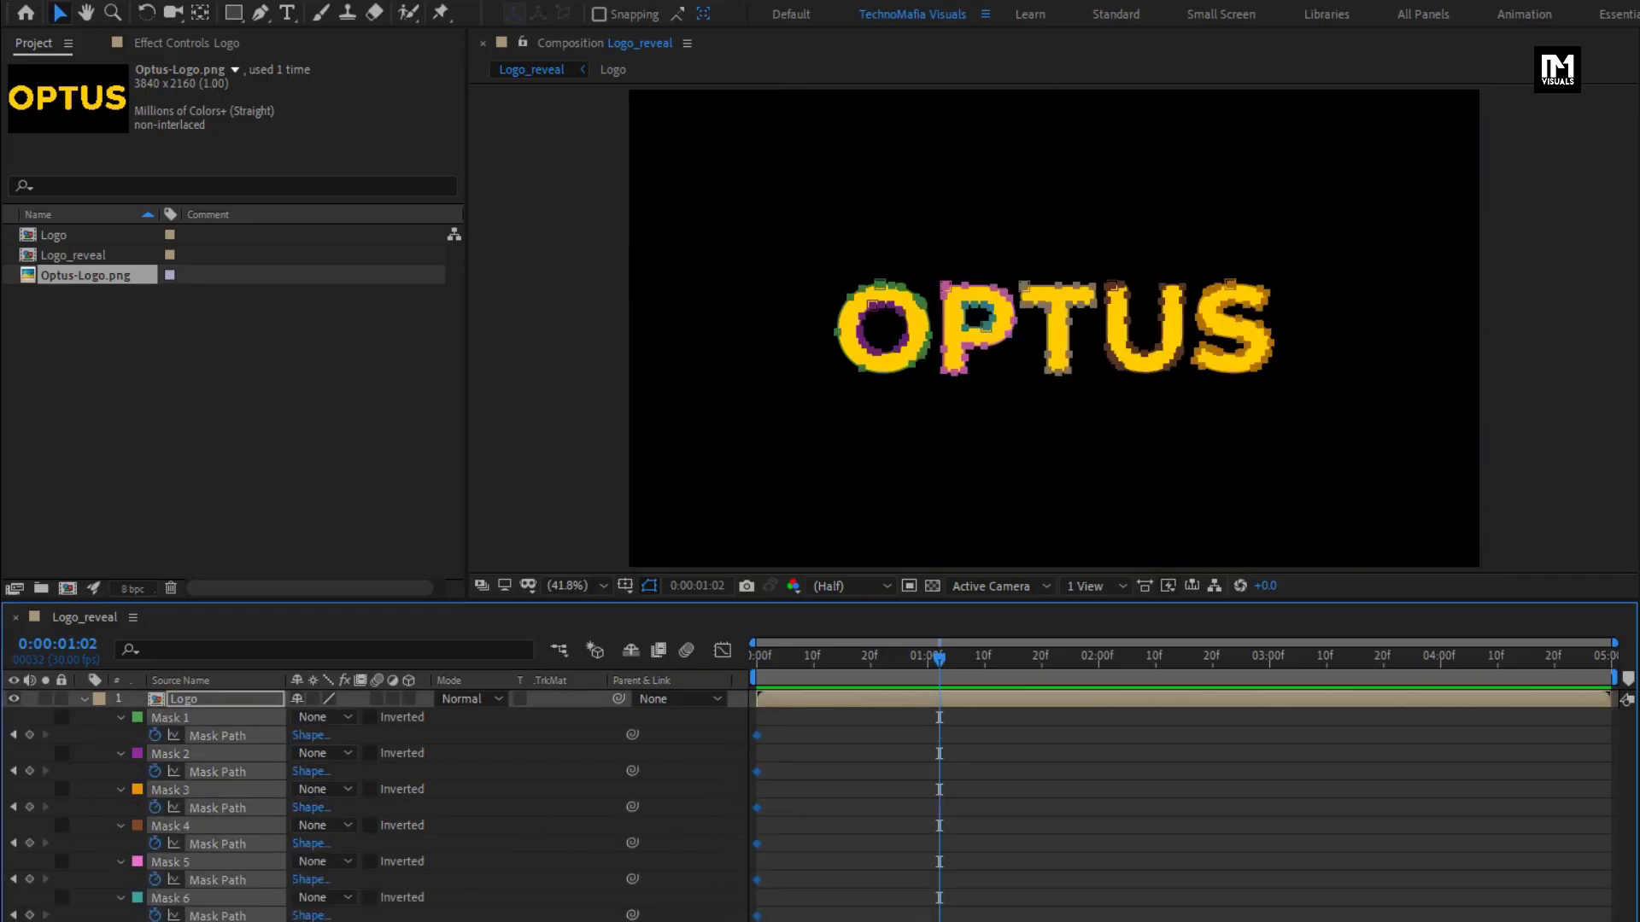
key(Delete)
key(m)
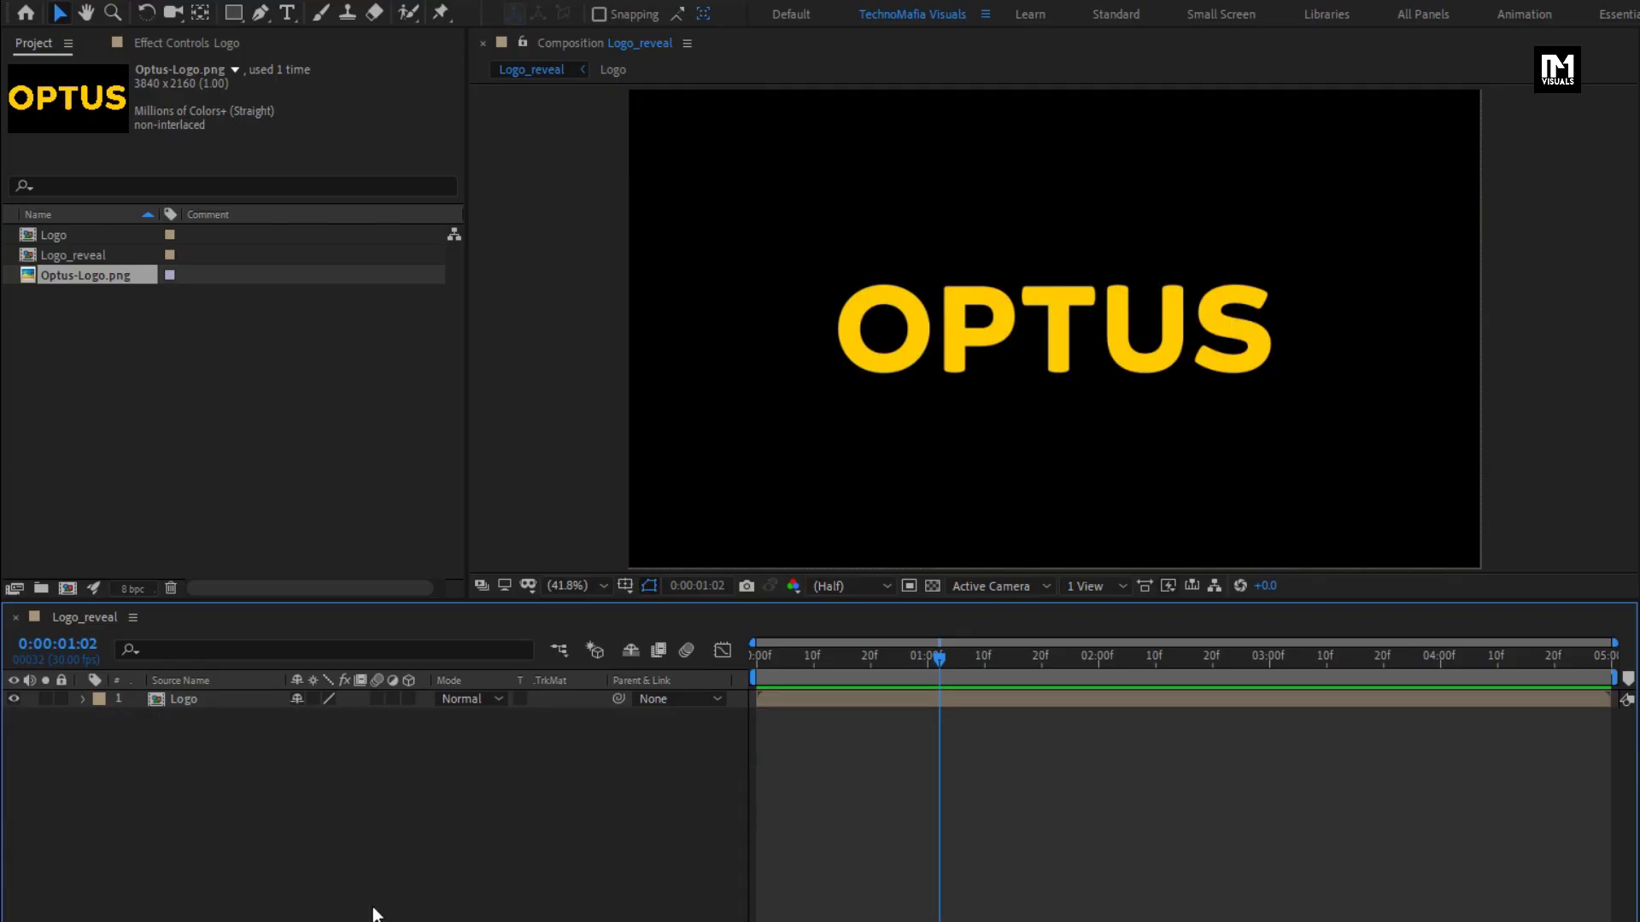
Step: Create a black composition-size solid layer named Saber 1
right_click(328, 856)
mouse_move(370, 626)
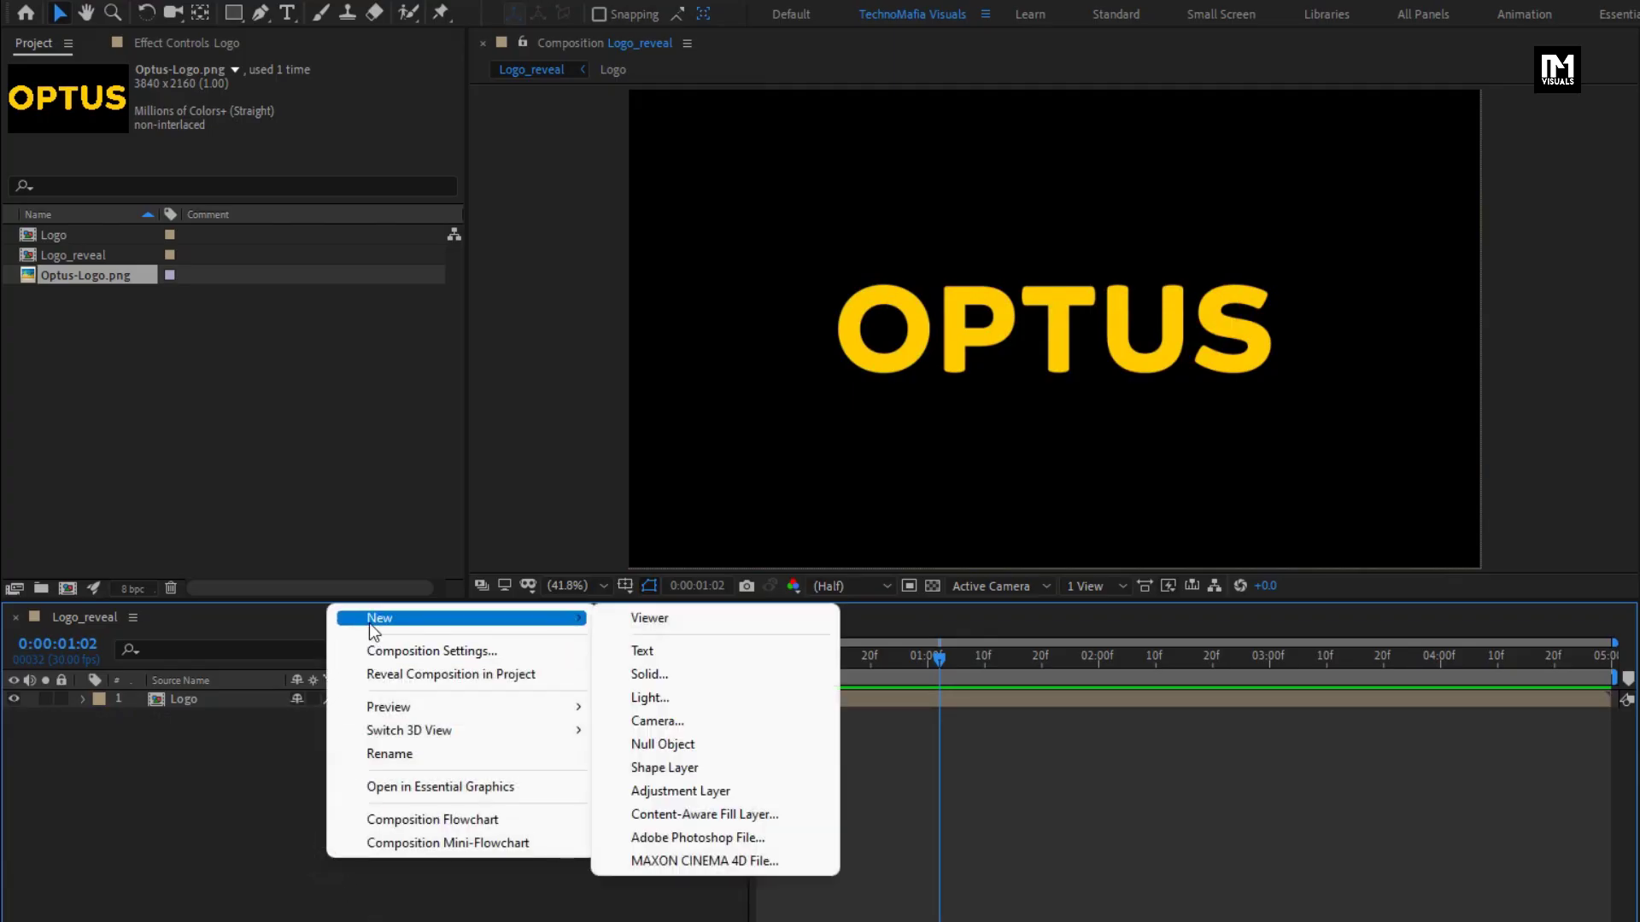
click(669, 677)
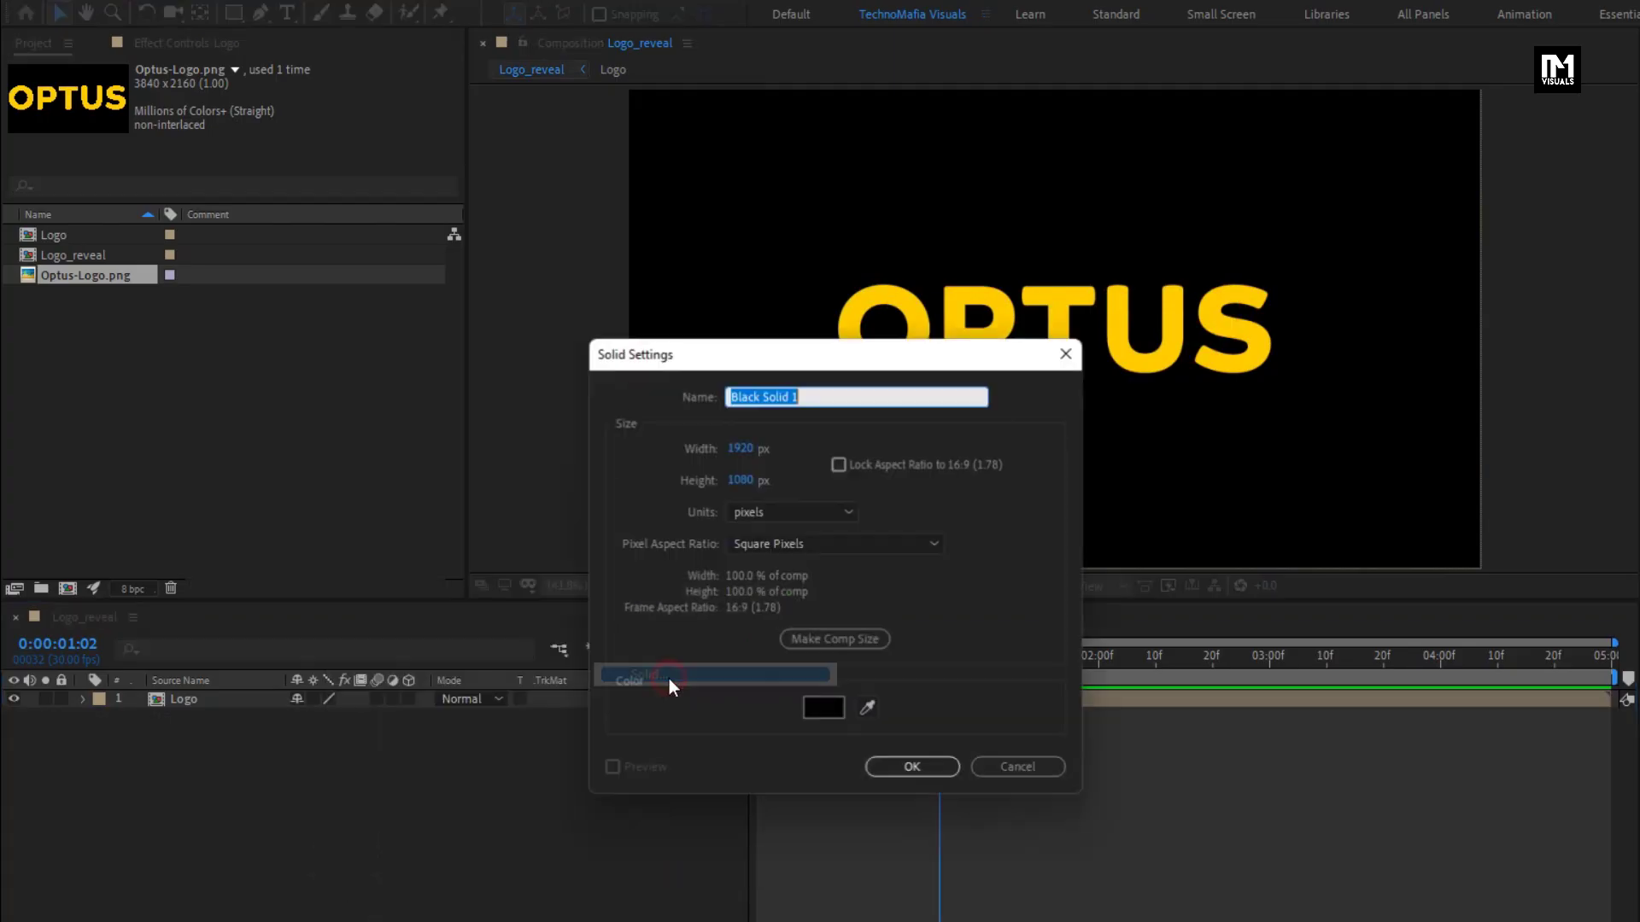
text(Saber)
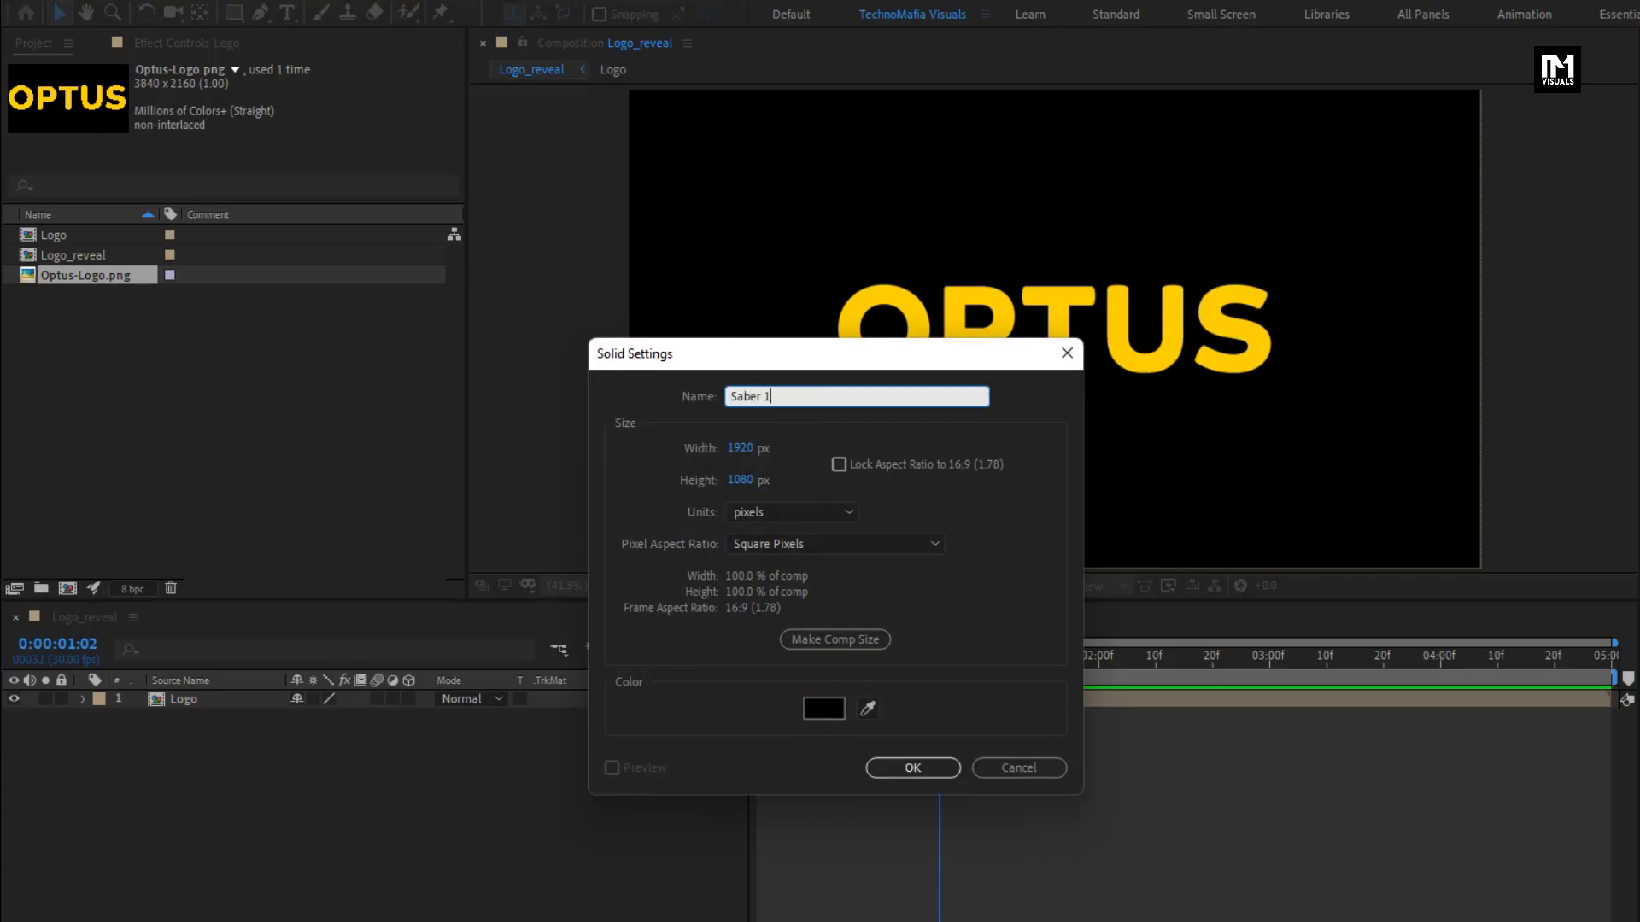
click(924, 767)
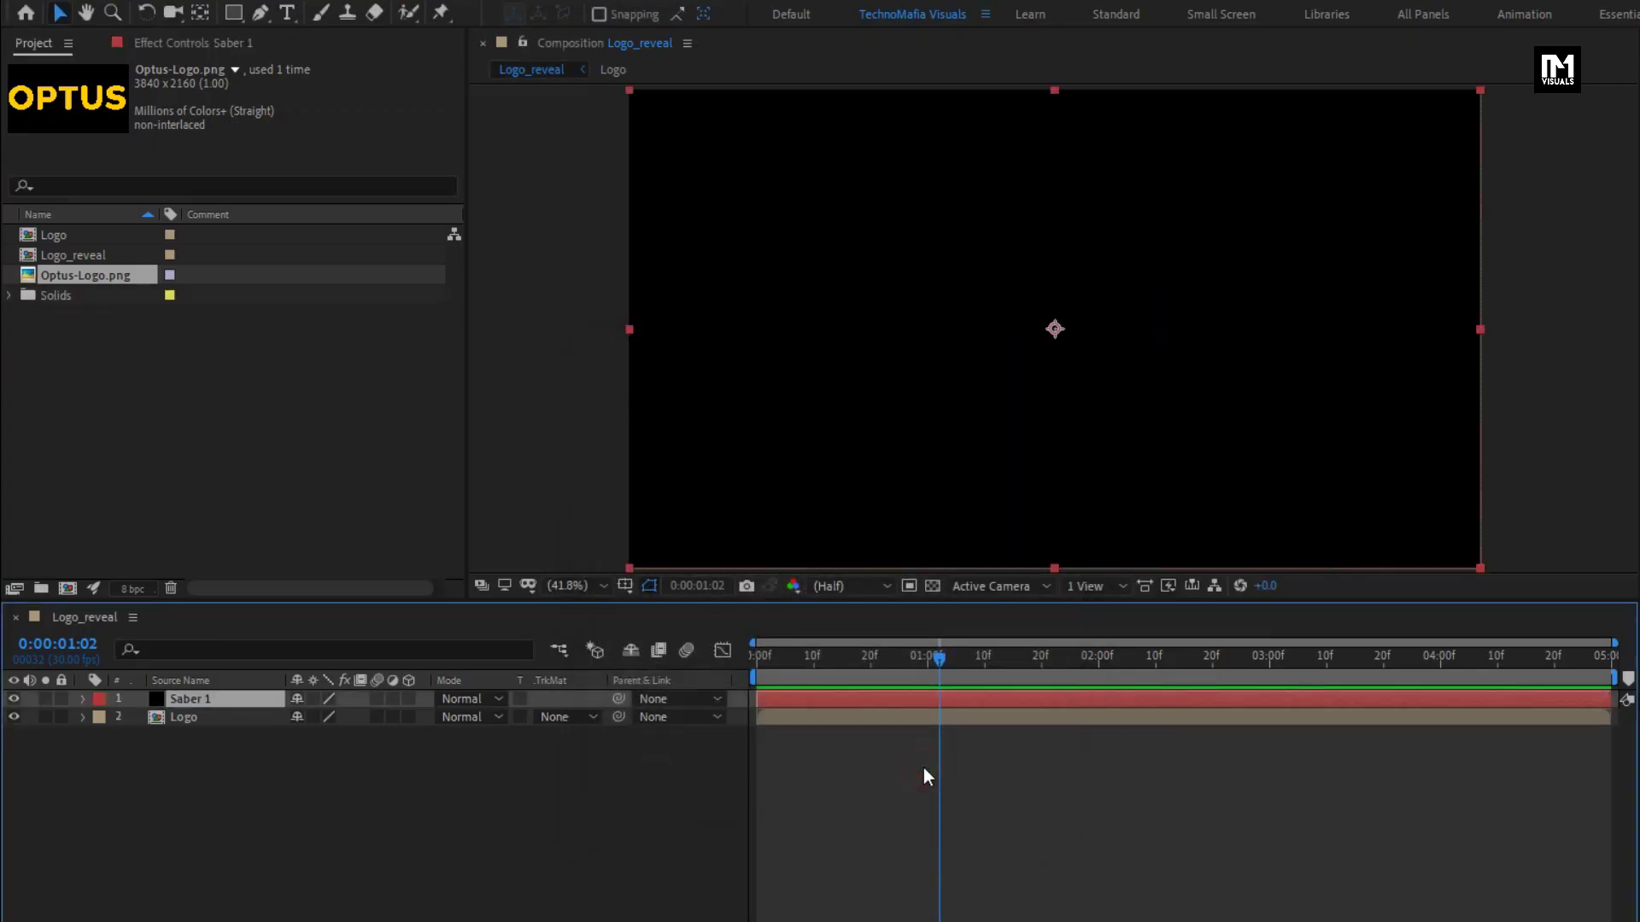
Step: Hide the Logo layer and copy its masks onto the Saber 1 solid
click(13, 717)
click(178, 720)
key(ctrl+c)
click(82, 718)
click(135, 739)
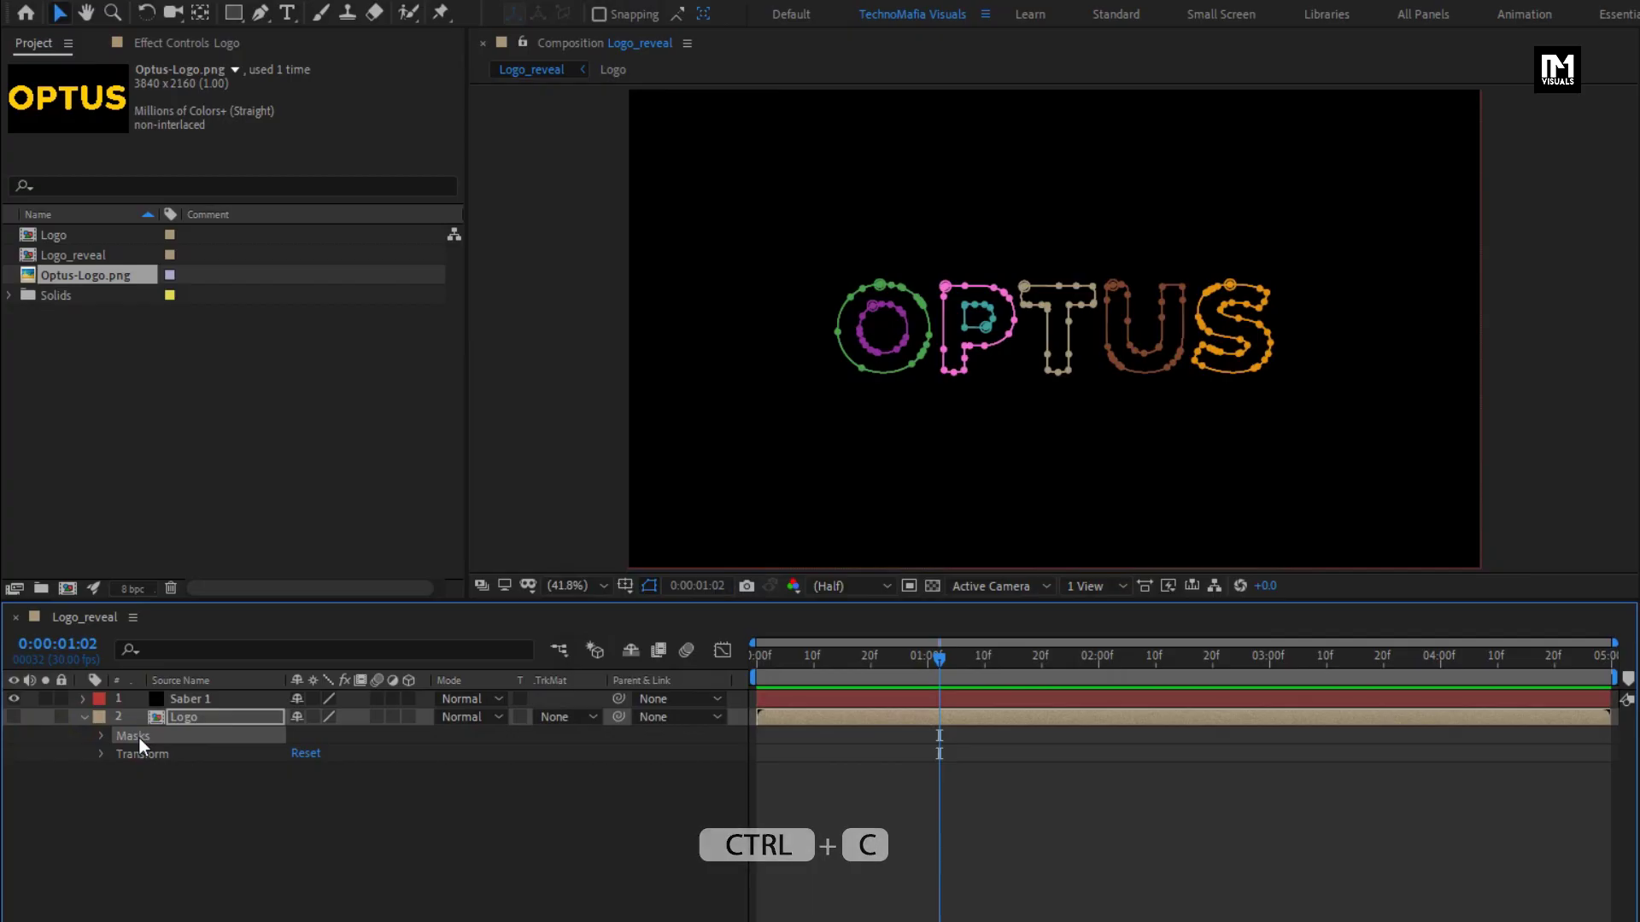
key(ctrl+v)
click(188, 700)
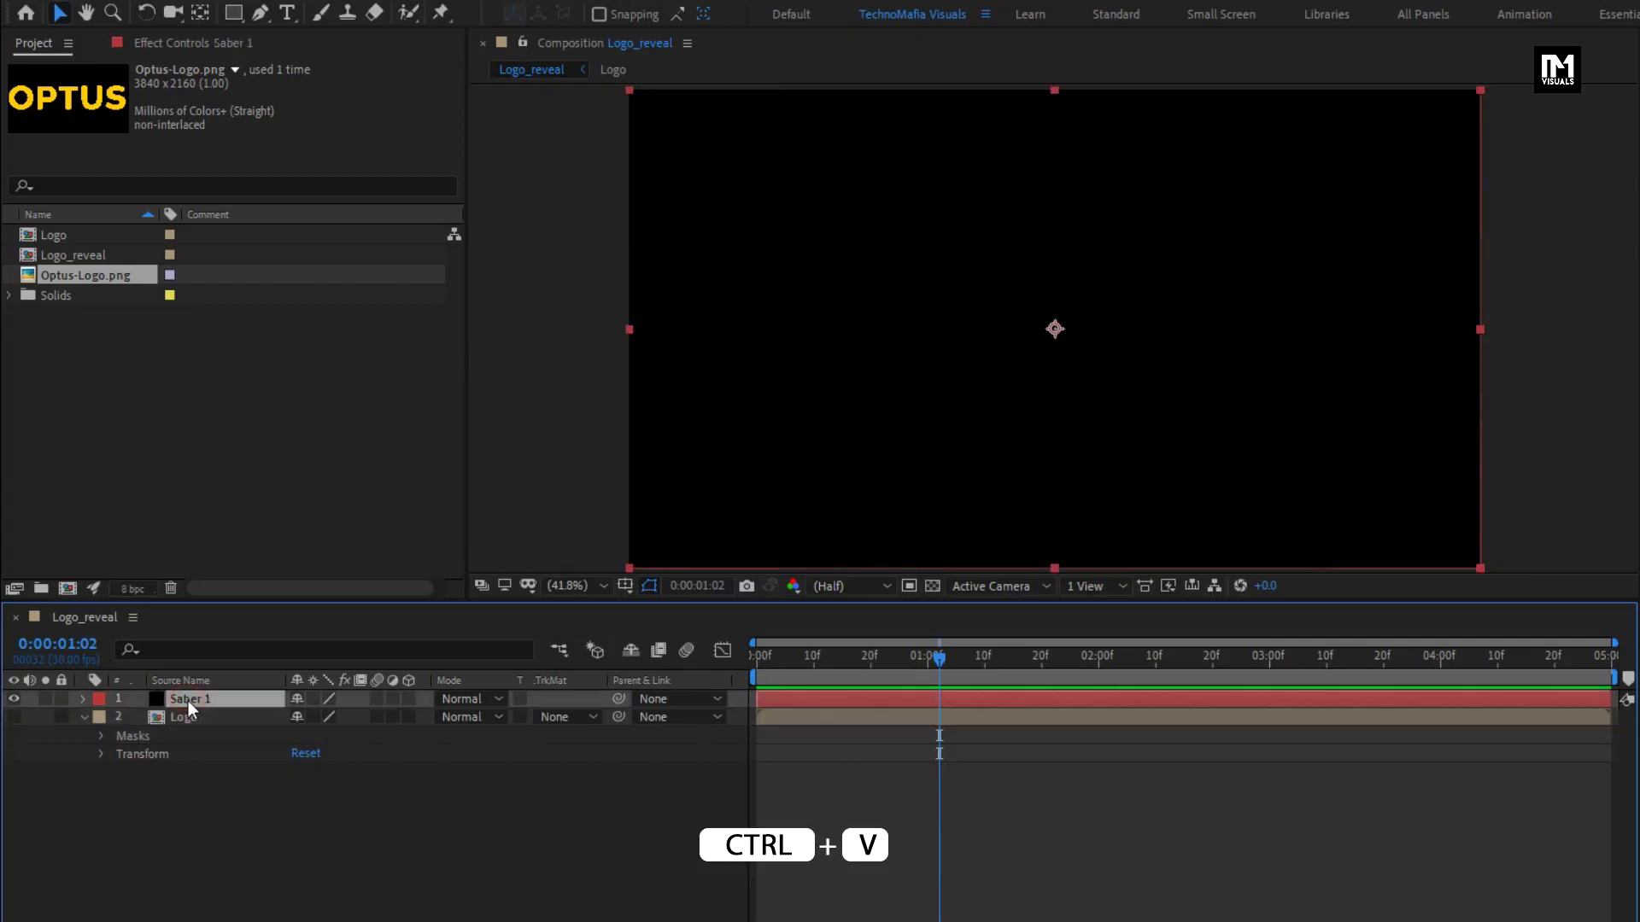
key(ctrl+v)
click(84, 718)
Step: Apply the Video Copilot Saber effect to the Saber 1 layer
click(186, 698)
click(227, 17)
mouse_move(320, 679)
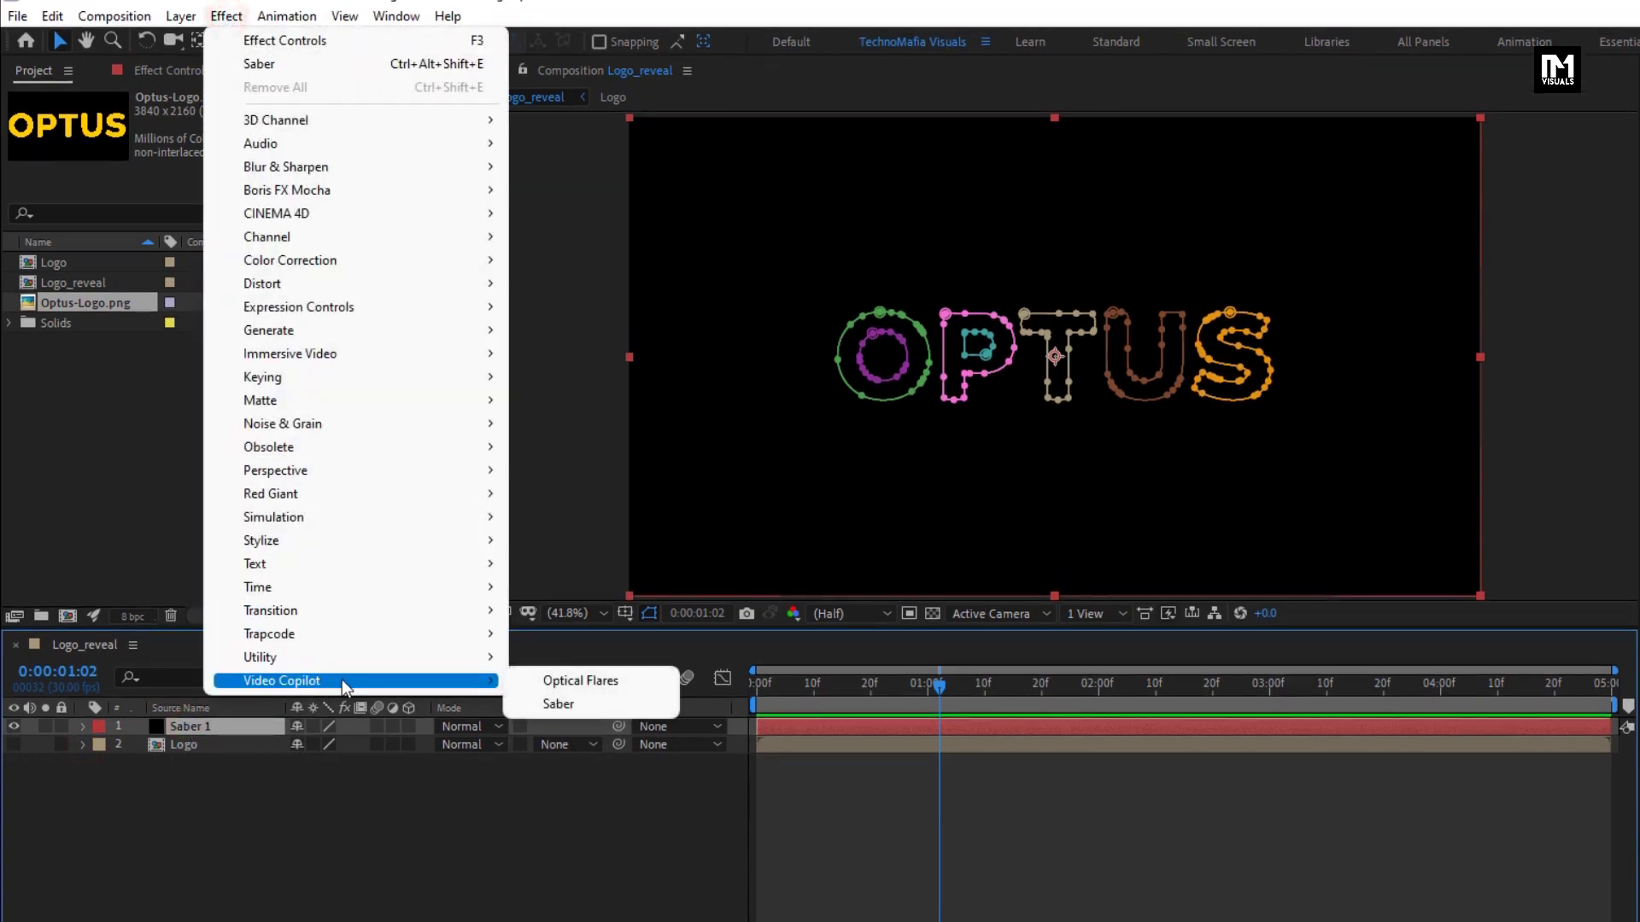
click(600, 705)
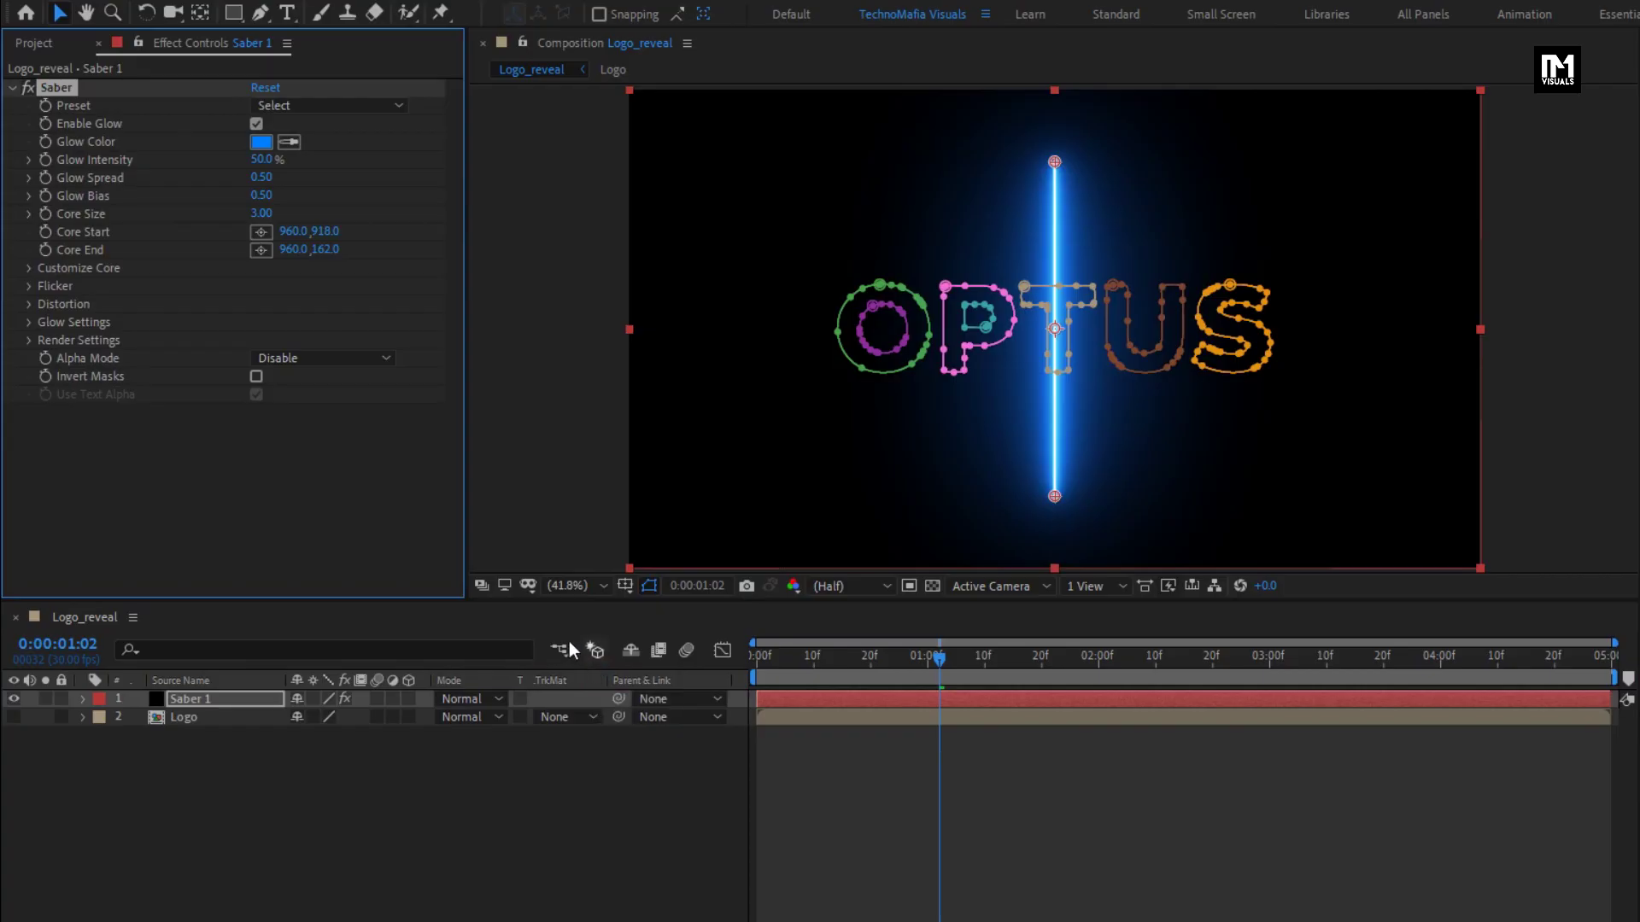
Step: Set the Saber effect's Core Type to Layer Masks and its preset to Narrow
click(32, 274)
click(316, 284)
click(328, 334)
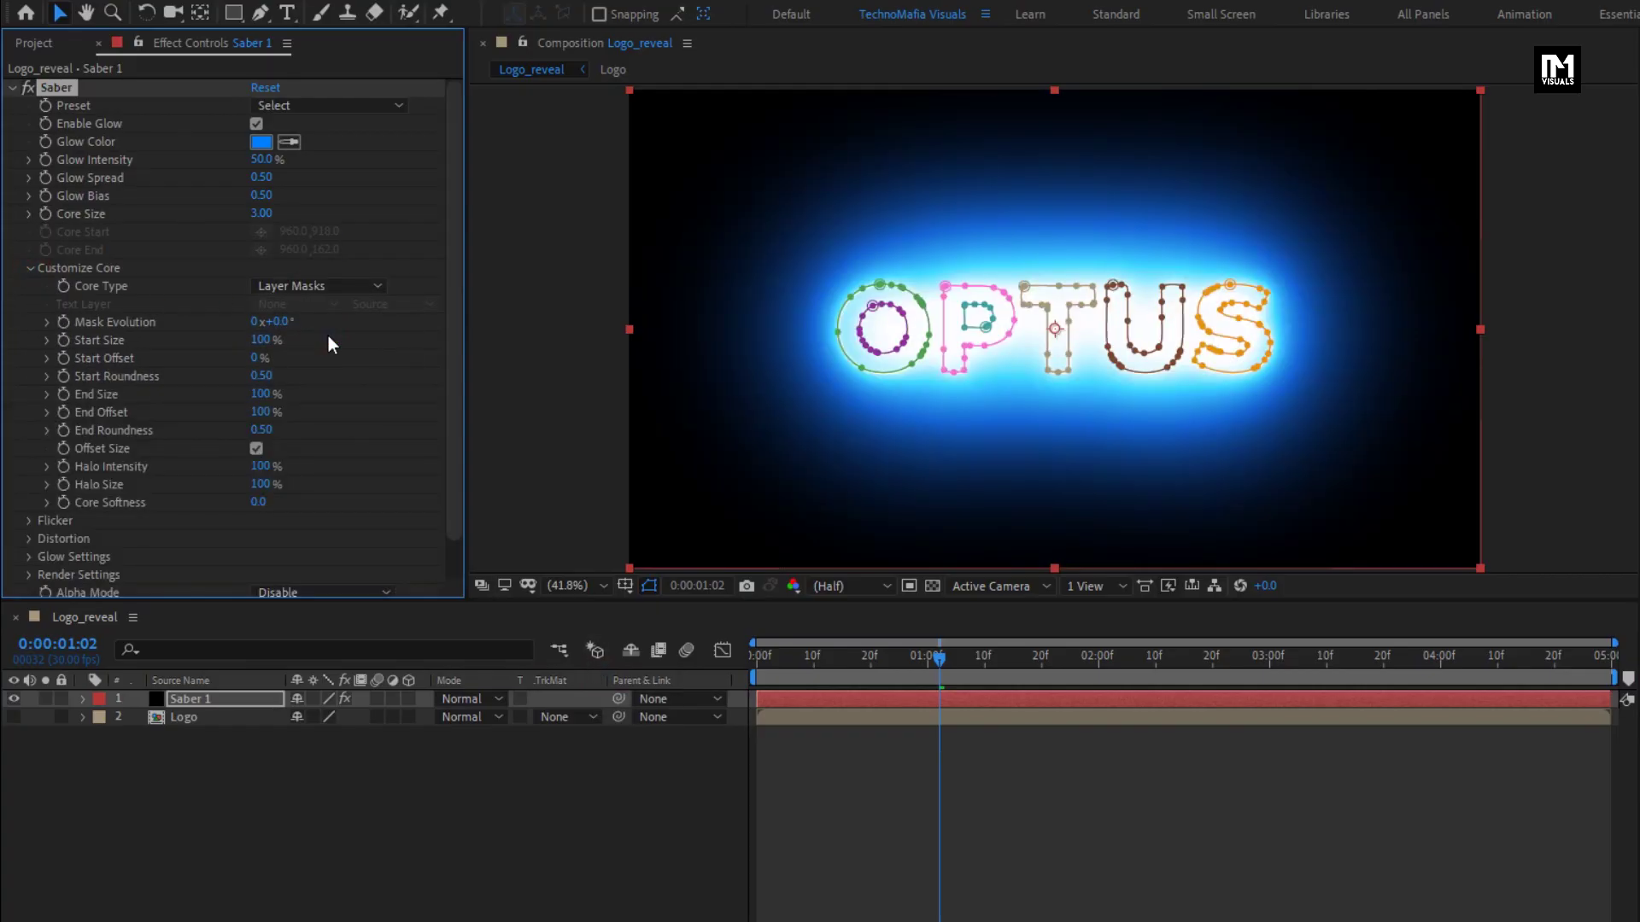
click(298, 105)
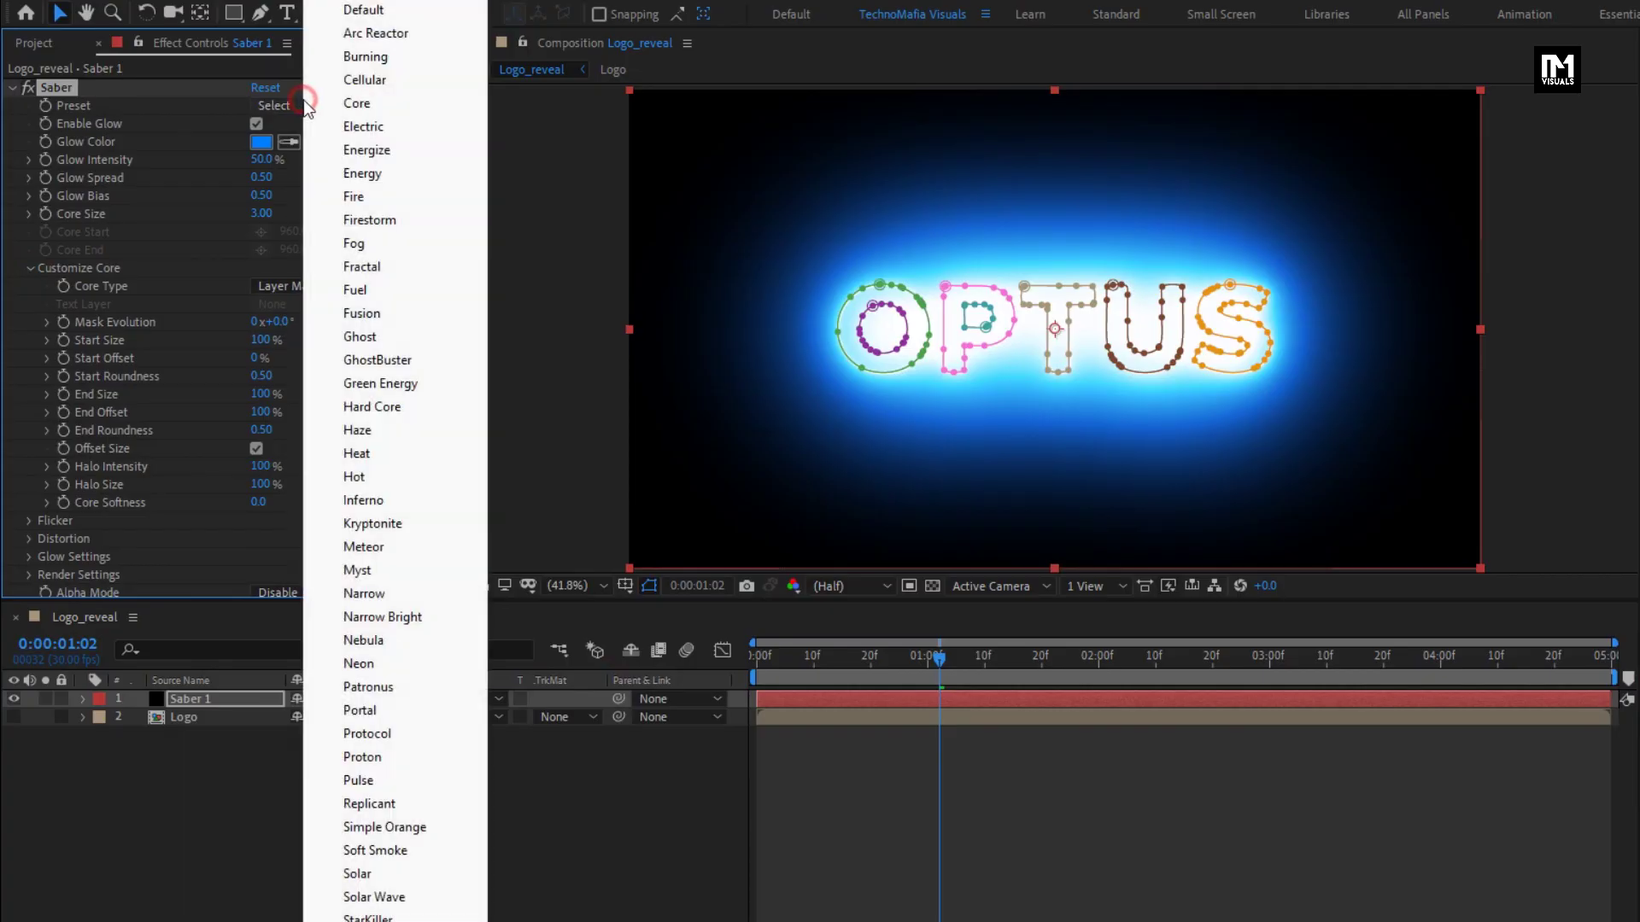
click(409, 598)
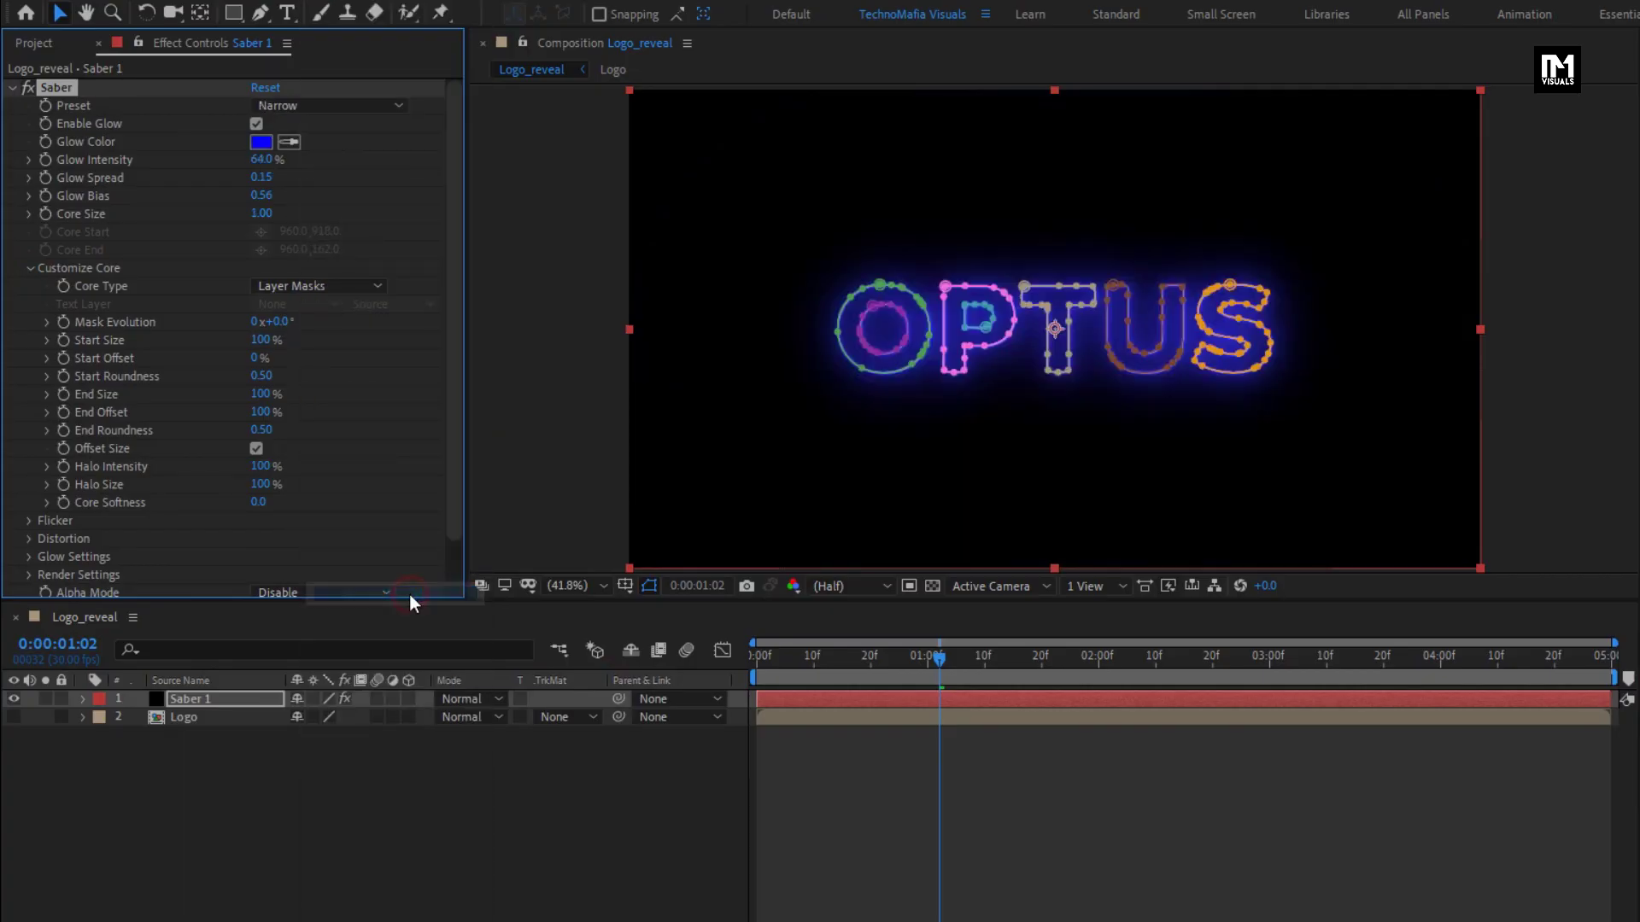
Step: Hide the mask outlines and scrub through the glowing logo outline, stopping at 0:00:01:07
click(648, 586)
click(673, 782)
click(761, 664)
drag(761, 663, 970, 663)
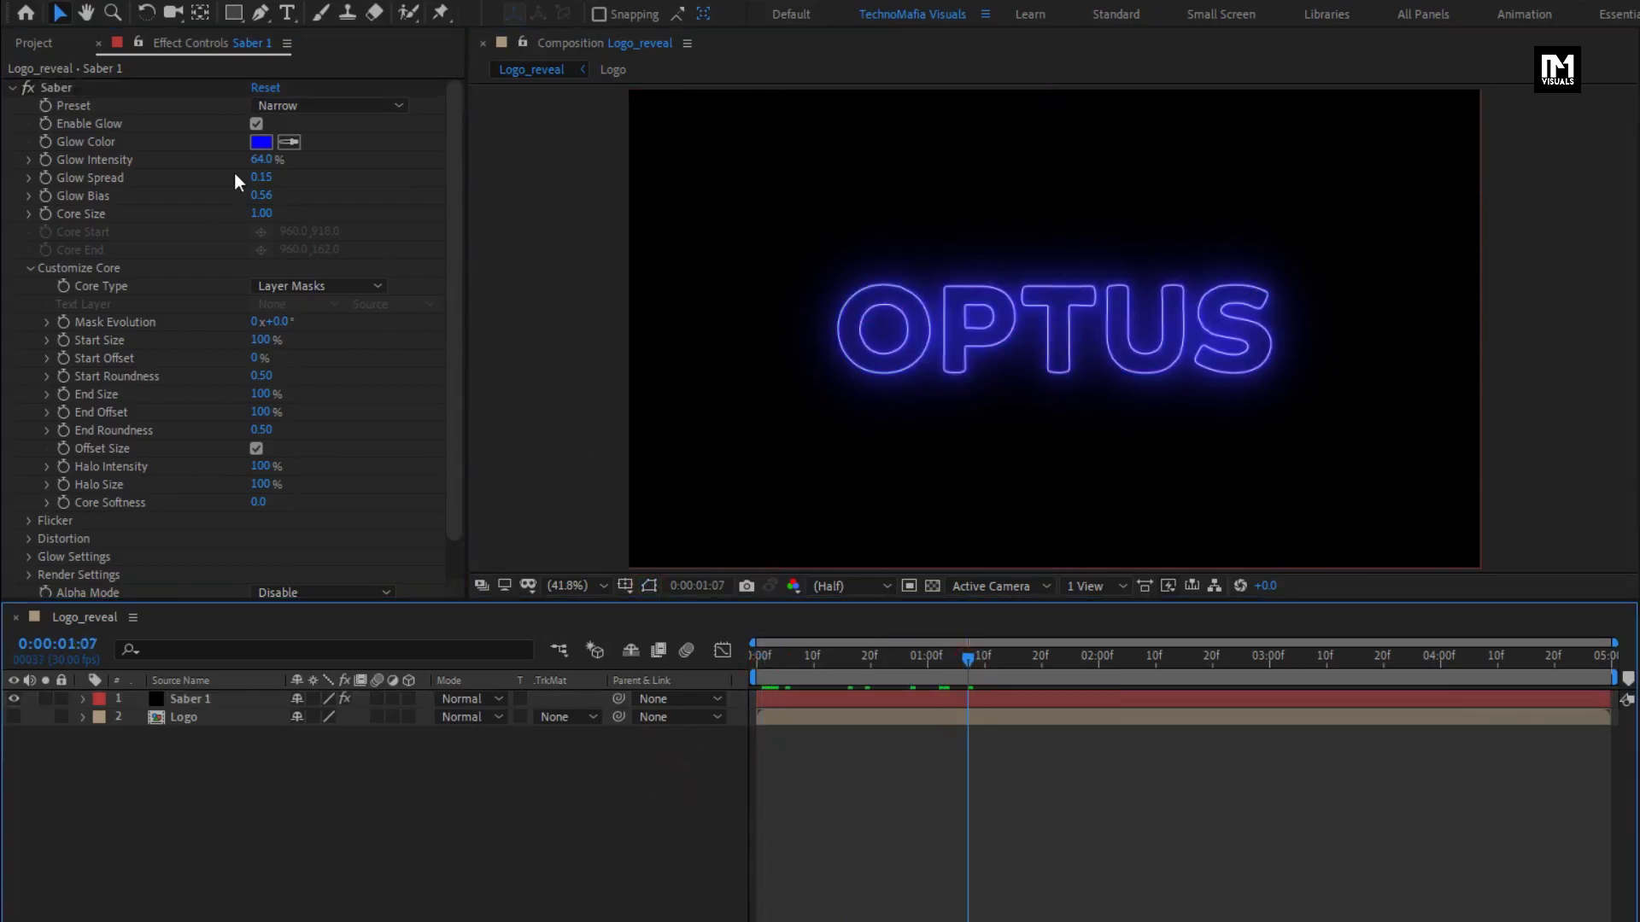
Step: Set the Saber effect's Glow Intensity to 0% and its Glow Color to yellow FFF000
click(257, 161)
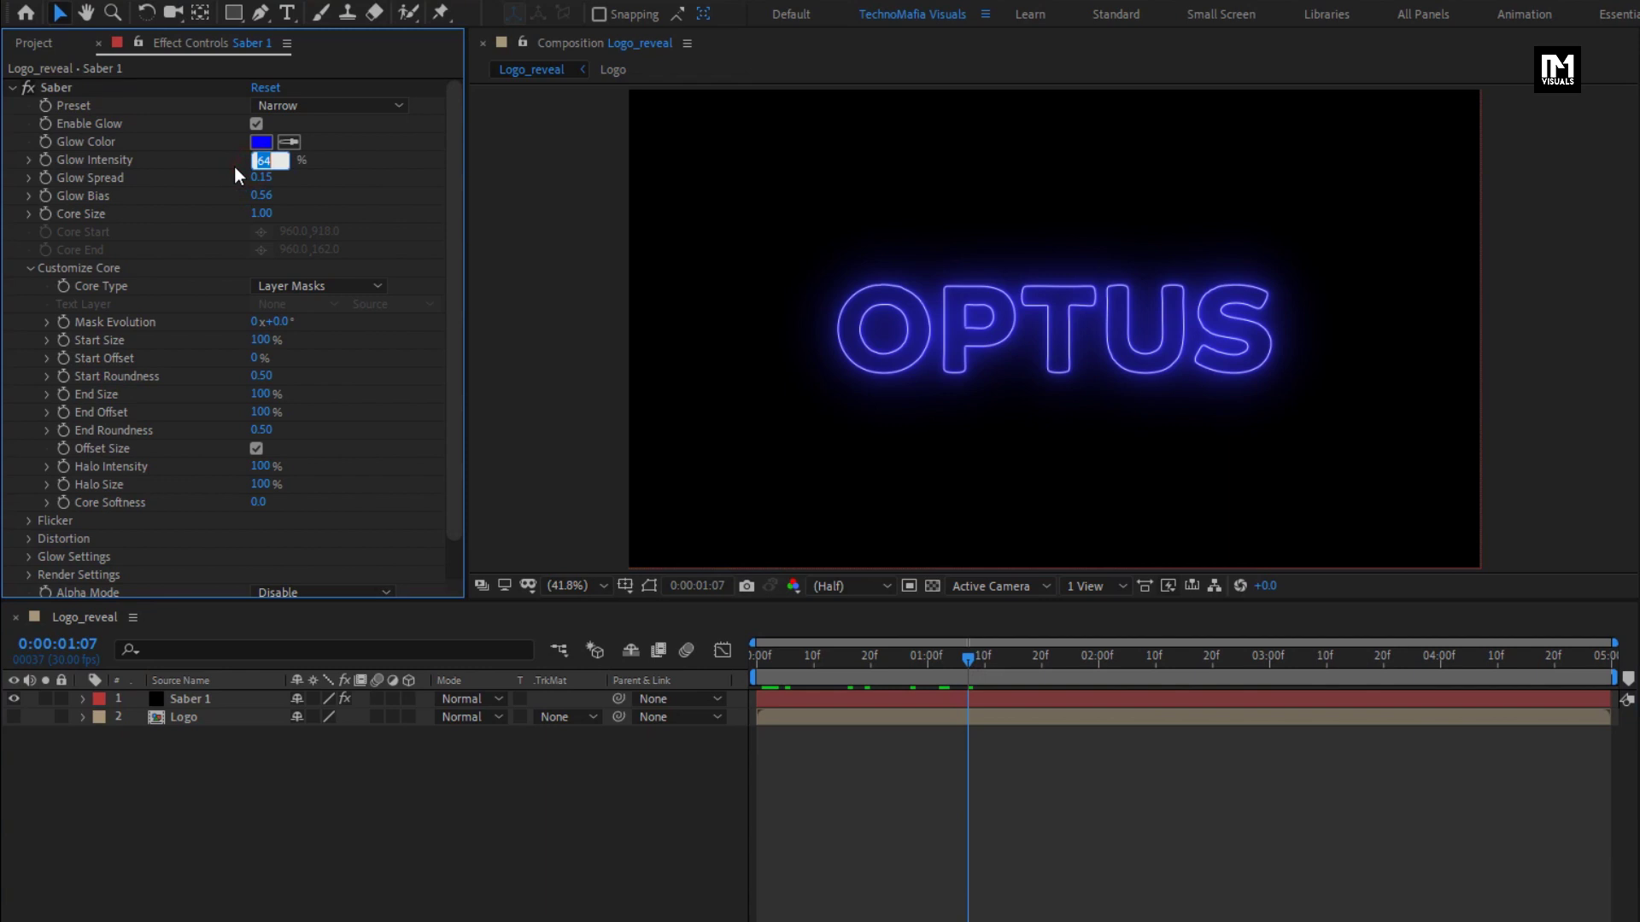
text(0)
key(Return)
click(262, 145)
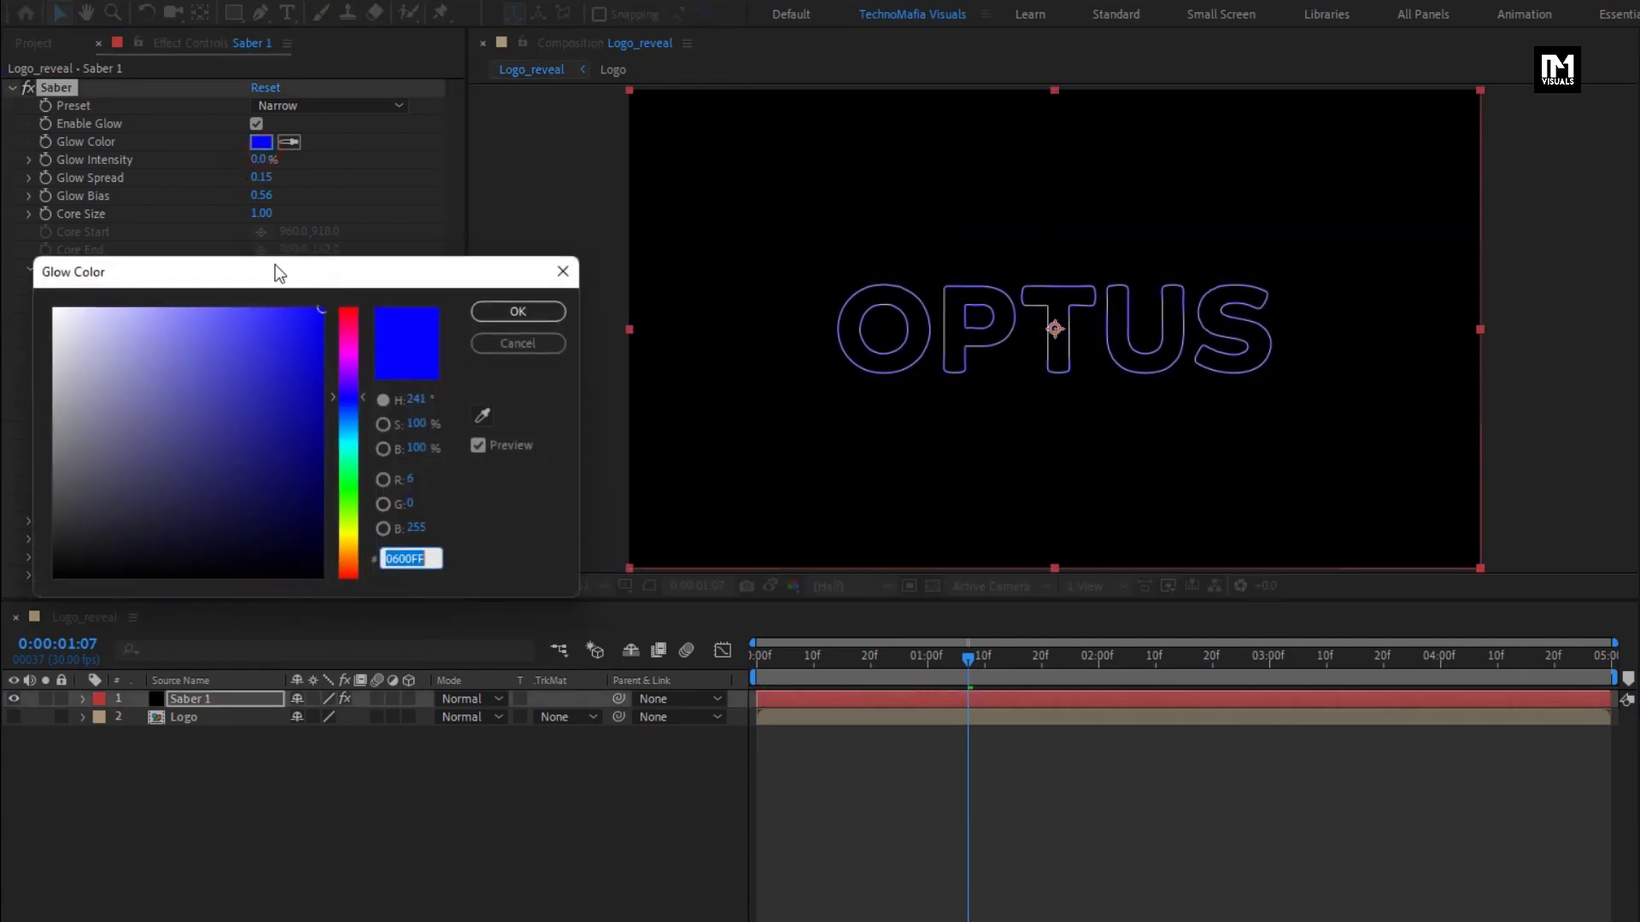
drag(346, 546, 346, 535)
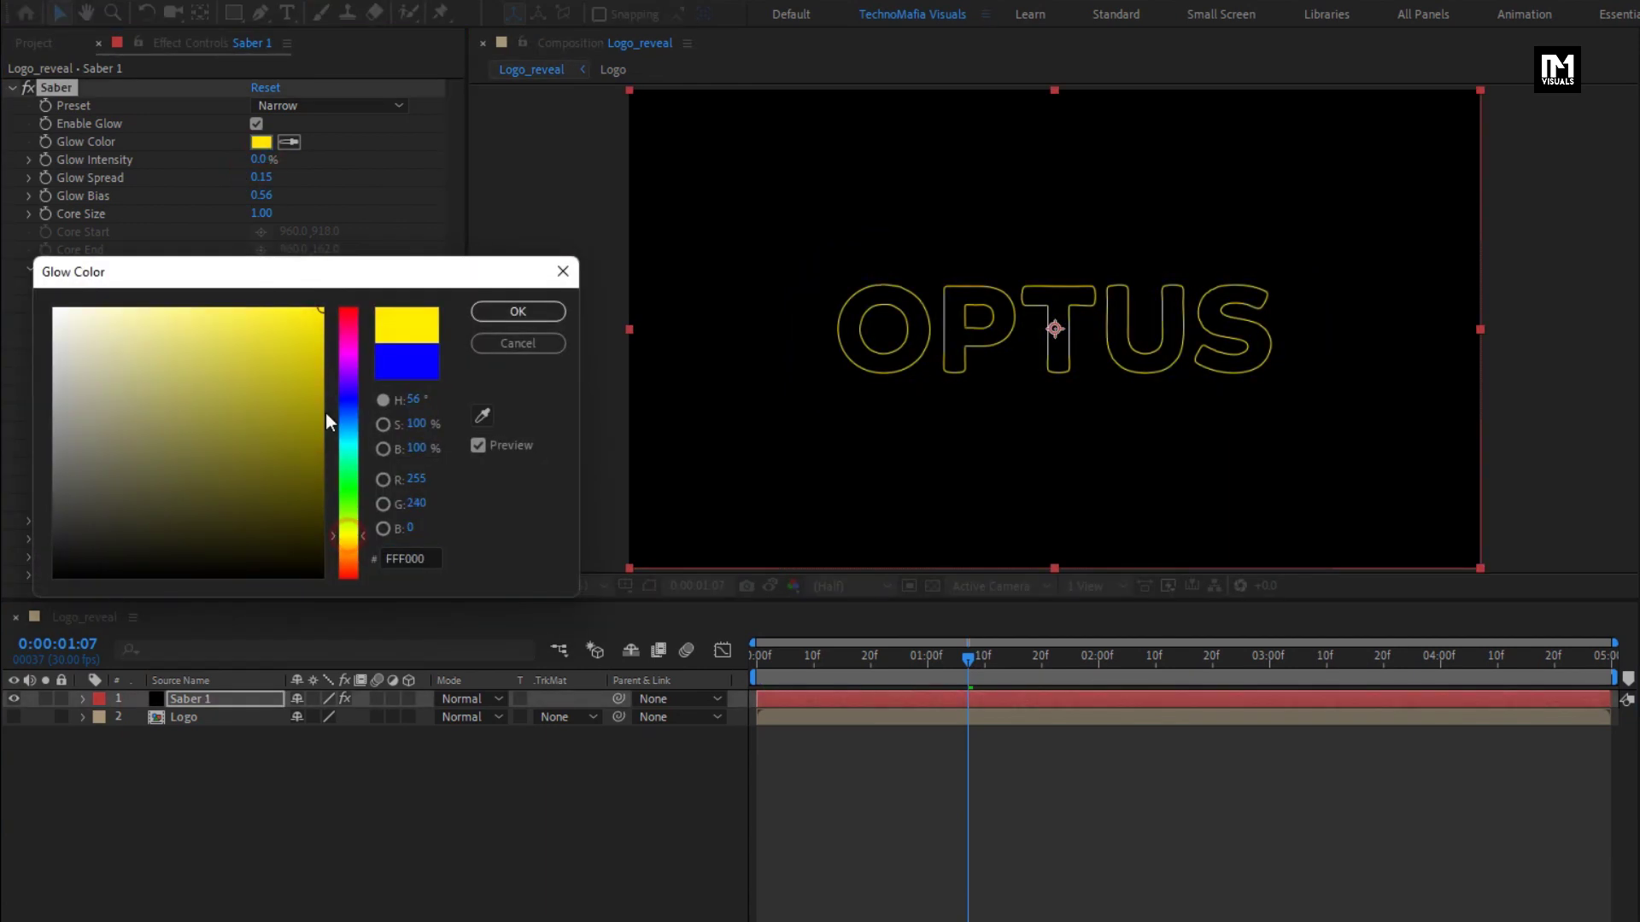
click(502, 311)
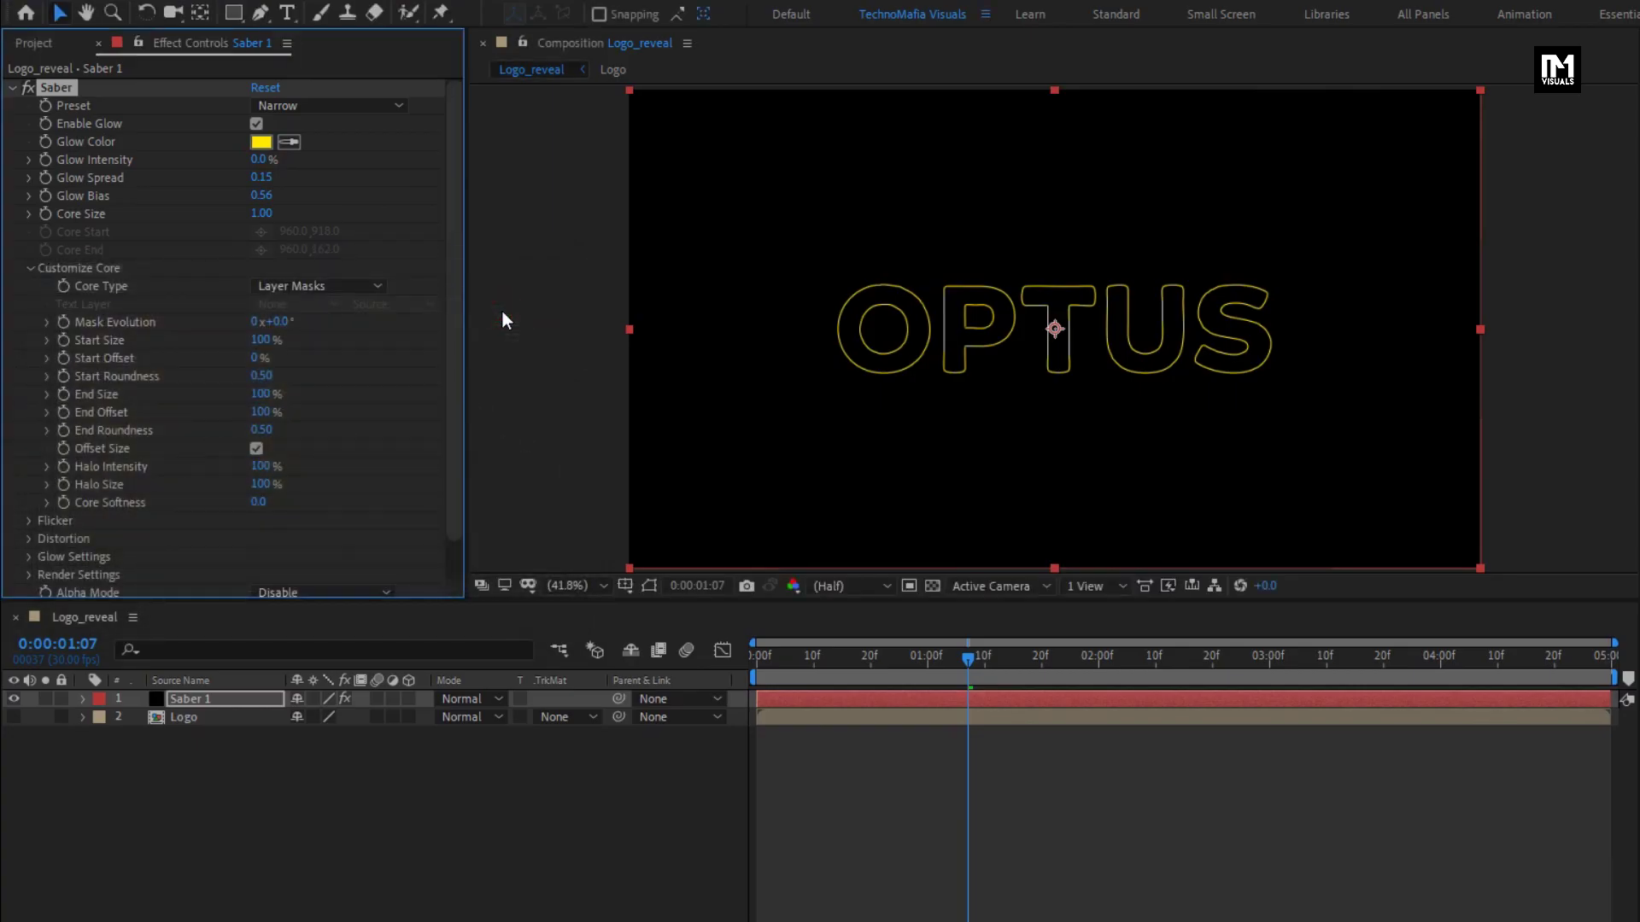
Step: Animate the Saber effect's Mask Evolution from 0° at 0:00:00:00 to 45° at 0:00:01:10
drag(821, 661, 744, 667)
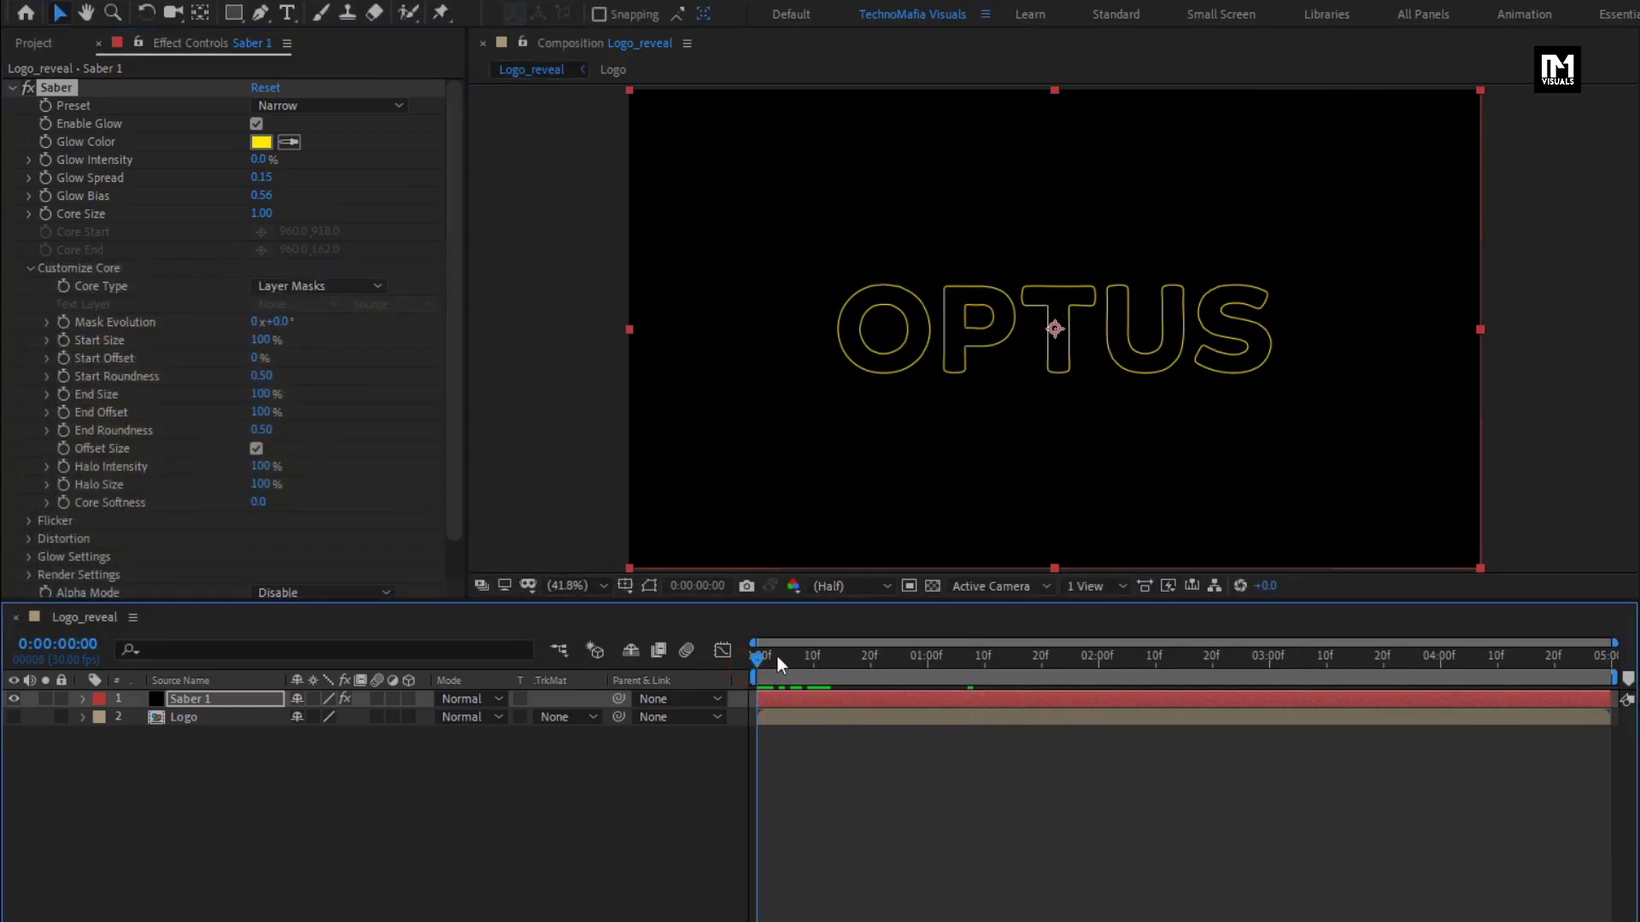
click(60, 323)
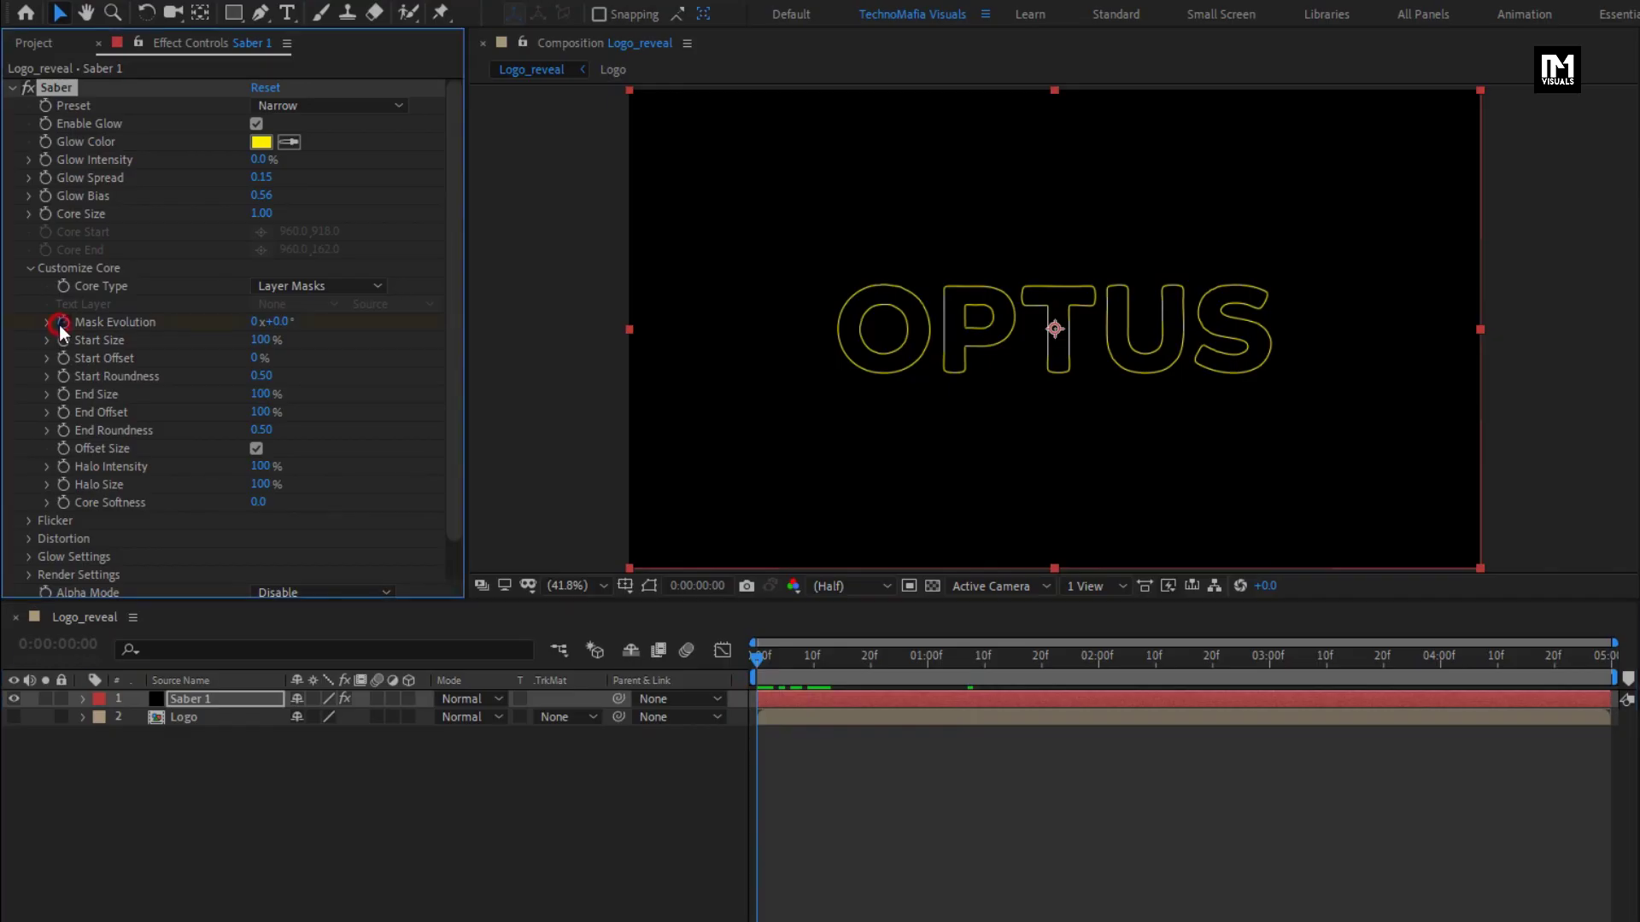
drag(778, 664, 987, 668)
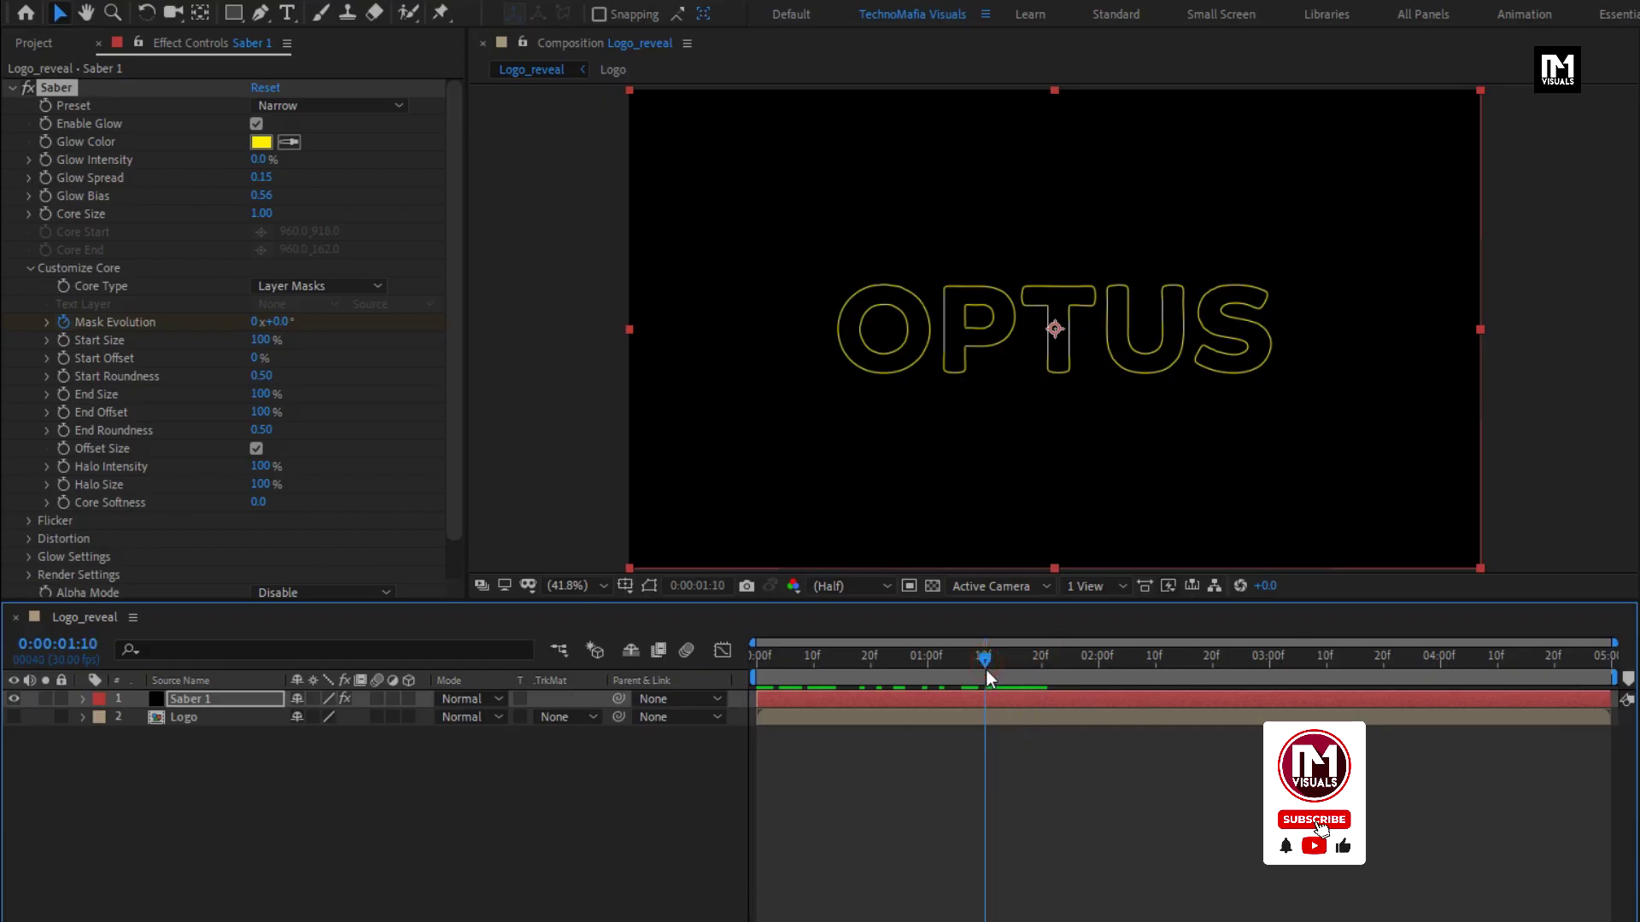
click(278, 322)
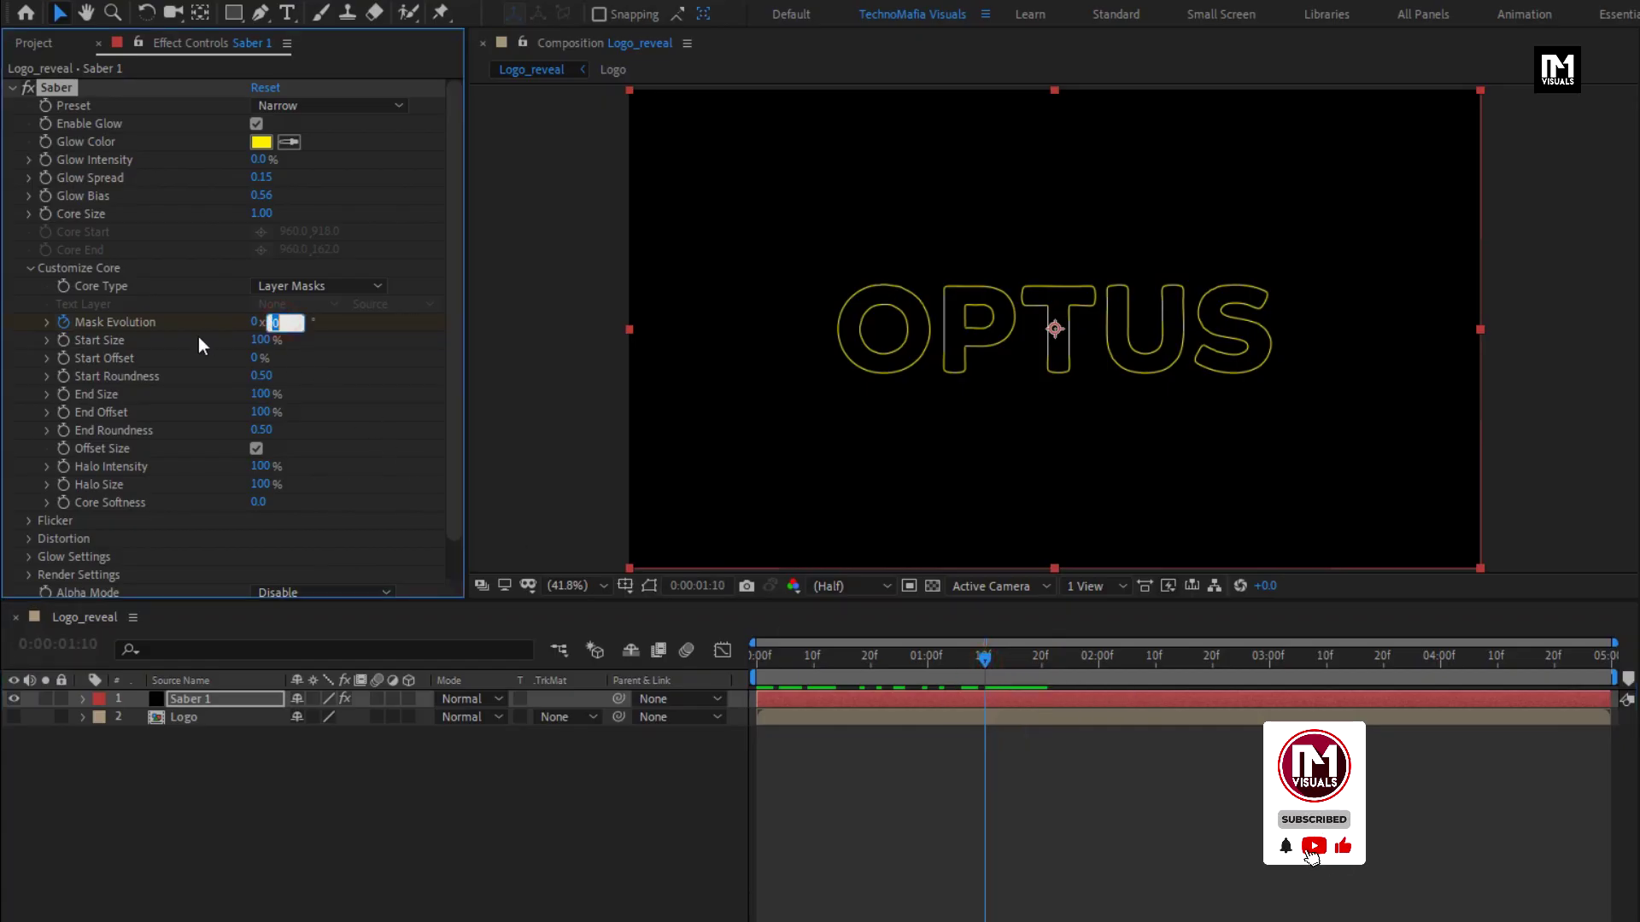
text(45)
key(Return)
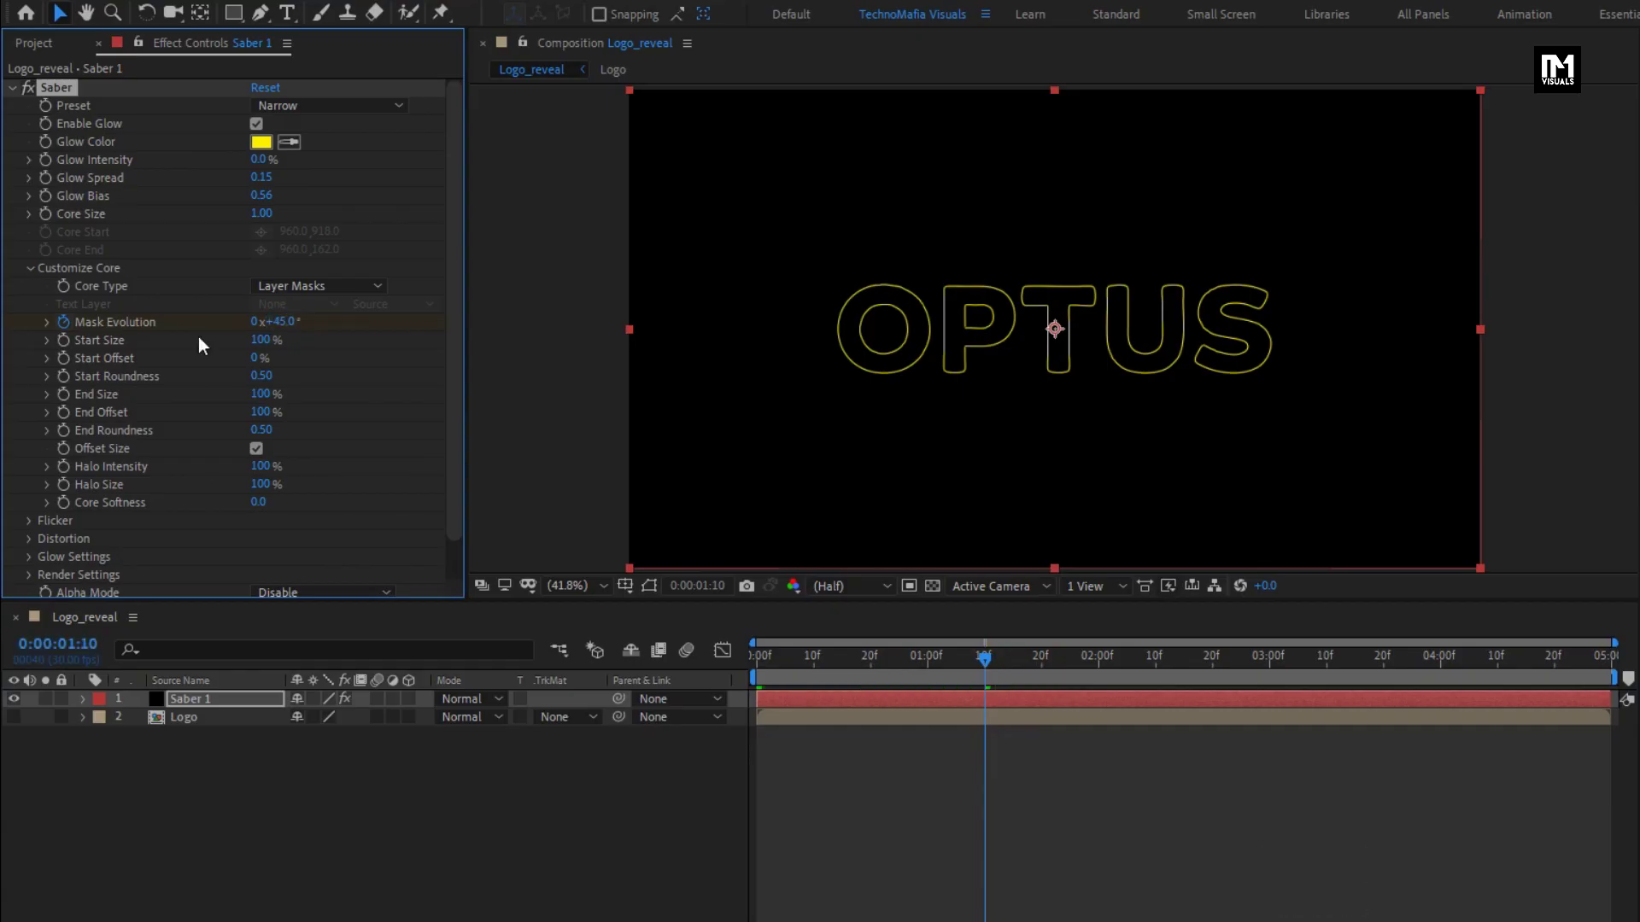
Step: Reveal Saber 1's keyframes and apply Easy Ease to the Mask Evolution keyframe at 0:00:01:10
click(212, 697)
key(u)
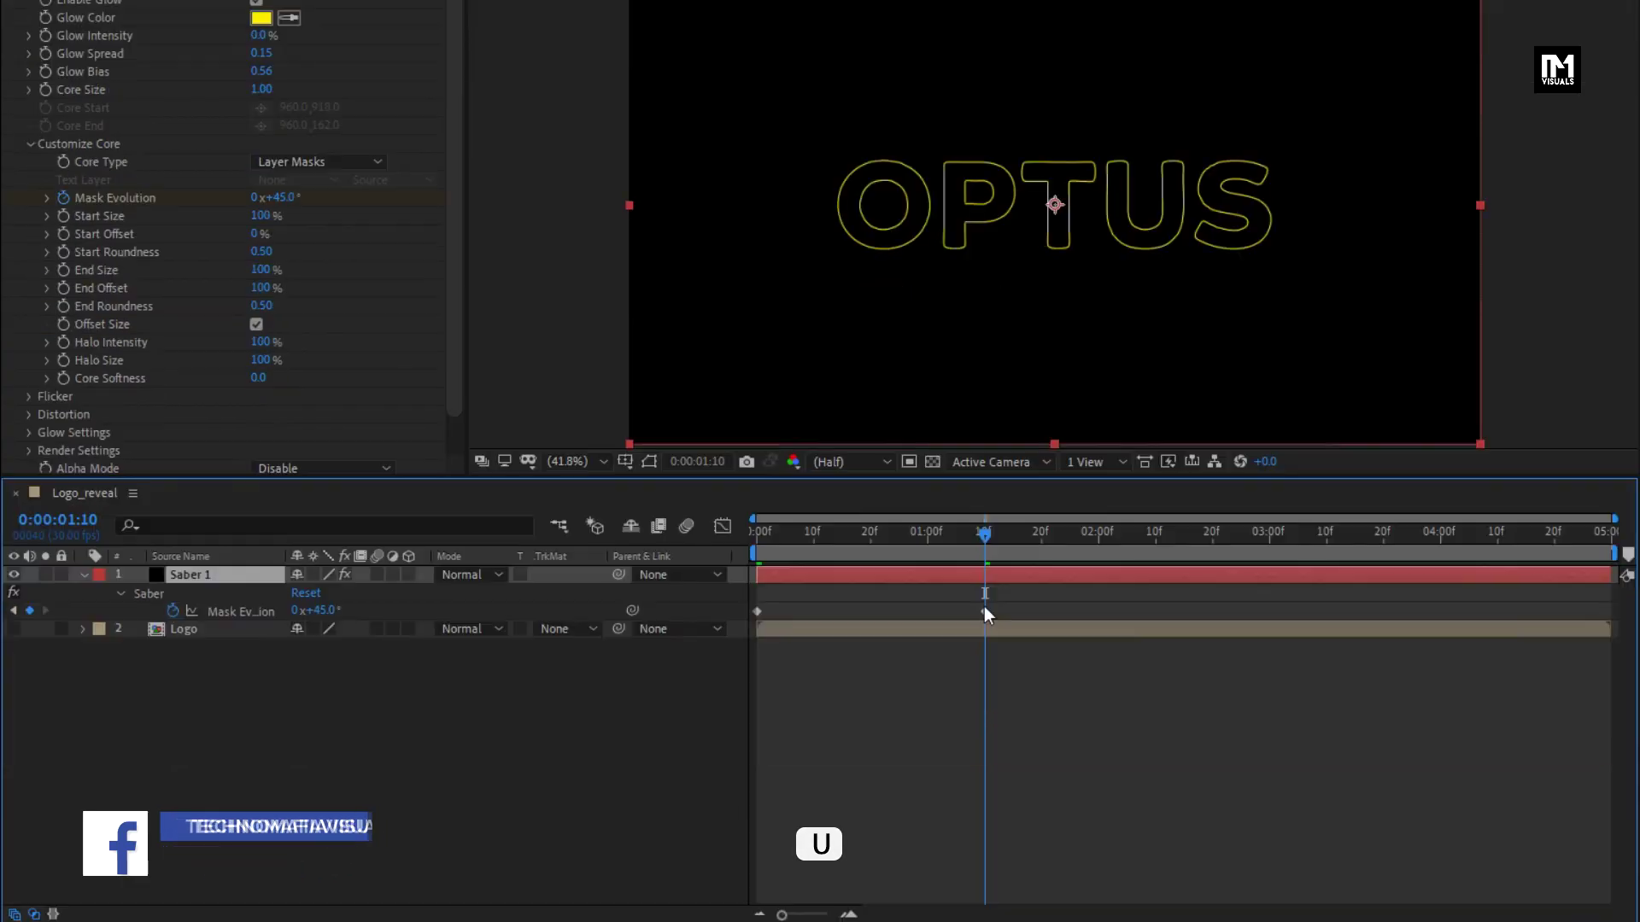
right_click(984, 610)
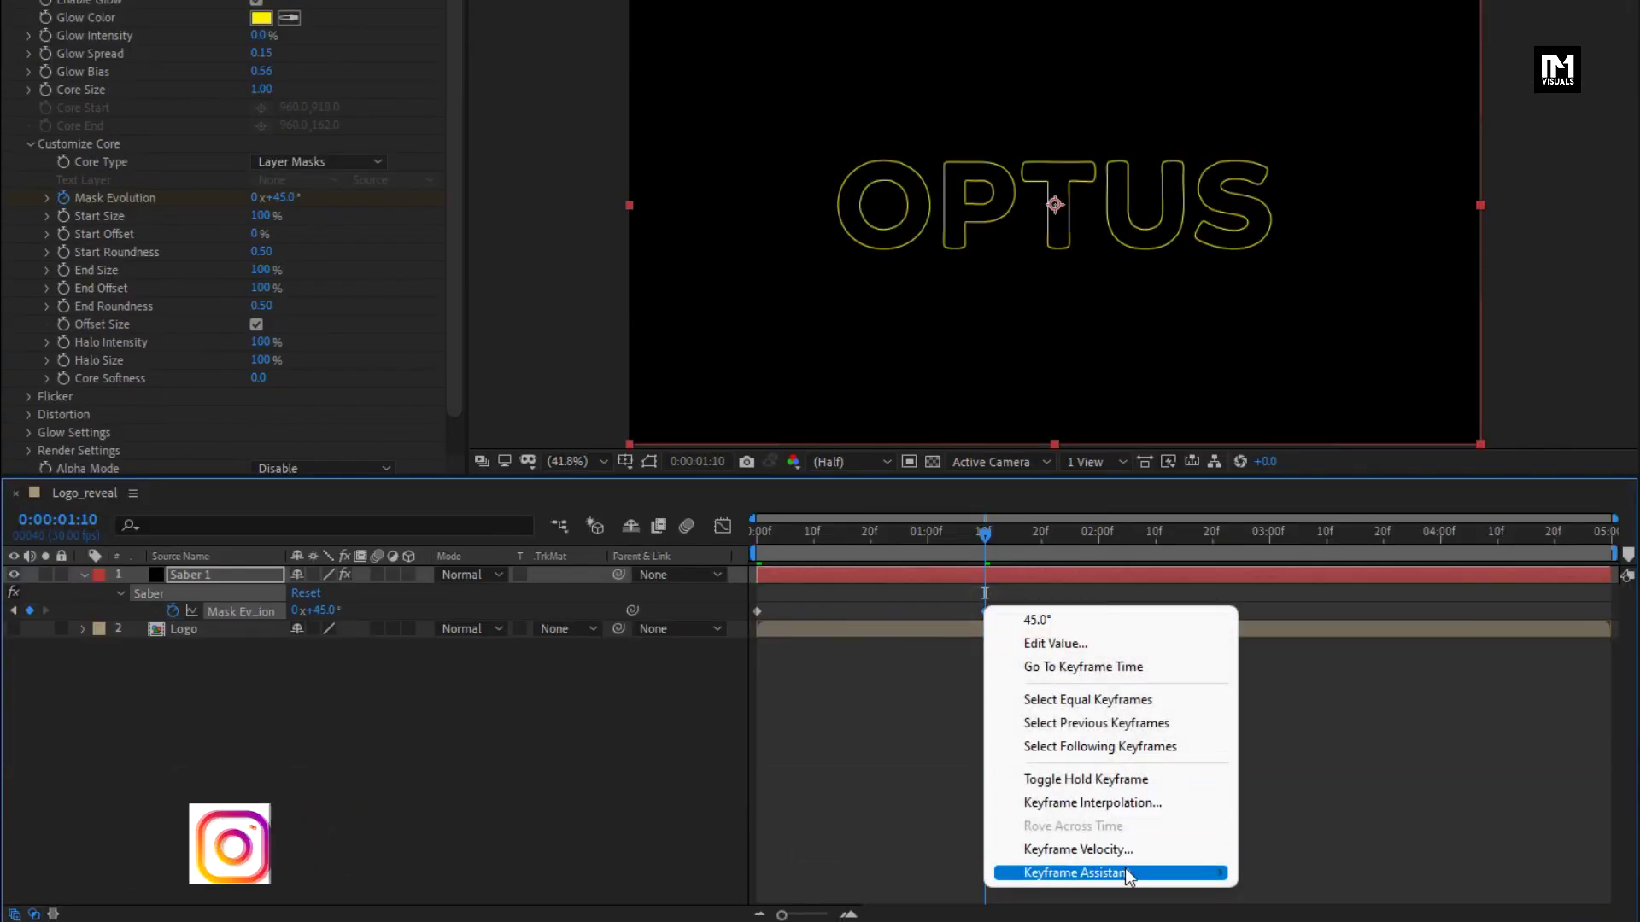
mouse_move(1125, 872)
click(1273, 712)
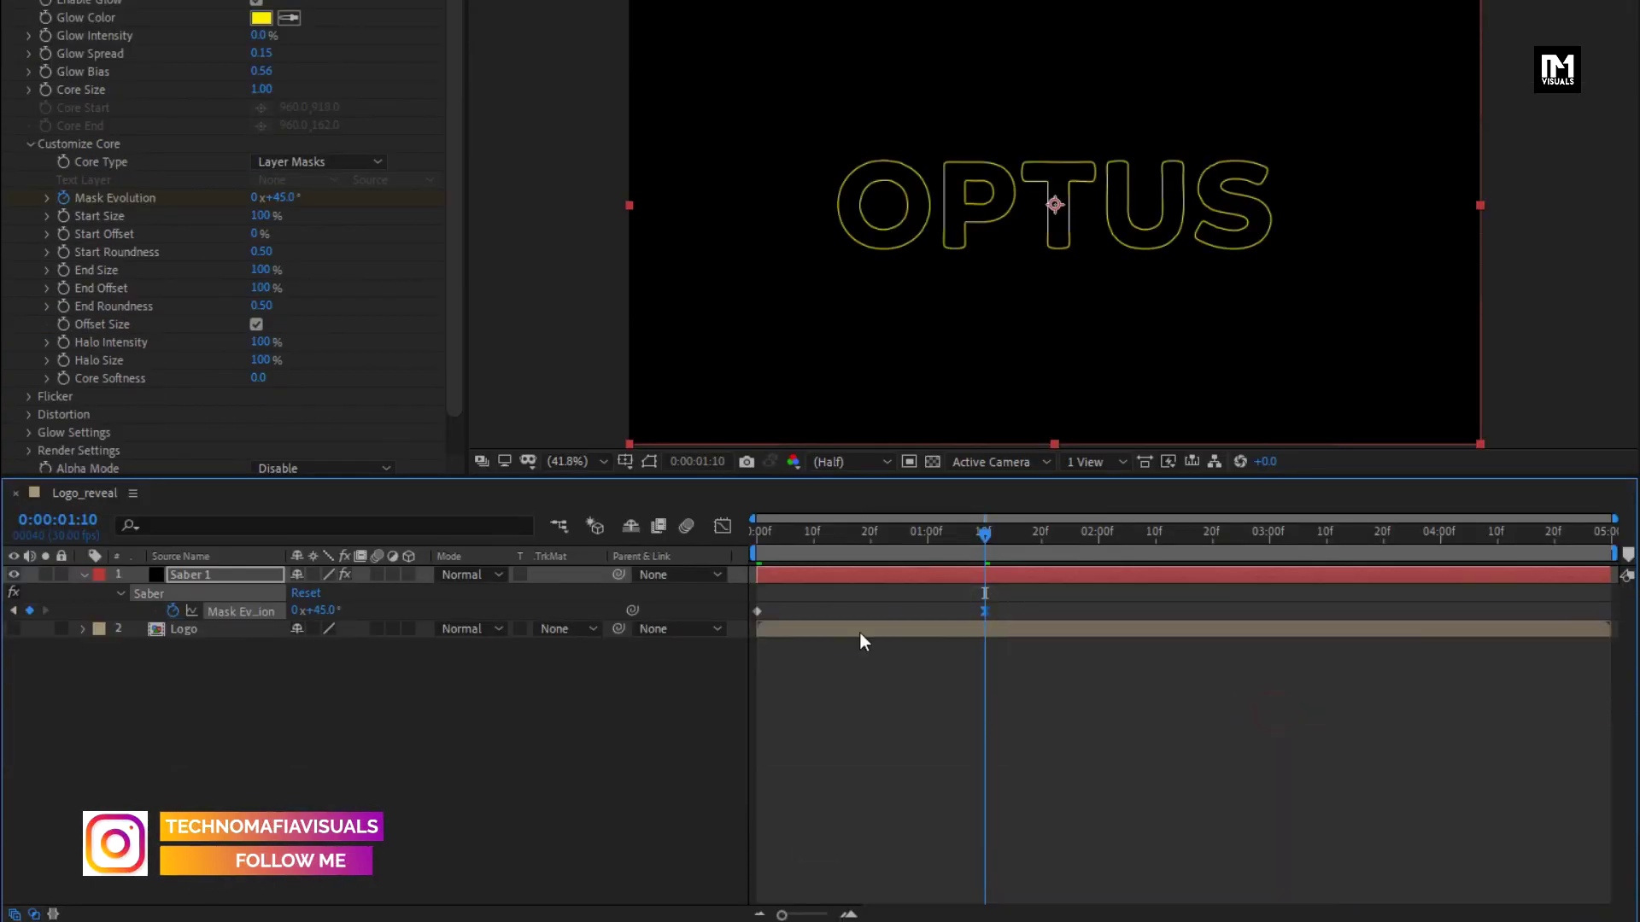
Step: Reshape the Mask Evolution speed graph for a fast start and long slow finish, and collapse the Saber 1 layer
click(722, 527)
drag(947, 851, 833, 852)
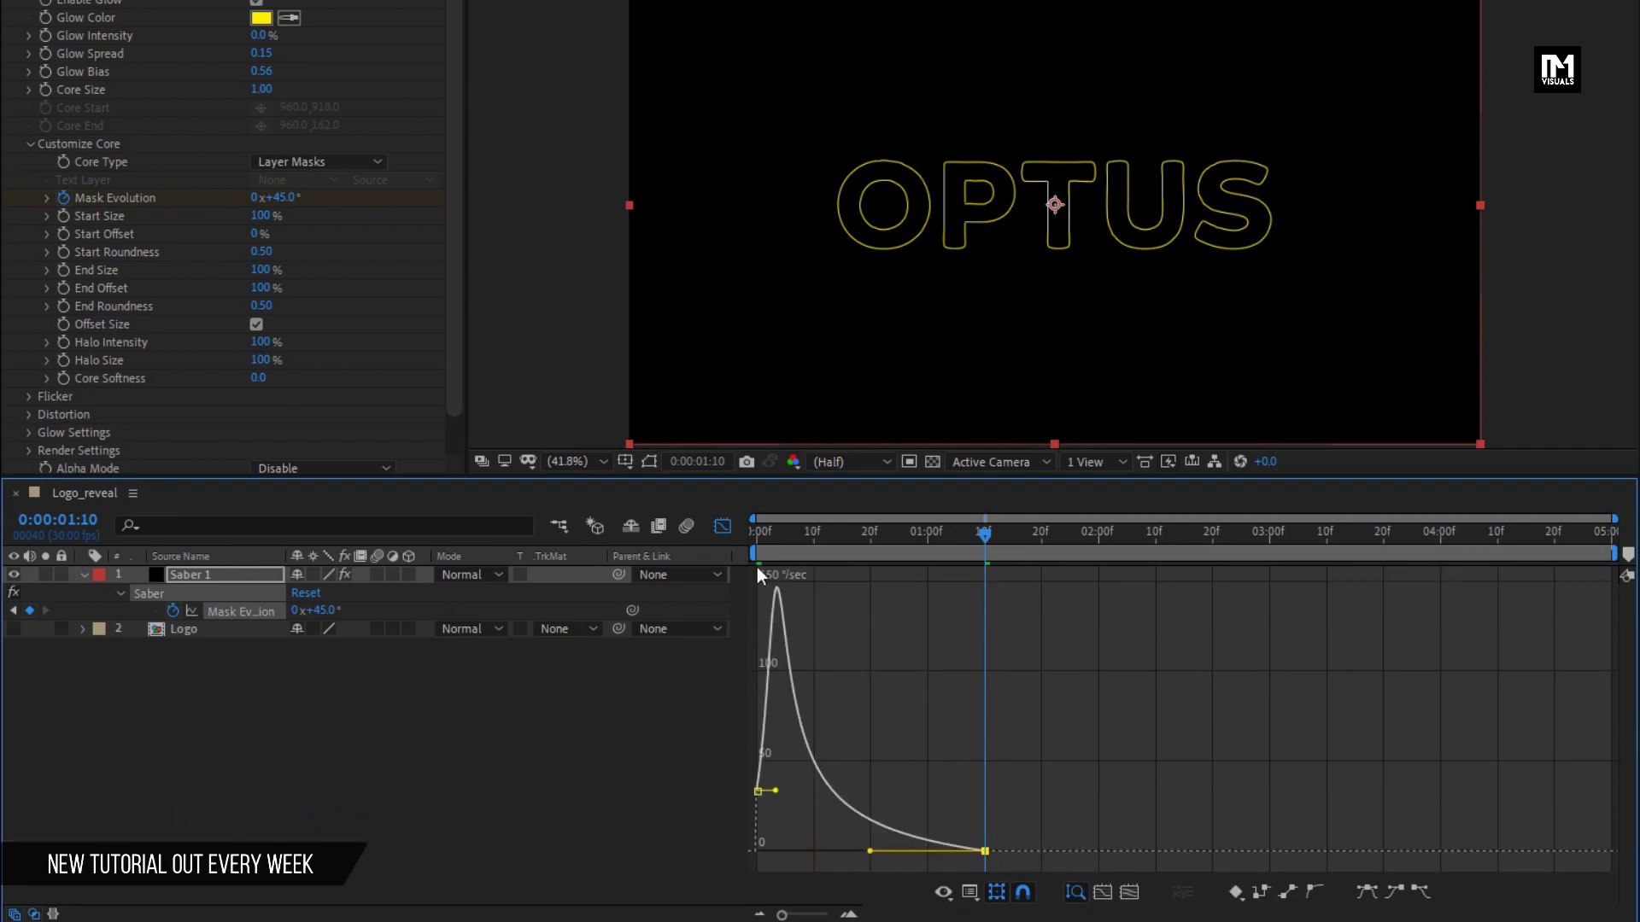
click(725, 536)
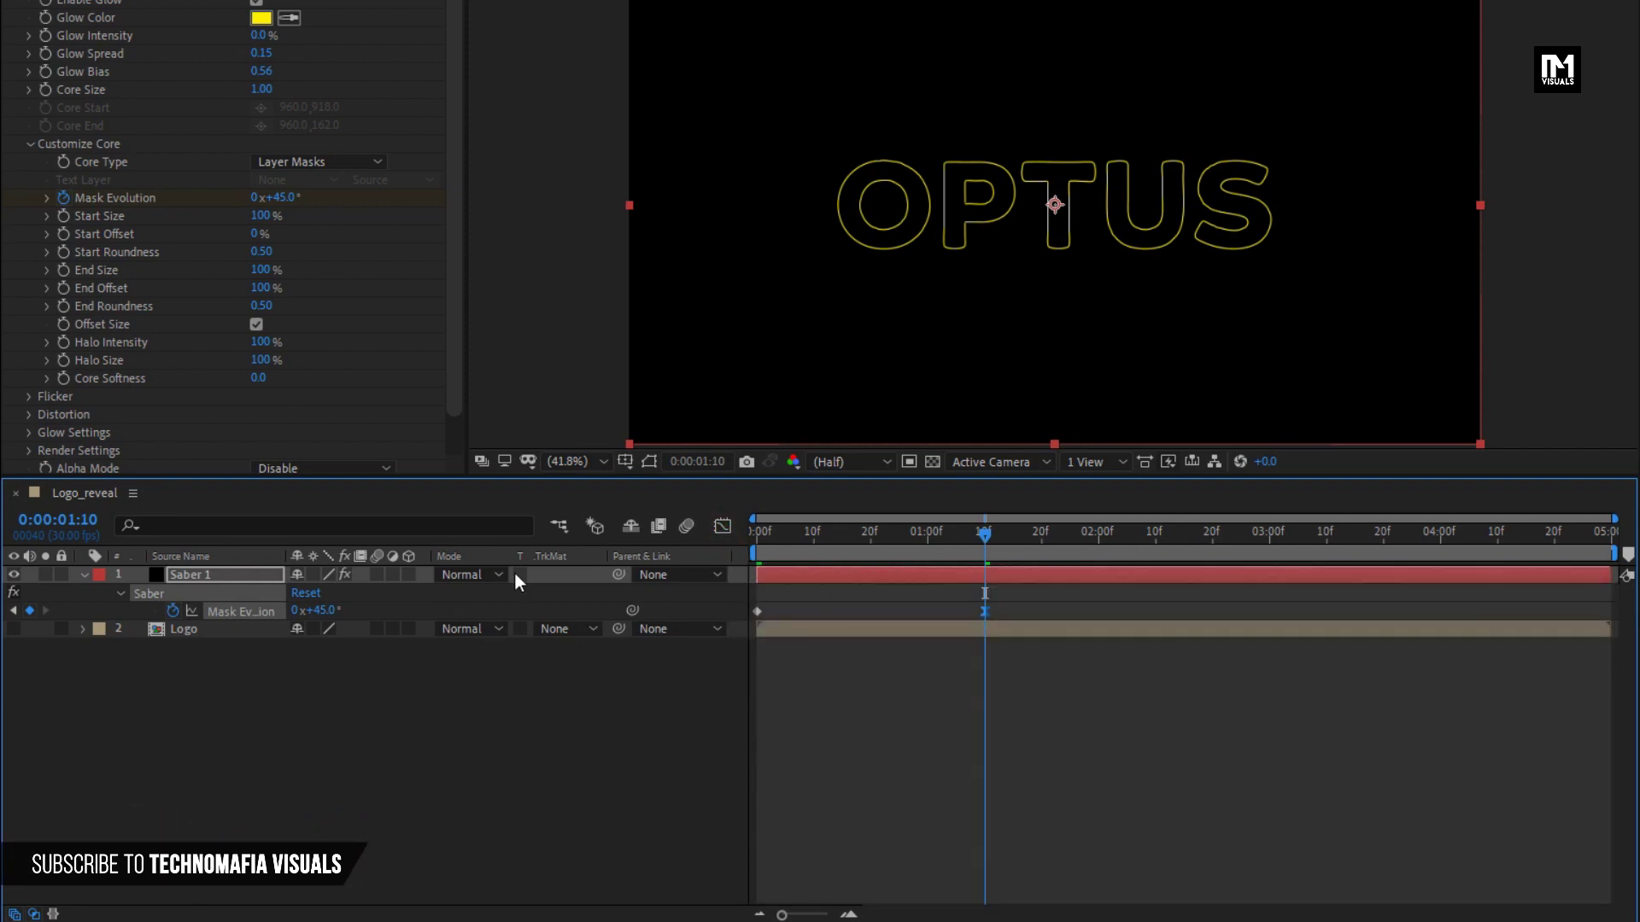
click(81, 576)
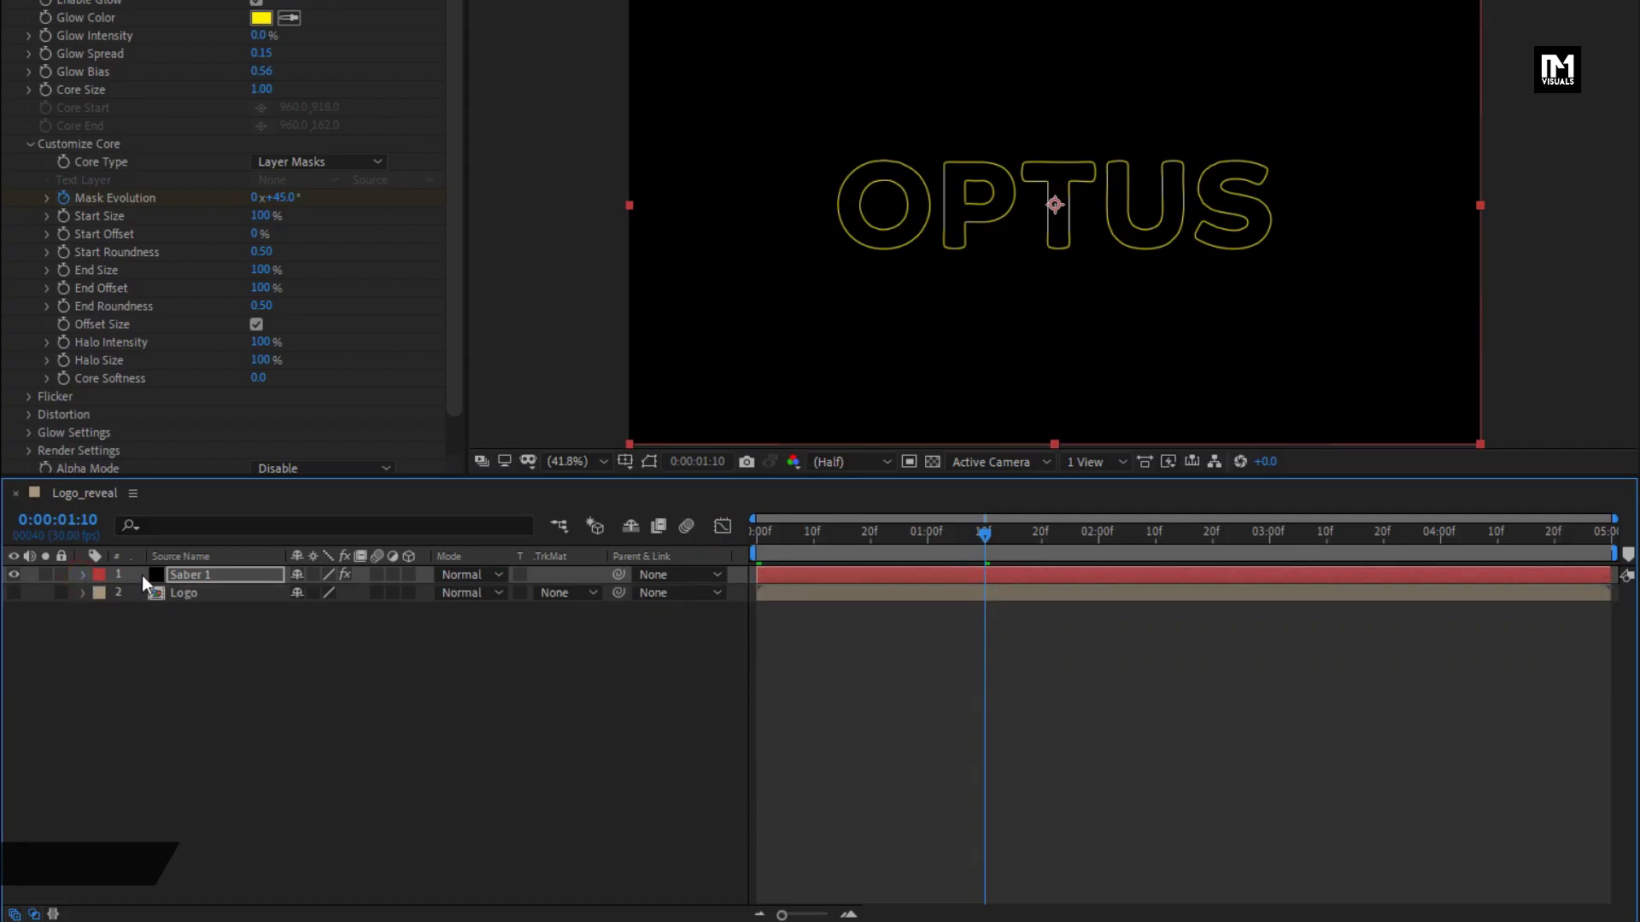
Step: Animate the Saber effect's End Offset from 0% at 0:00:00:00 to 100% at 0:00:01:00 and scrub through the result
drag(854, 546, 930, 538)
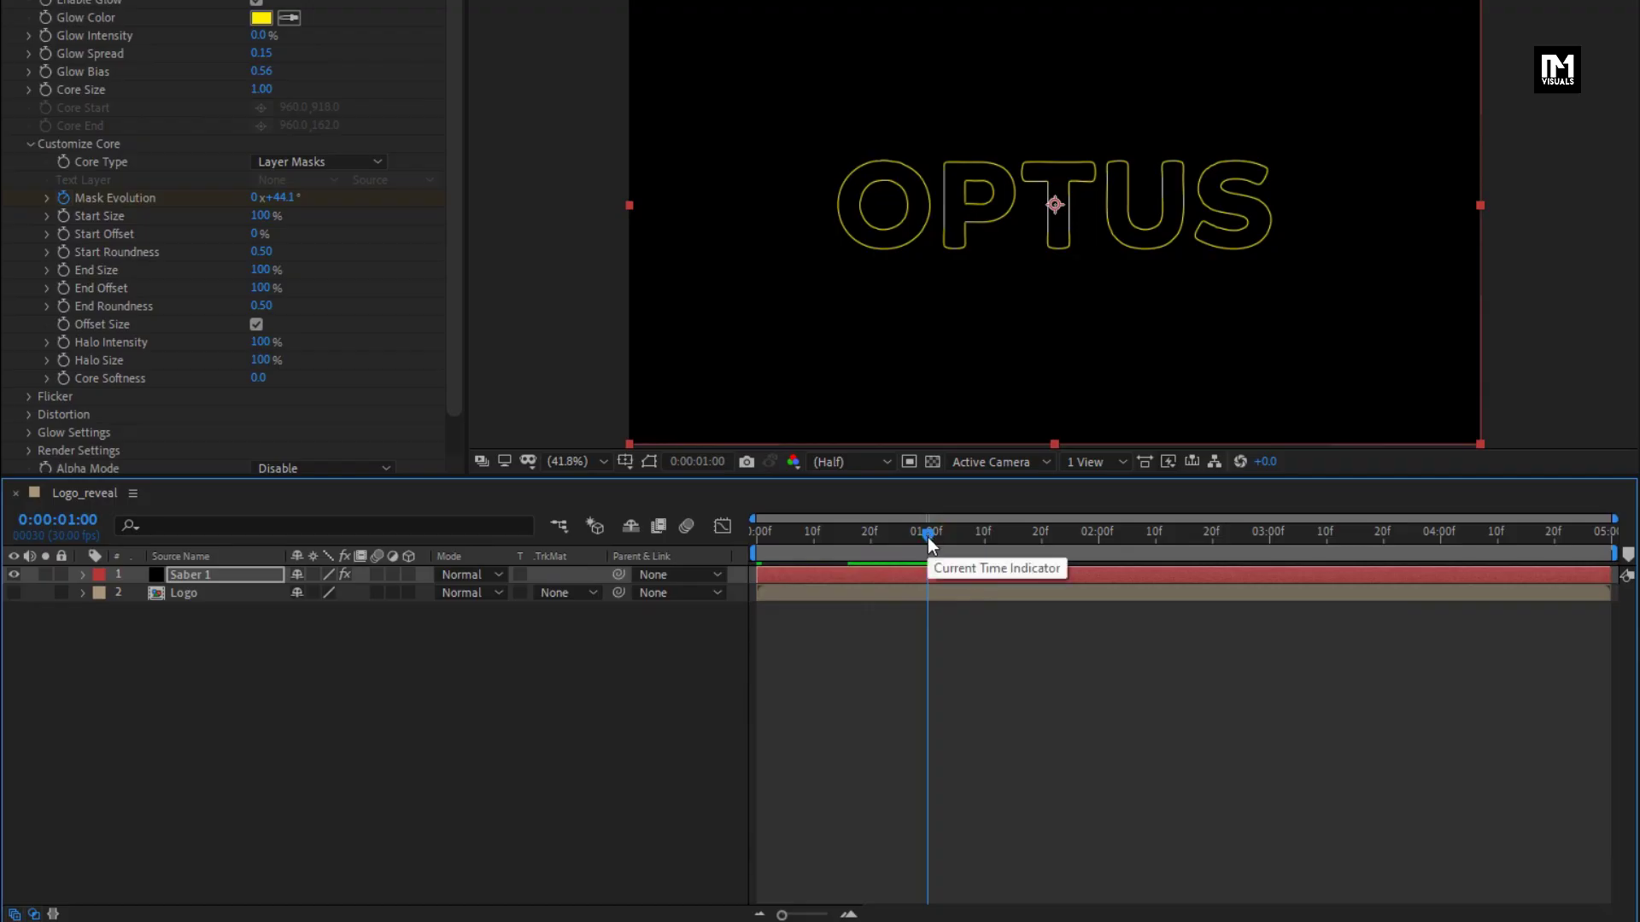
click(63, 288)
drag(772, 535, 745, 535)
click(260, 288)
text(0)
key(Return)
mouse_move(757, 536)
mouse_down()
mouse_move(922, 536)
mouse_move(769, 536)
mouse_move(895, 537)
mouse_up()
Step: Reveal Saber 1's keyframes and apply Easy Ease to both End Offset keyframes
key(u)
click(253, 572)
key(u)
drag(951, 638, 750, 639)
right_click(758, 631)
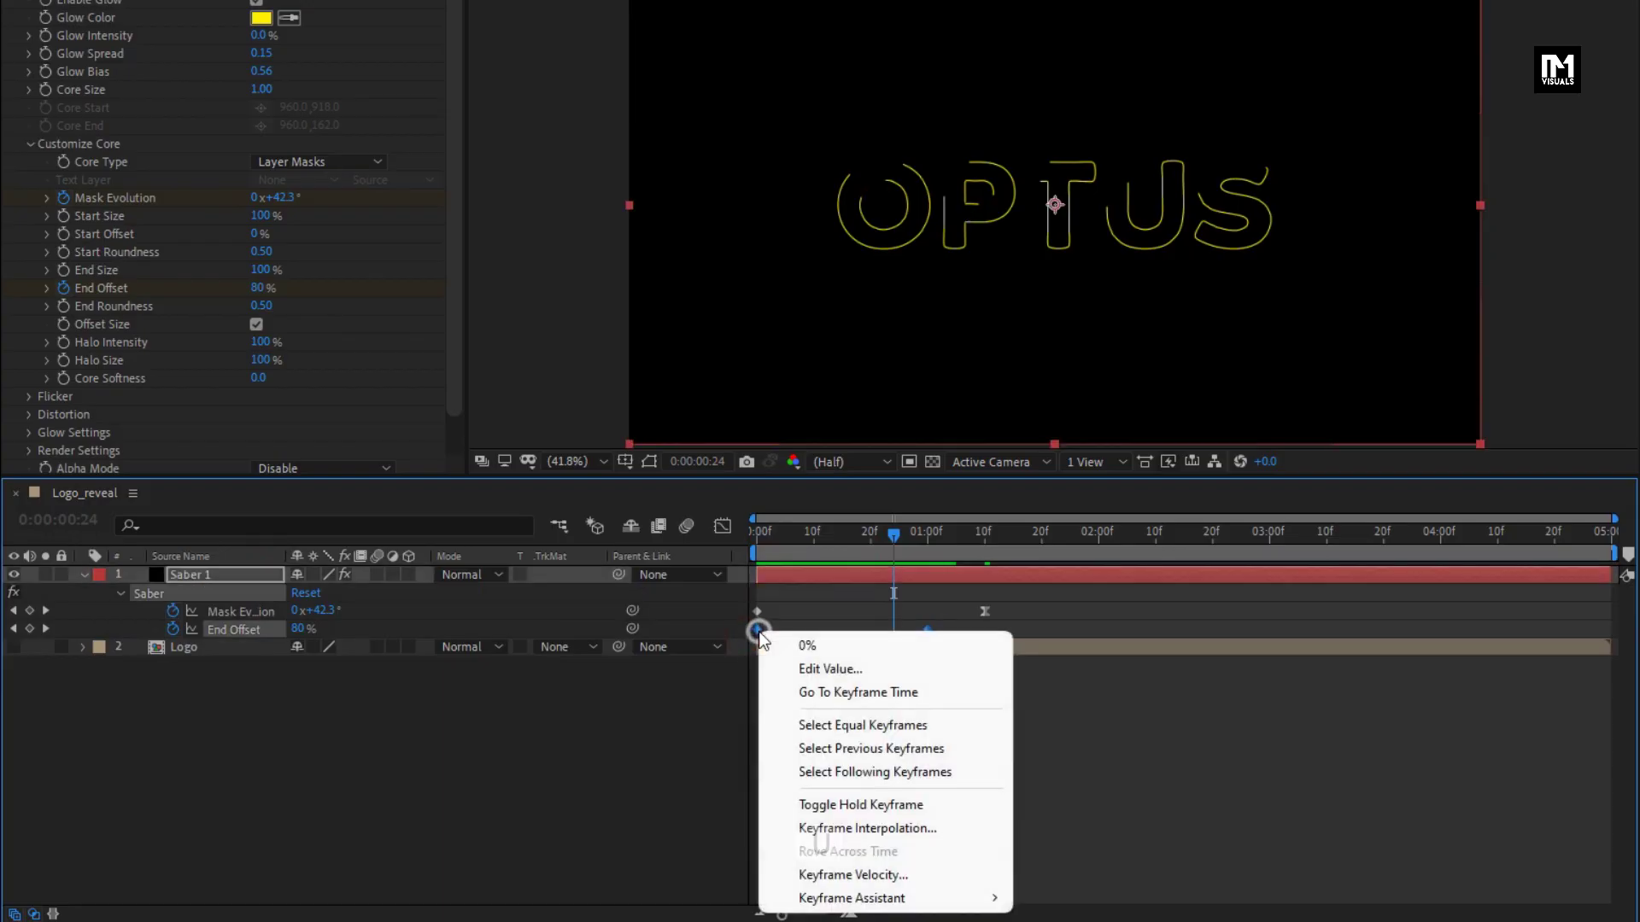
mouse_move(948, 897)
click(1056, 736)
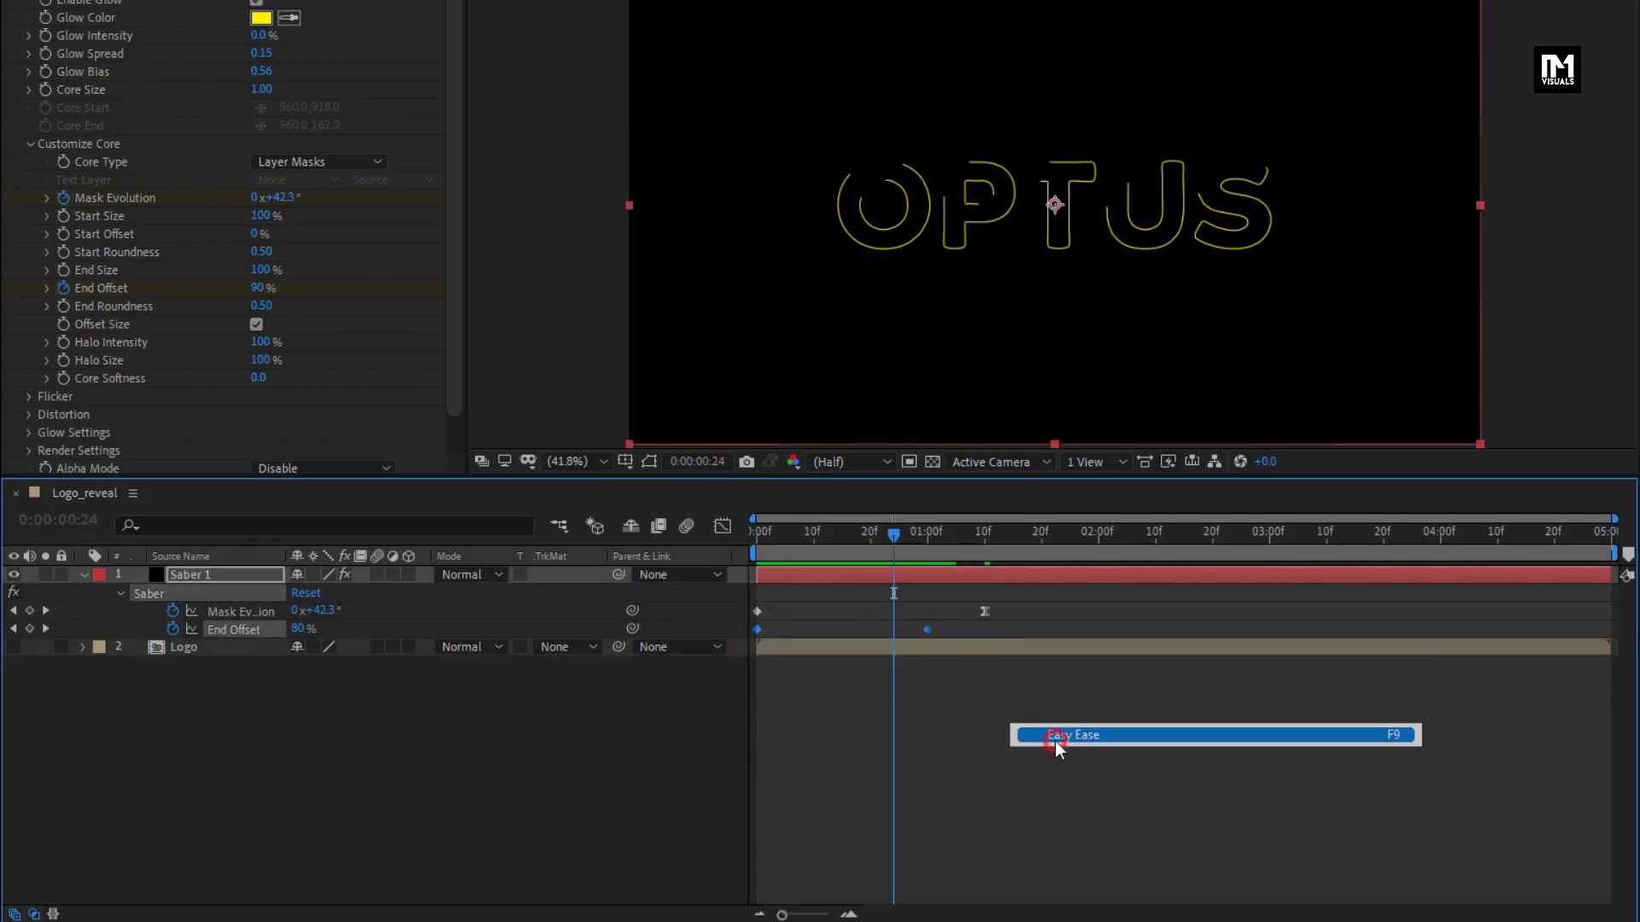
Step: Lengthen the ease into the last End Offset keyframe in the speed graph and preview the outline drawing on
click(721, 527)
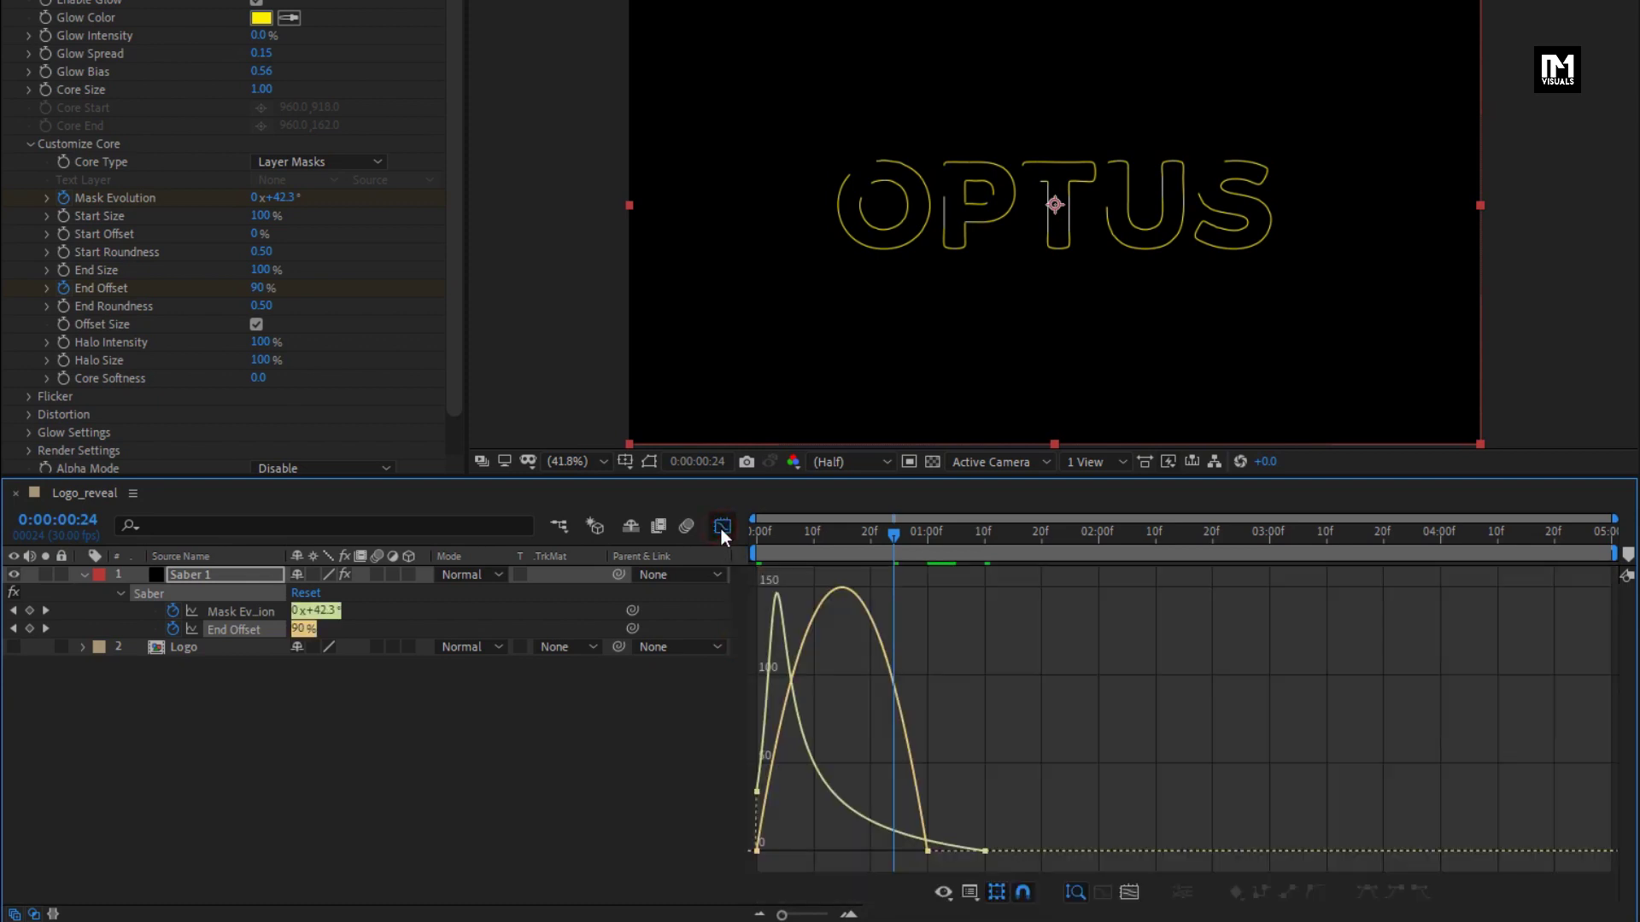
click(927, 852)
drag(900, 852, 820, 851)
click(723, 526)
drag(756, 533, 893, 542)
Step: Make Saber 1 a 3D layer and reveal its Position property
click(175, 576)
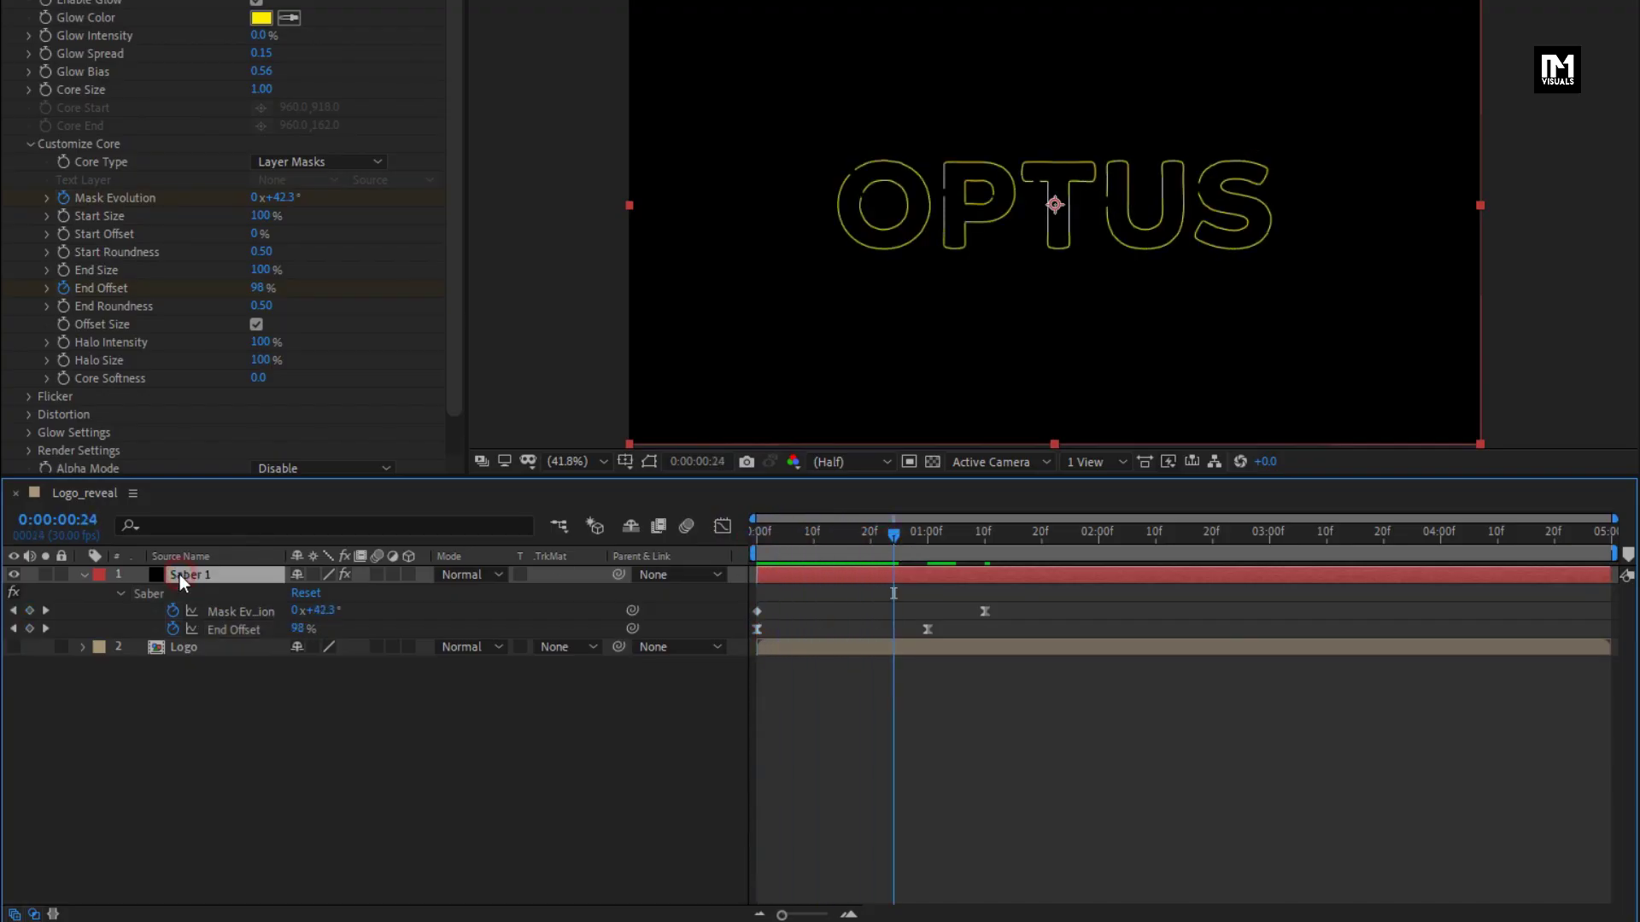
click(408, 575)
key(p)
click(214, 576)
key(p)
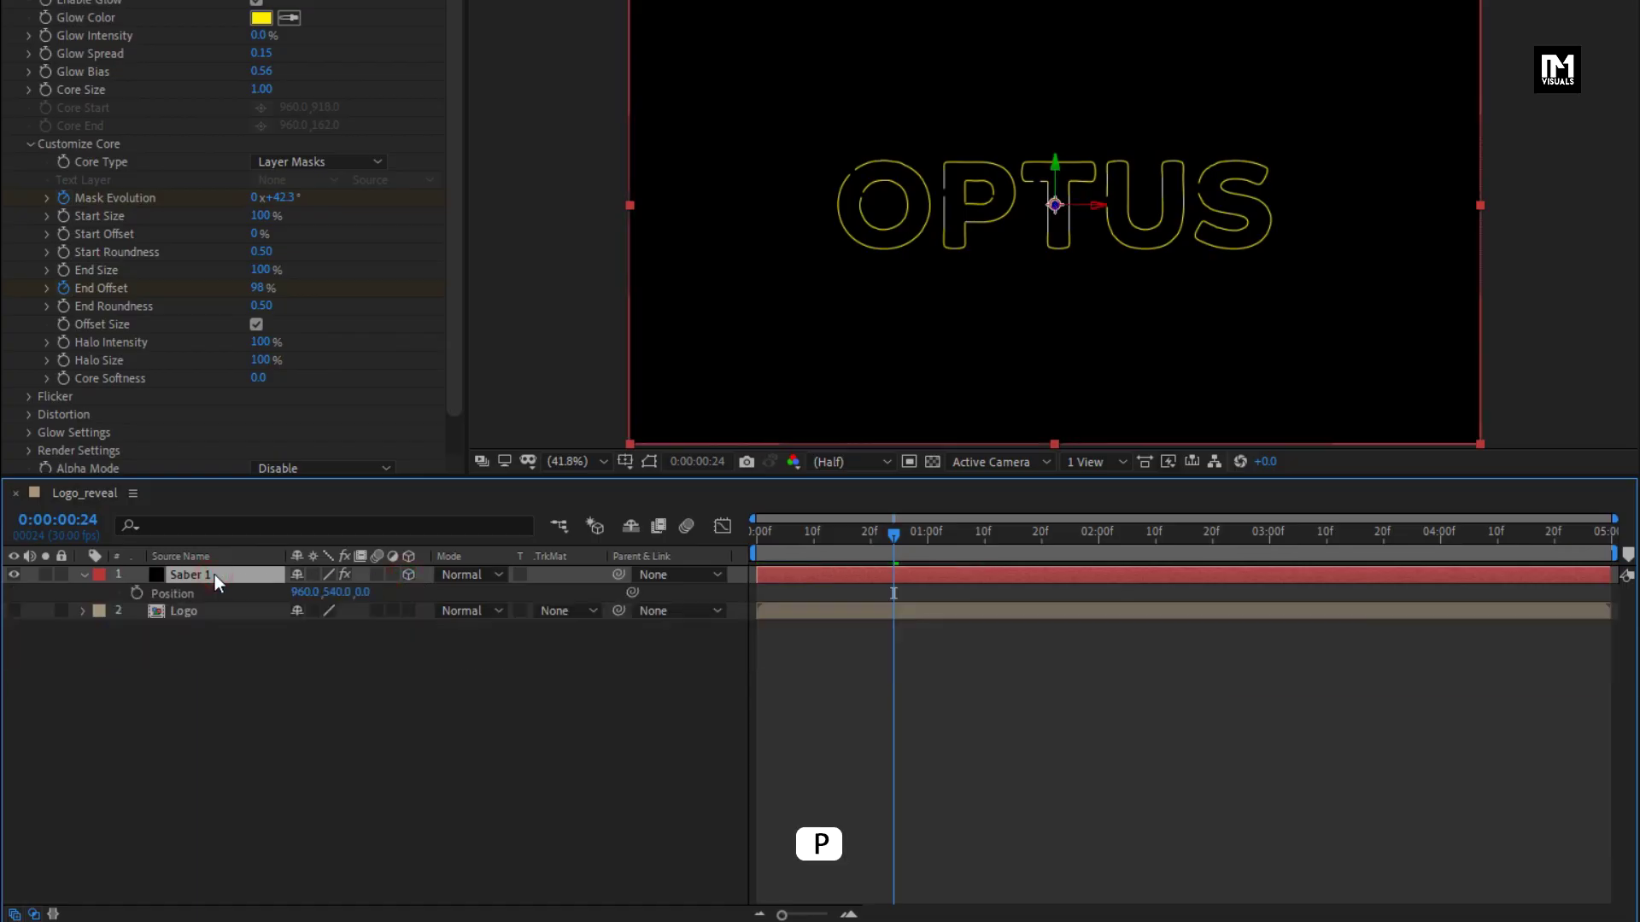
Step: Animate Saber 1's Z position from 2050 at 0:00:00:00 to 50 at 0:00:01:20
drag(930, 551, 1045, 542)
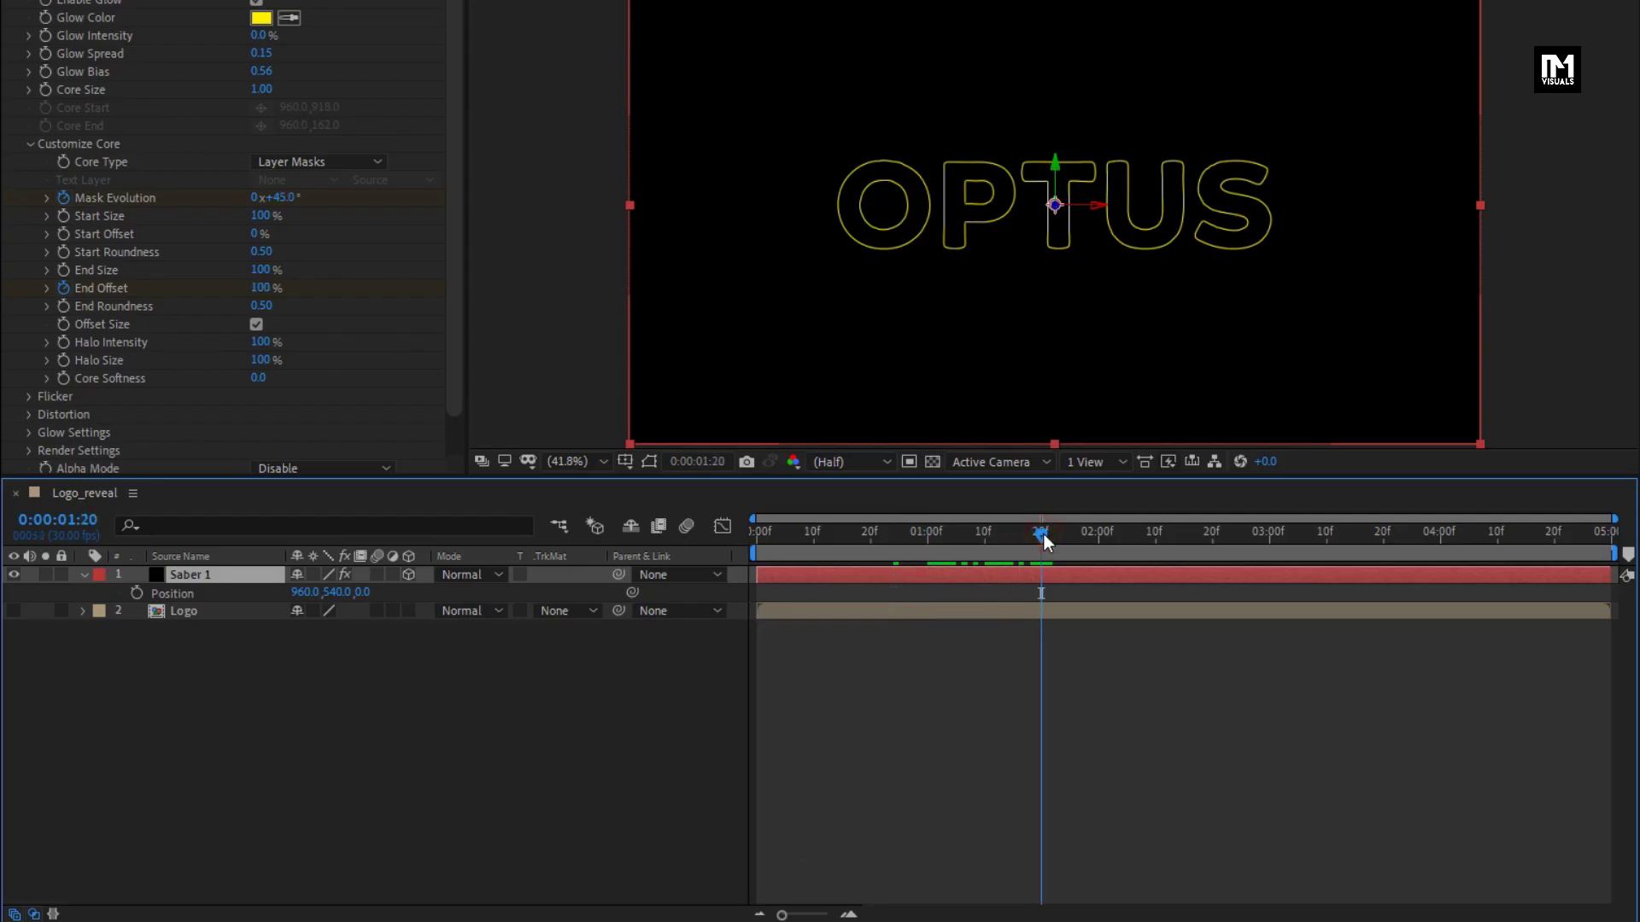
click(134, 594)
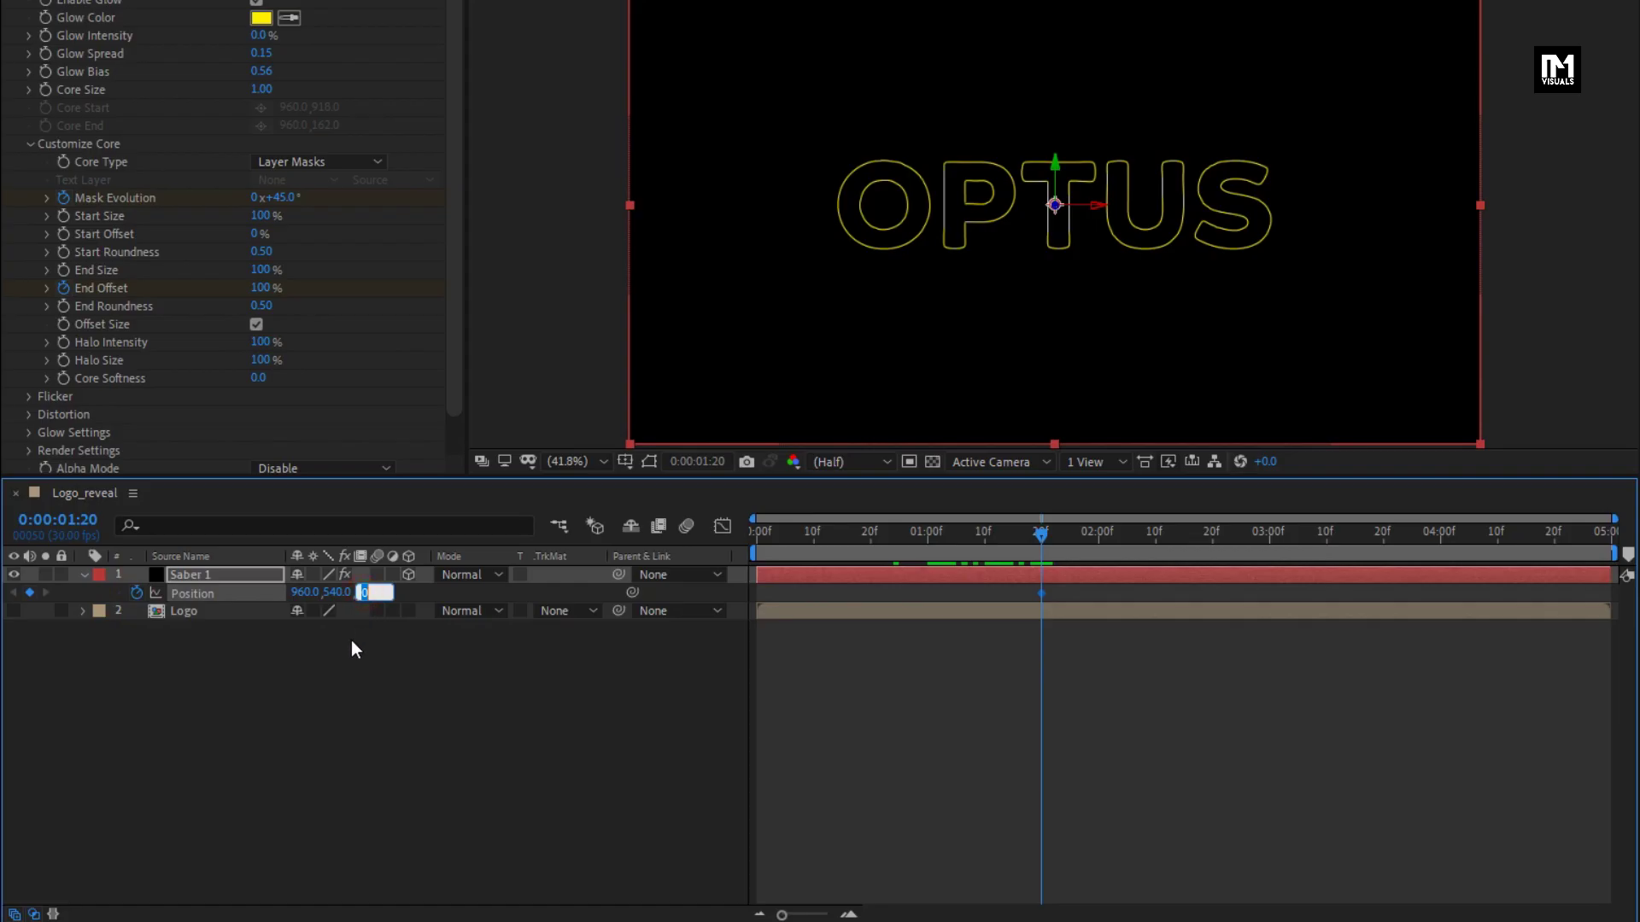
text(50)
key(Return)
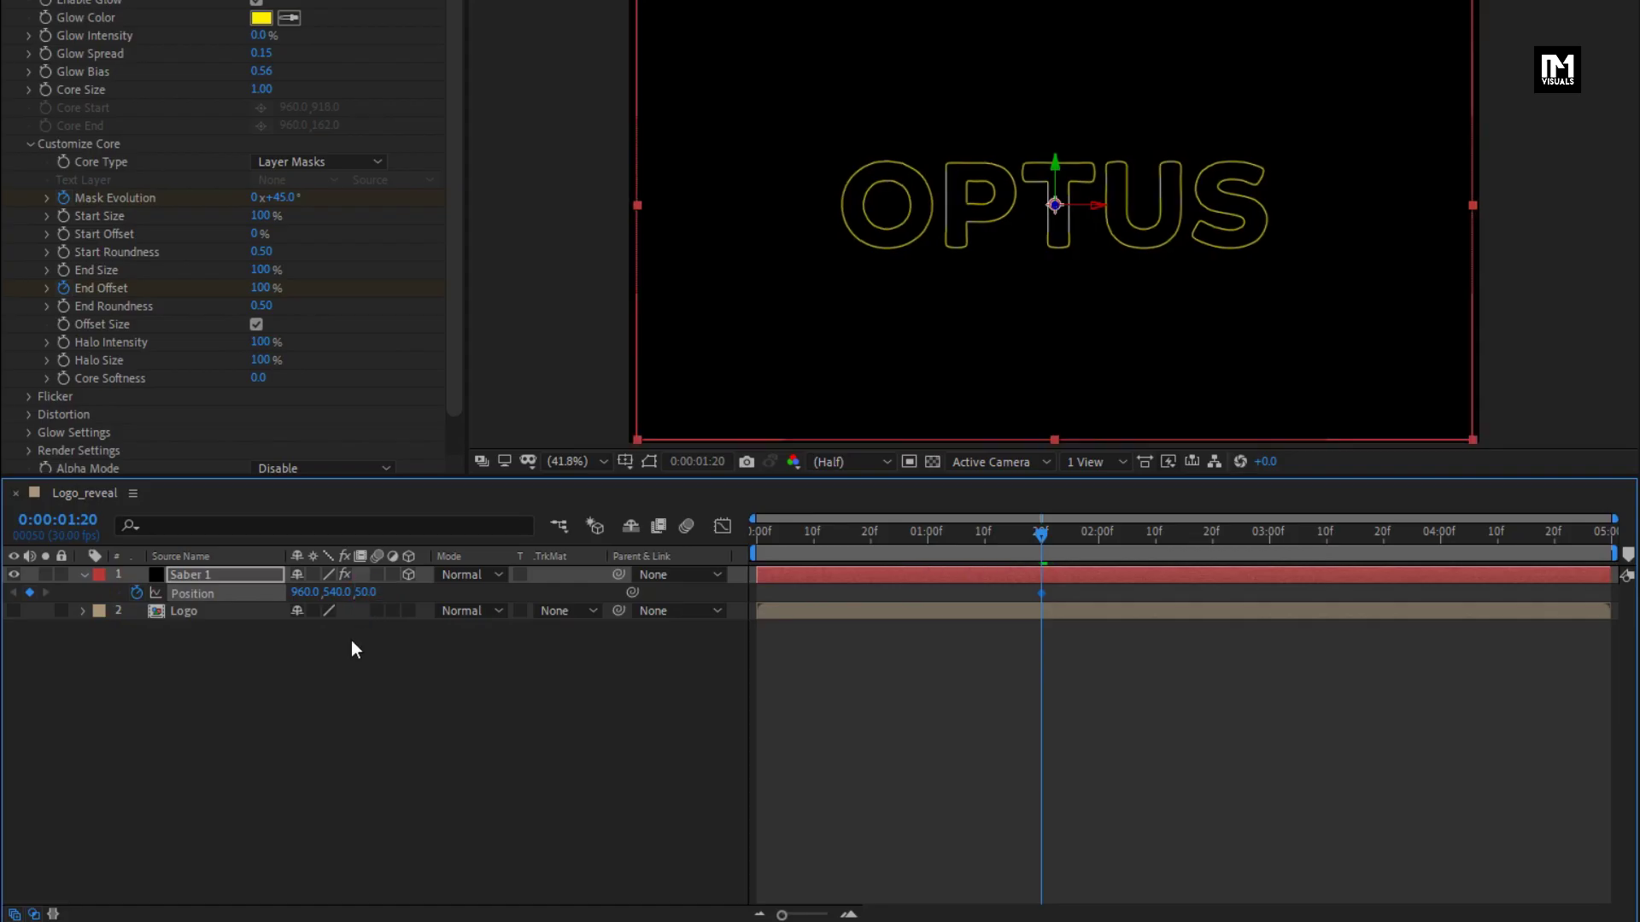
drag(774, 530, 729, 530)
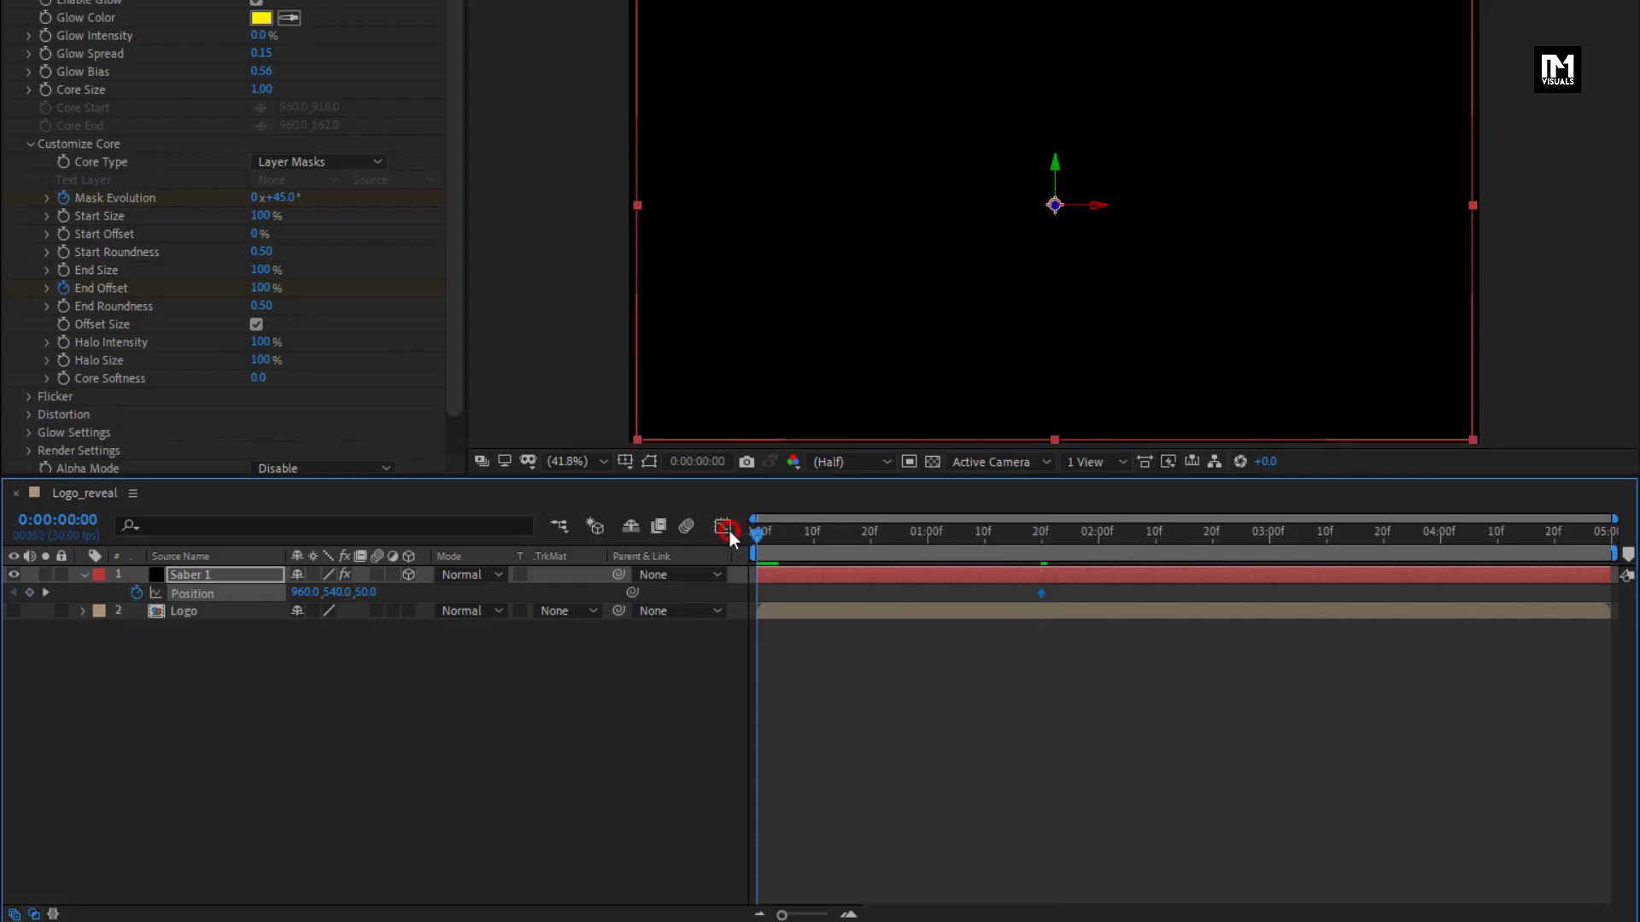
click(366, 592)
text(2050)
key(Return)
drag(759, 536, 942, 535)
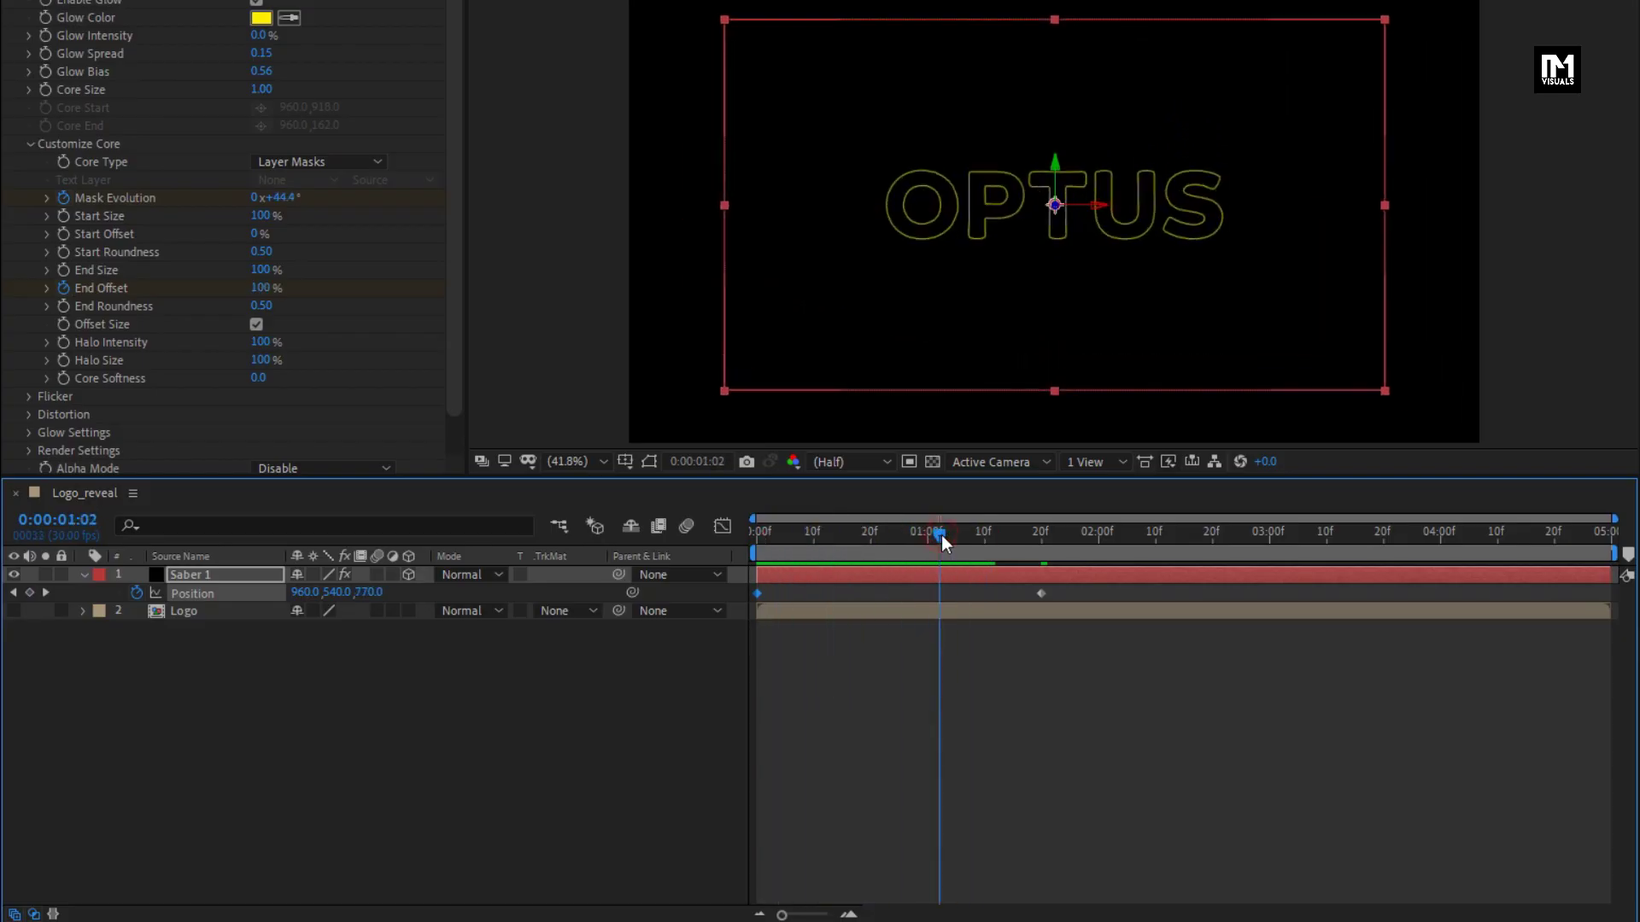
Step: Apply Easy Ease to Saber 1's Position keyframe at 0:00:01:20
right_click(1041, 594)
mouse_move(1198, 863)
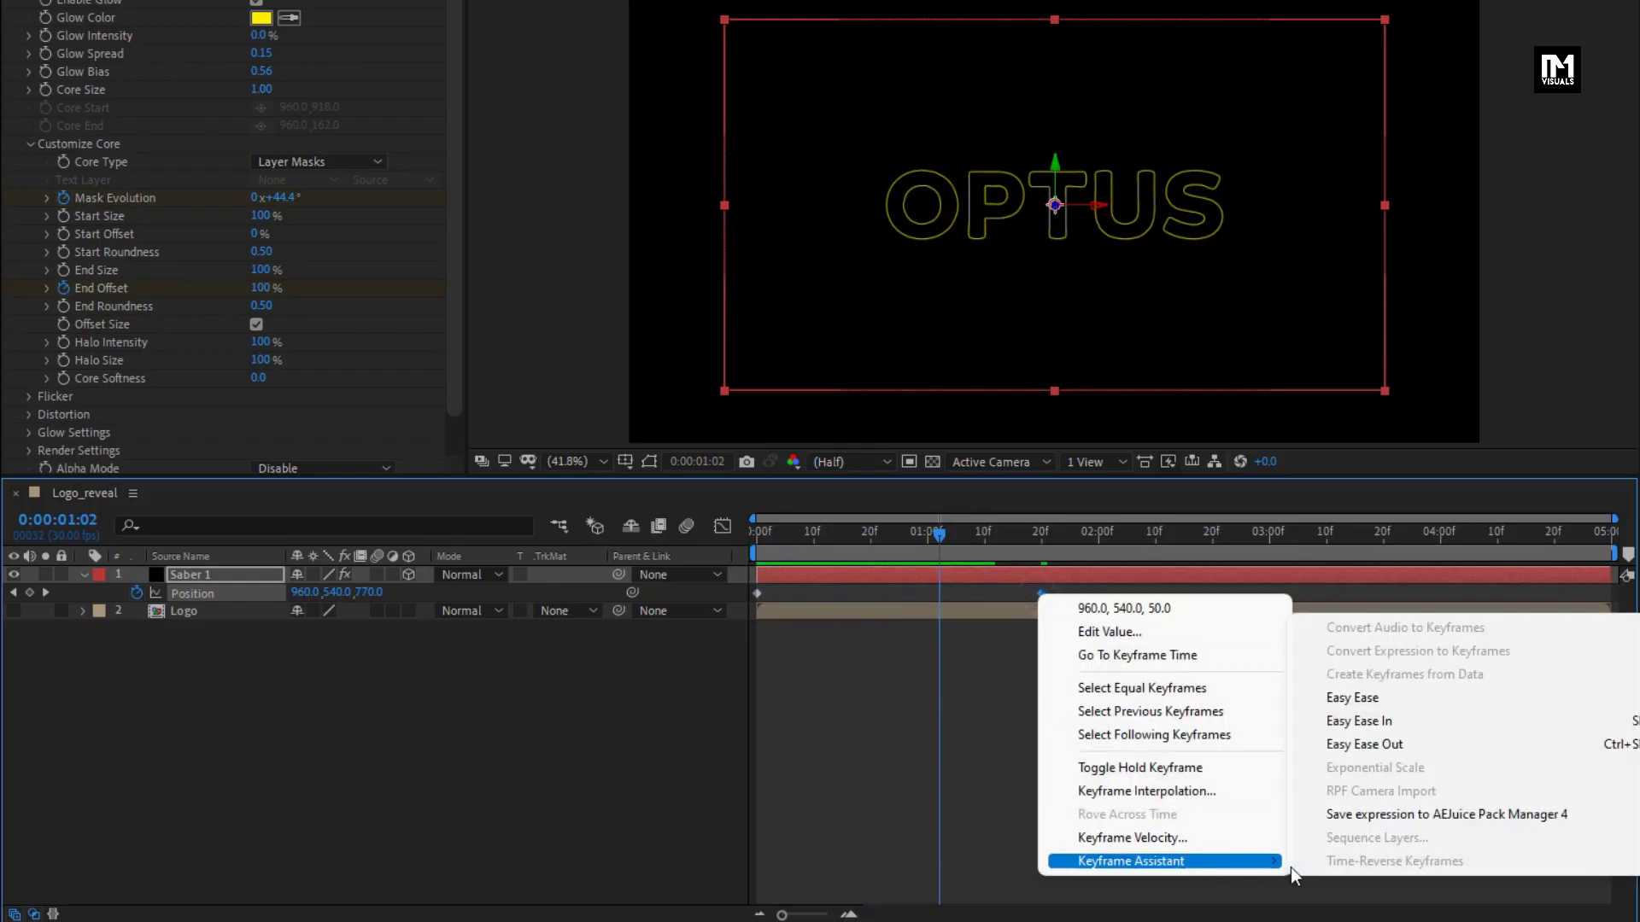
click(1328, 694)
Step: Reshape the Position speed graph so the logo moves fast at first and settles slowly, and preview the motion
click(722, 526)
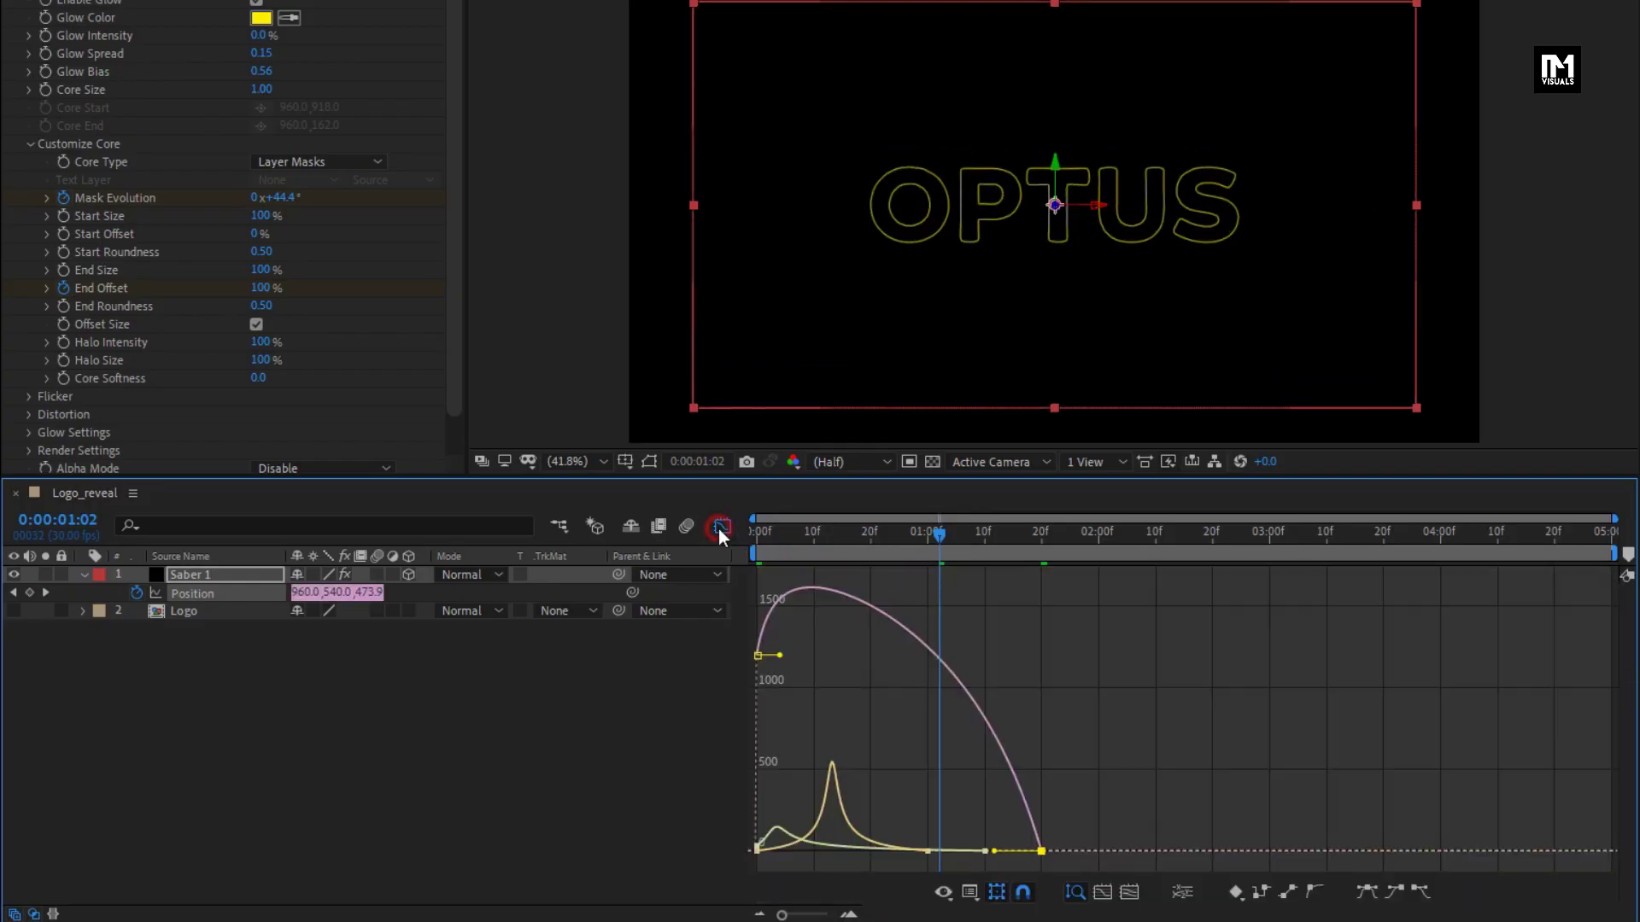
click(995, 852)
drag(997, 856, 900, 852)
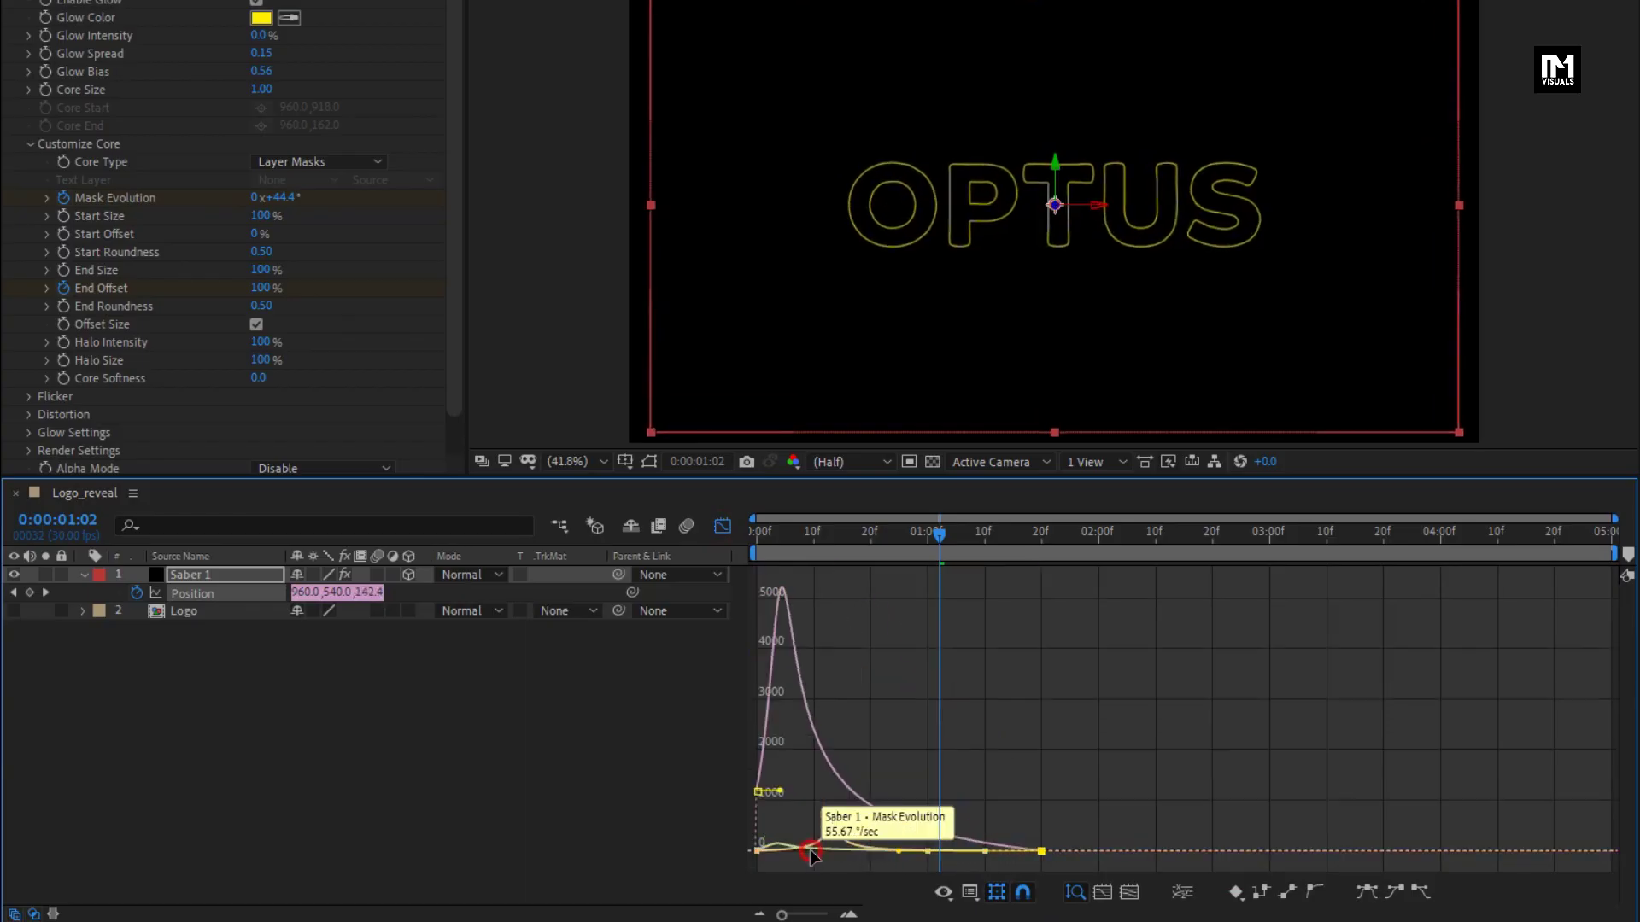
click(756, 533)
drag(756, 533, 968, 538)
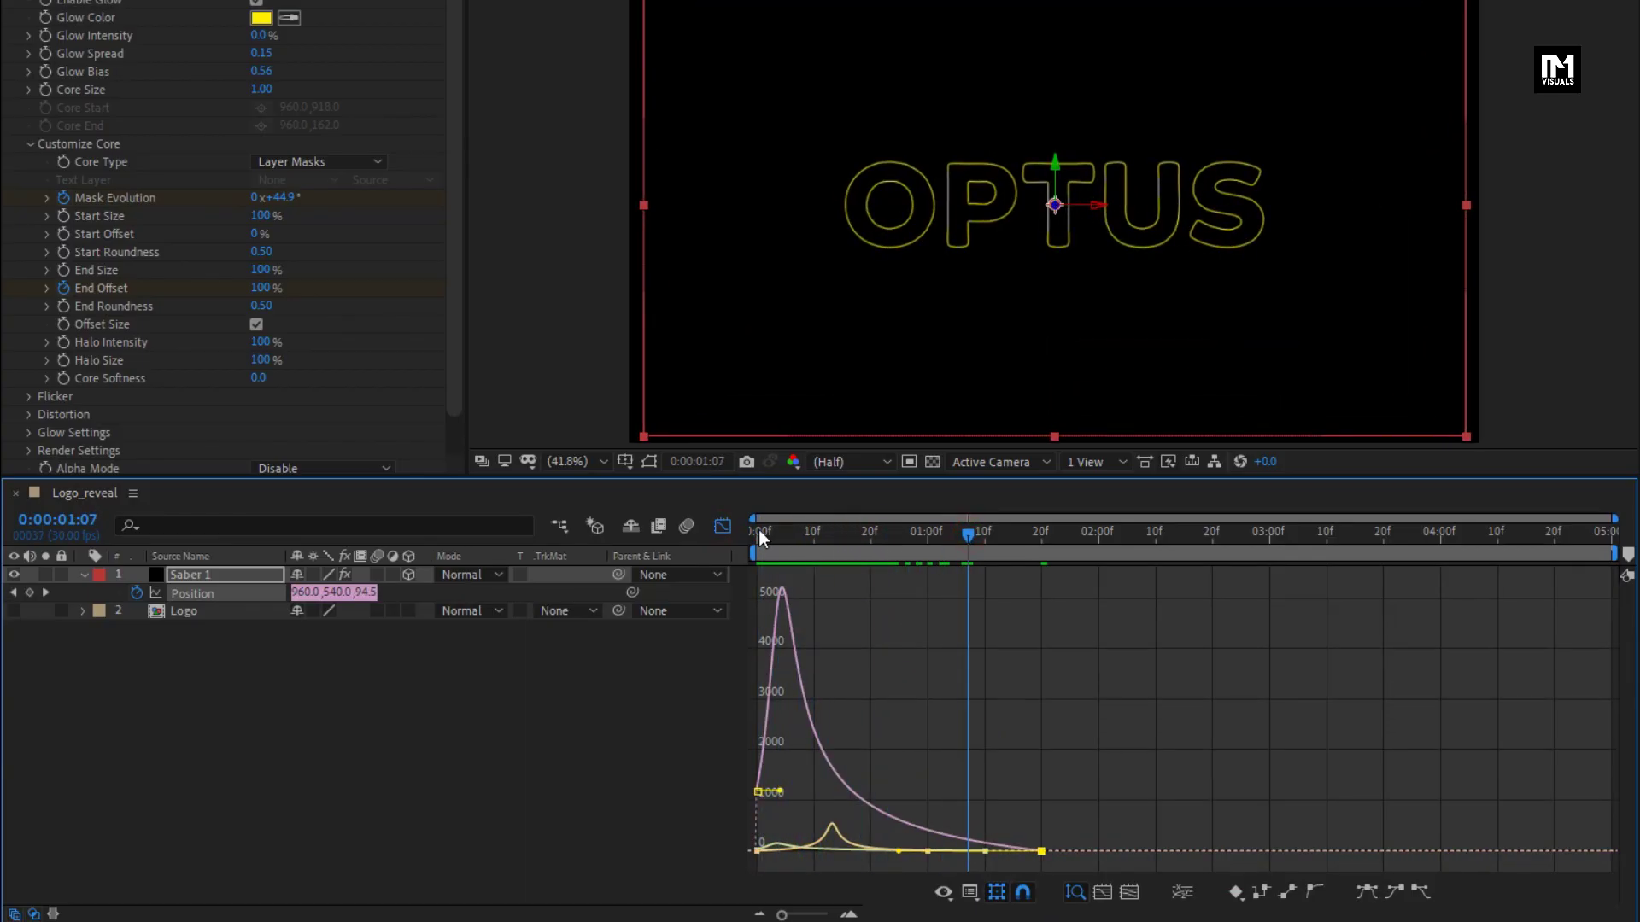
click(723, 525)
drag(756, 533, 954, 539)
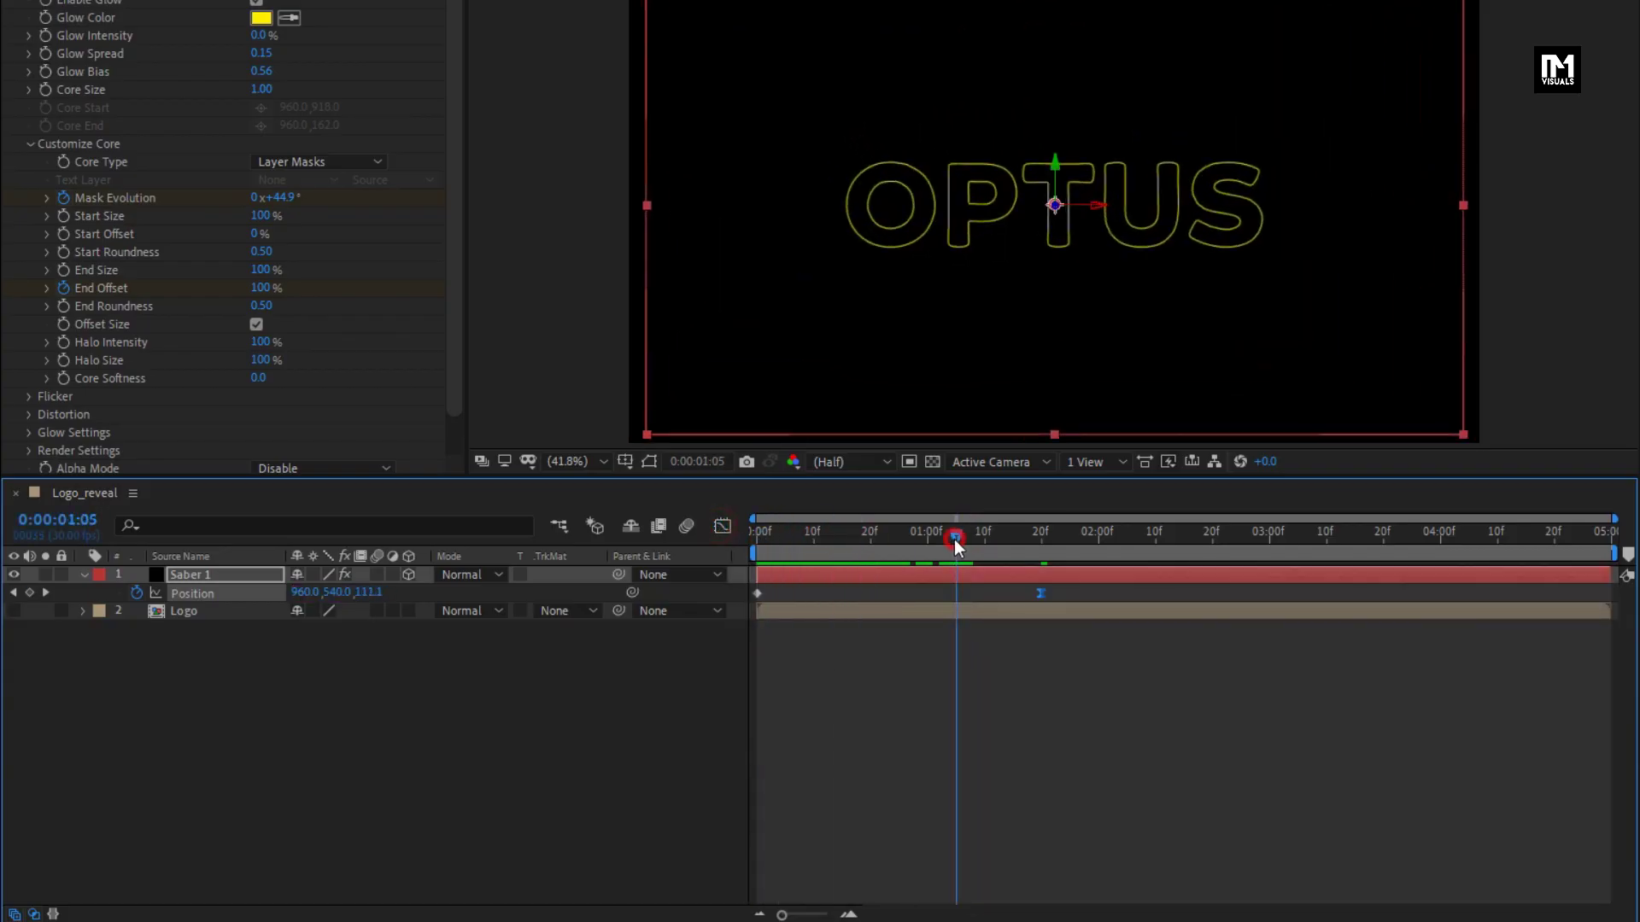
Step: Collapse the Saber 1 layer and set its blending mode to Add
click(81, 574)
click(461, 575)
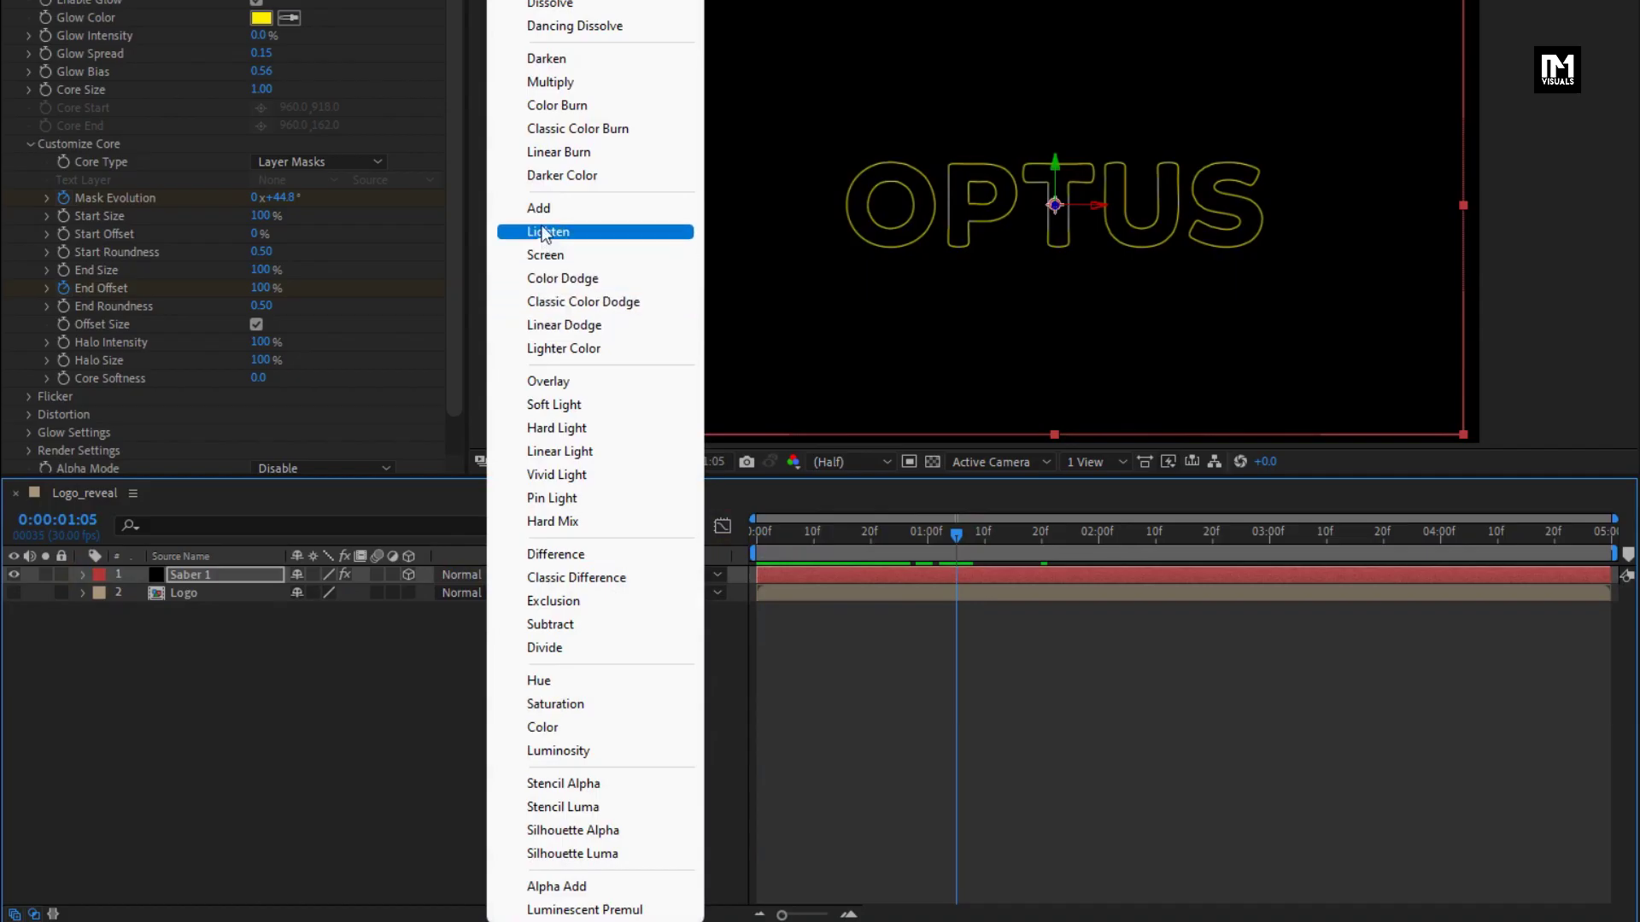
click(541, 209)
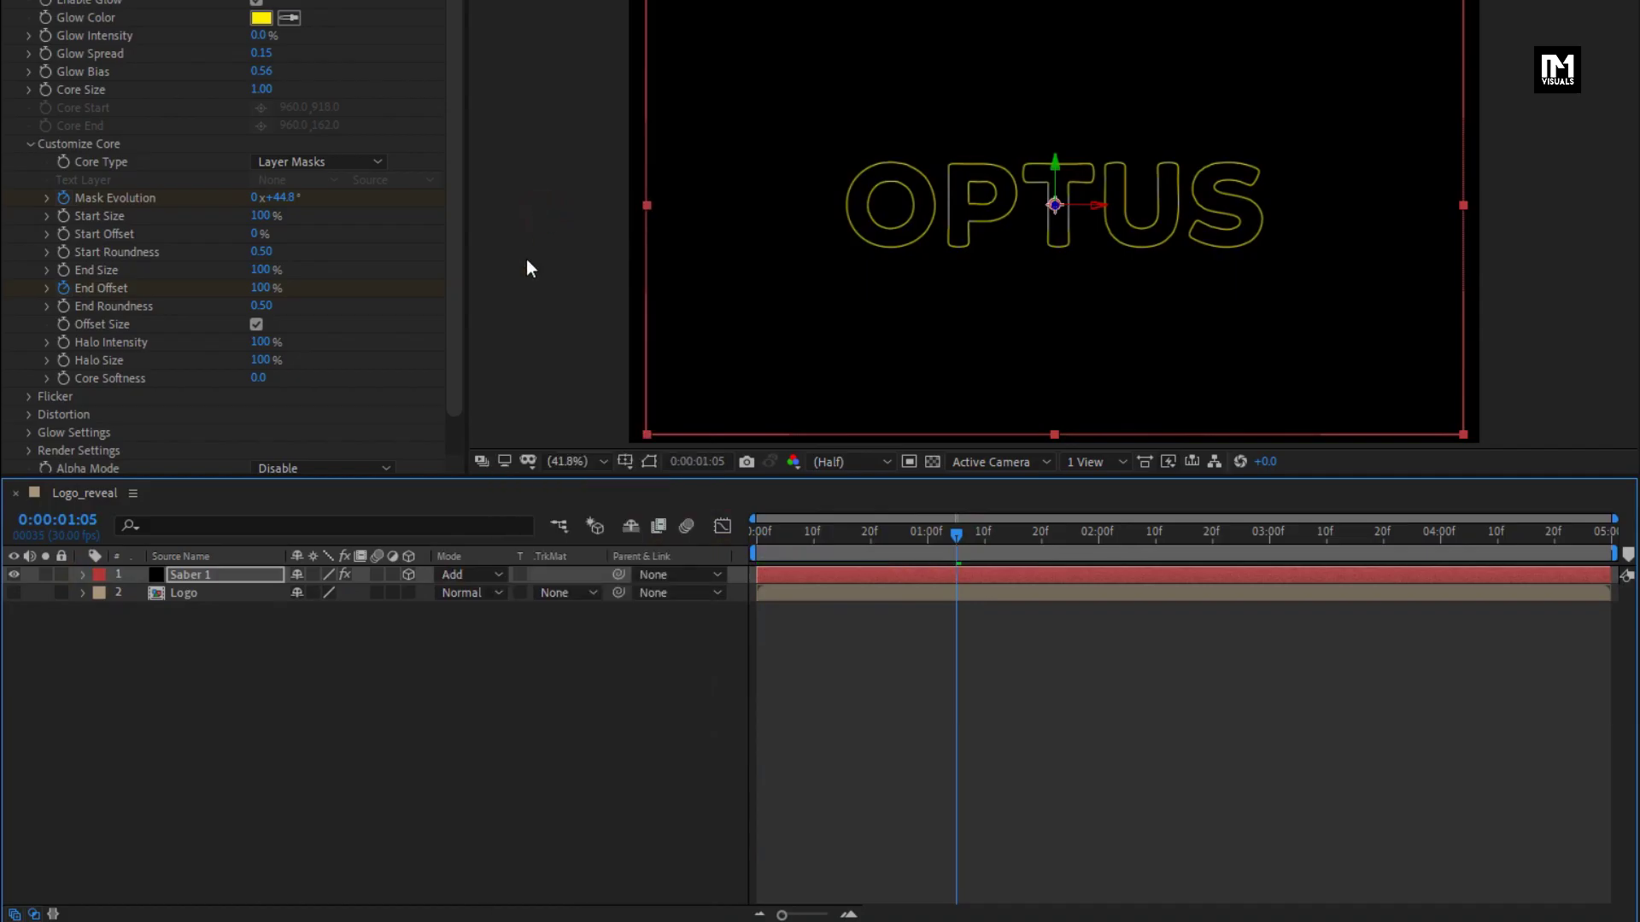
Step: Duplicate the Saber 1 layer four times
click(209, 580)
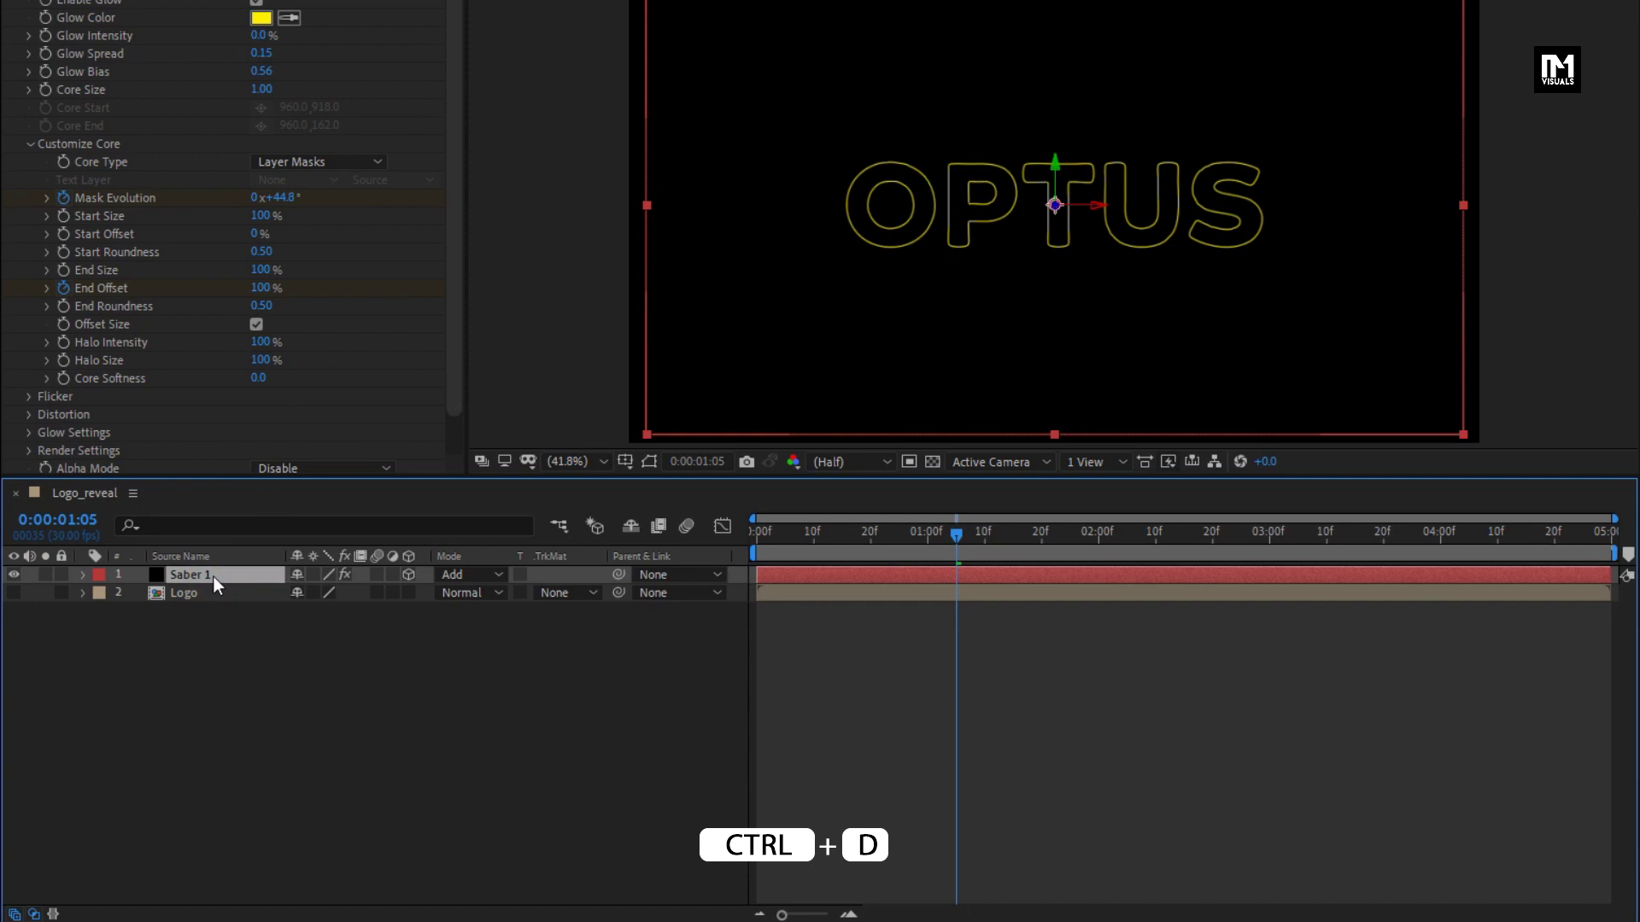
key(ctrl+d)
key(ctrl+d)
key(ctrl+d)
key(ctrl+d)
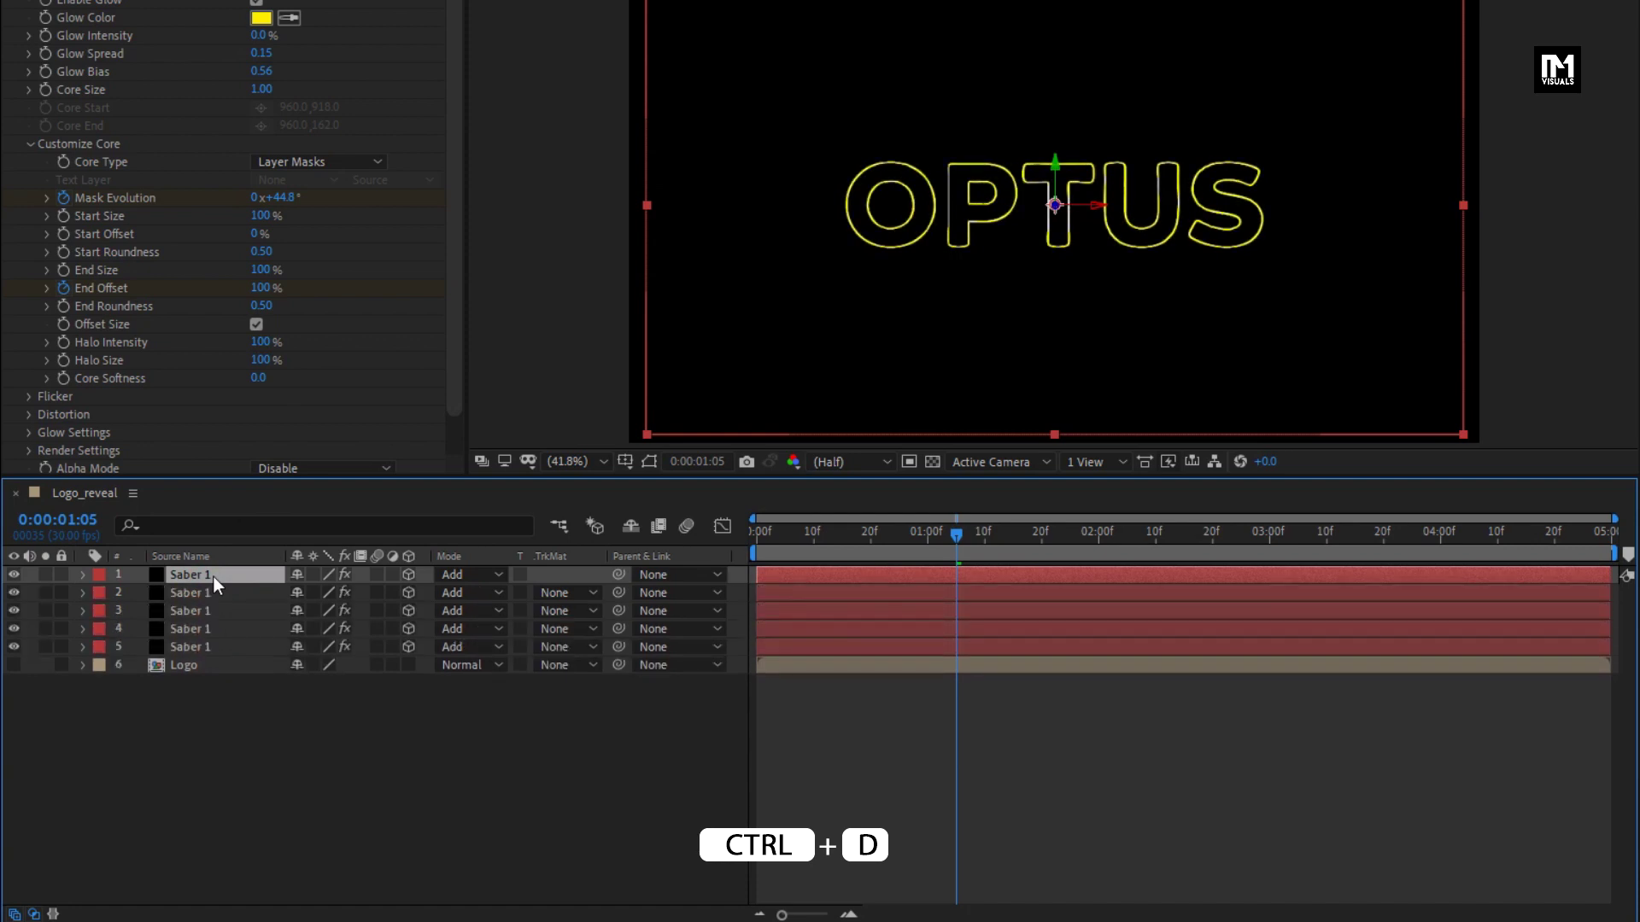
Step: Reveal the Position property of every layer in the timeline
click(217, 689)
drag(865, 531, 975, 538)
click(259, 757)
key(p)
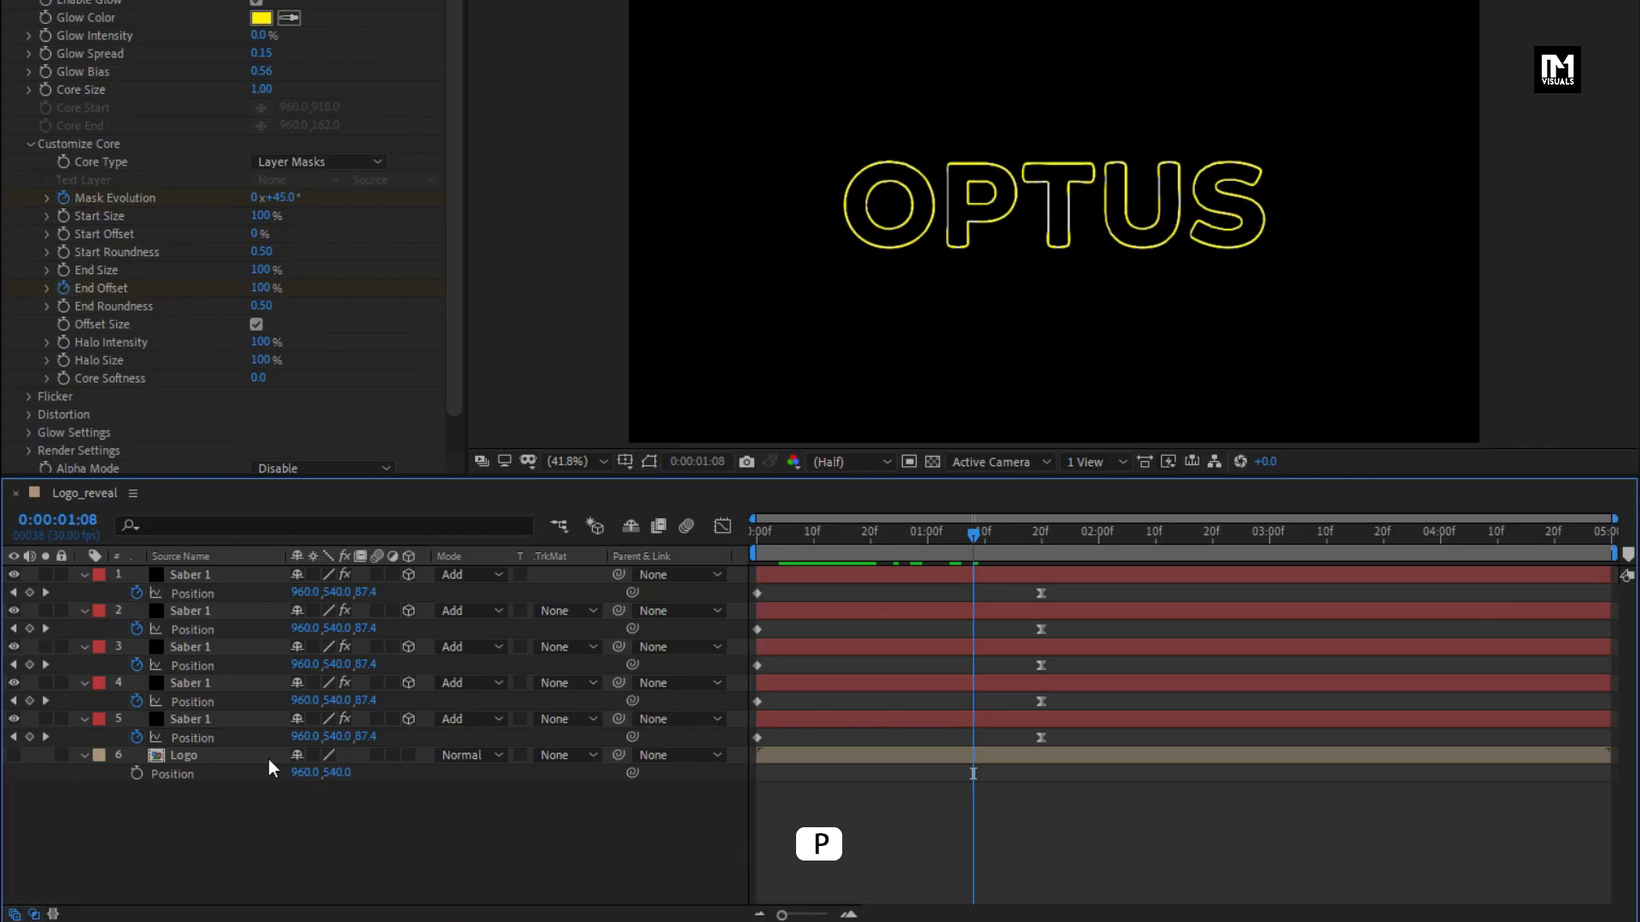
Step: Move the end Position keyframes of the top four Saber 1 layers to five-frame intervals starting at 0:00:01:00
drag(854, 533, 930, 538)
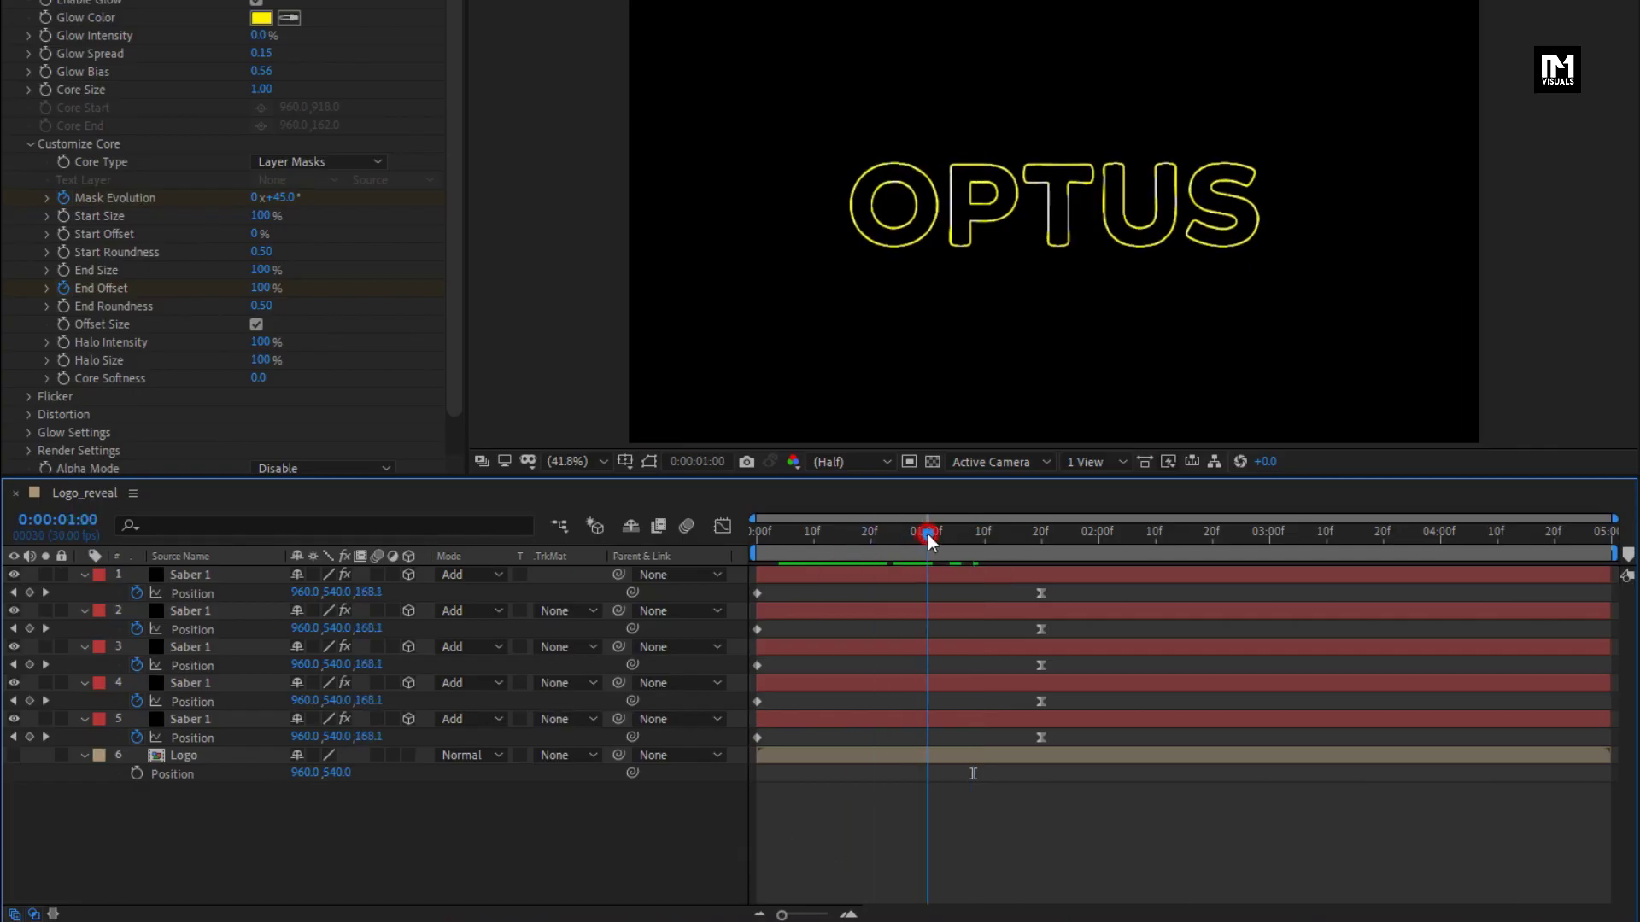
drag(1041, 592, 929, 601)
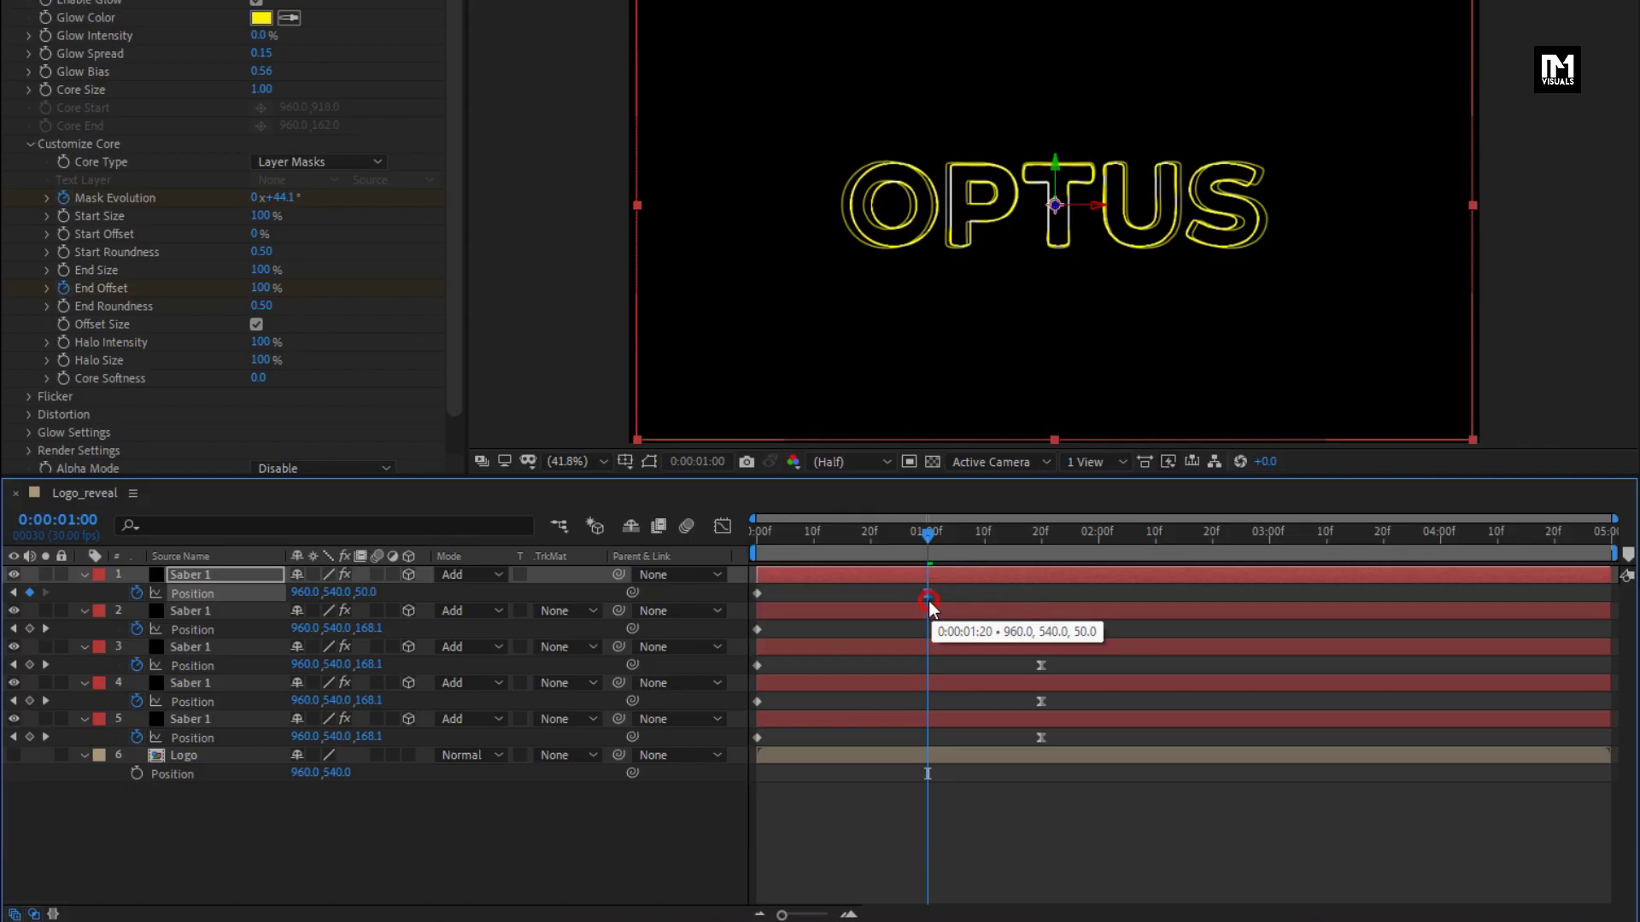
drag(941, 537, 958, 532)
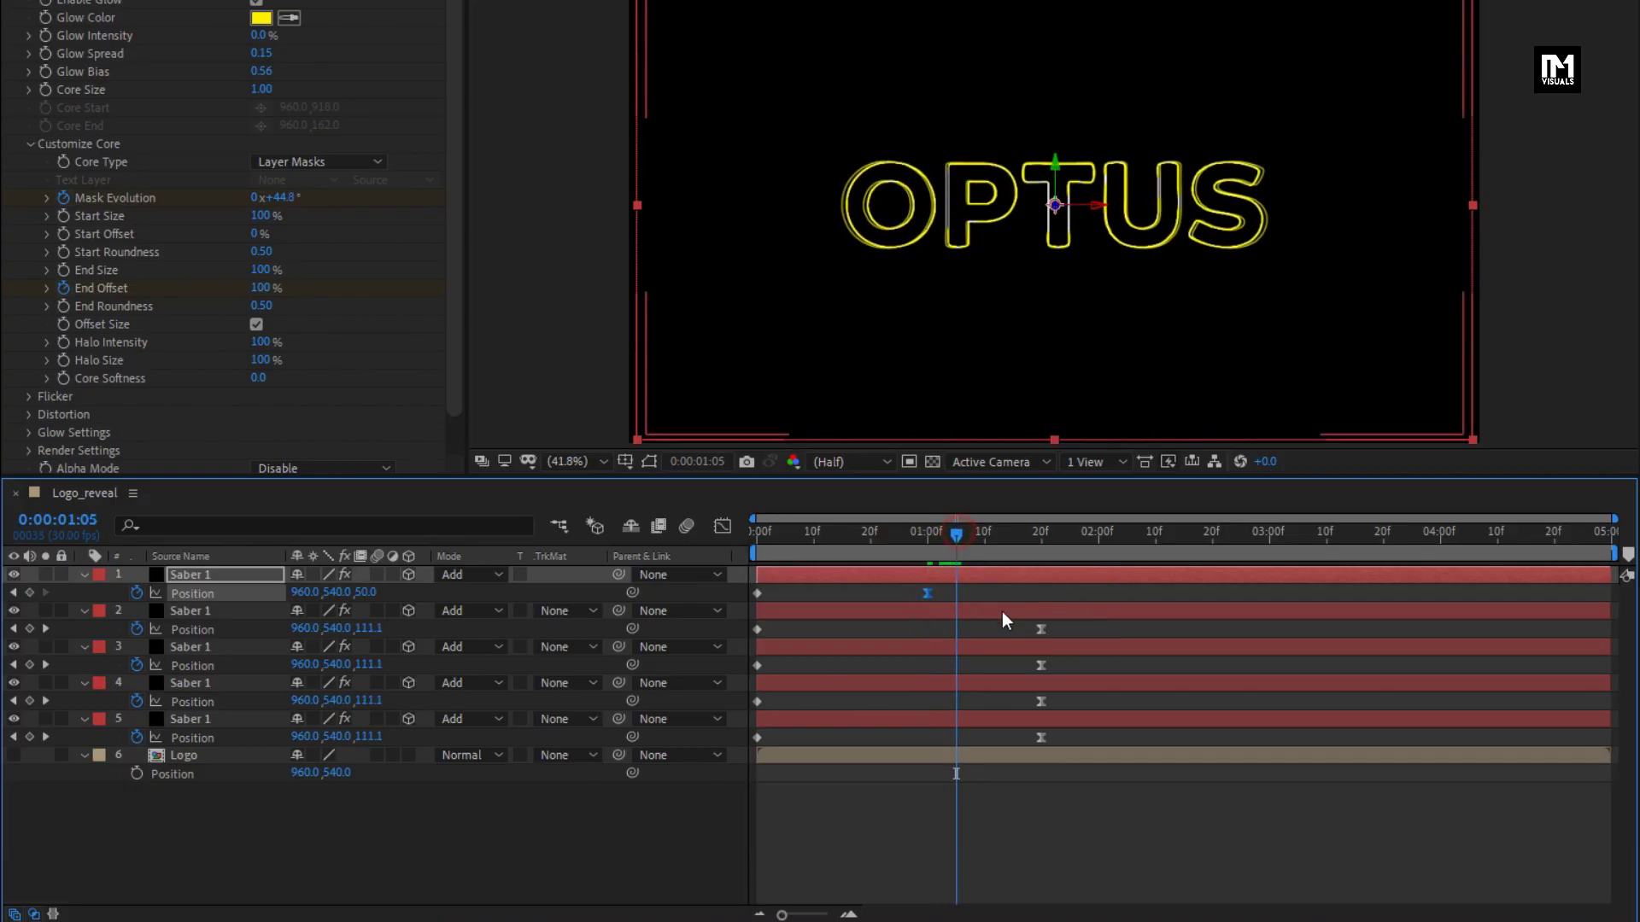
drag(1039, 631, 956, 641)
drag(954, 538, 985, 535)
drag(1040, 666, 982, 676)
drag(986, 536, 1016, 538)
drag(1041, 701, 1011, 709)
drag(1014, 547, 864, 559)
Step: At the first frame, set the Z position of the first Saber 1 layer to 1010 and the second to 1110
click(746, 540)
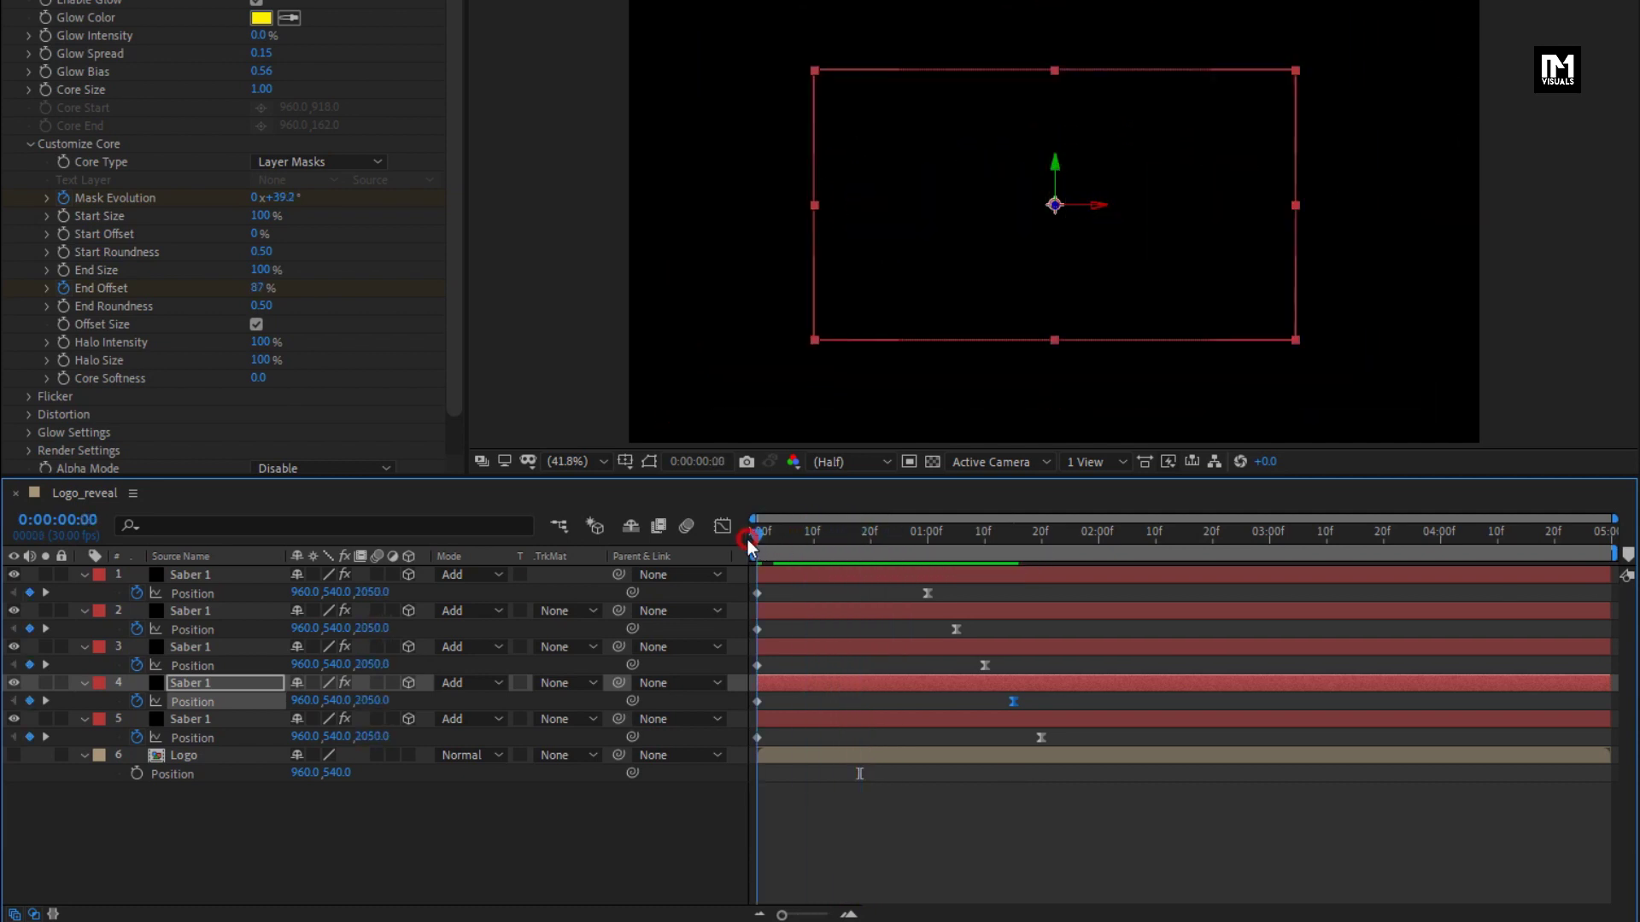
click(374, 849)
click(372, 592)
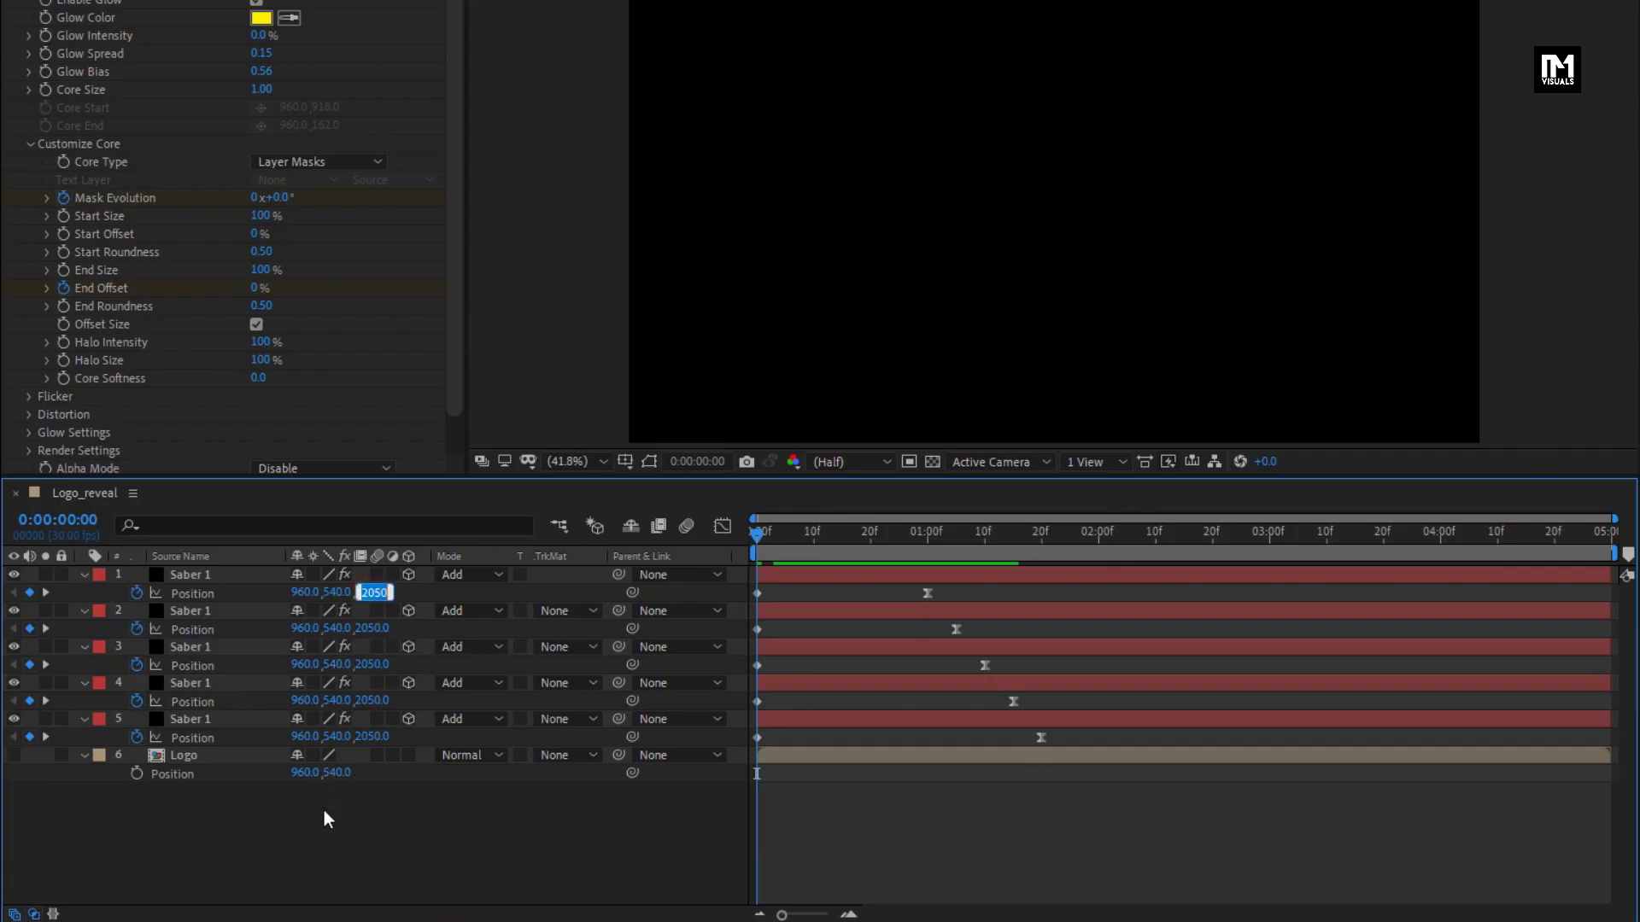
text(1010)
key(Return)
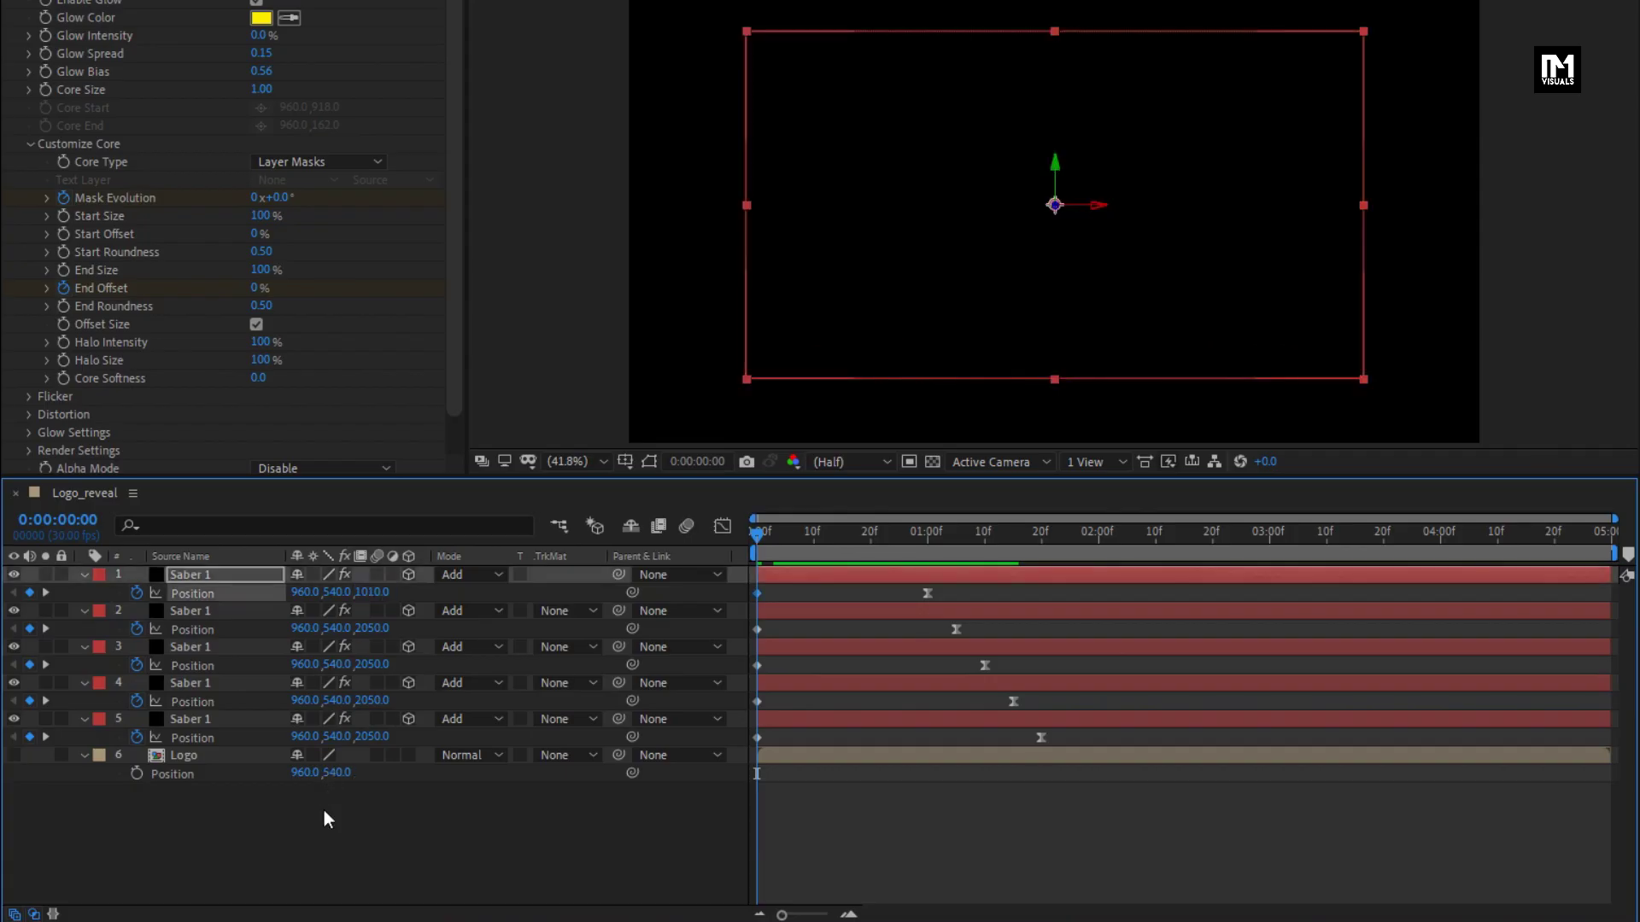
click(371, 627)
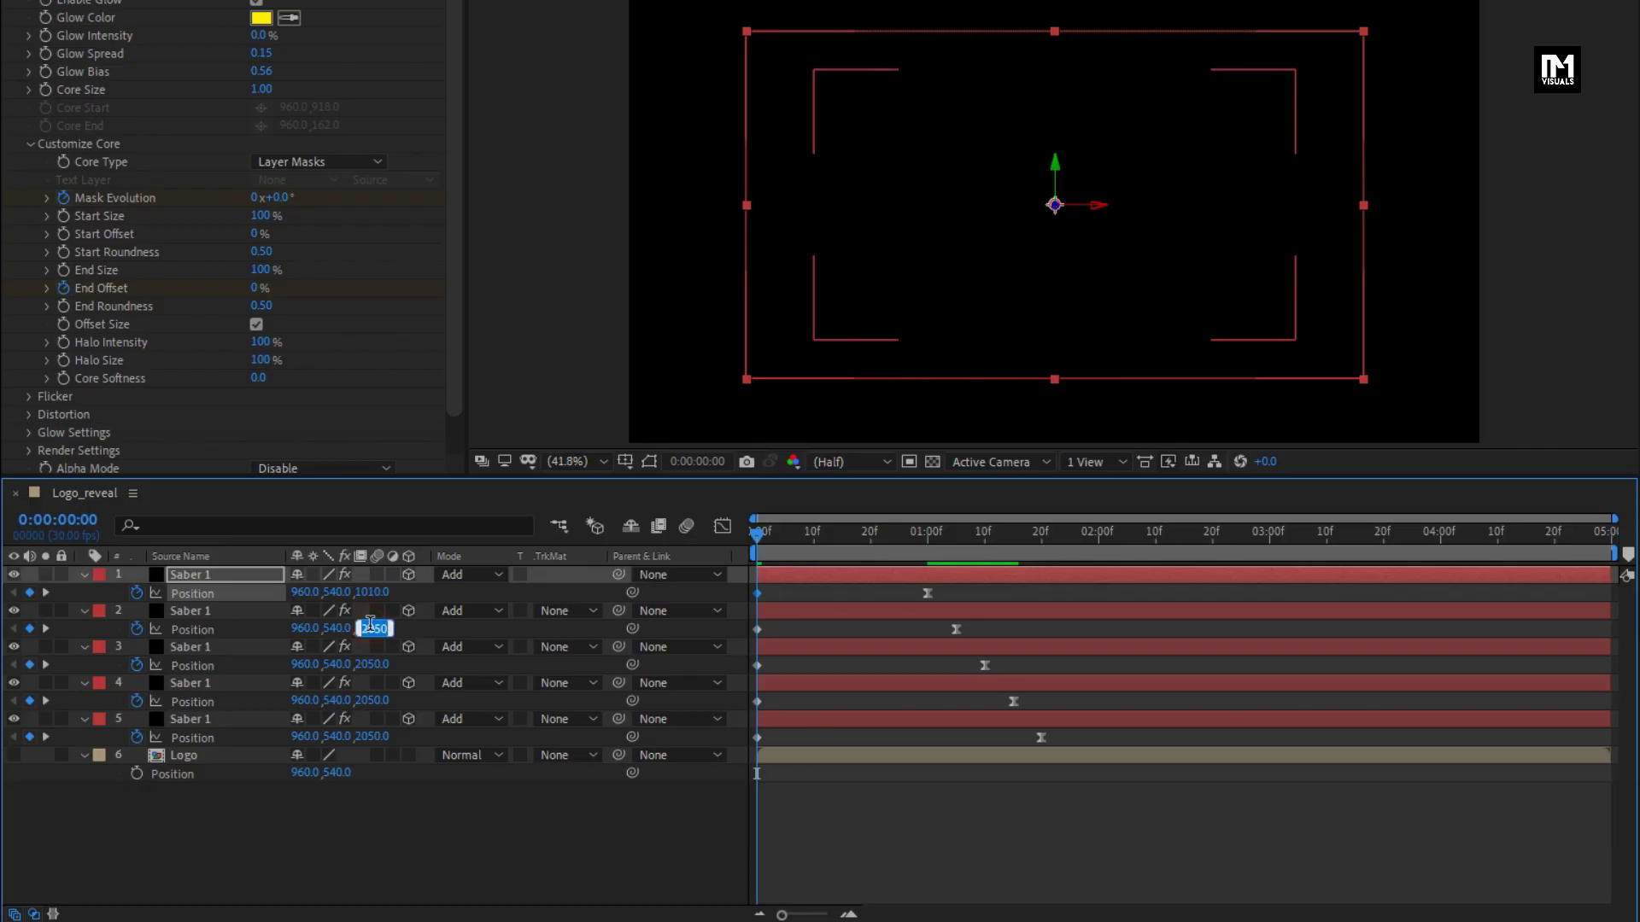
text(1110)
key(Return)
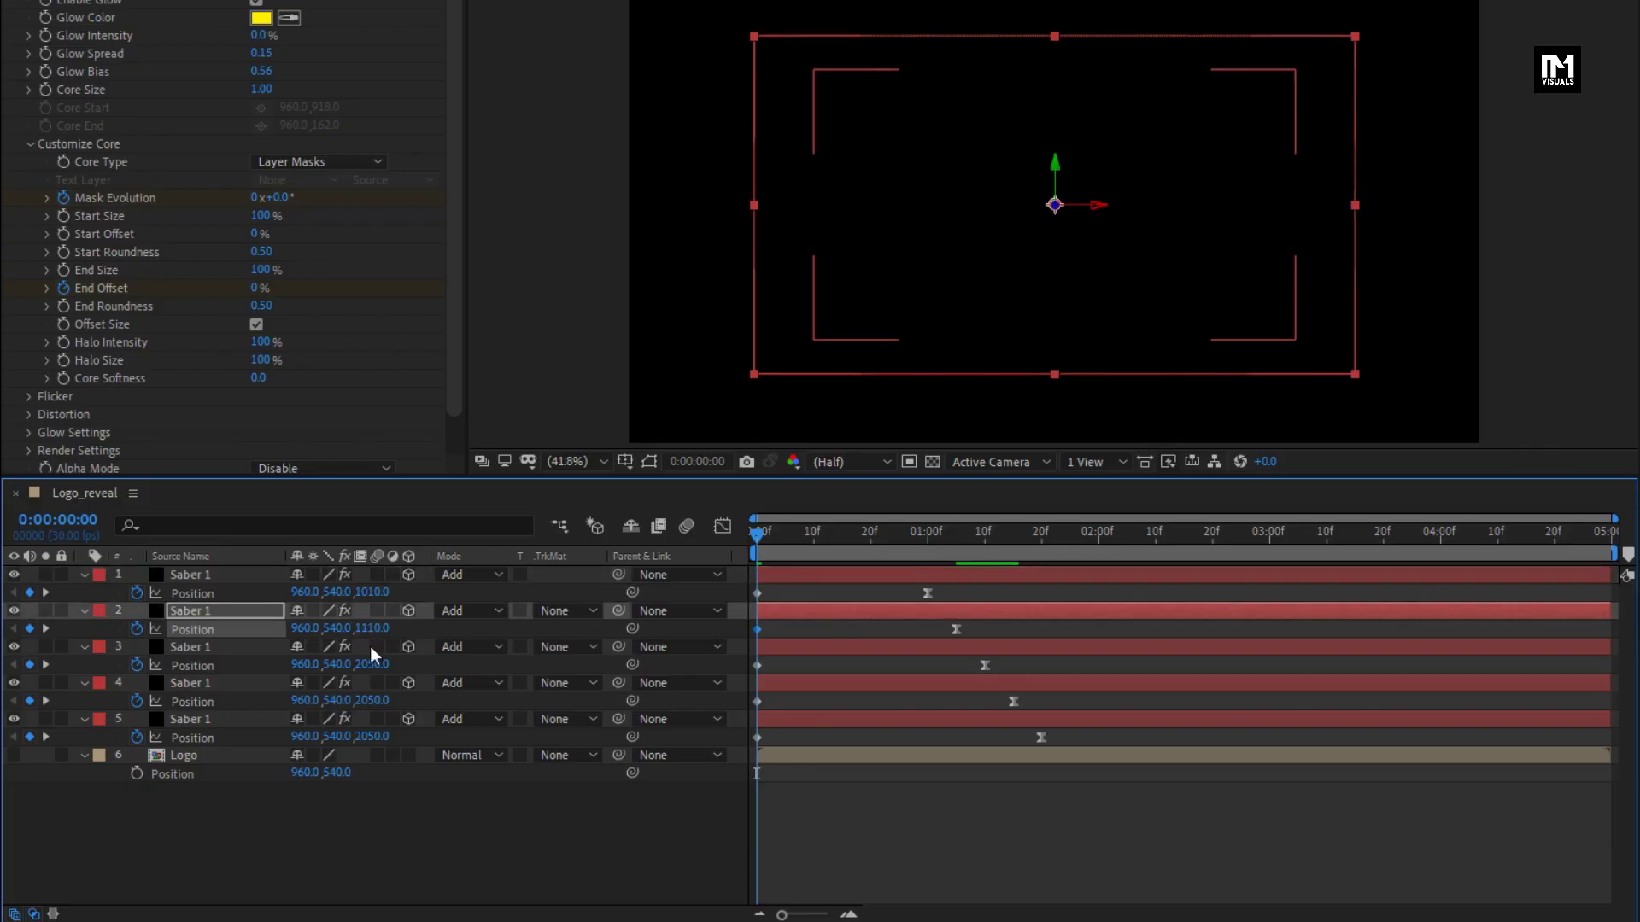
Step: Set the starting Z position of the third Saber 1 layer to 1310 and the fourth to 1510
click(370, 665)
text(1310)
key(Return)
click(371, 701)
text(15)
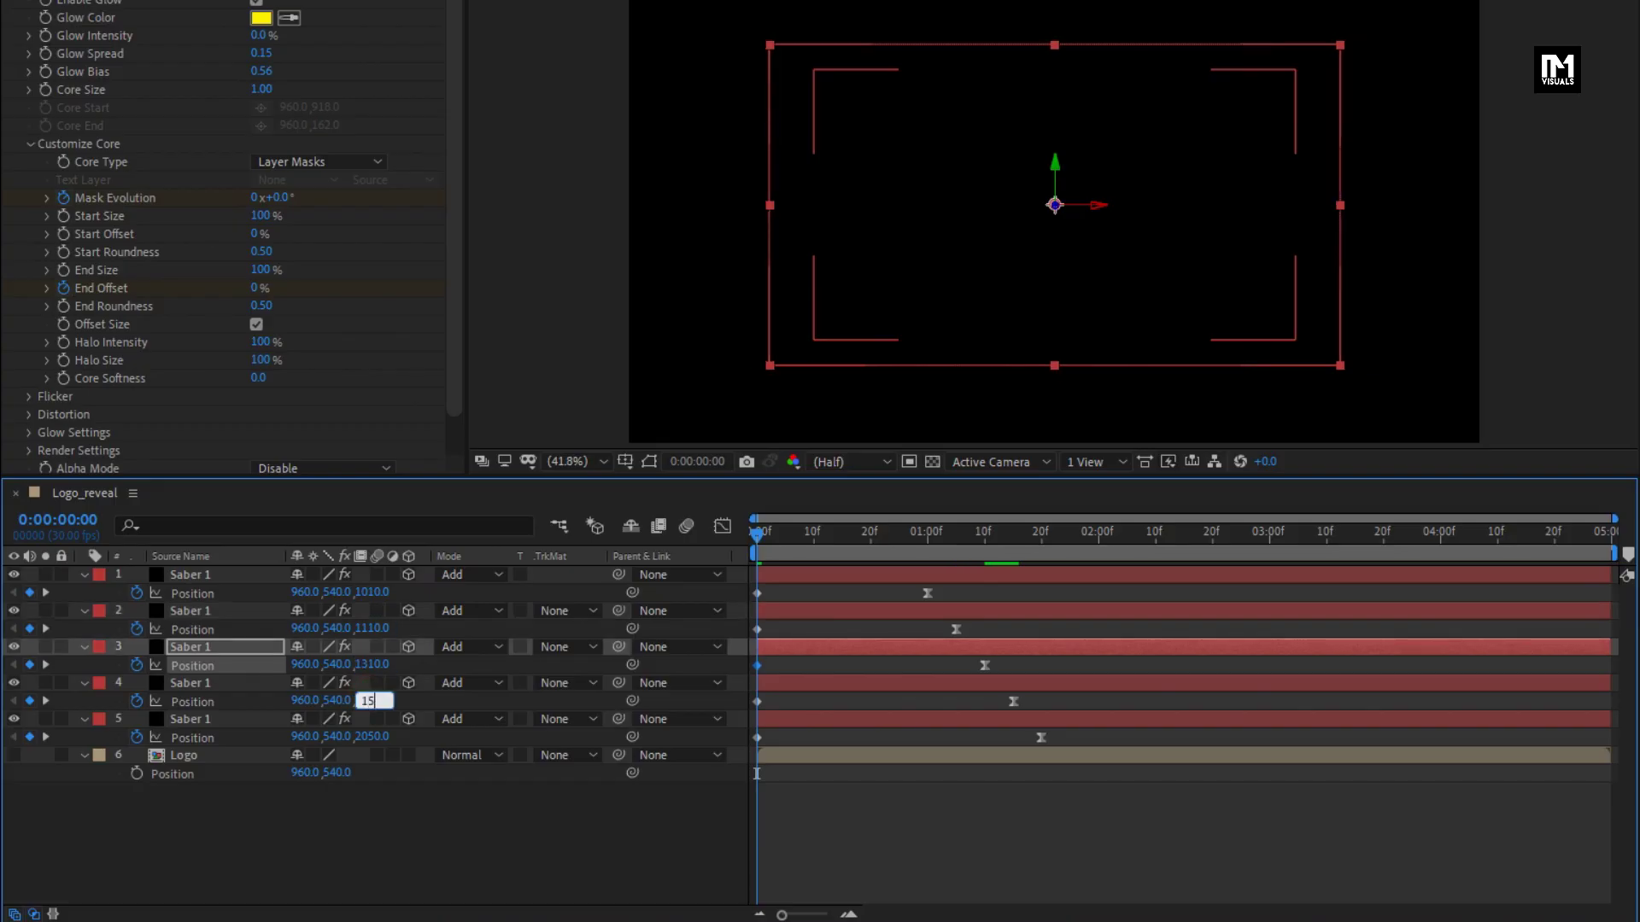
text(10)
key(Return)
Step: Preview the staggered outline motion and collapse all layers in the timeline
click(784, 540)
drag(784, 540, 887, 533)
click(386, 796)
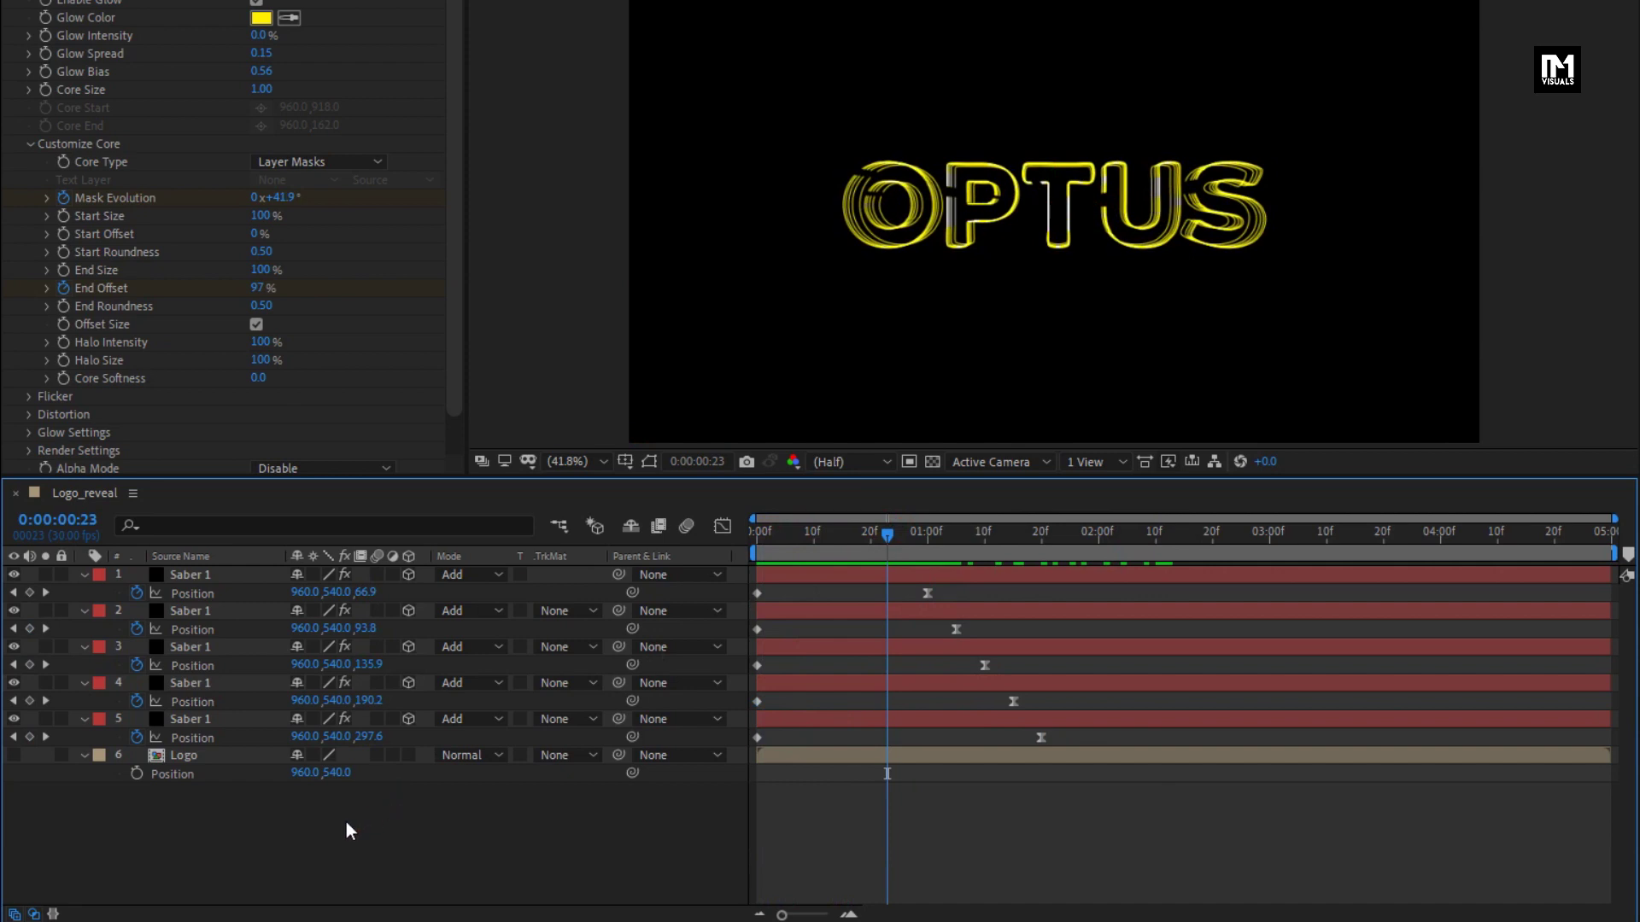
key(u)
key(u)
key(u)
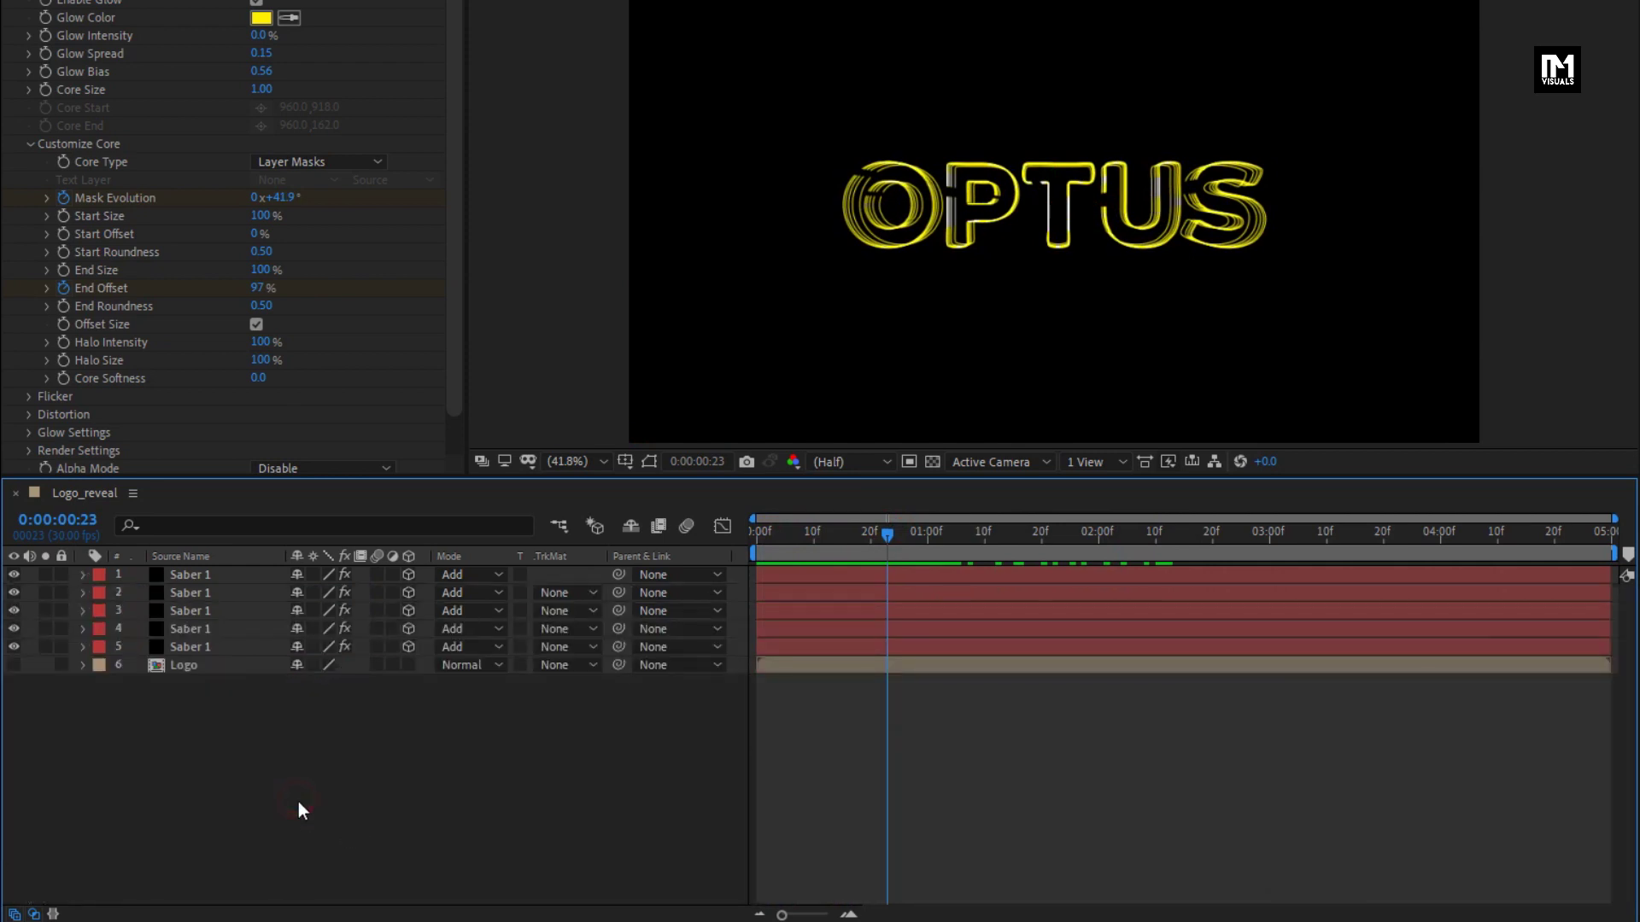
Step: Create a black 1920 x 1080 px solid named "Saber 2"
right_click(295, 740)
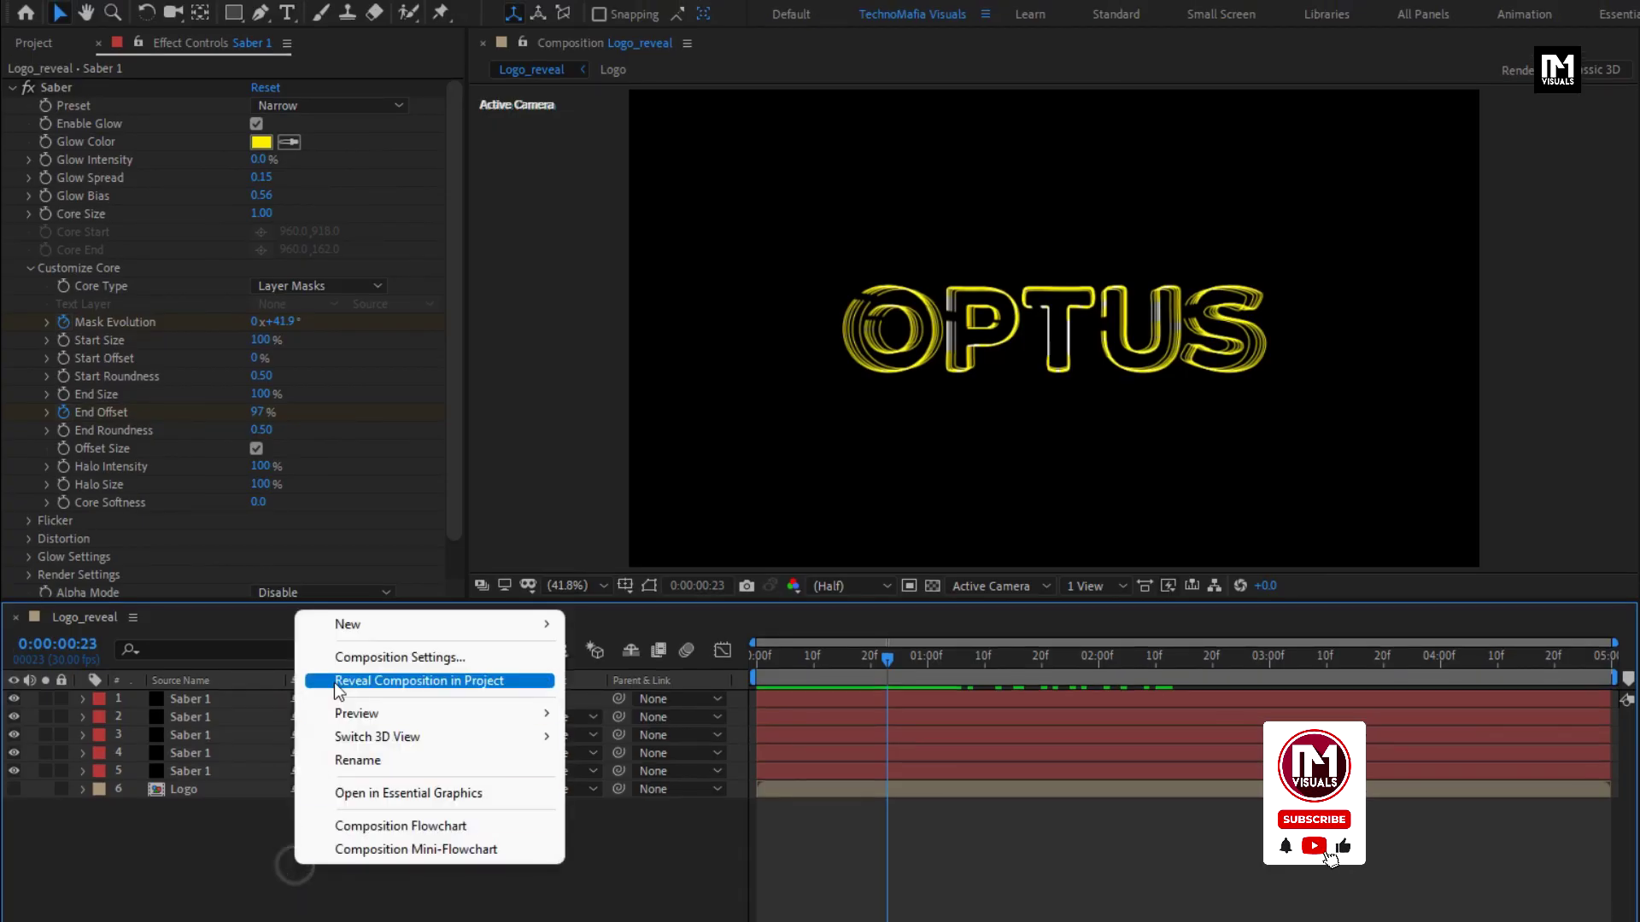
mouse_move(341, 623)
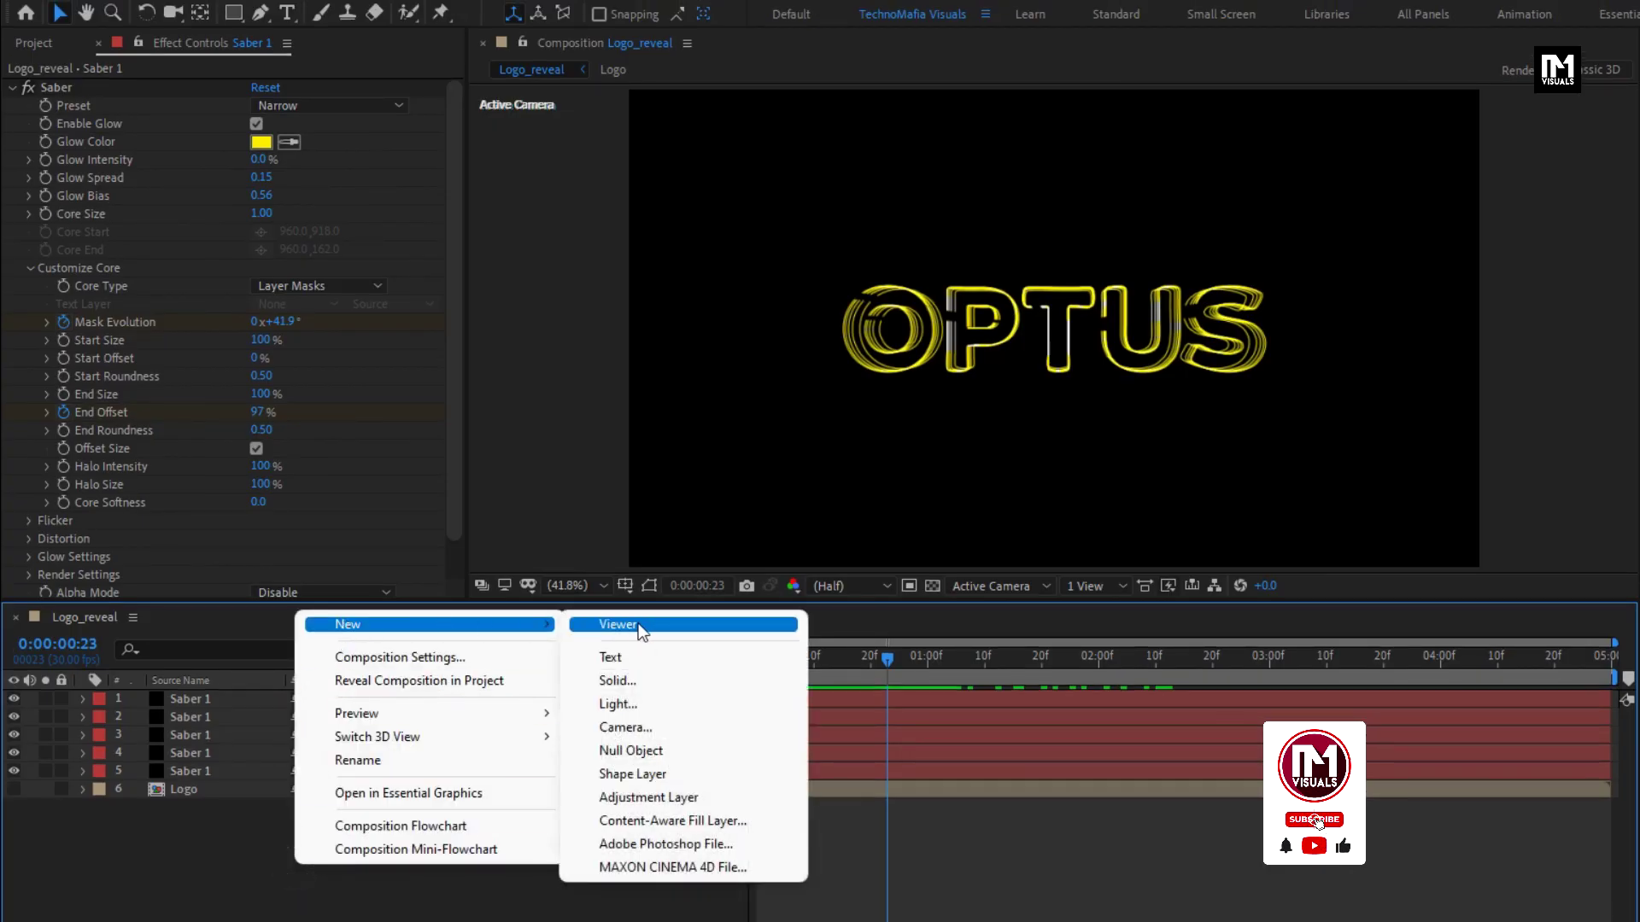
click(635, 682)
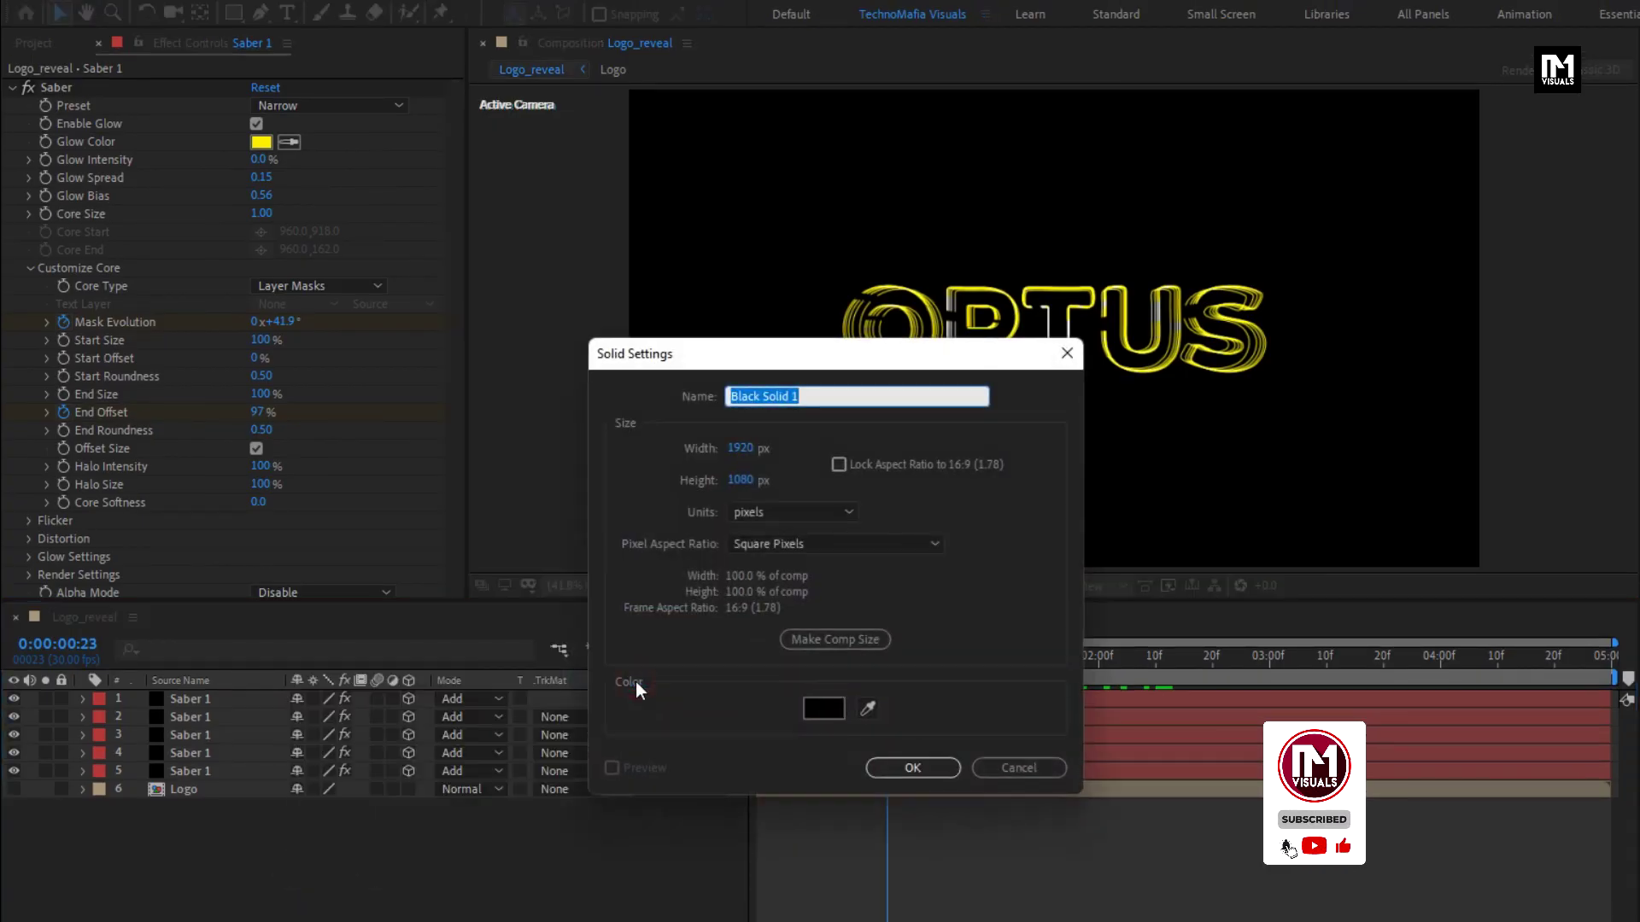
text(Saber 2)
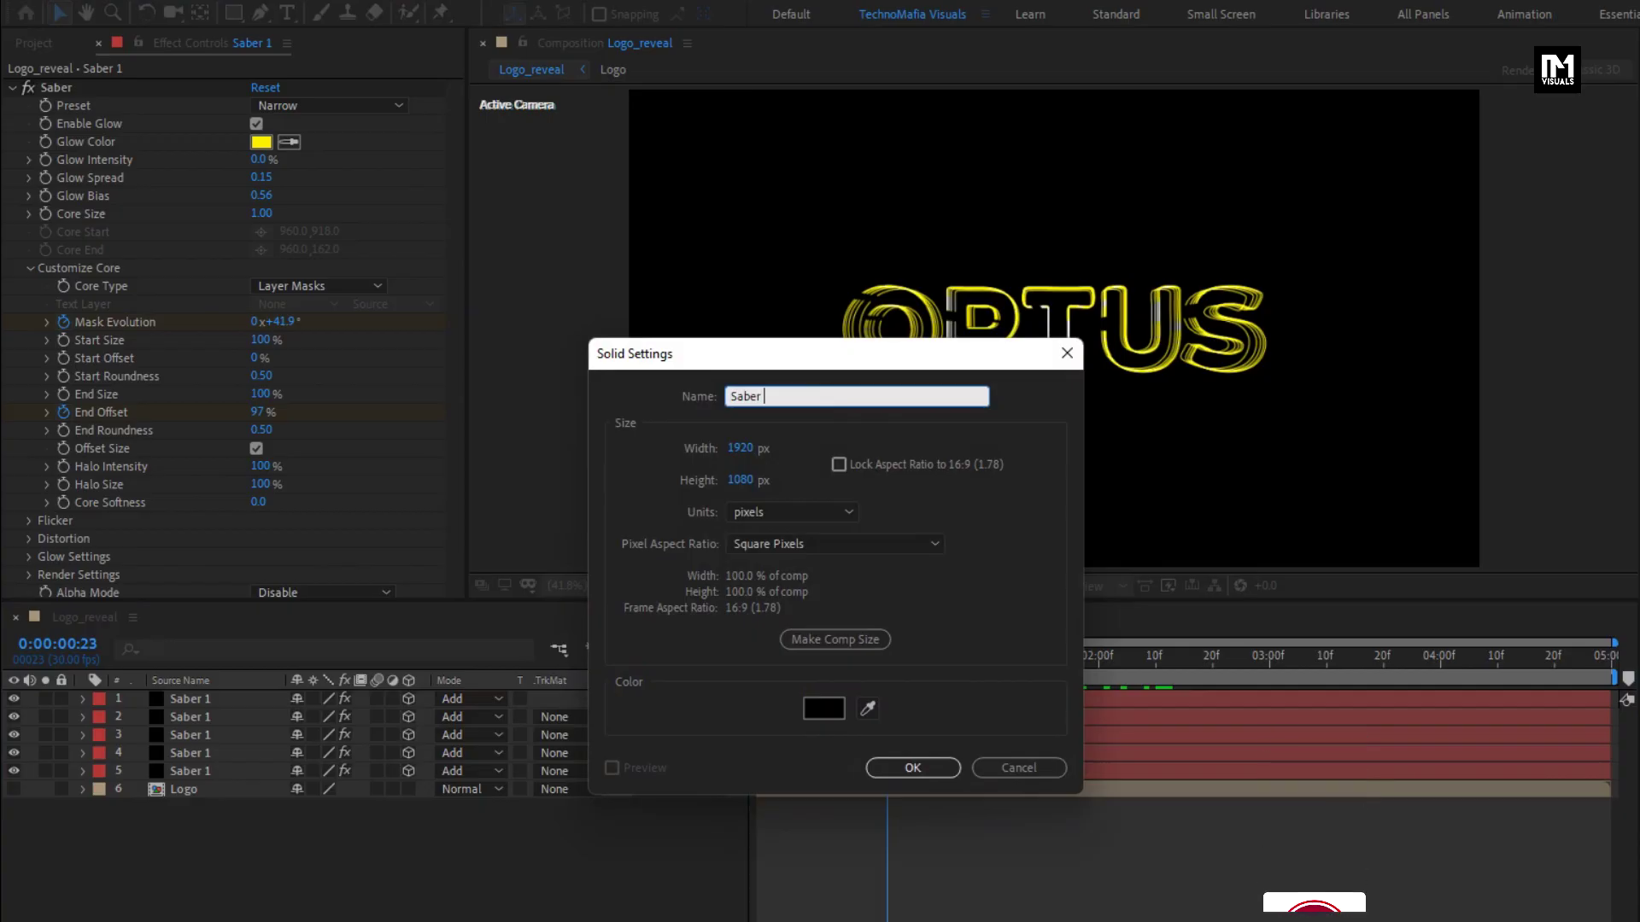
click(926, 767)
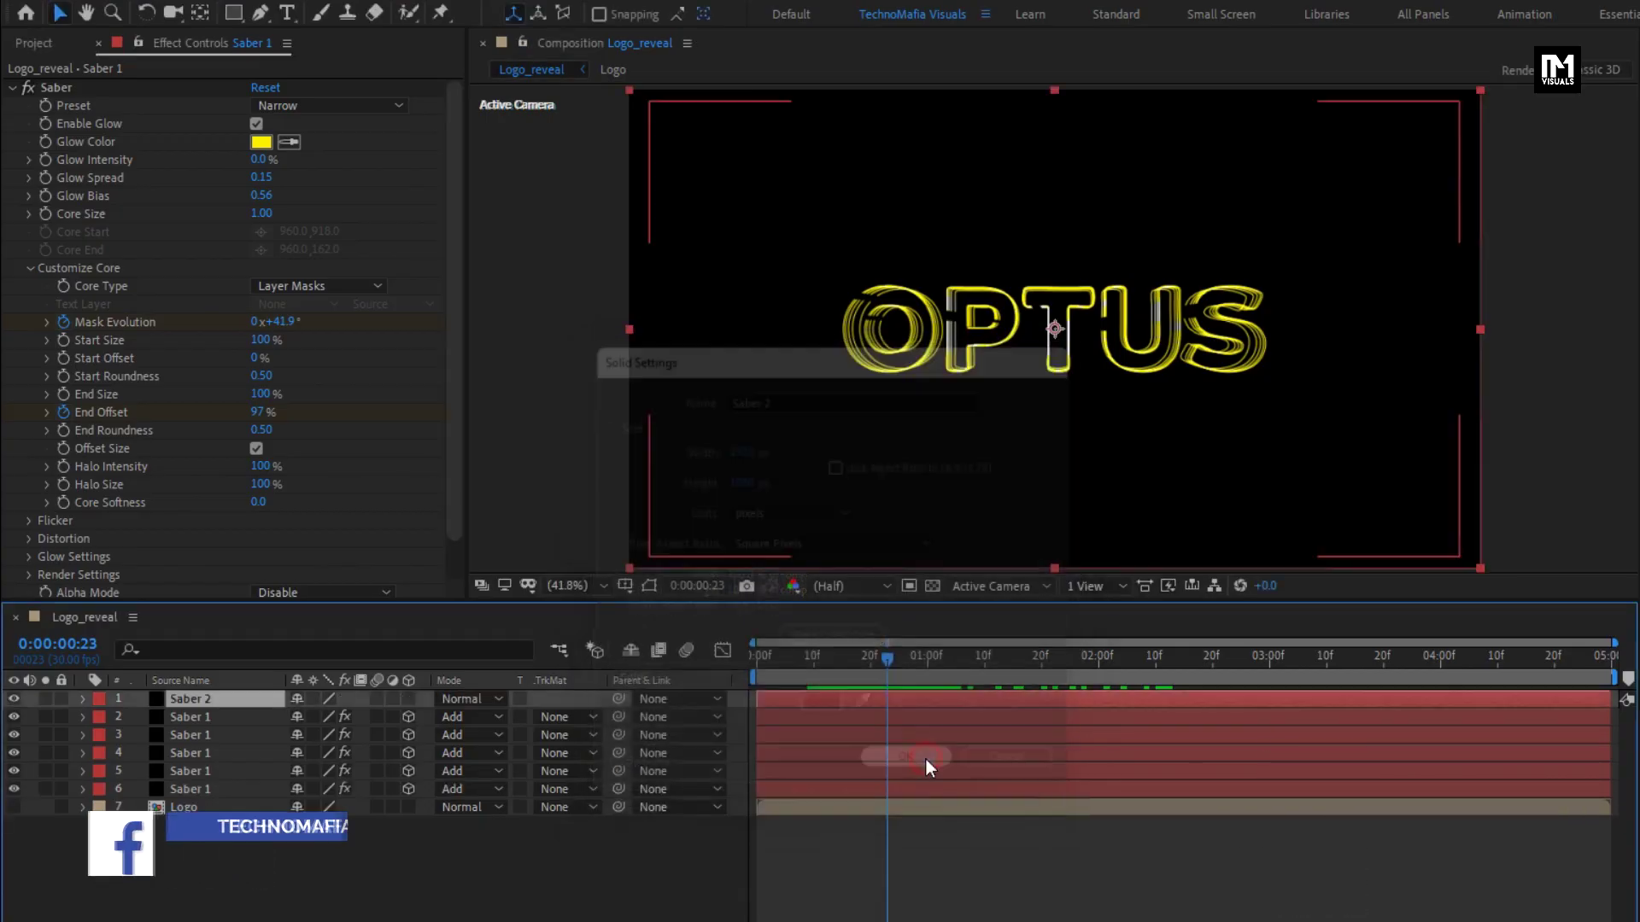
Step: Copy the masks of the Logo layer onto the Saber 2 layer and hide the mask outlines in the viewer
key(ctrl+c)
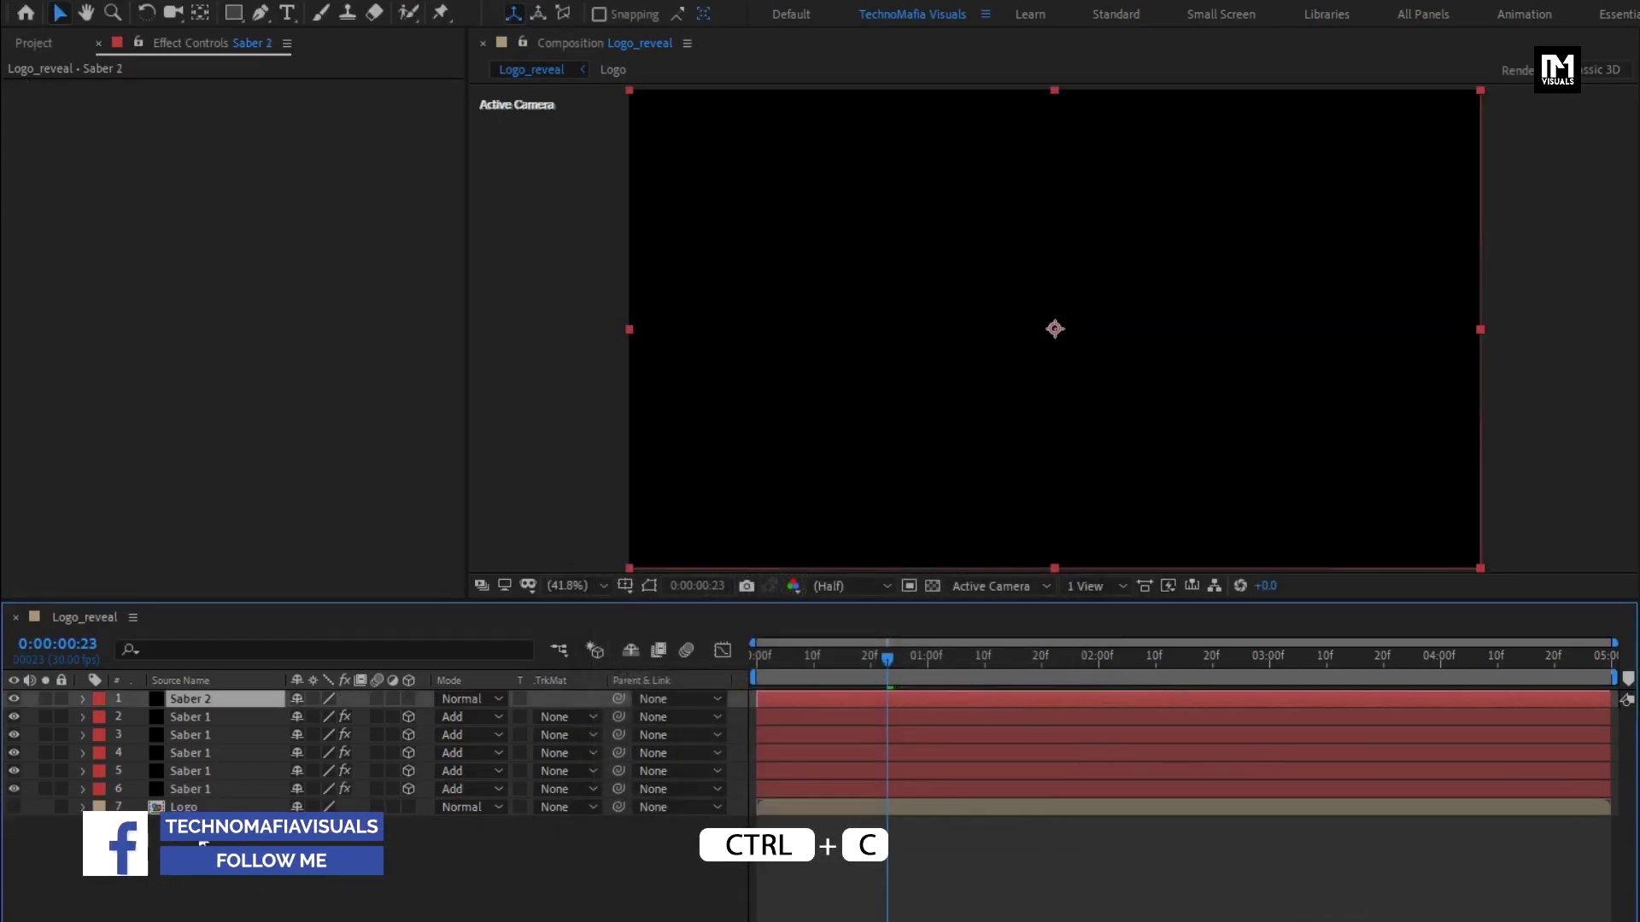
click(202, 842)
click(183, 807)
click(83, 807)
click(130, 828)
click(208, 700)
key(ctrl+v)
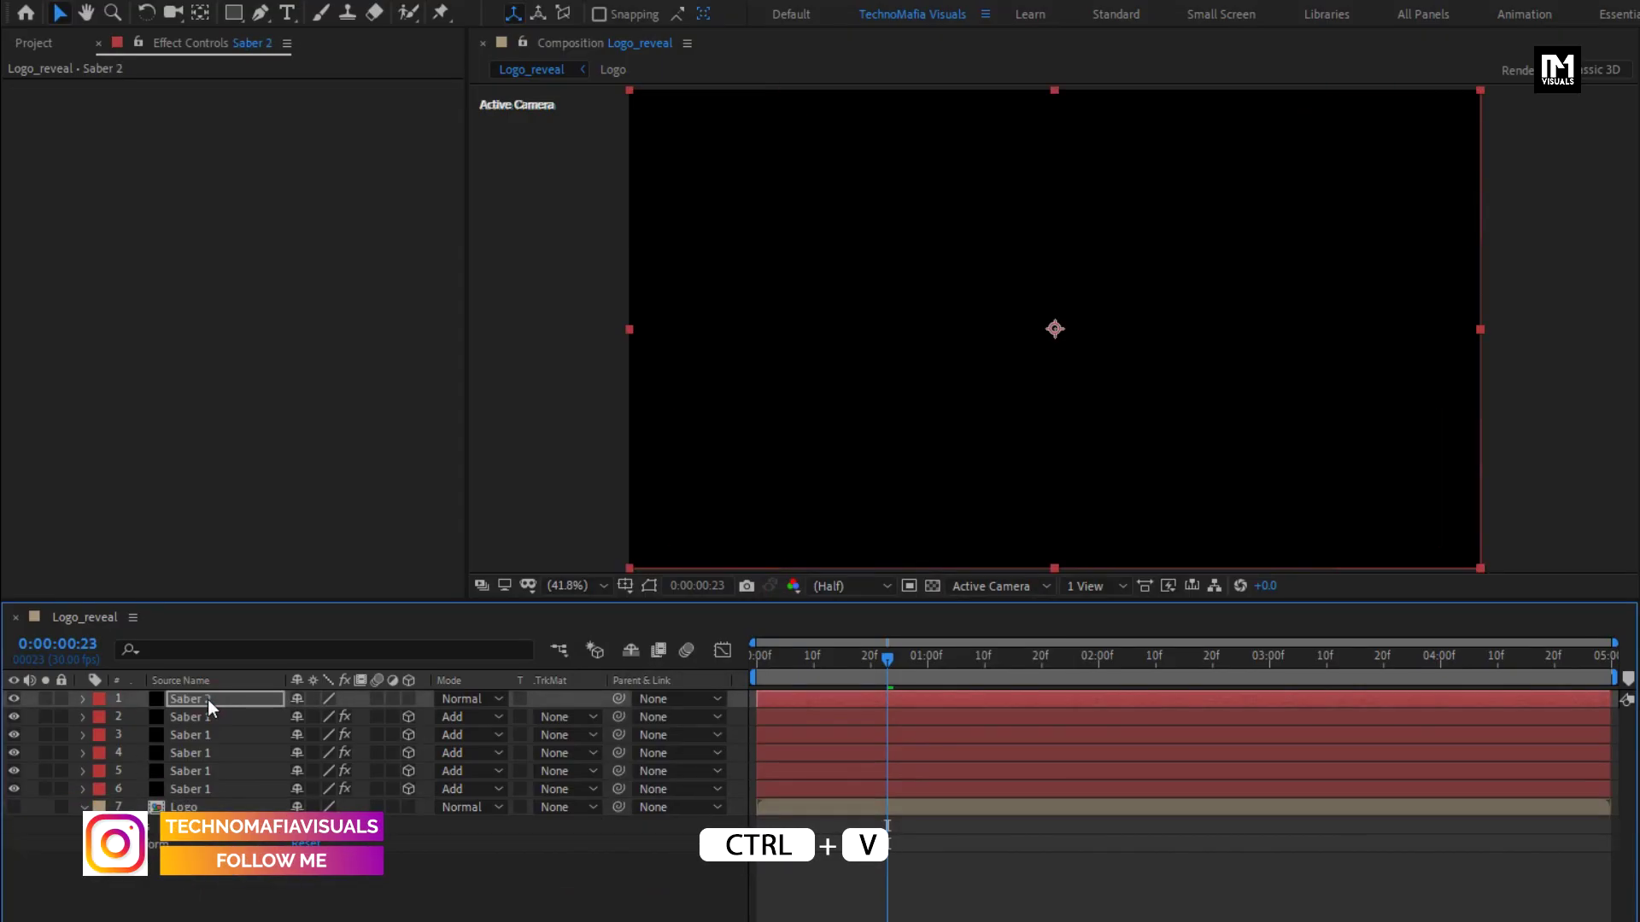
click(646, 587)
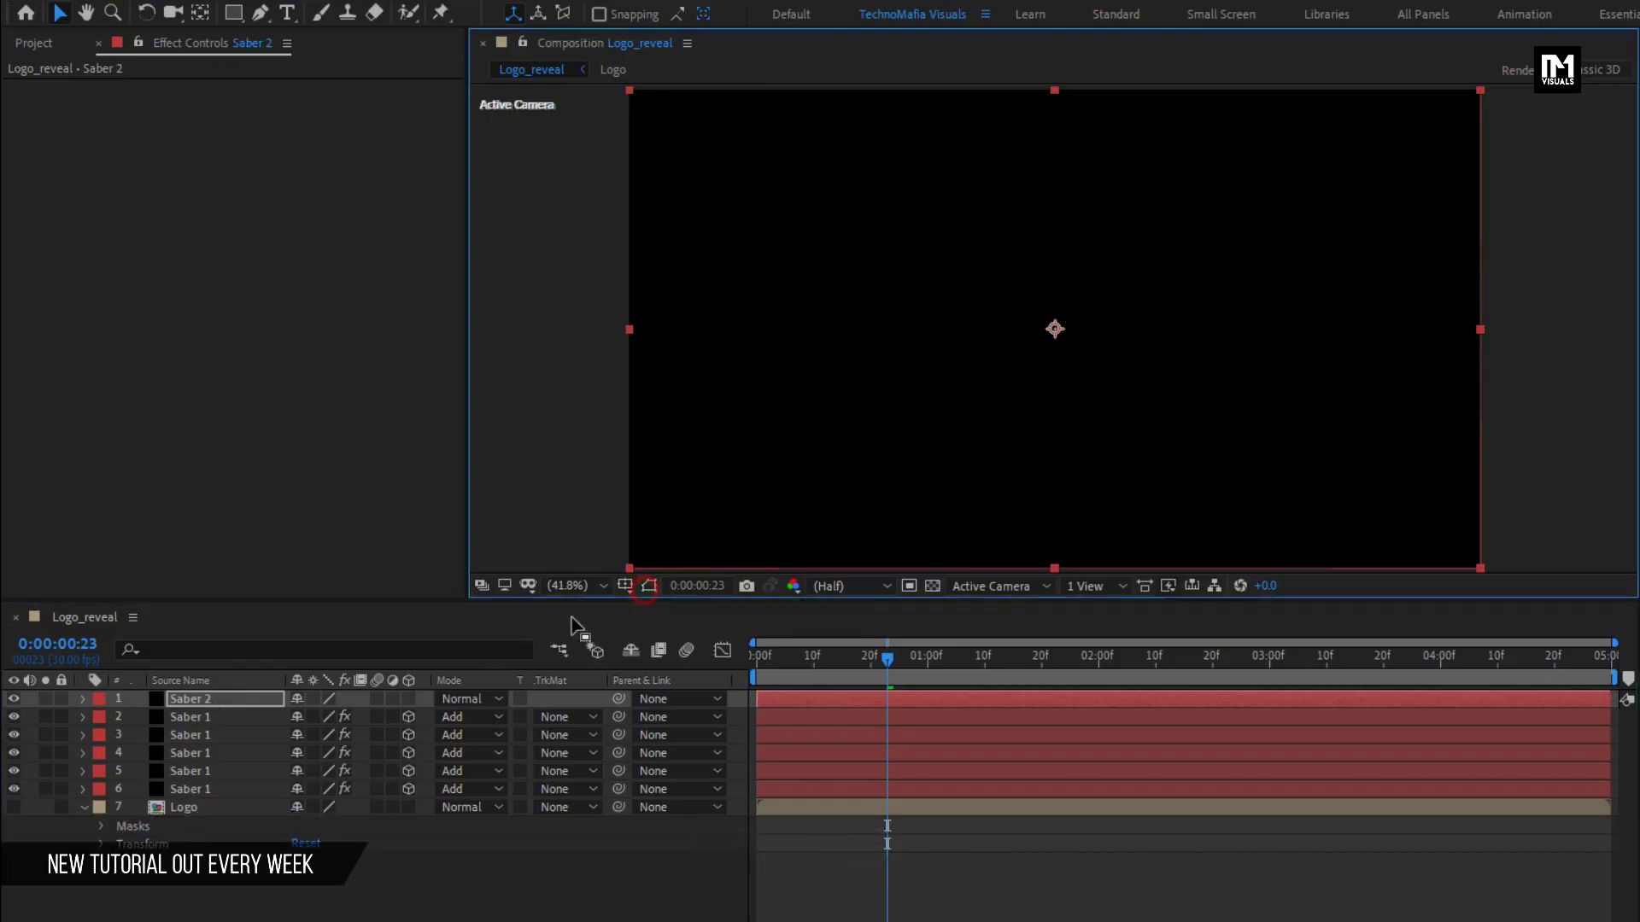
click(196, 698)
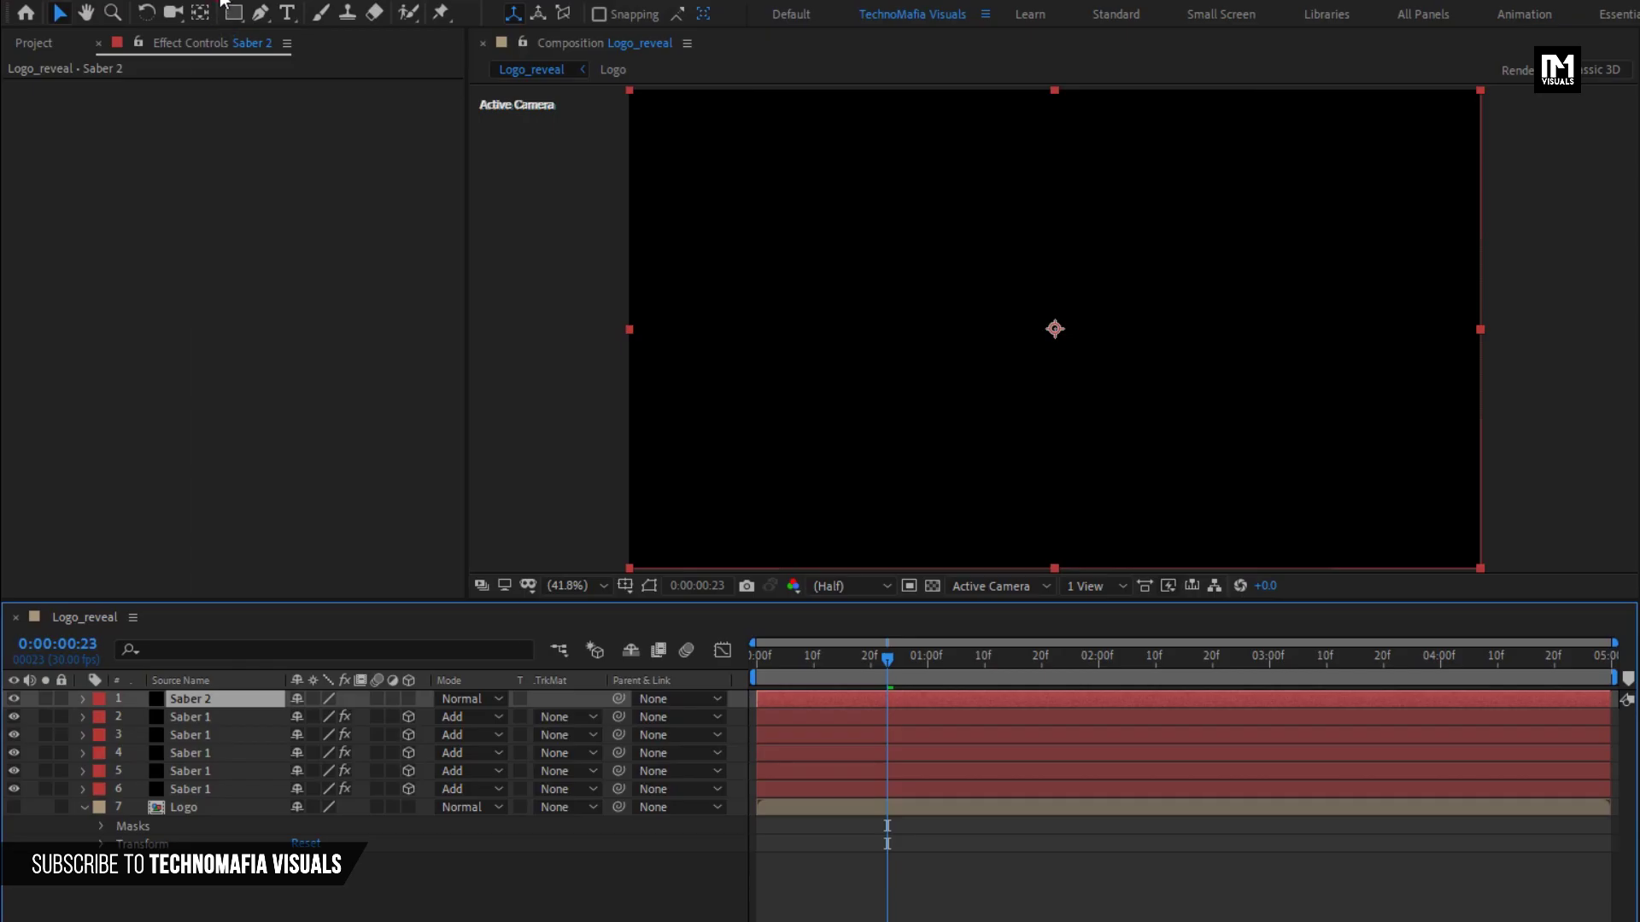
Step: Apply the Video Copilot Saber effect to the Saber 2 layer and set its Core Type to Layer Masks
click(224, 3)
mouse_move(320, 652)
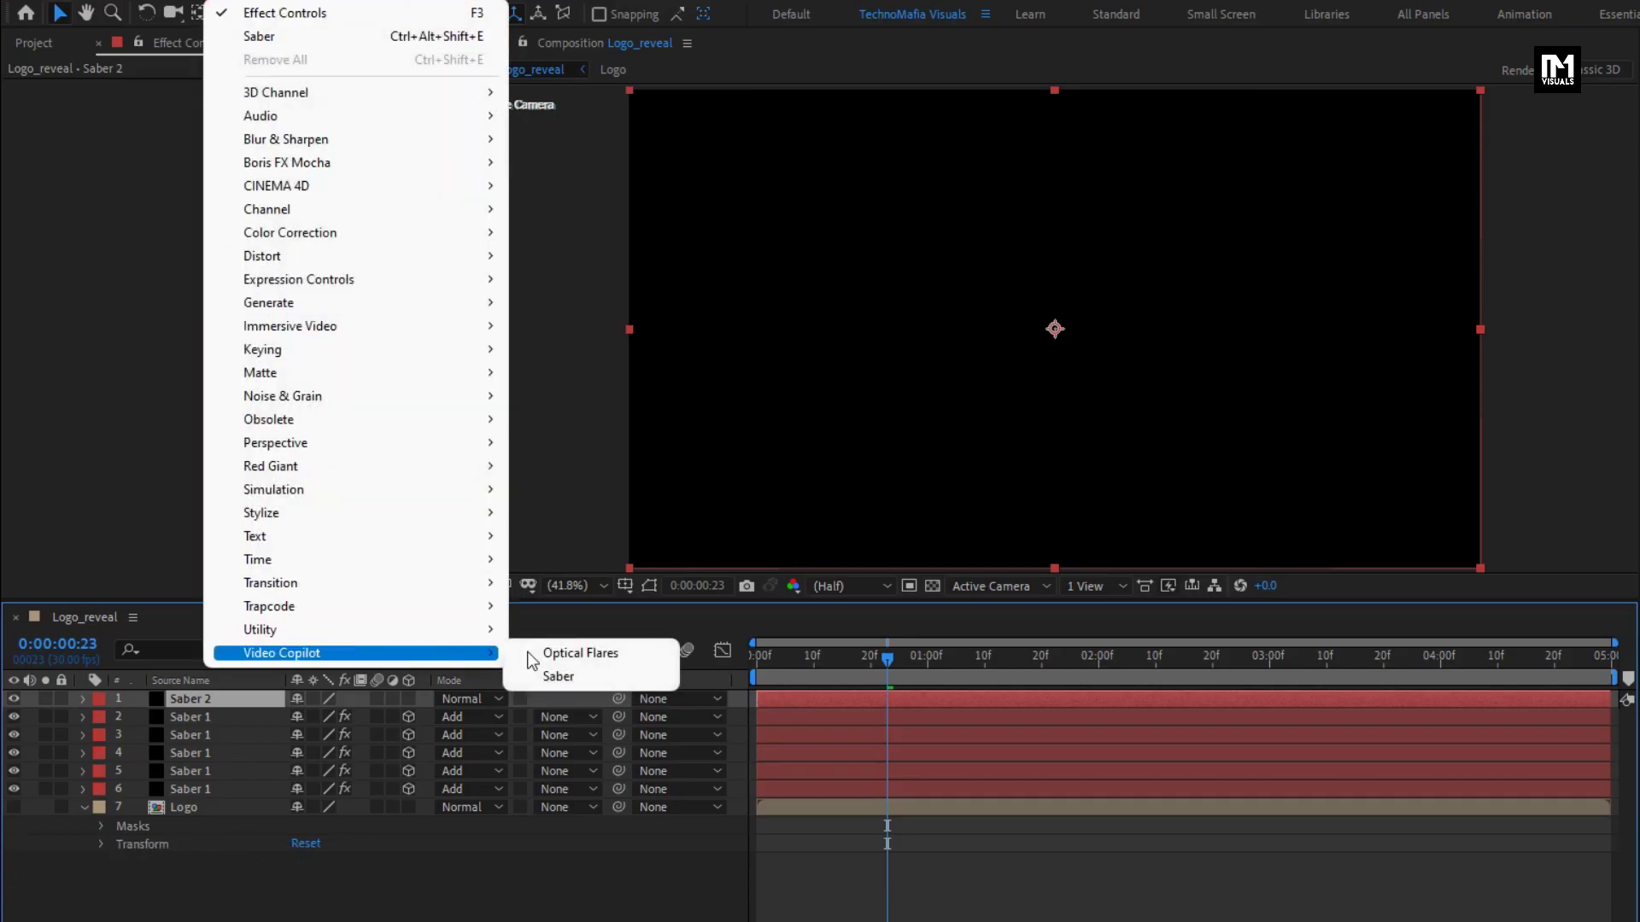
click(598, 676)
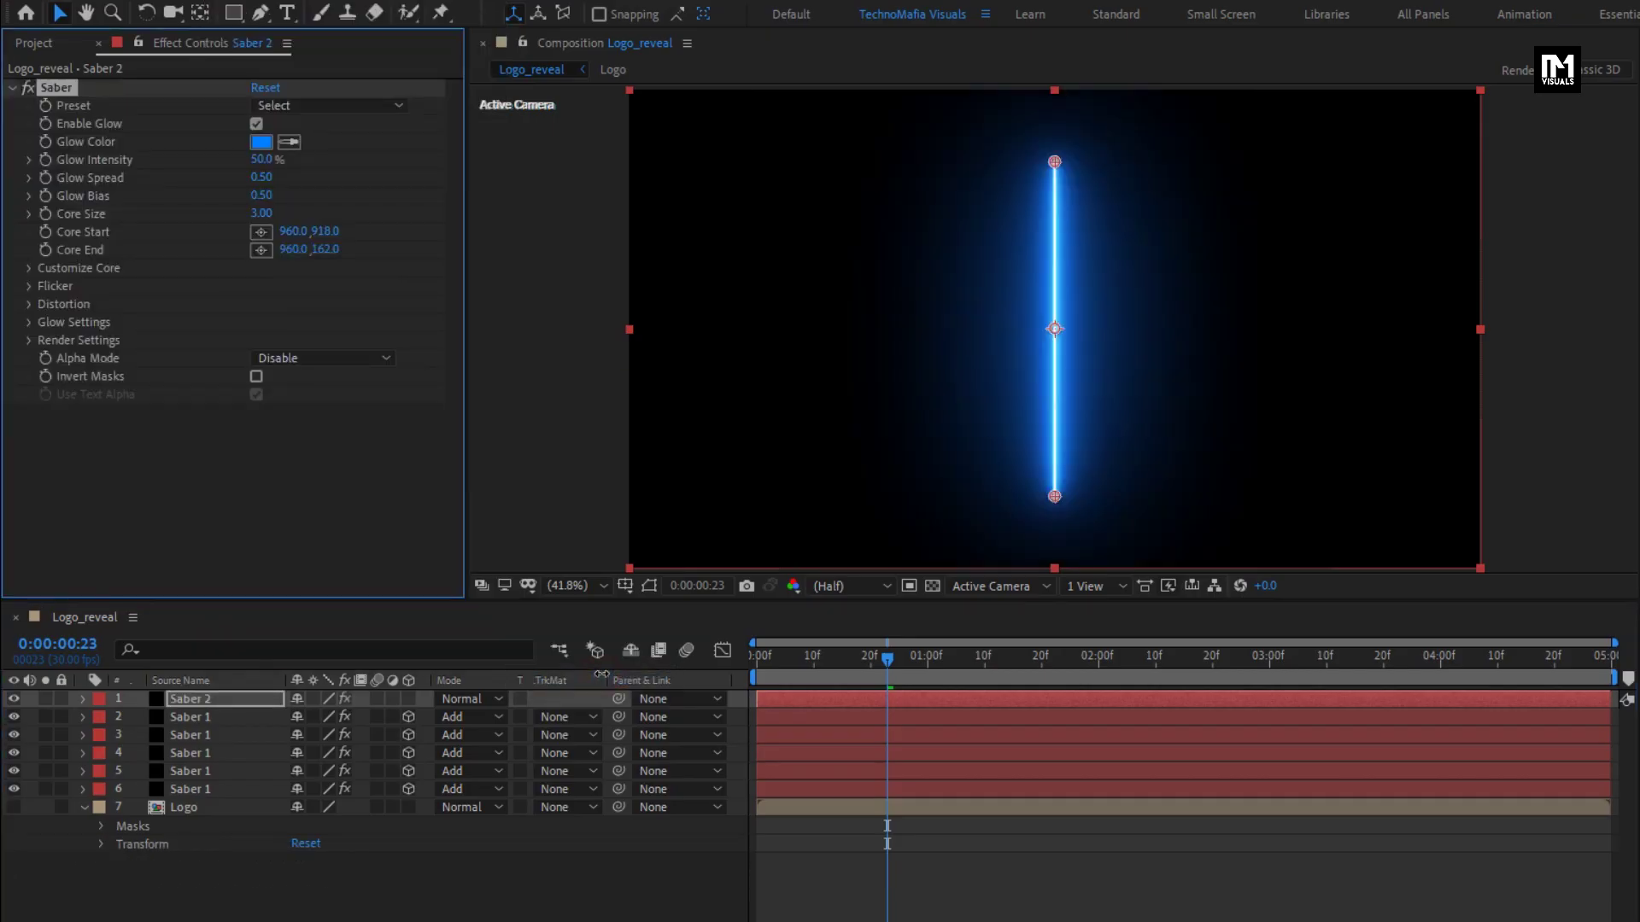
click(30, 269)
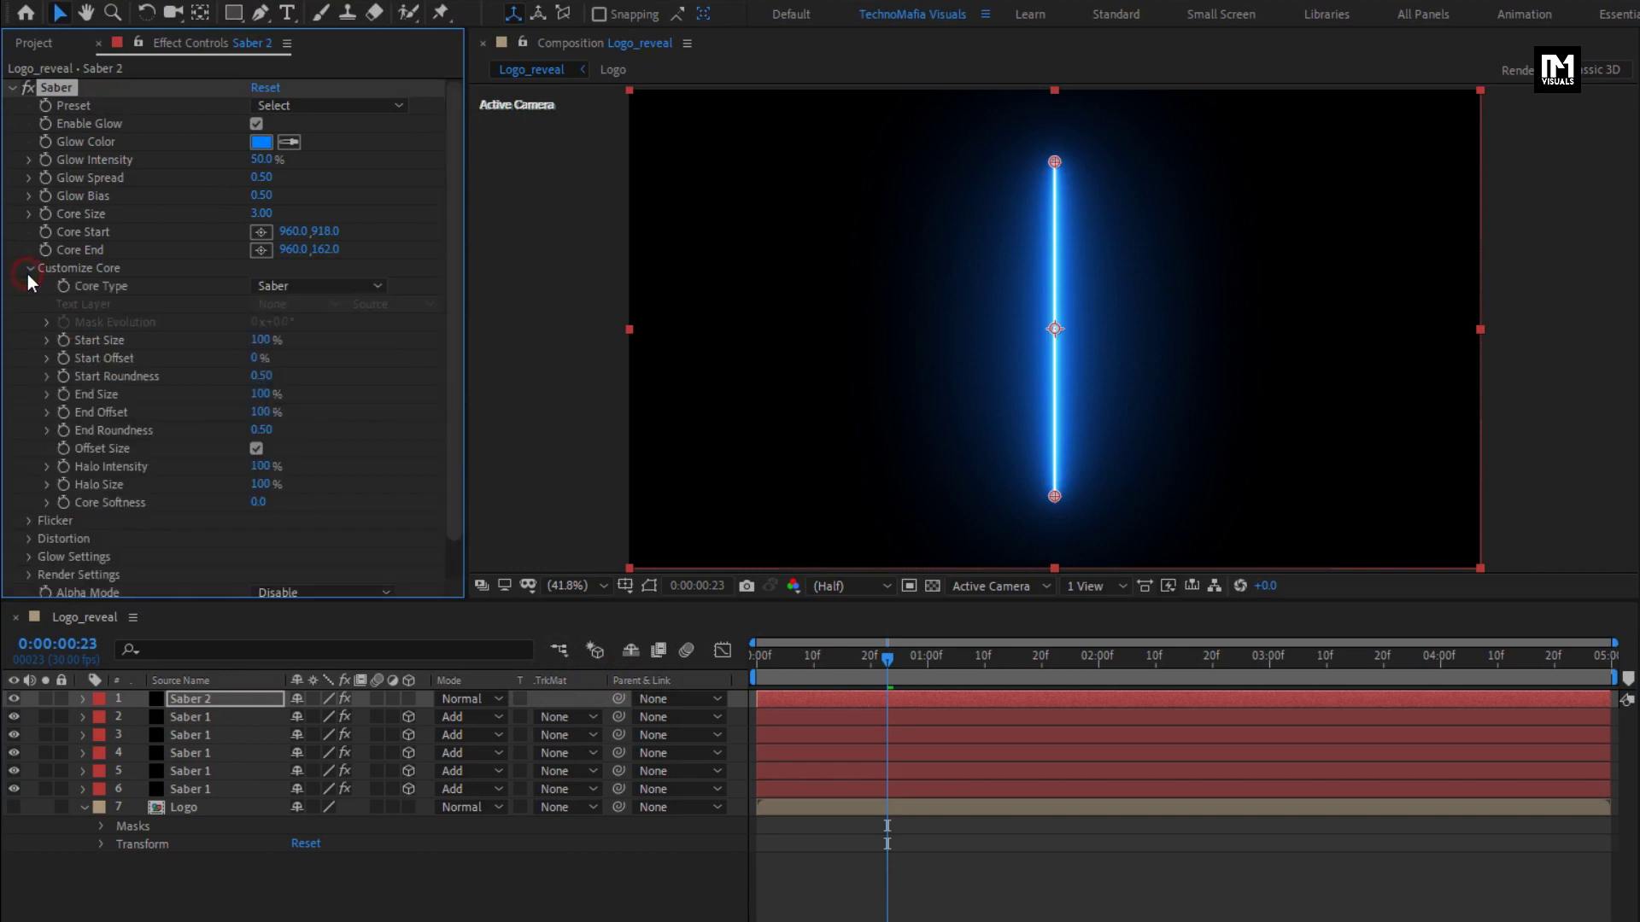
click(298, 285)
click(314, 335)
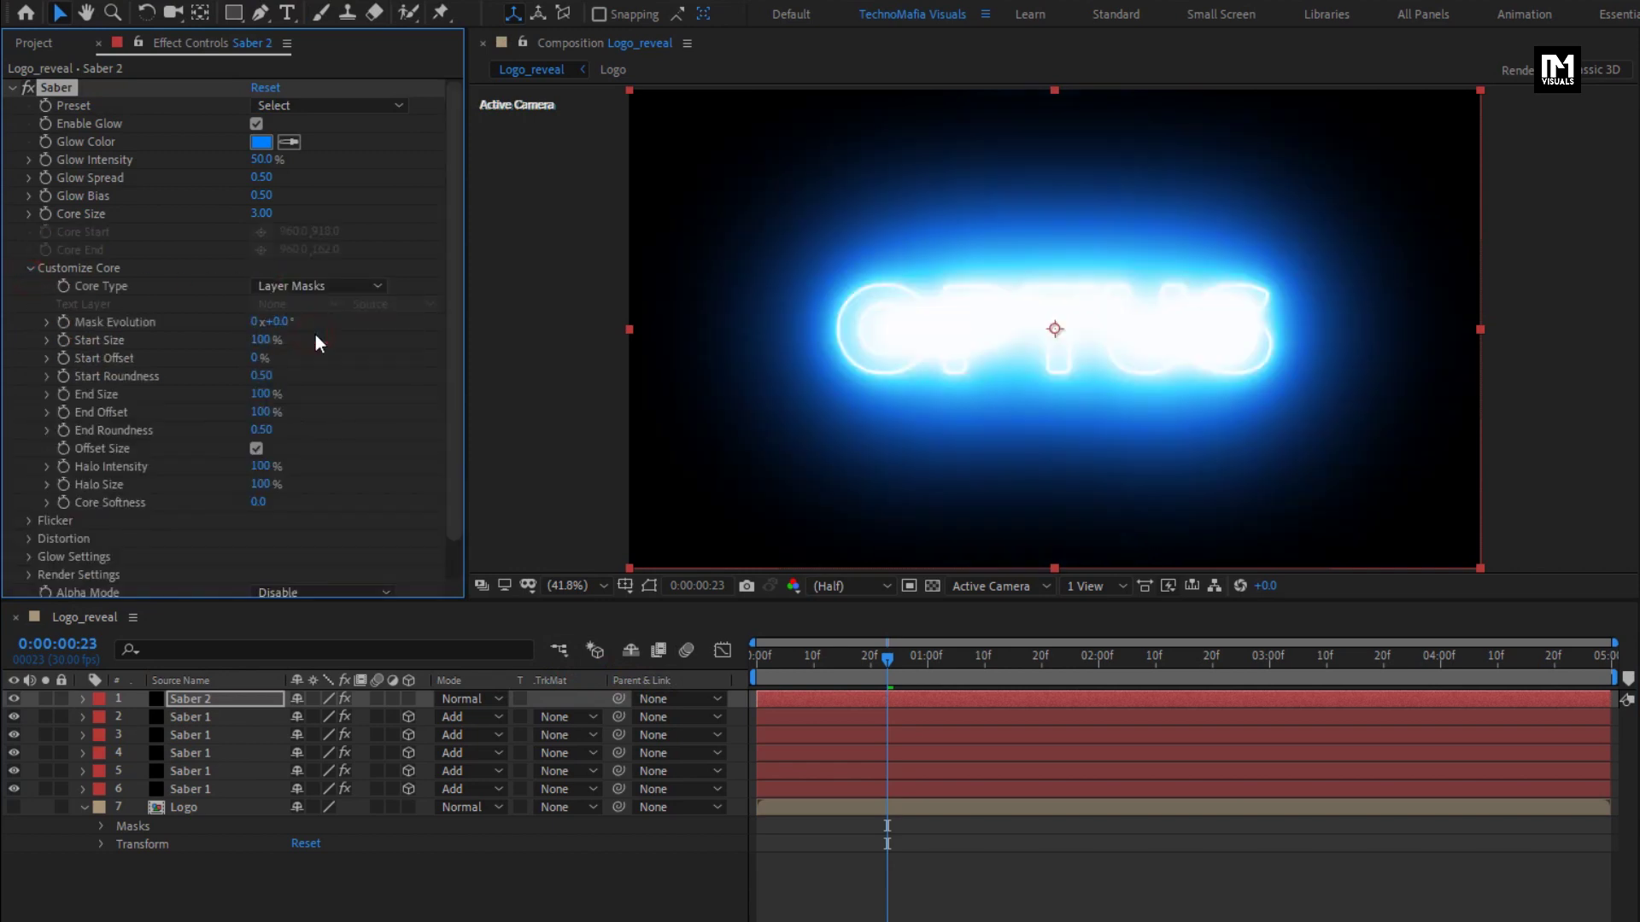
Step: Apply the Proton preset to Saber 2's effect and set the Core Size to 3
click(309, 111)
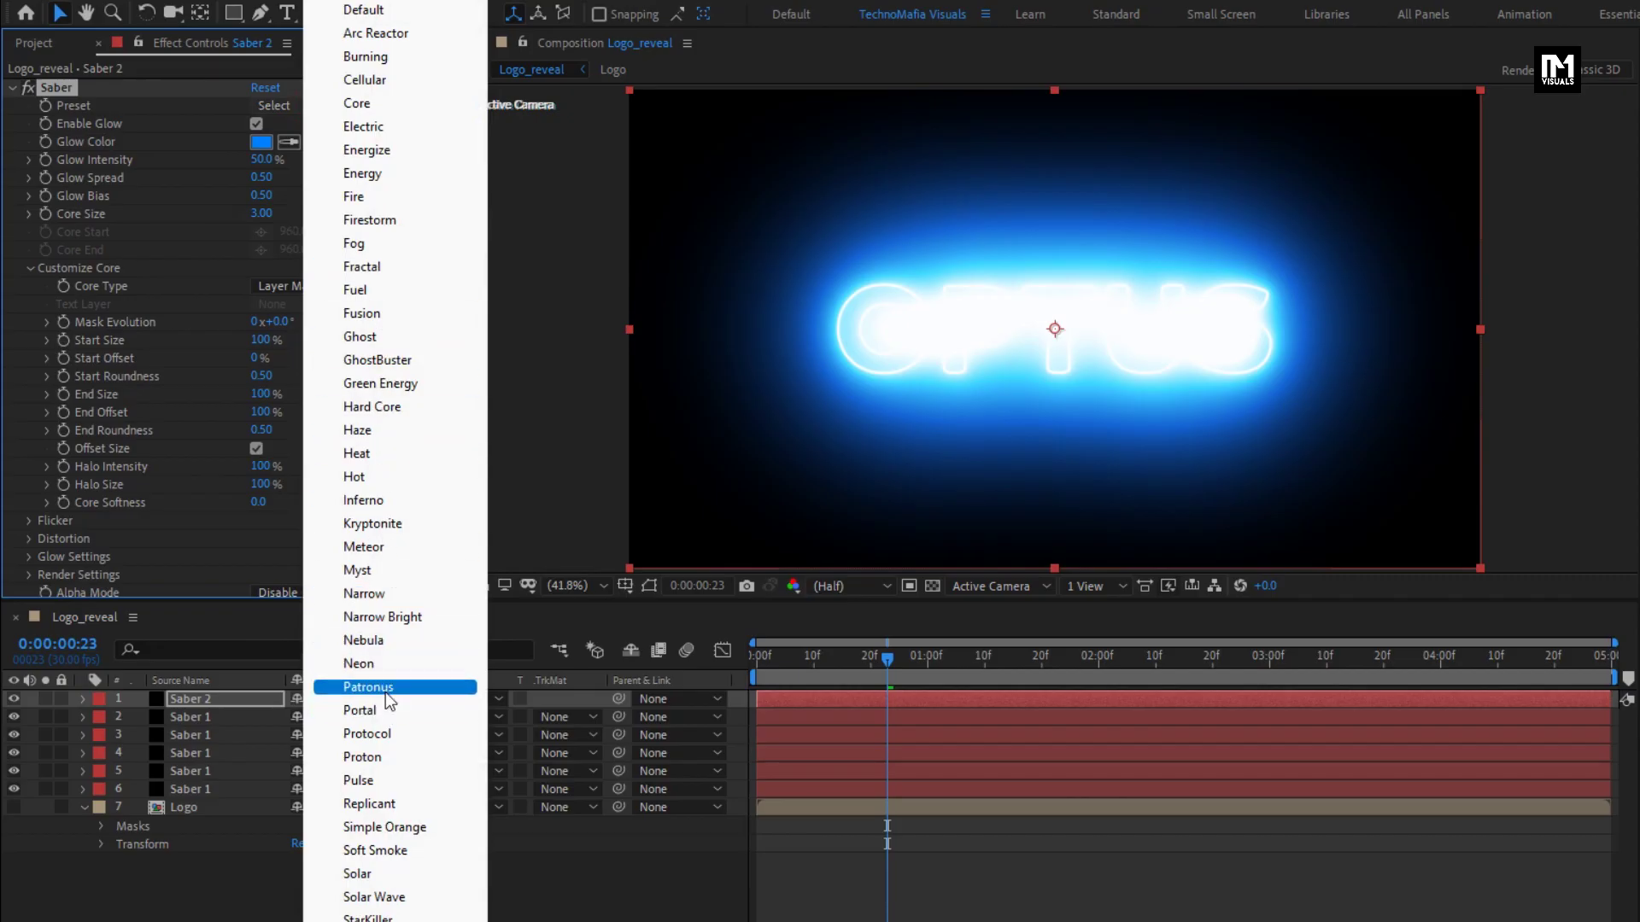
click(382, 760)
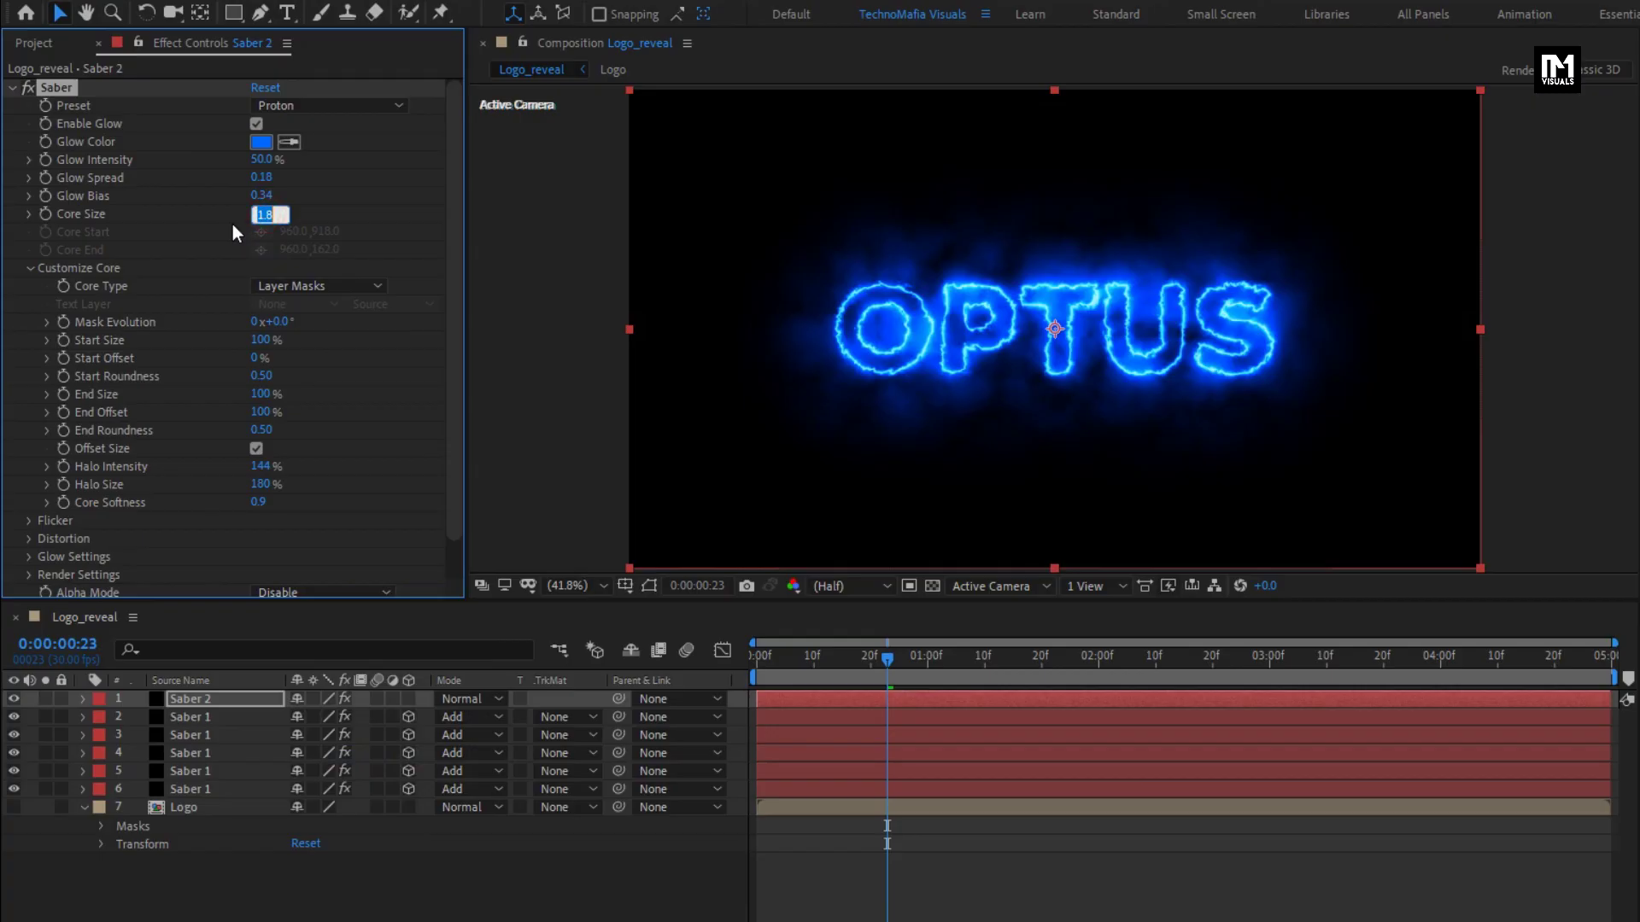
text(3)
key(Return)
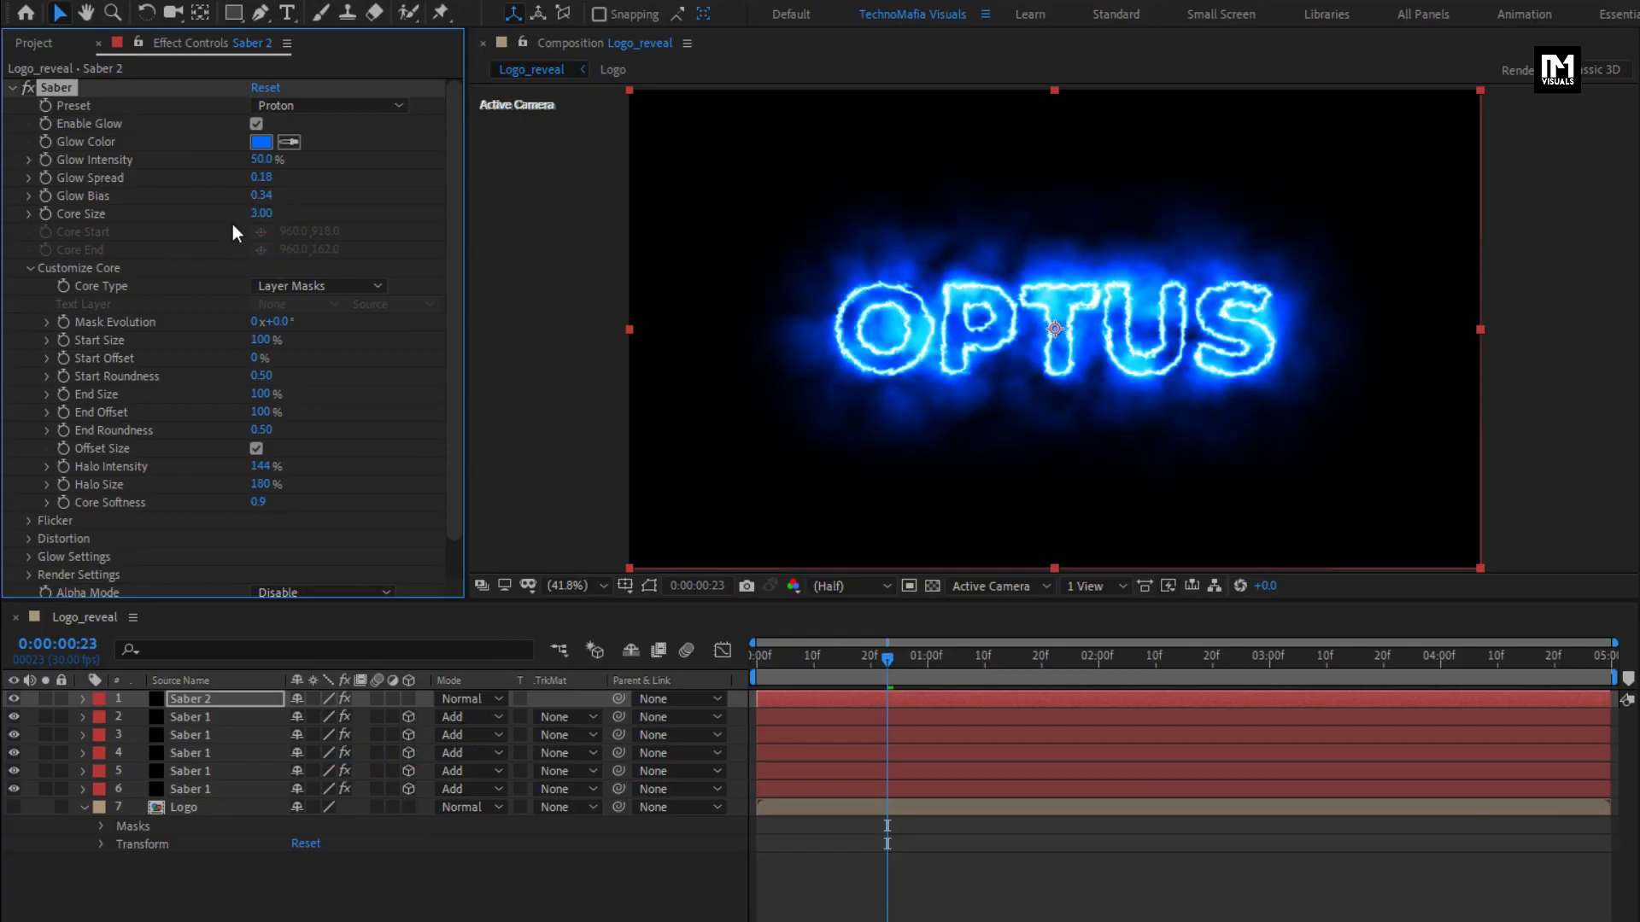
Step: Add a first-frame Mask Evolution keyframe at 0° on Saber 2 and move the playhead to 0:00:01:10
click(184, 698)
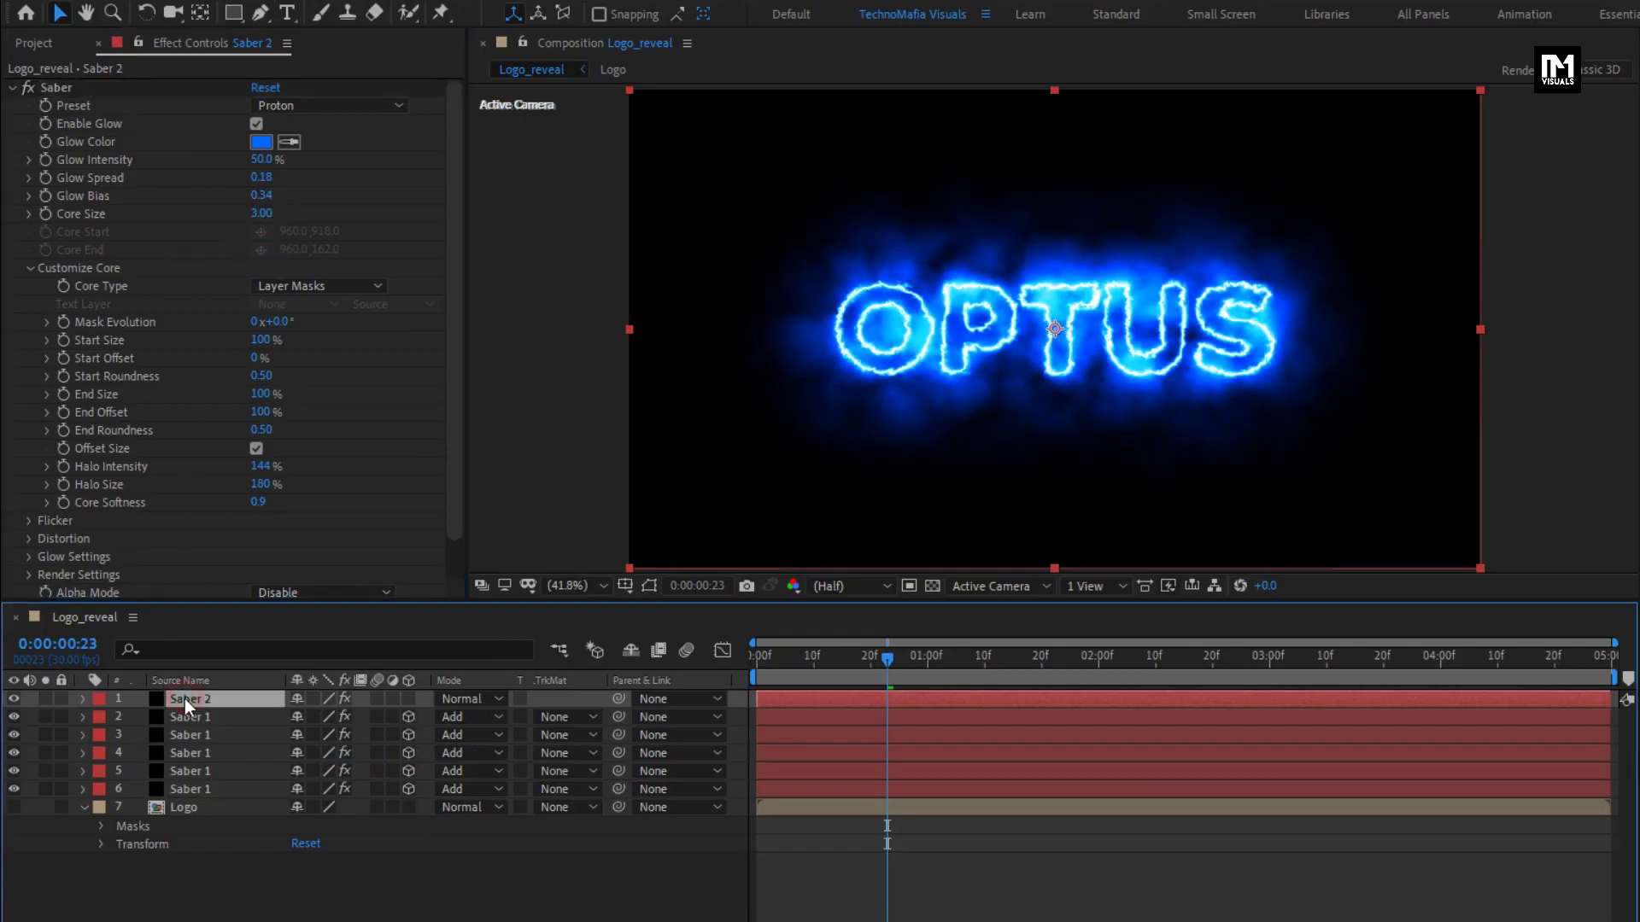
drag(826, 657, 755, 658)
click(64, 322)
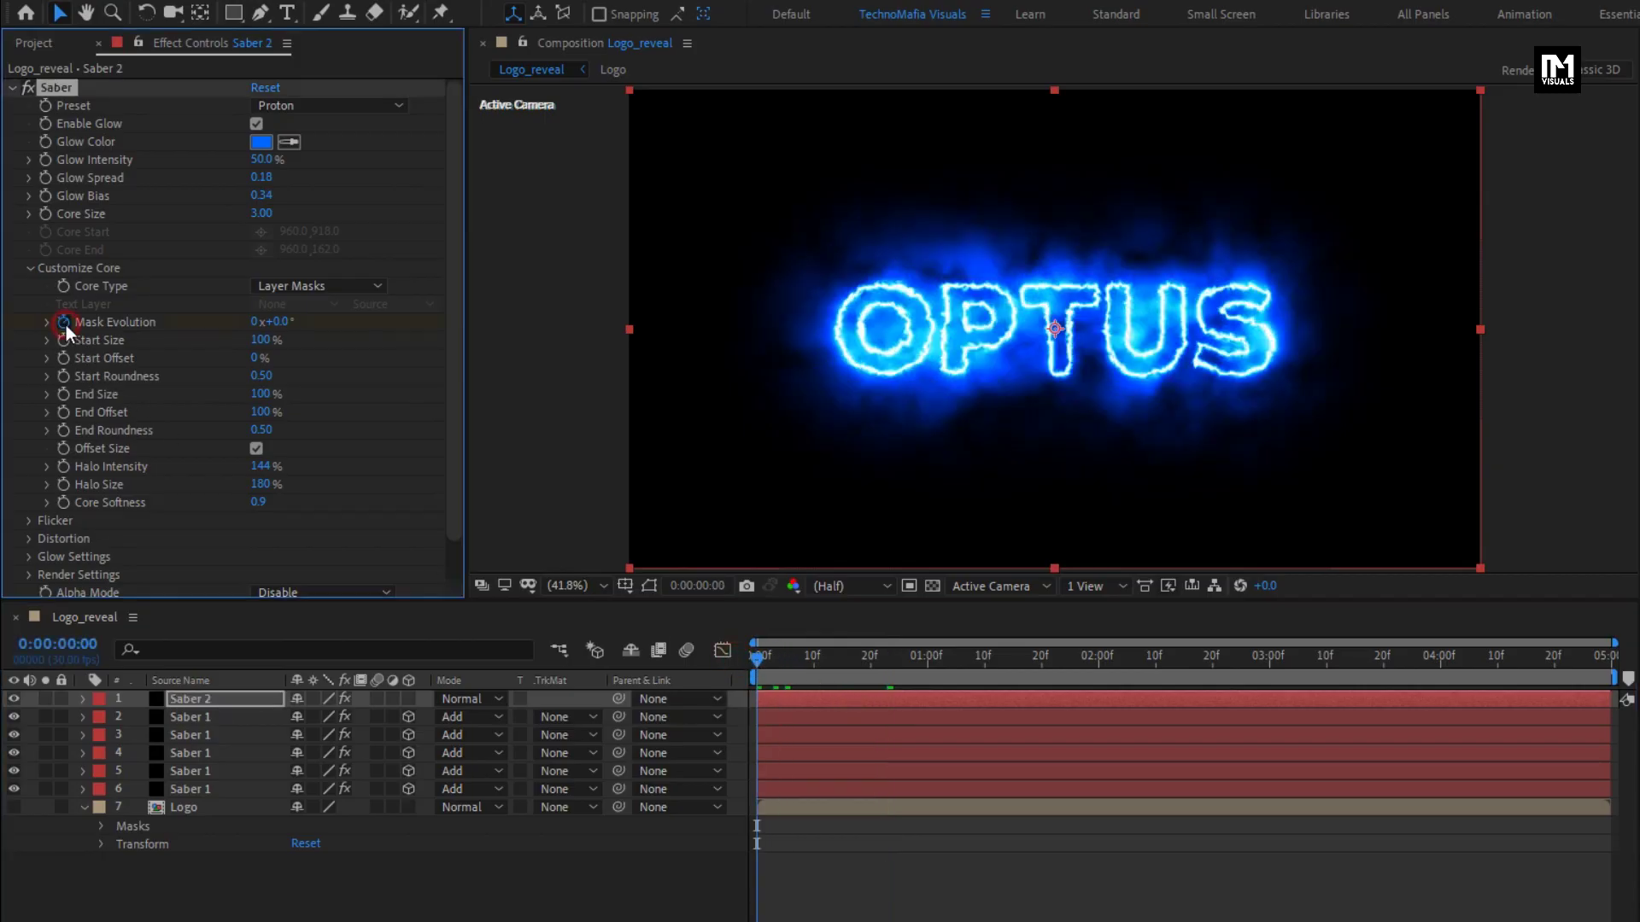
drag(871, 662, 984, 663)
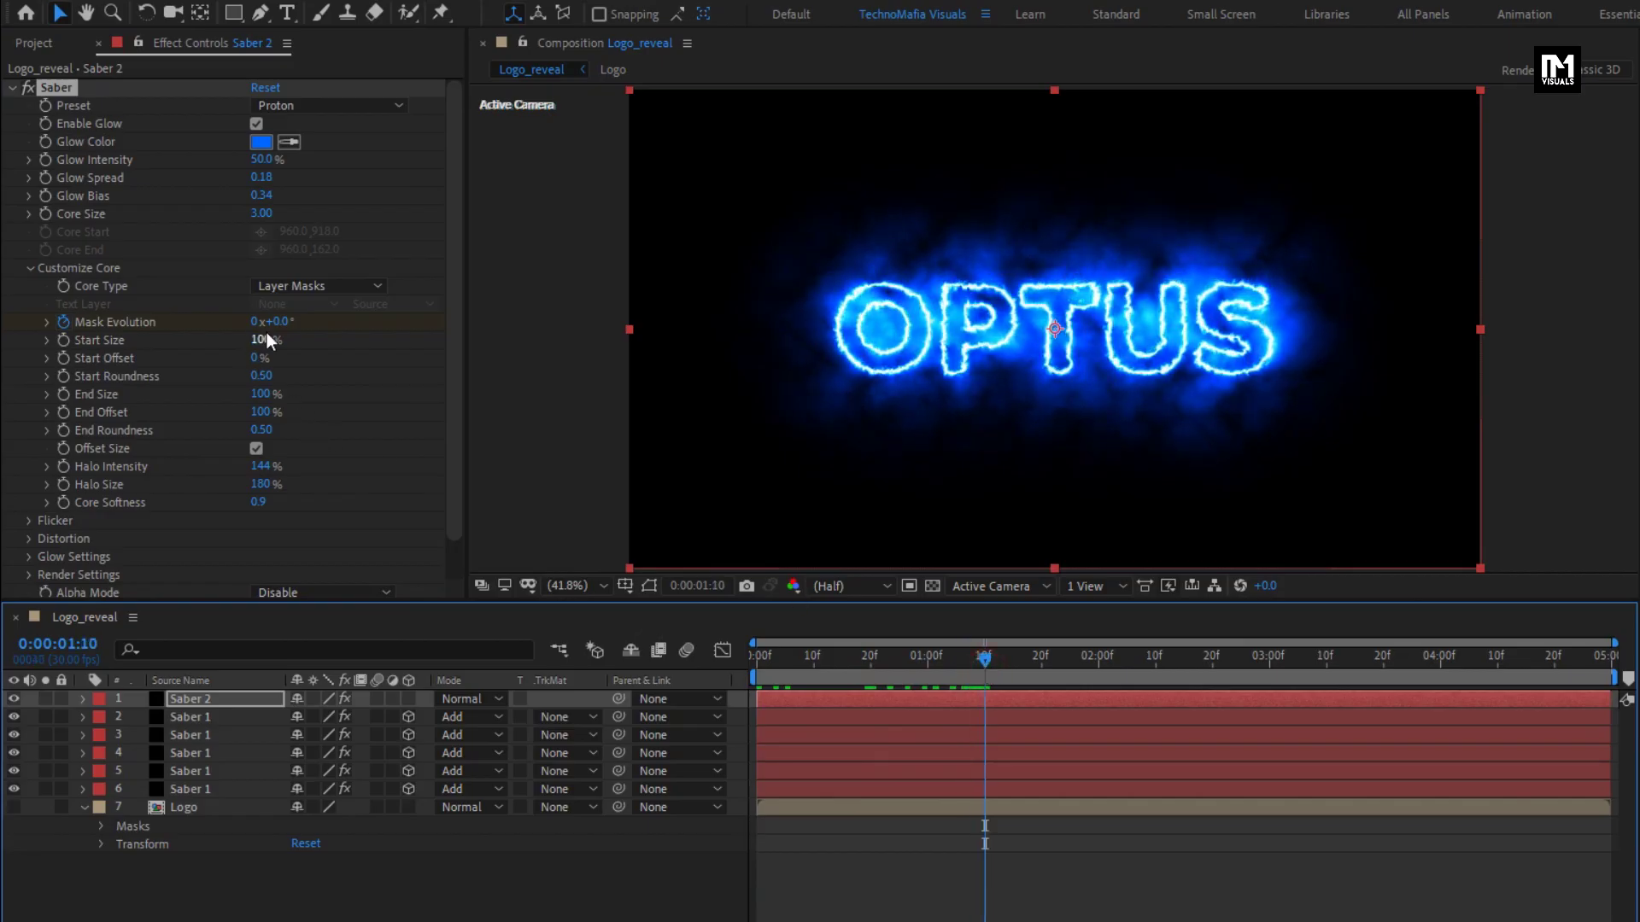
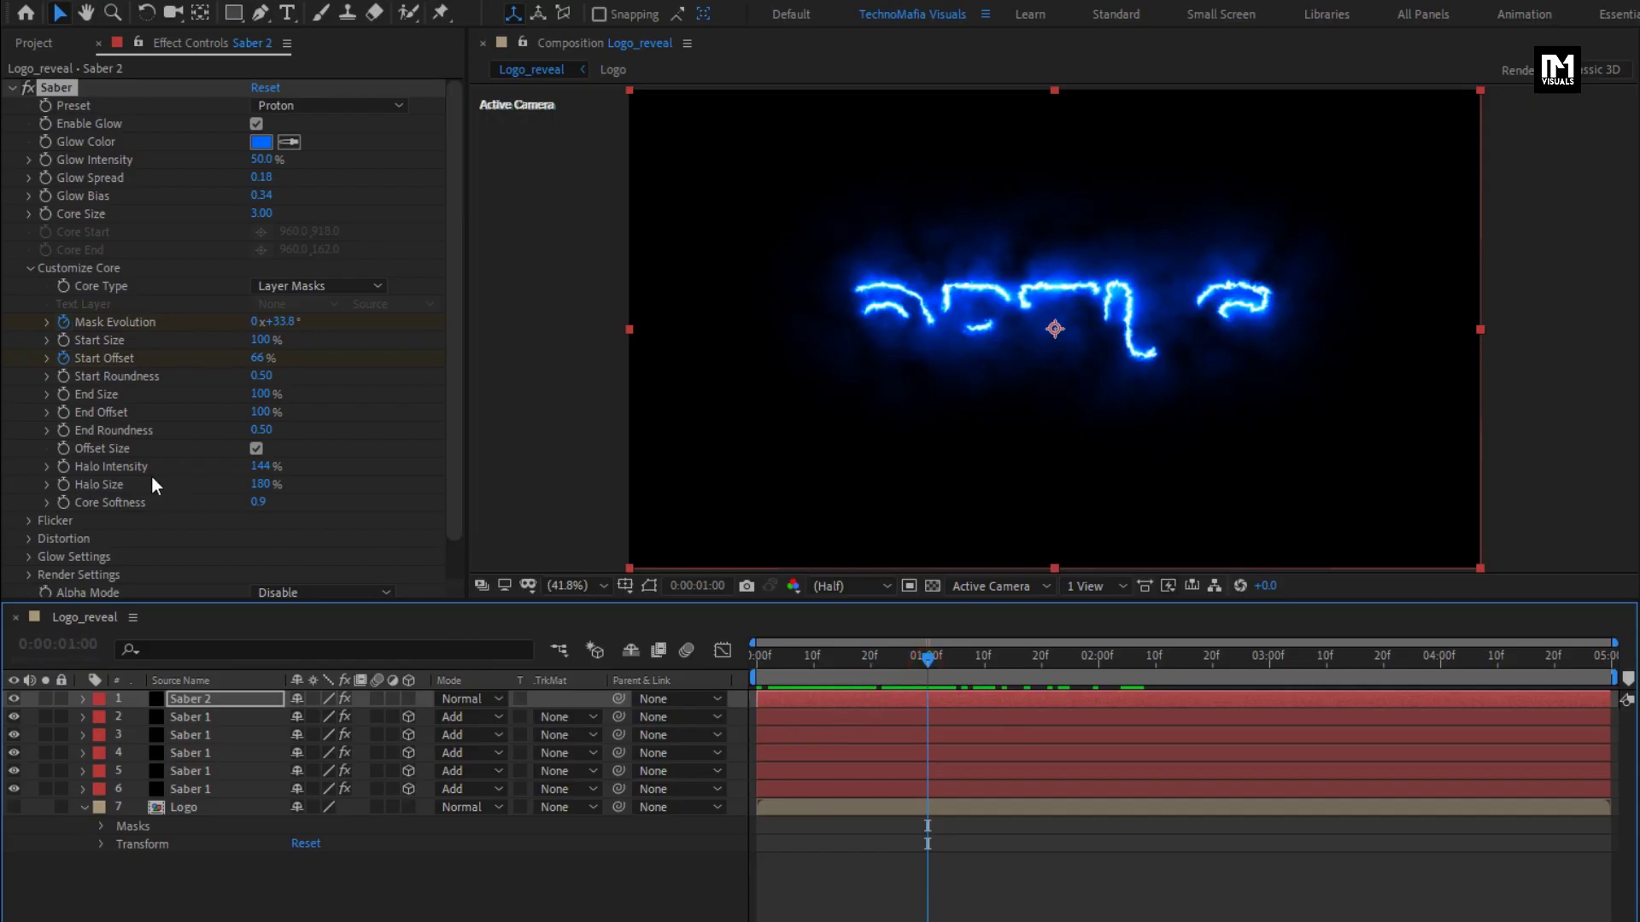
Step: Keyframe Saber 2's End Offset from 0% at the first frame to 100% at 0:00:01:00, and preview the draw-on
click(69, 411)
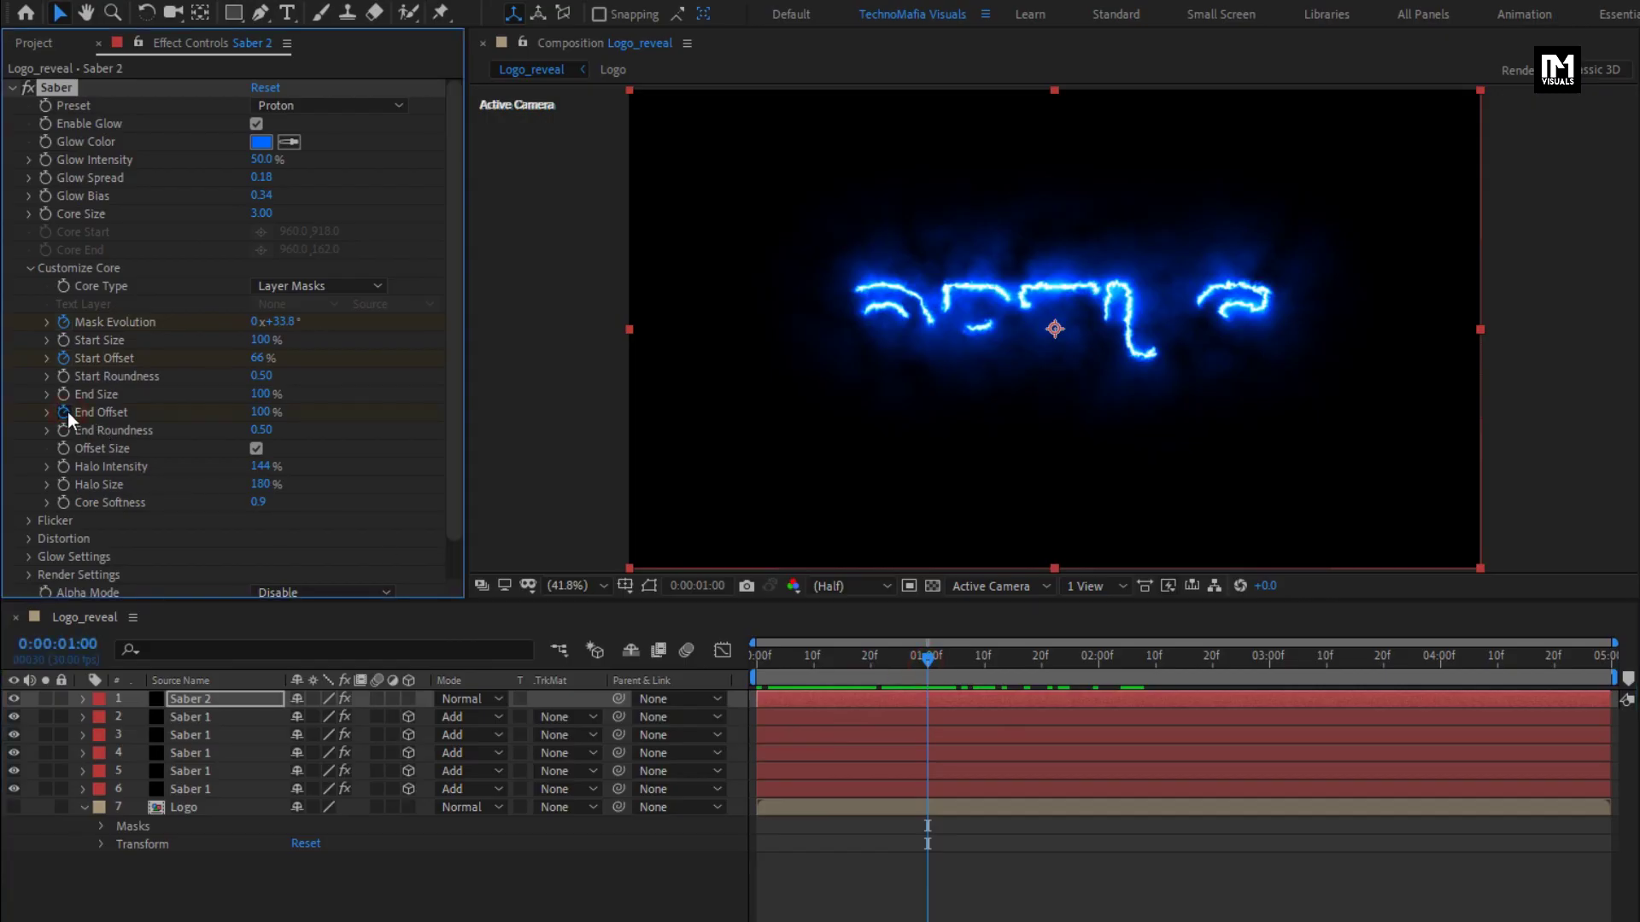
click(756, 655)
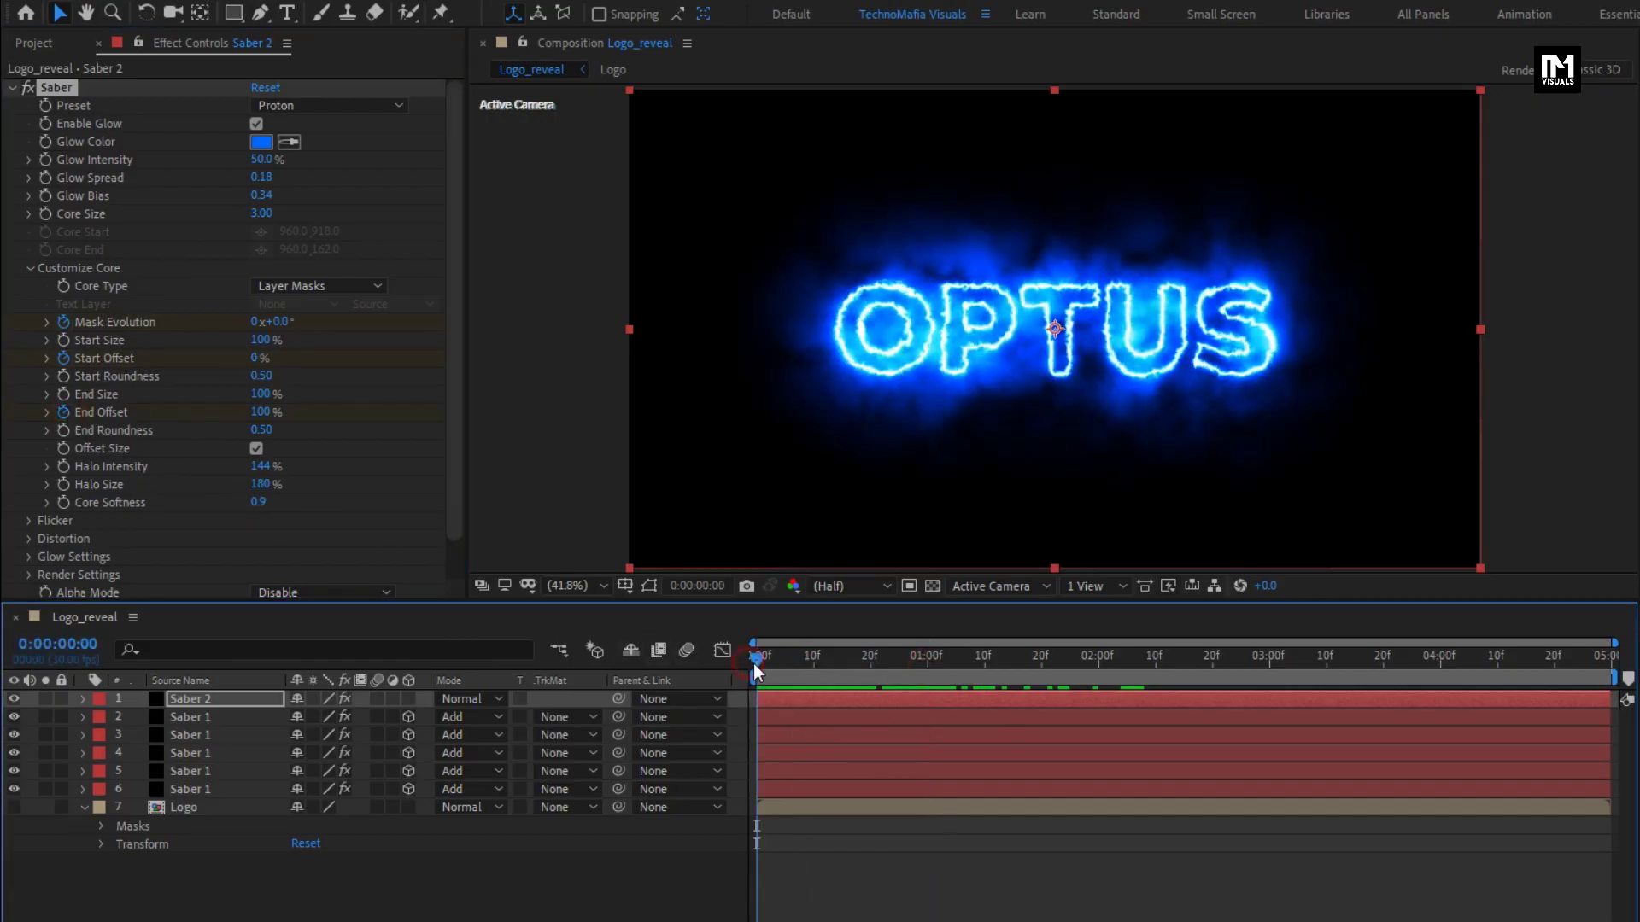
click(264, 413)
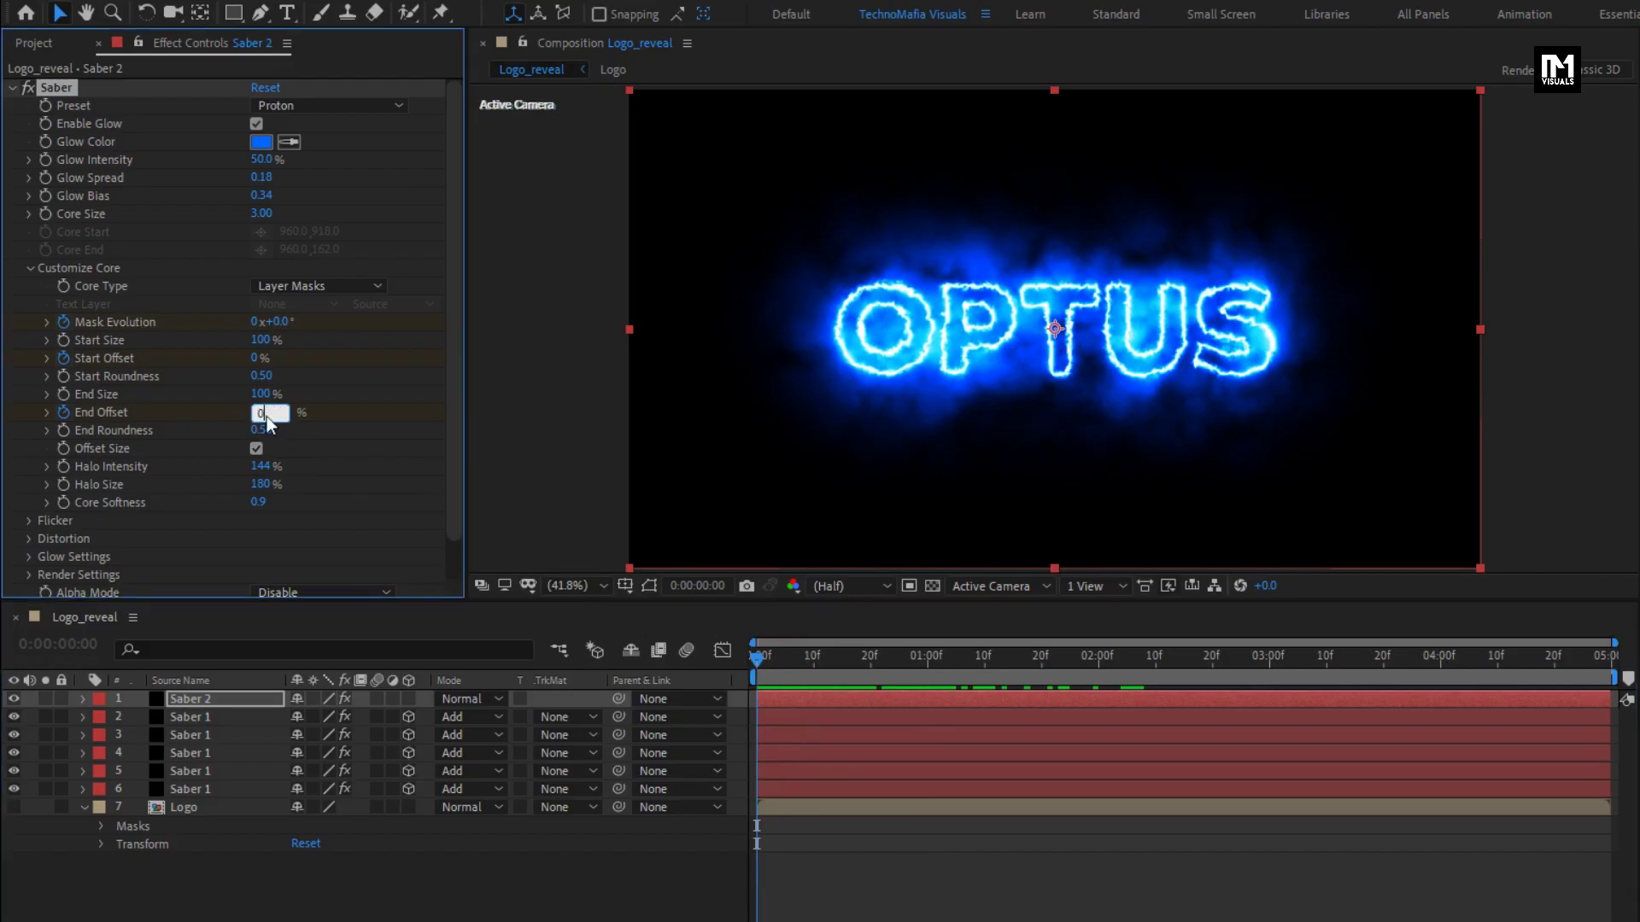
key(Return)
mouse_move(758, 657)
mouse_down()
mouse_move(1054, 657)
mouse_move(772, 657)
mouse_move(836, 658)
mouse_up()
Step: Reveal Saber 2's keyframes, apply Easy Ease to its last Mask Evolution keyframe and lengthen that keyframe's incoming influence in the speed graph
key(u)
click(190, 700)
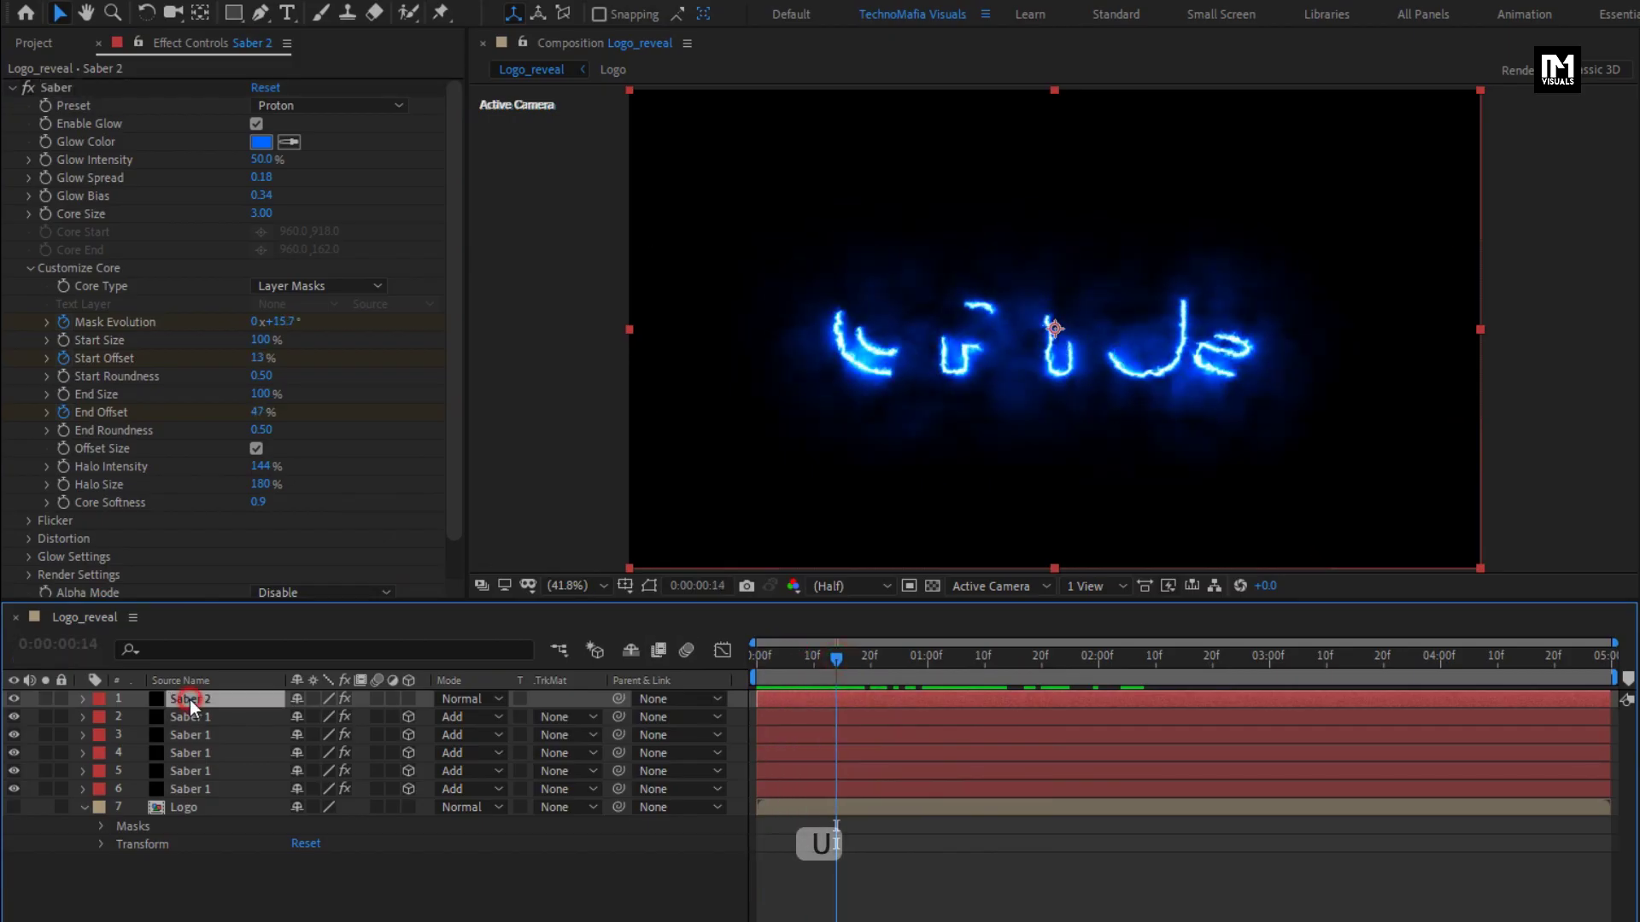
key(u)
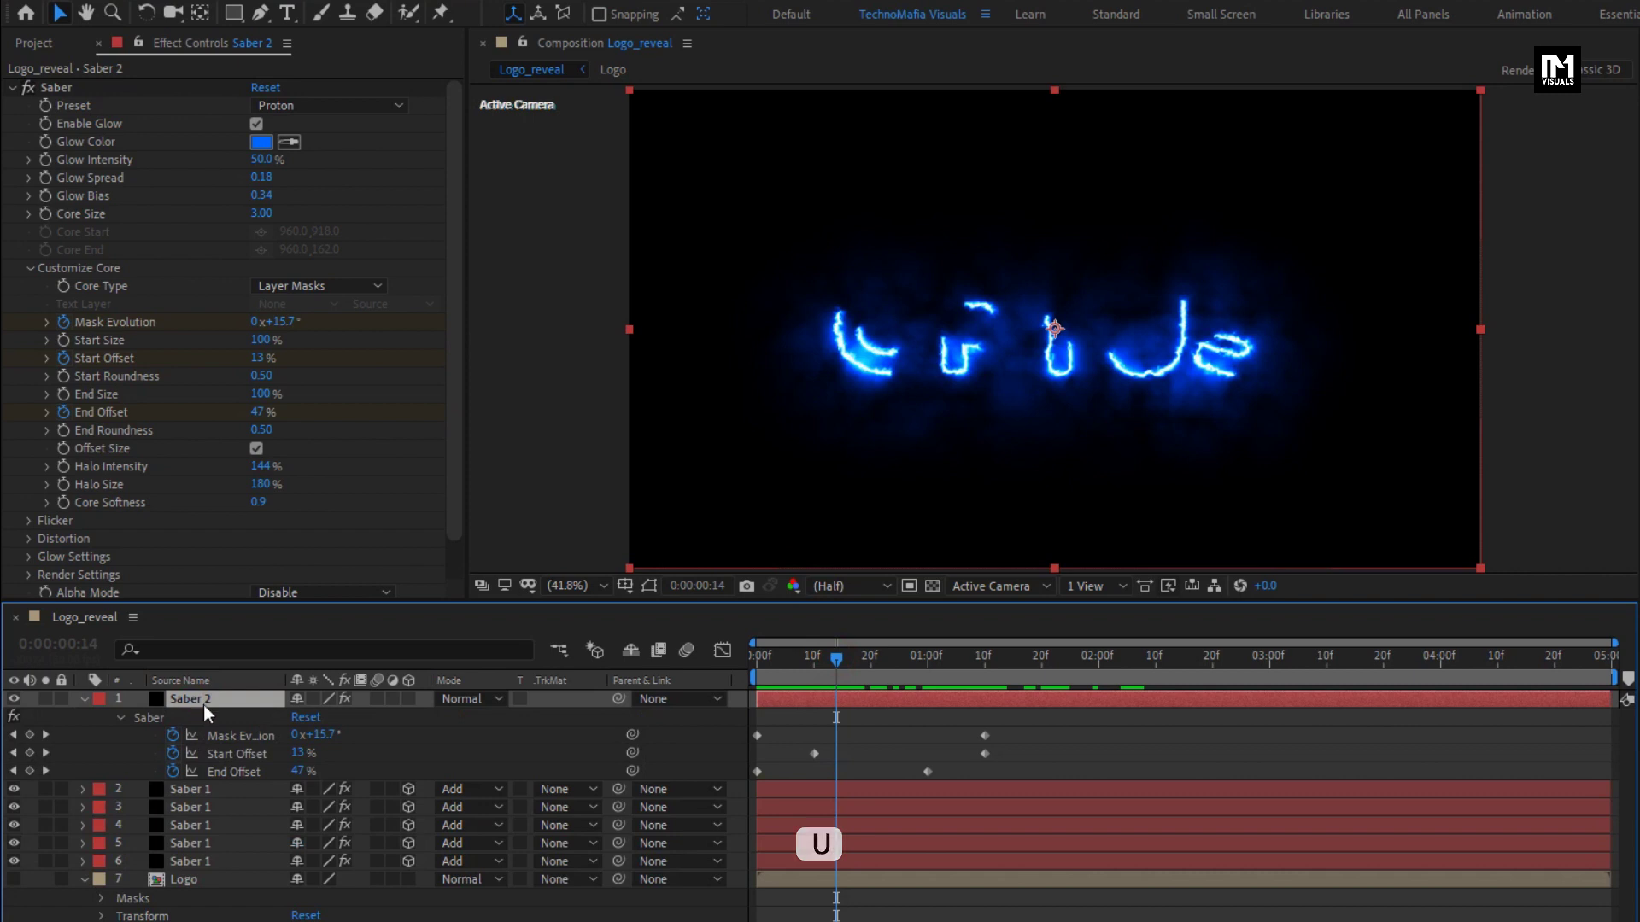
click(985, 736)
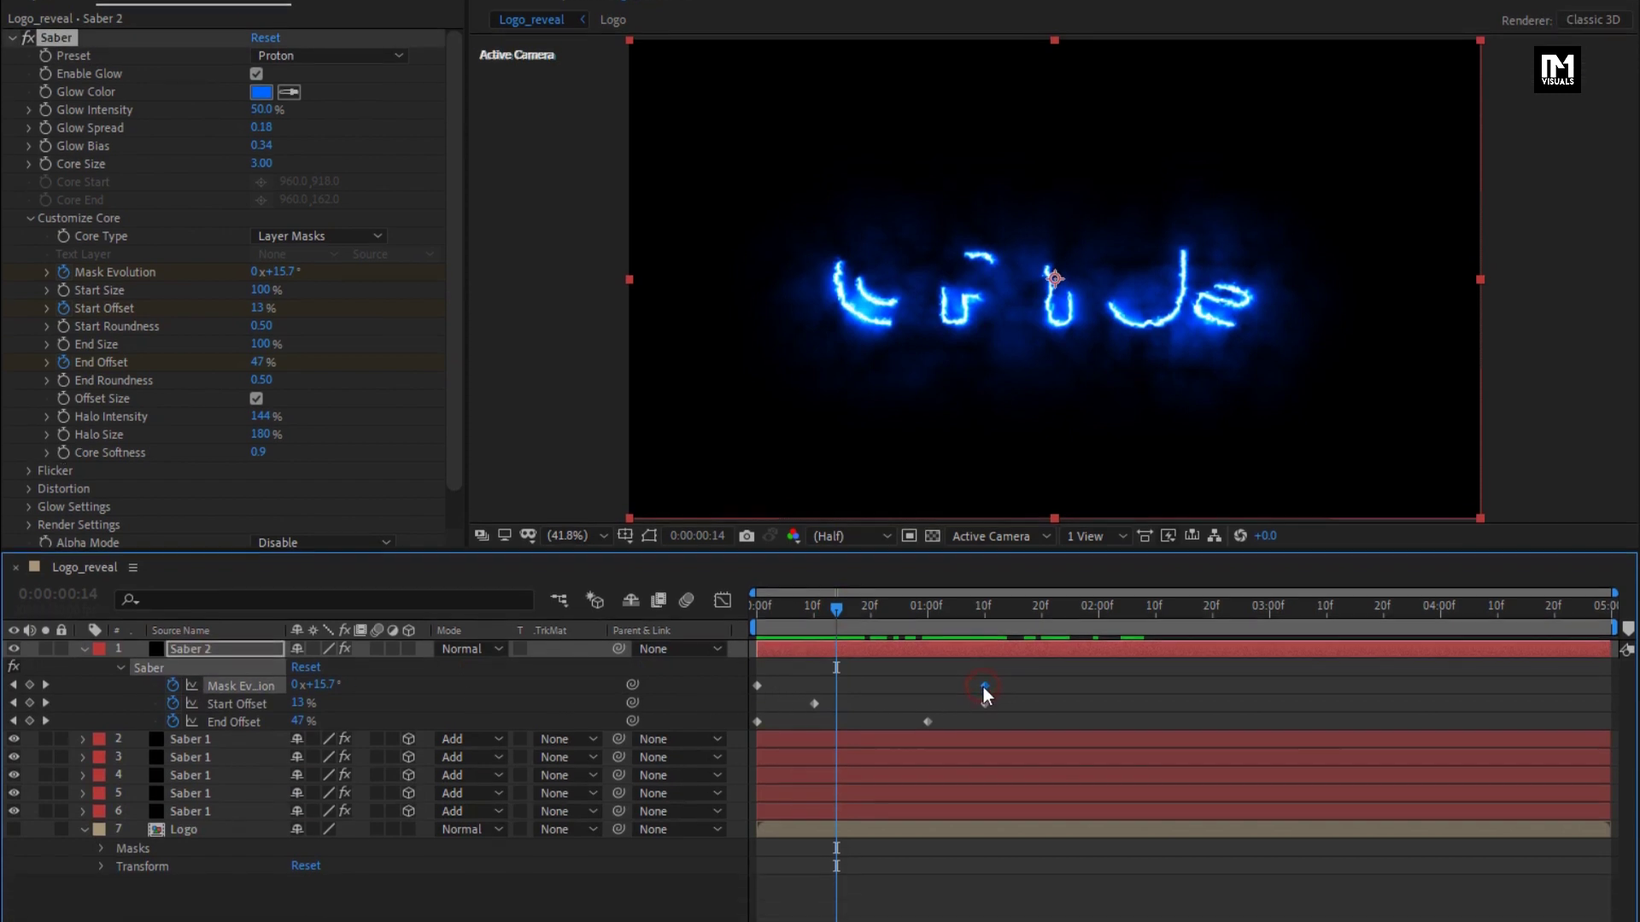
right_click(984, 736)
mouse_move(1196, 879)
click(1272, 715)
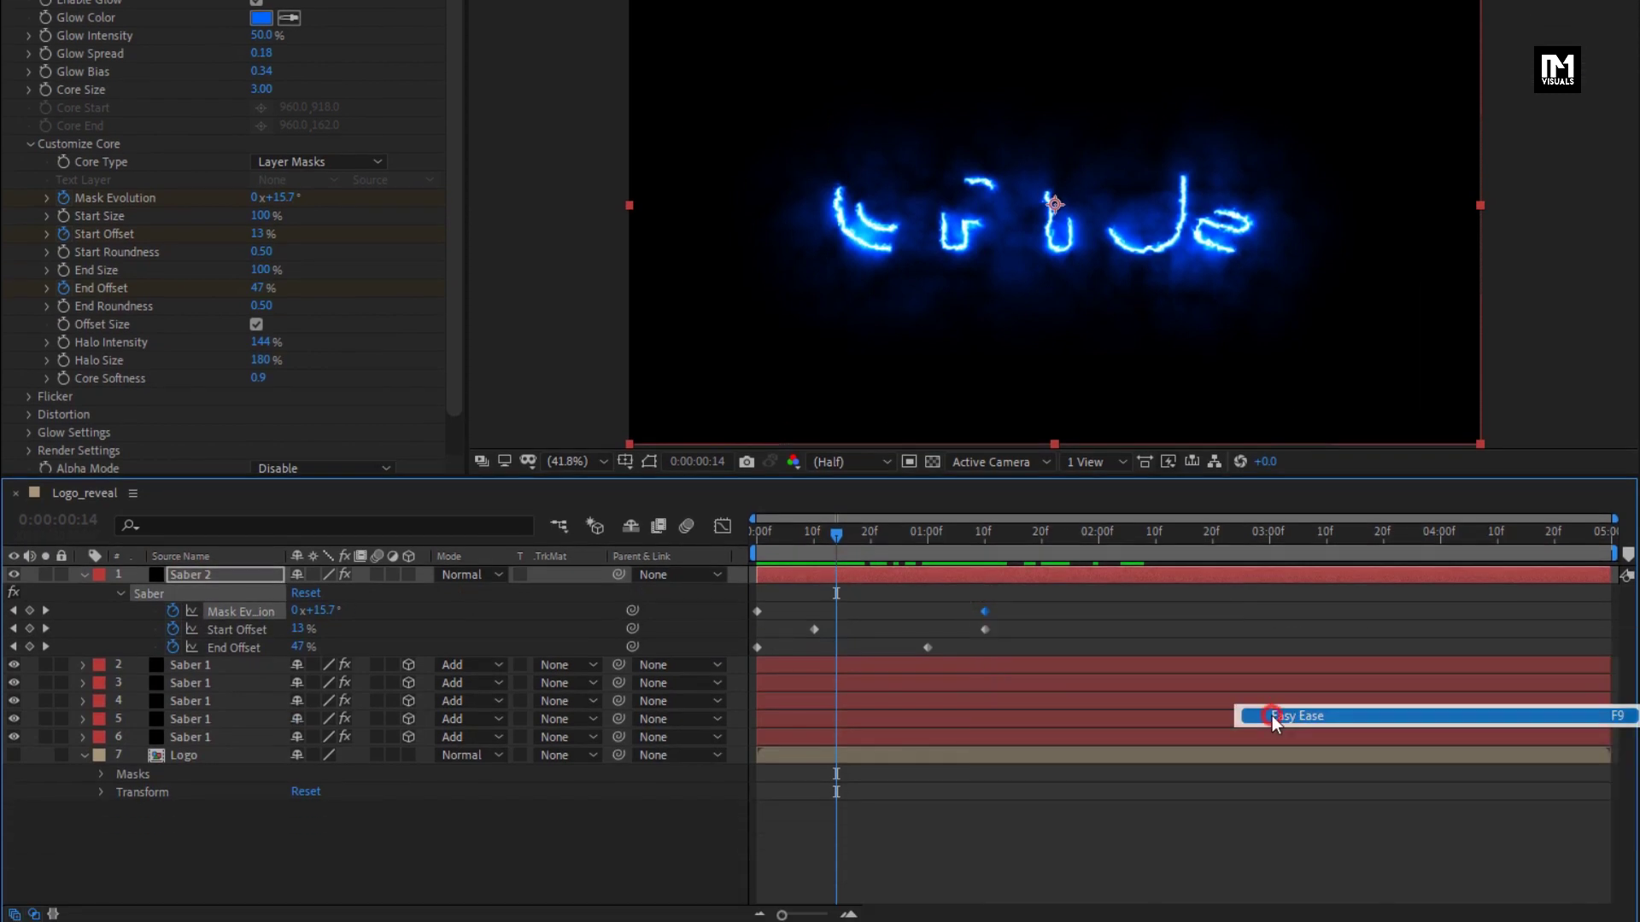
click(725, 526)
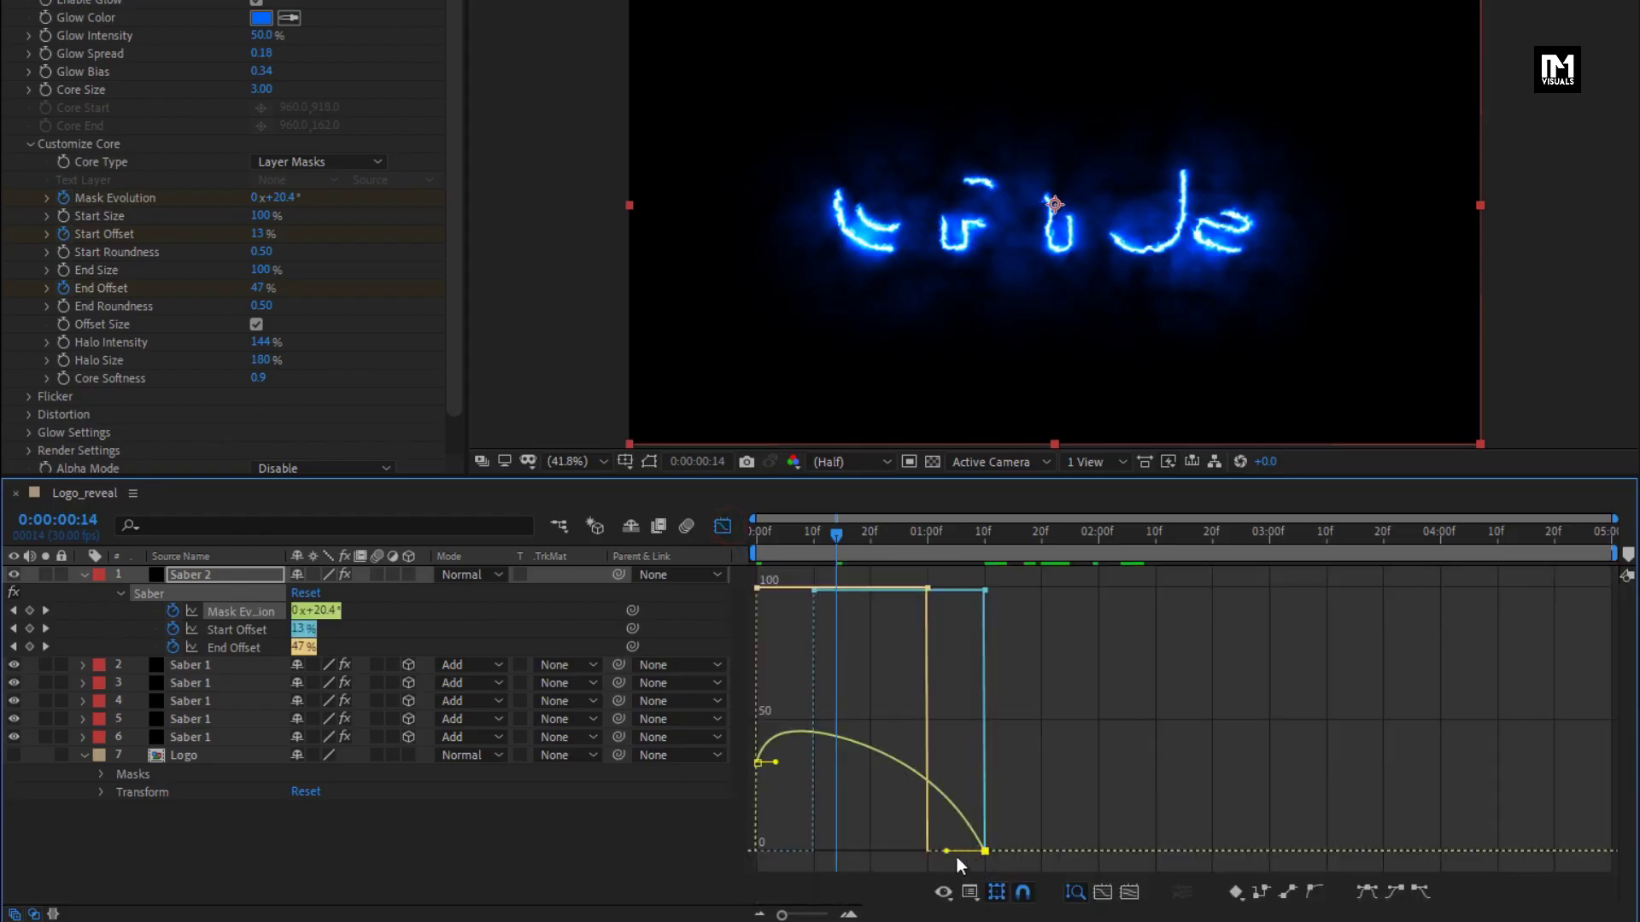
drag(948, 852, 823, 849)
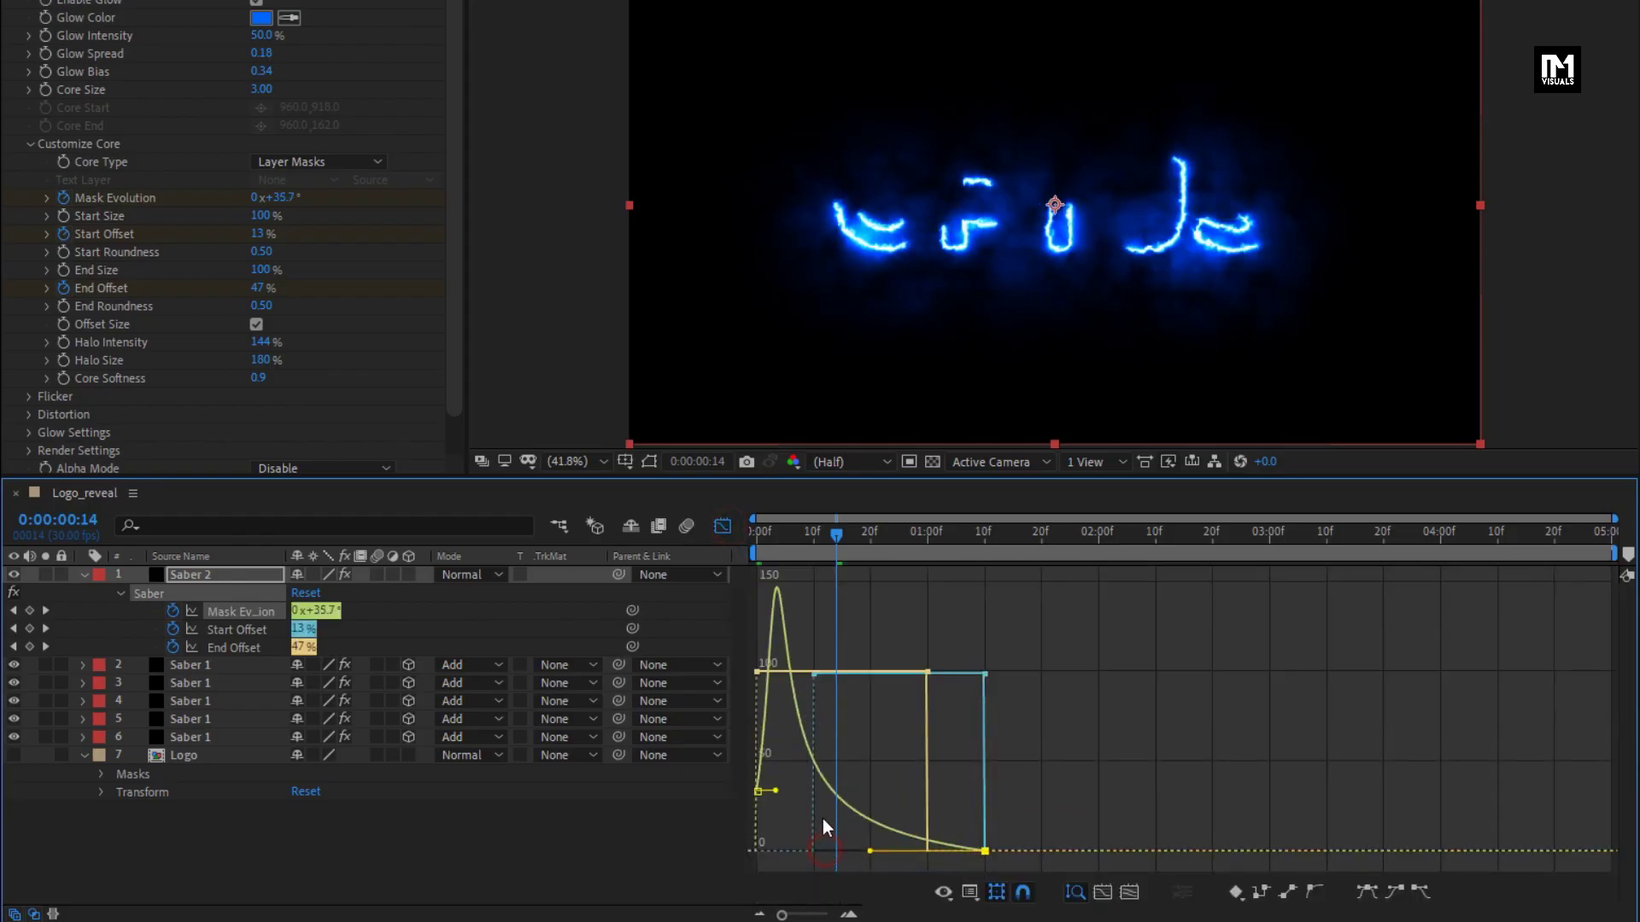
click(725, 532)
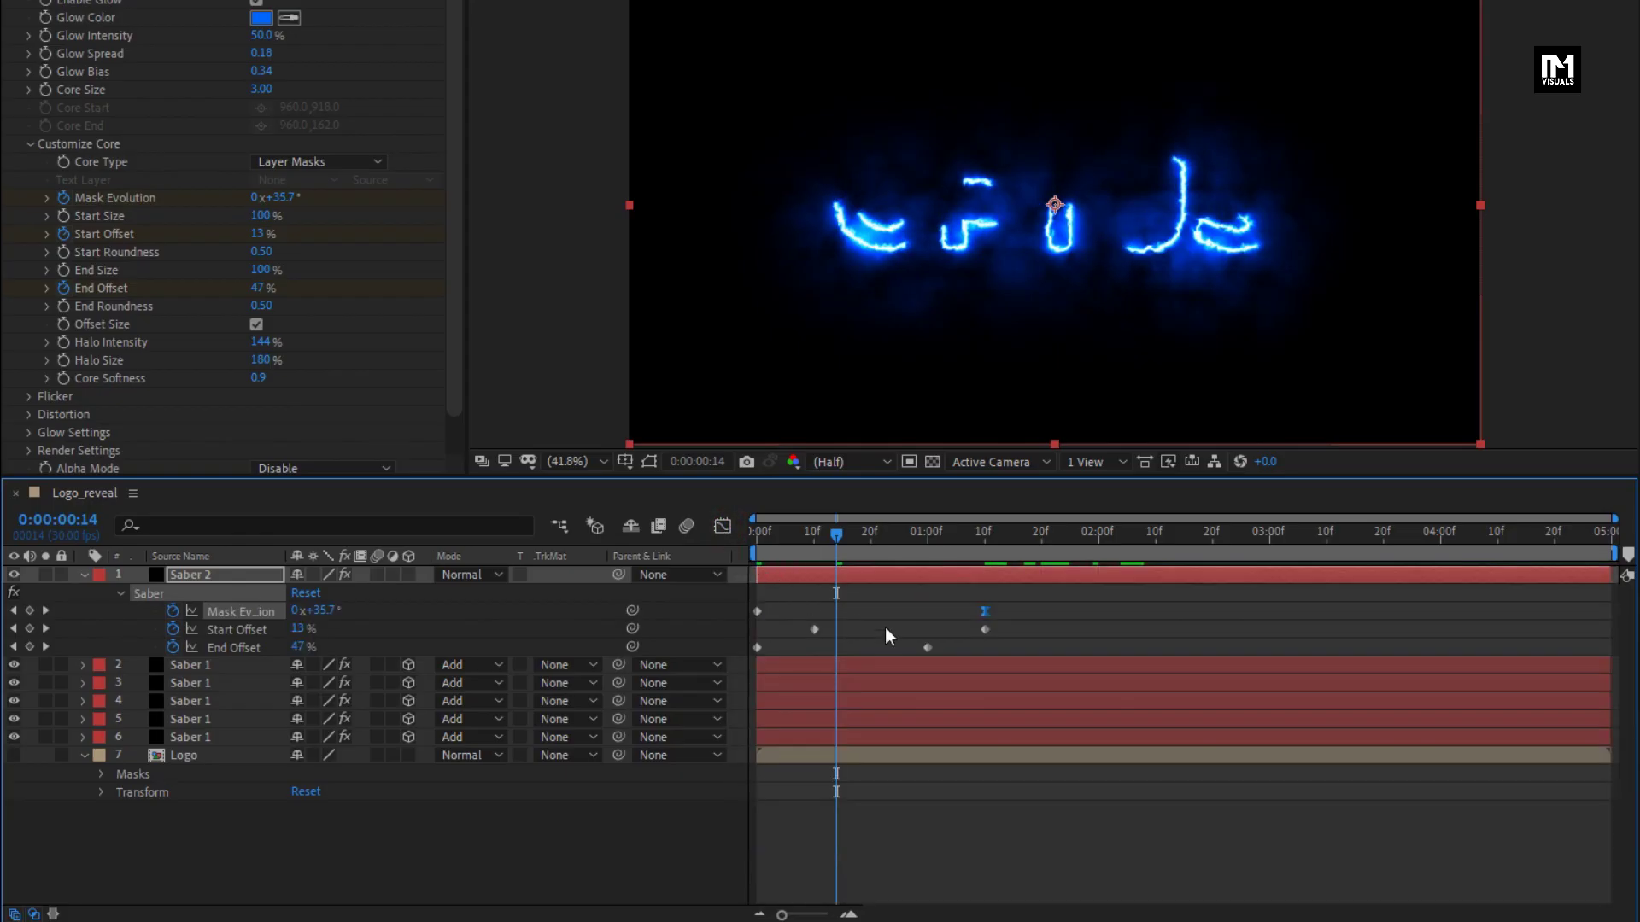
Step: Apply Easy Ease to both Start Offset keyframes and pull their speed-graph handles together into a sharp central peak
drag(1005, 628, 806, 633)
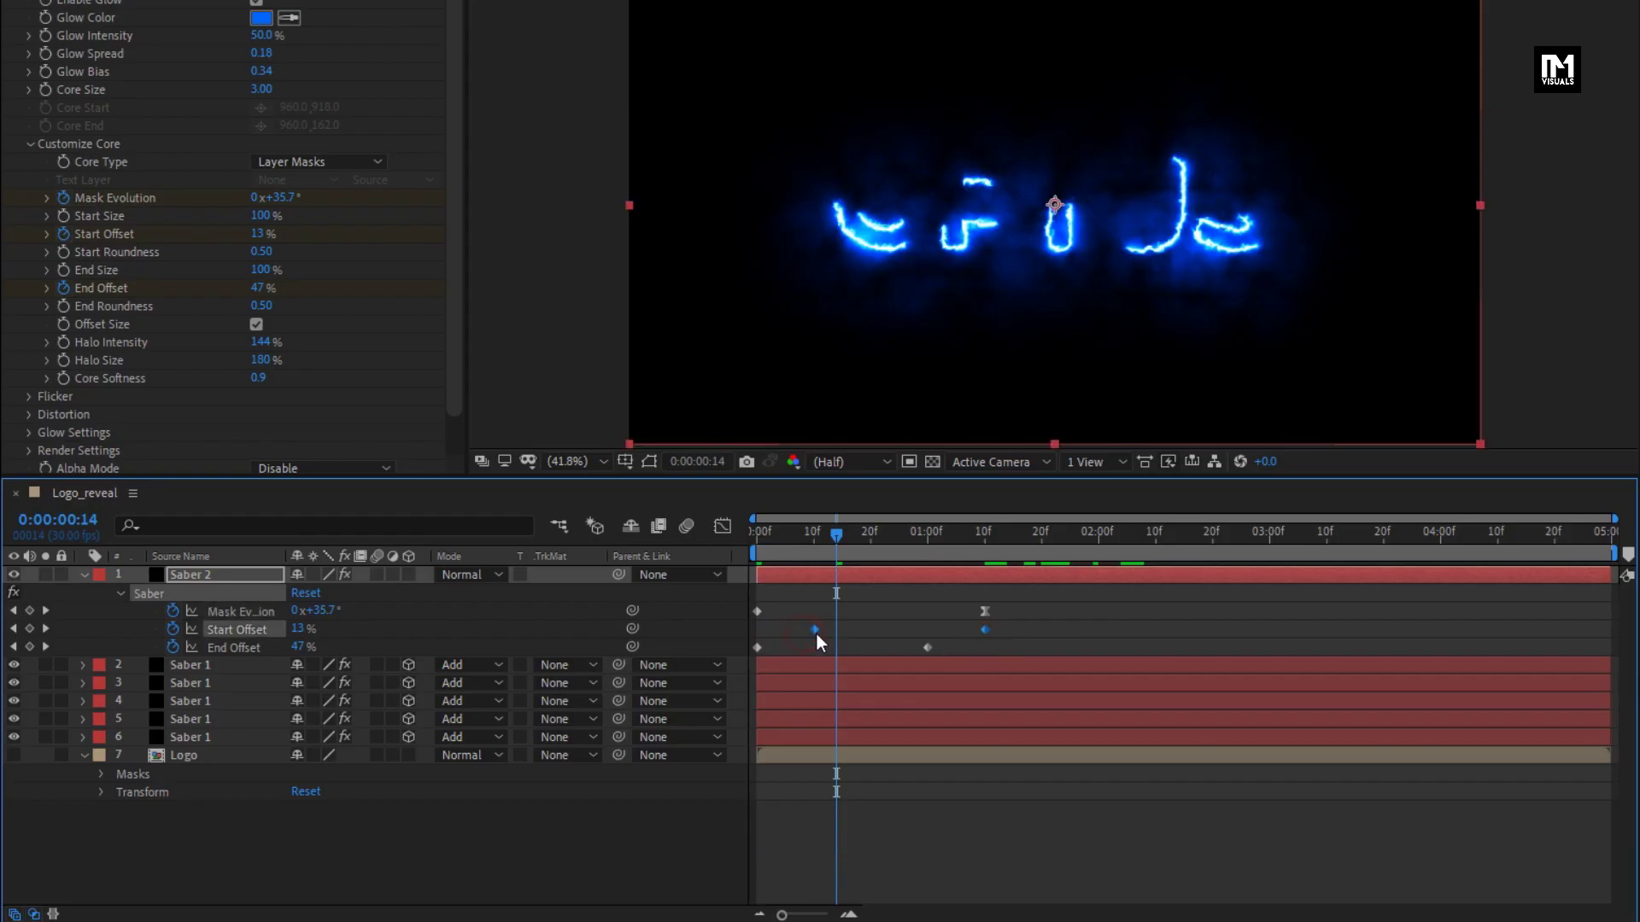
right_click(815, 632)
mouse_move(940, 897)
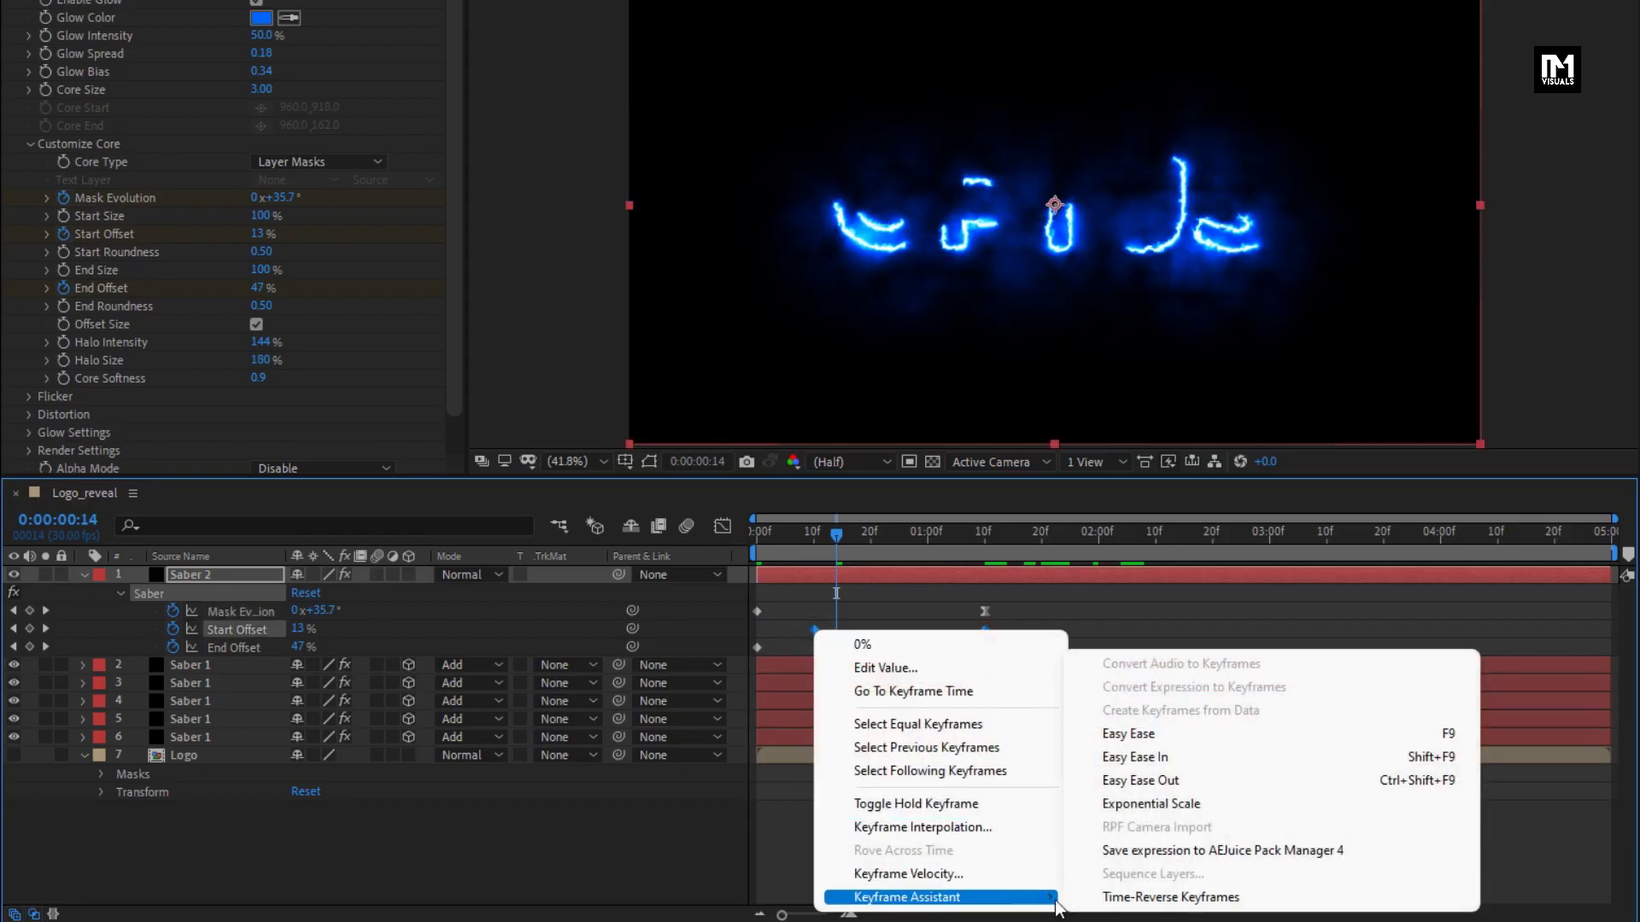
click(1110, 738)
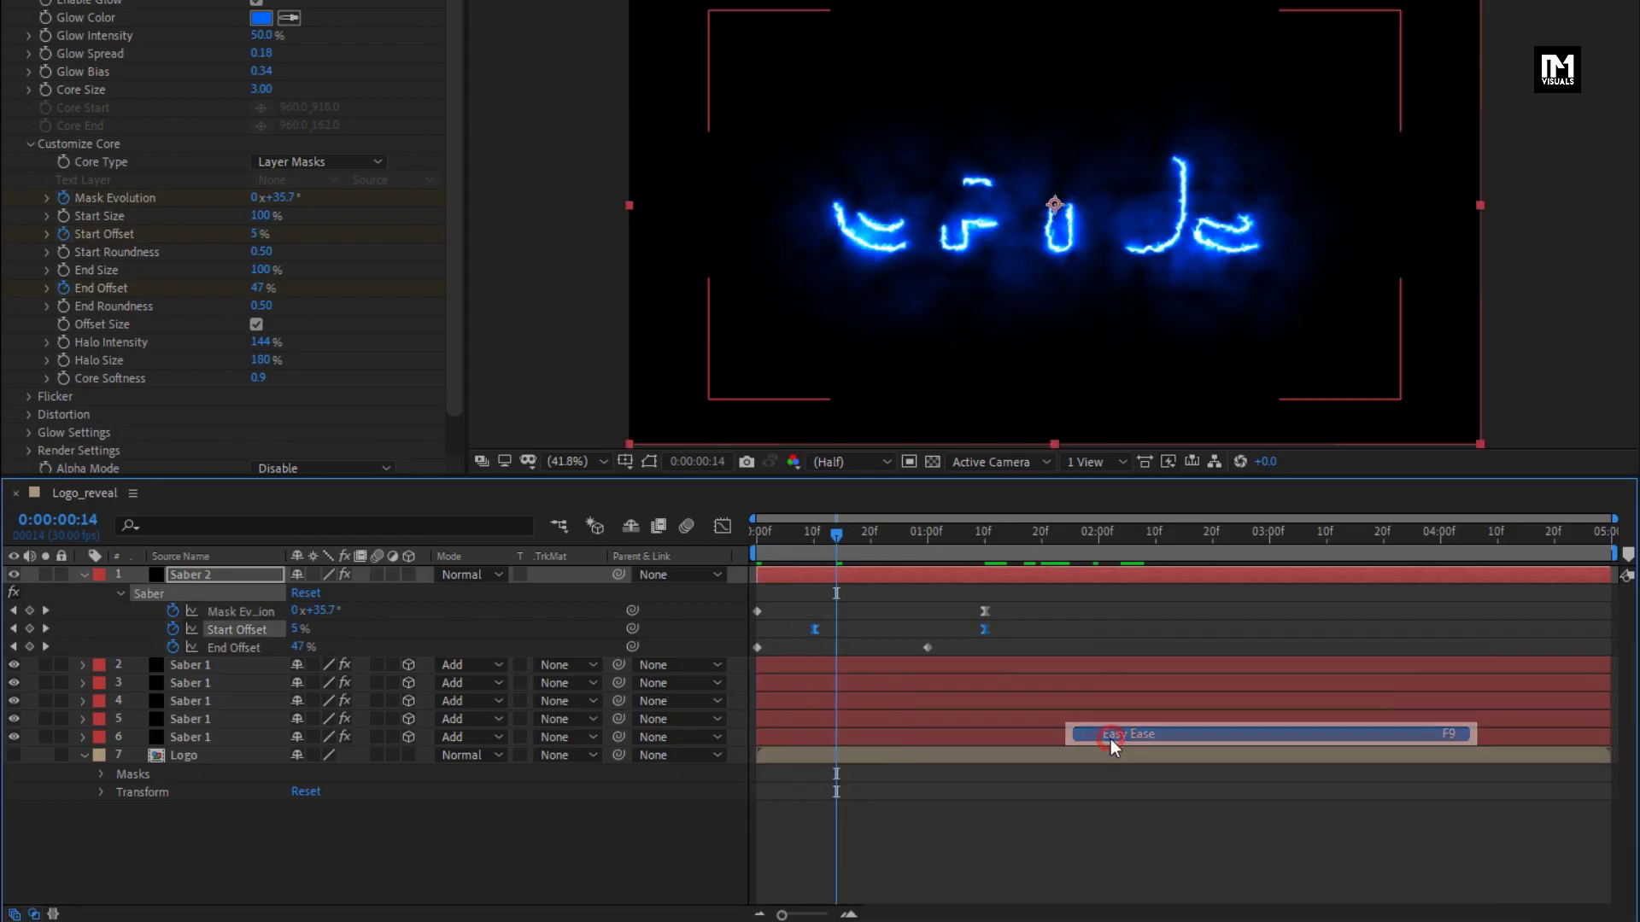
click(730, 533)
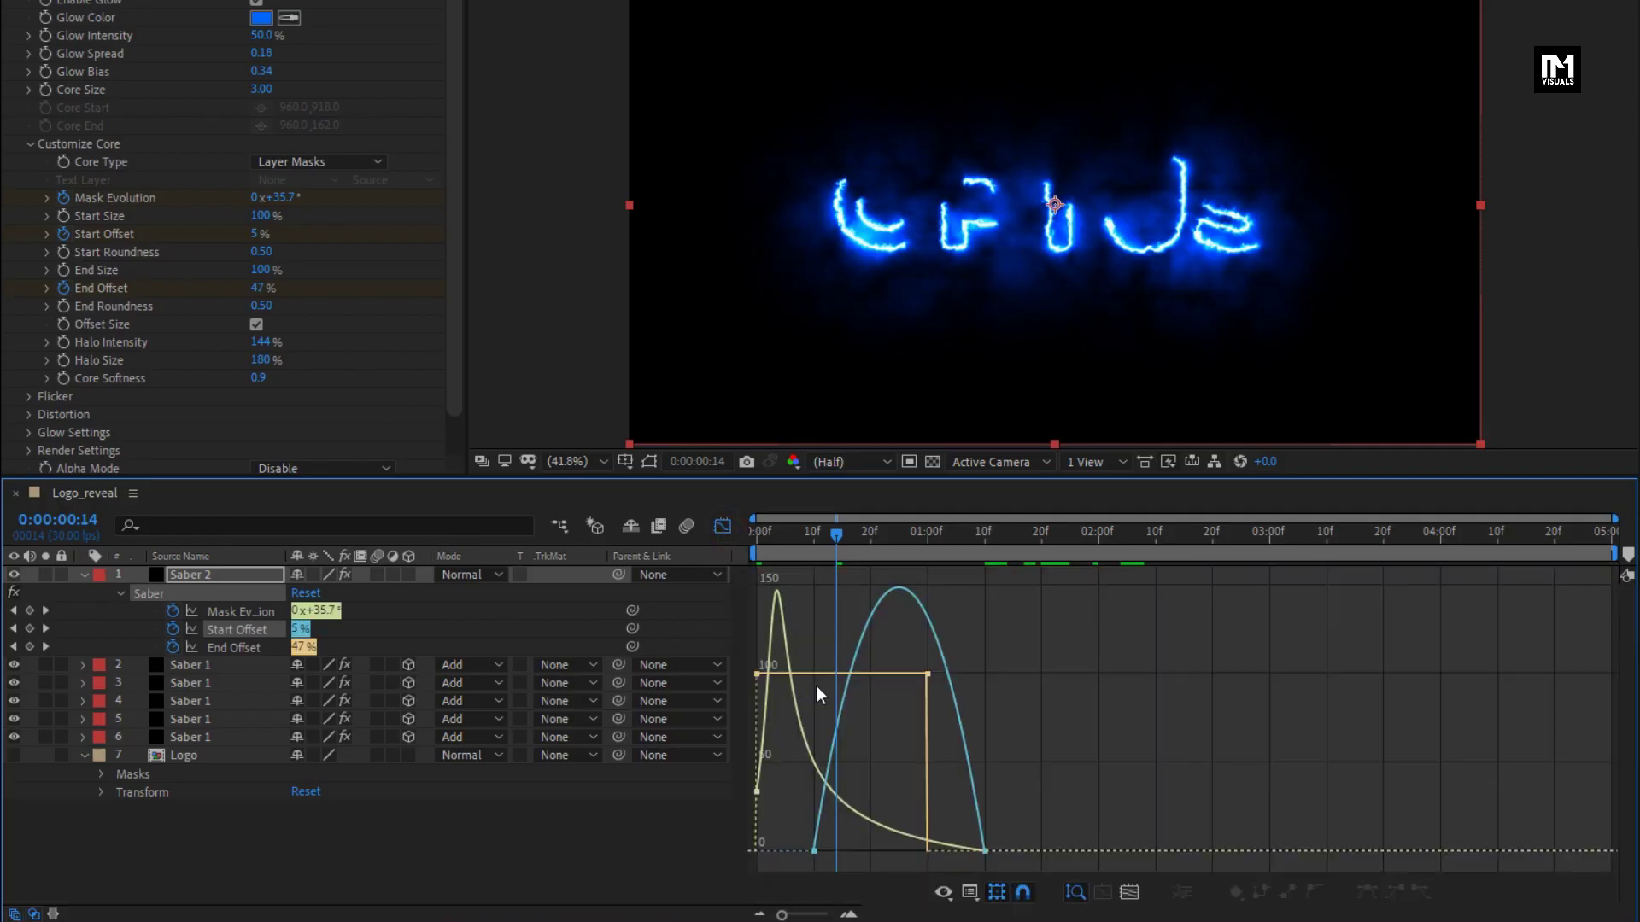
click(973, 846)
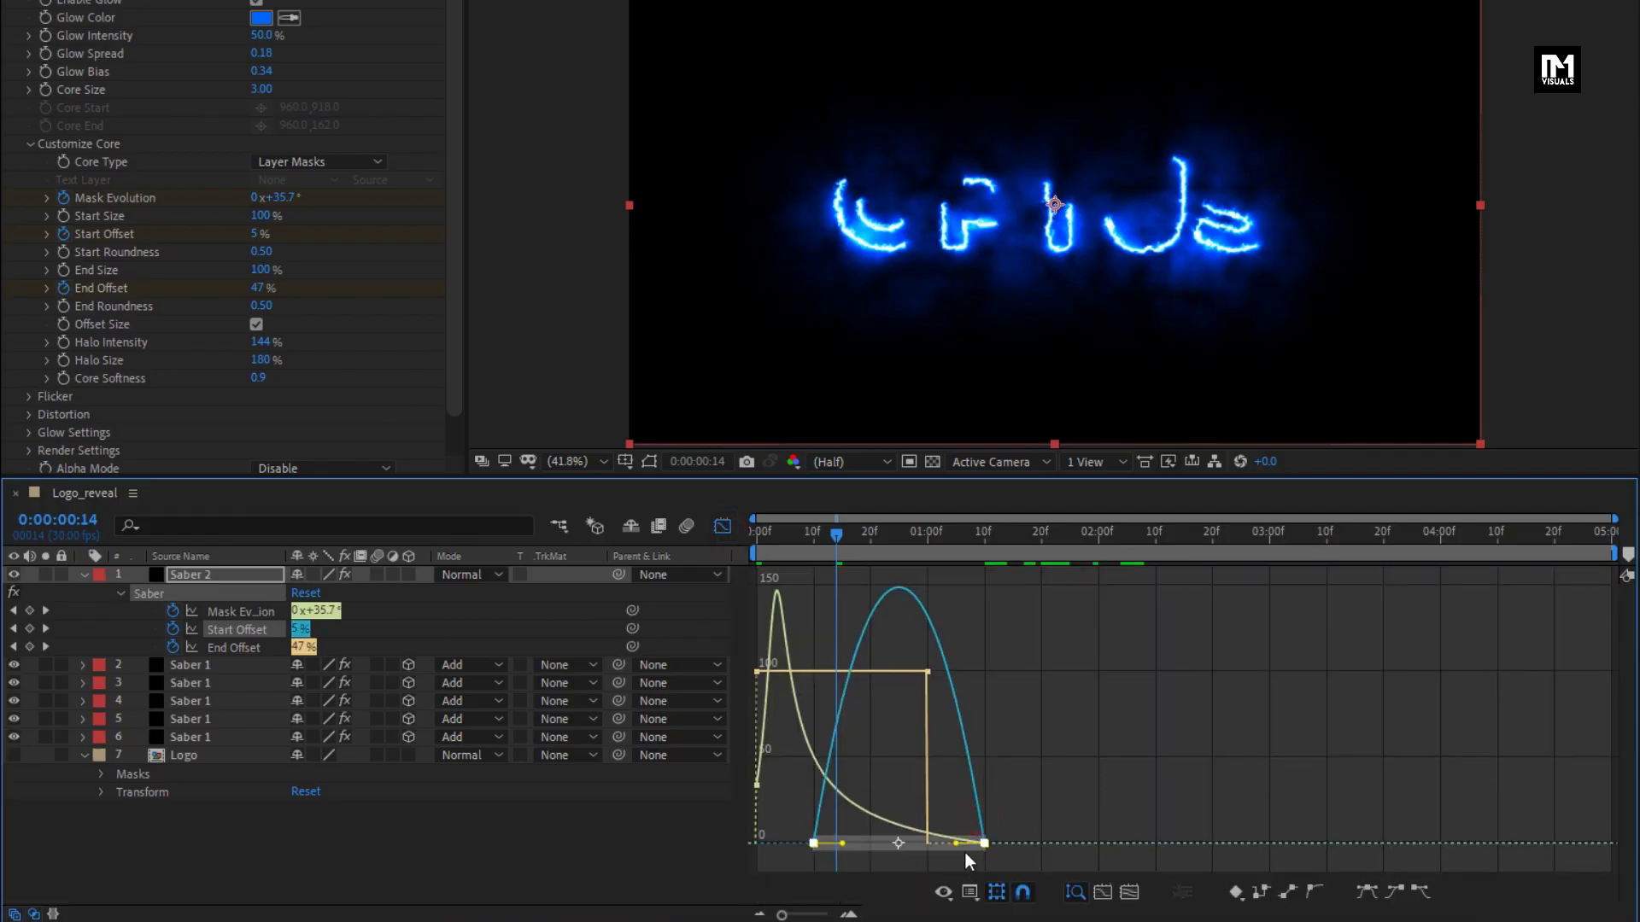
drag(953, 845, 893, 849)
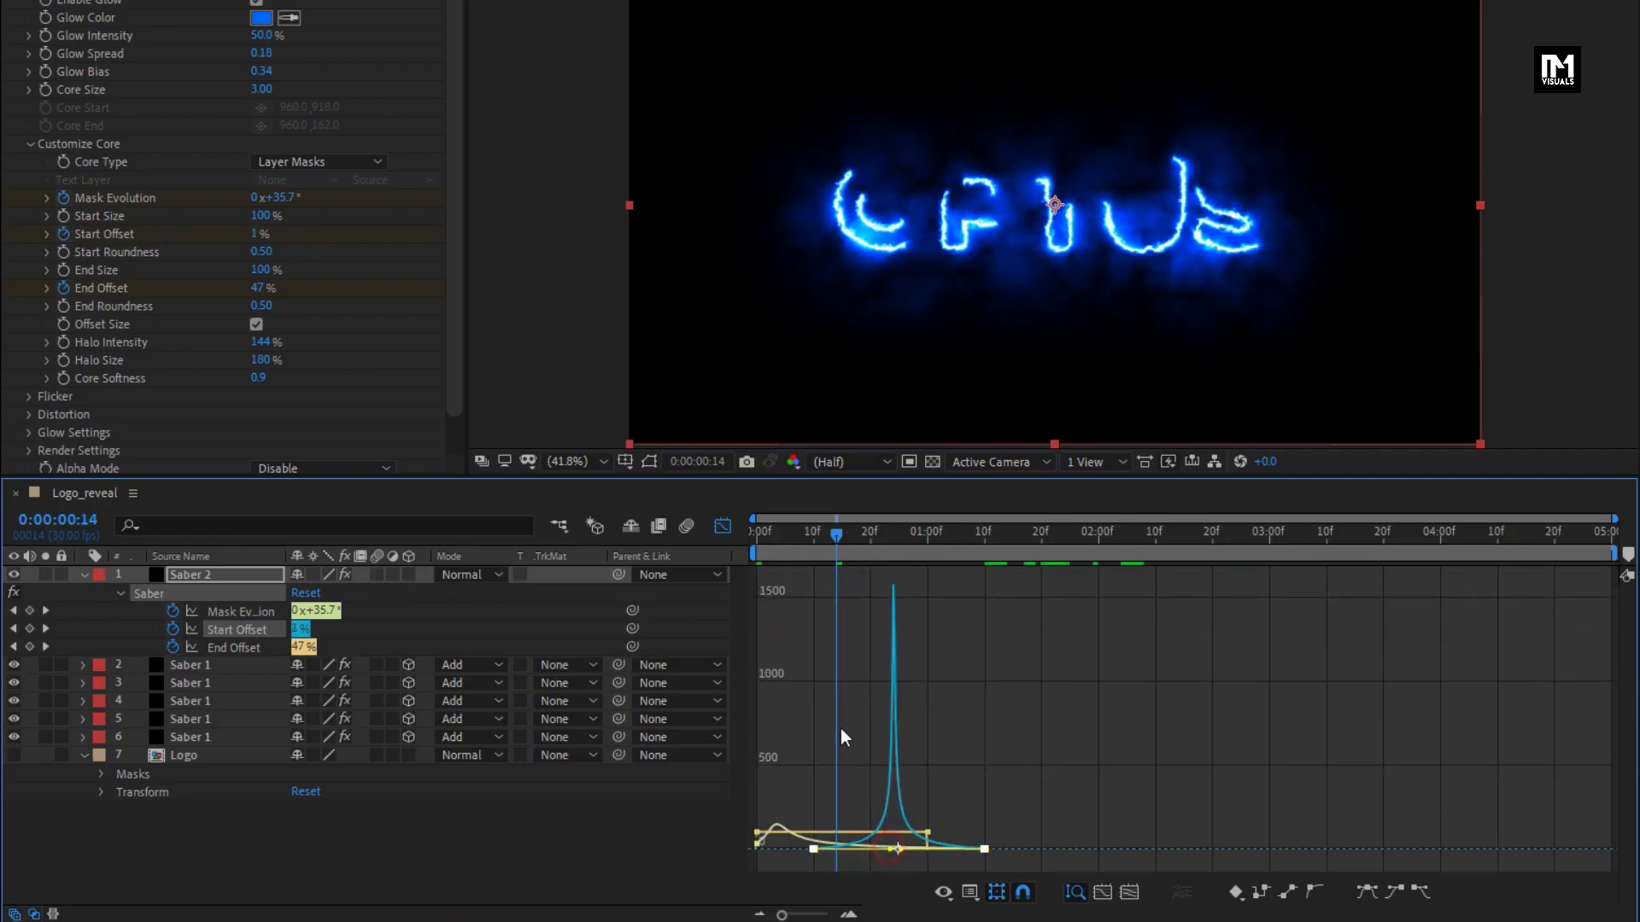
click(723, 526)
Step: Apply Easy Ease to the End Offset keyframe at 0:00:01:00 and extend its incoming speed-graph handle toward the start for an early speed peak
click(929, 648)
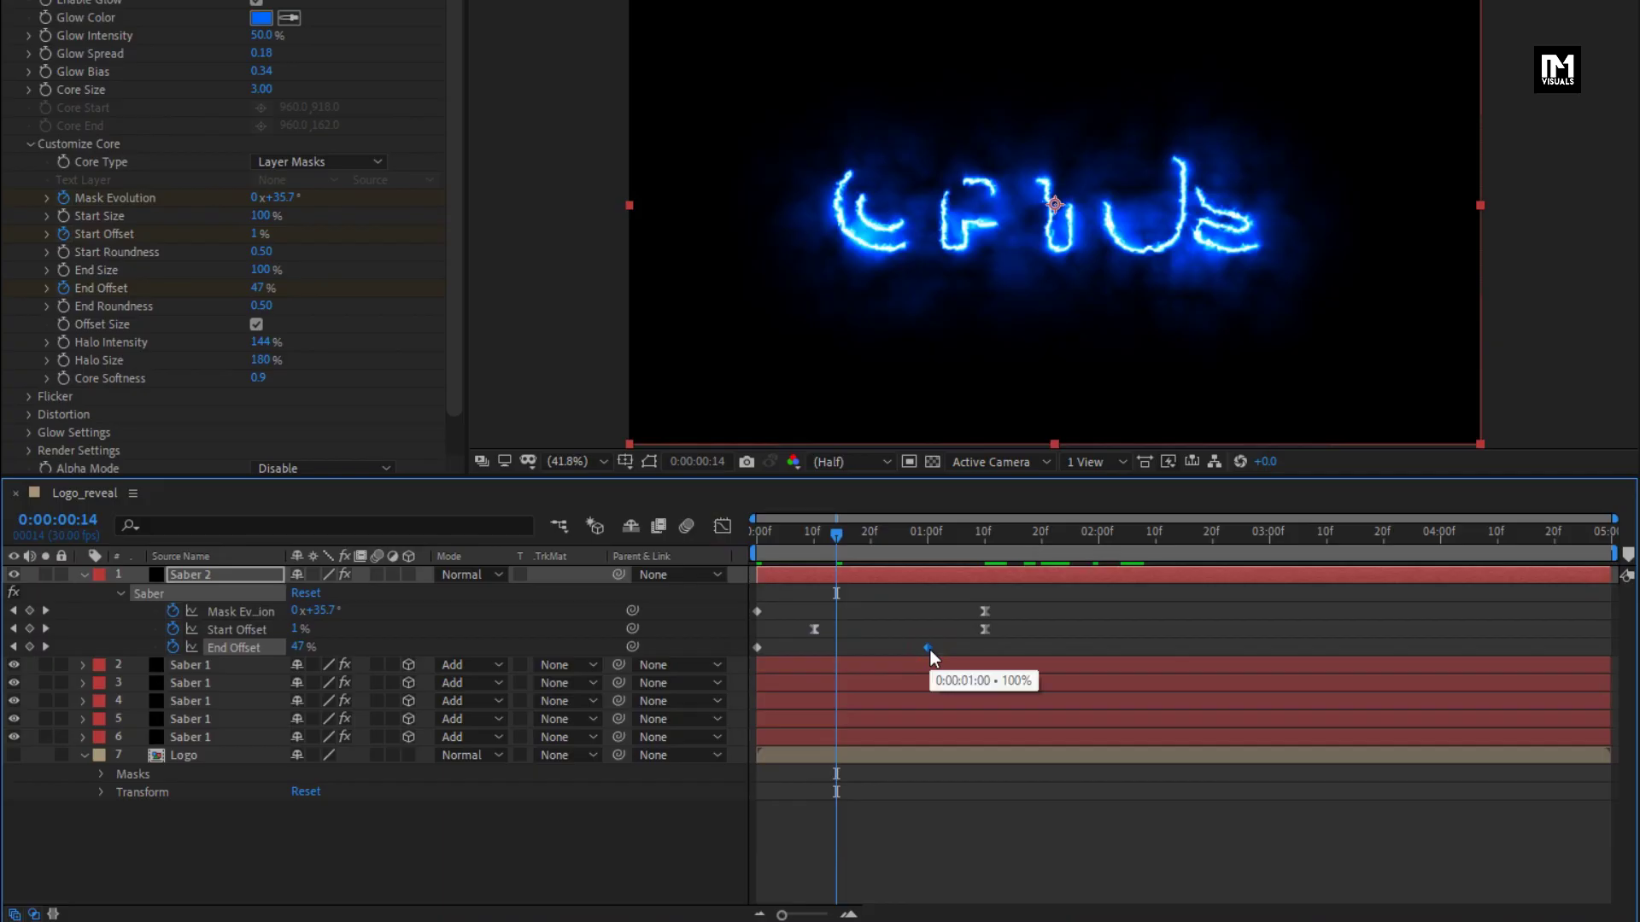
right_click(930, 649)
mouse_move(1166, 647)
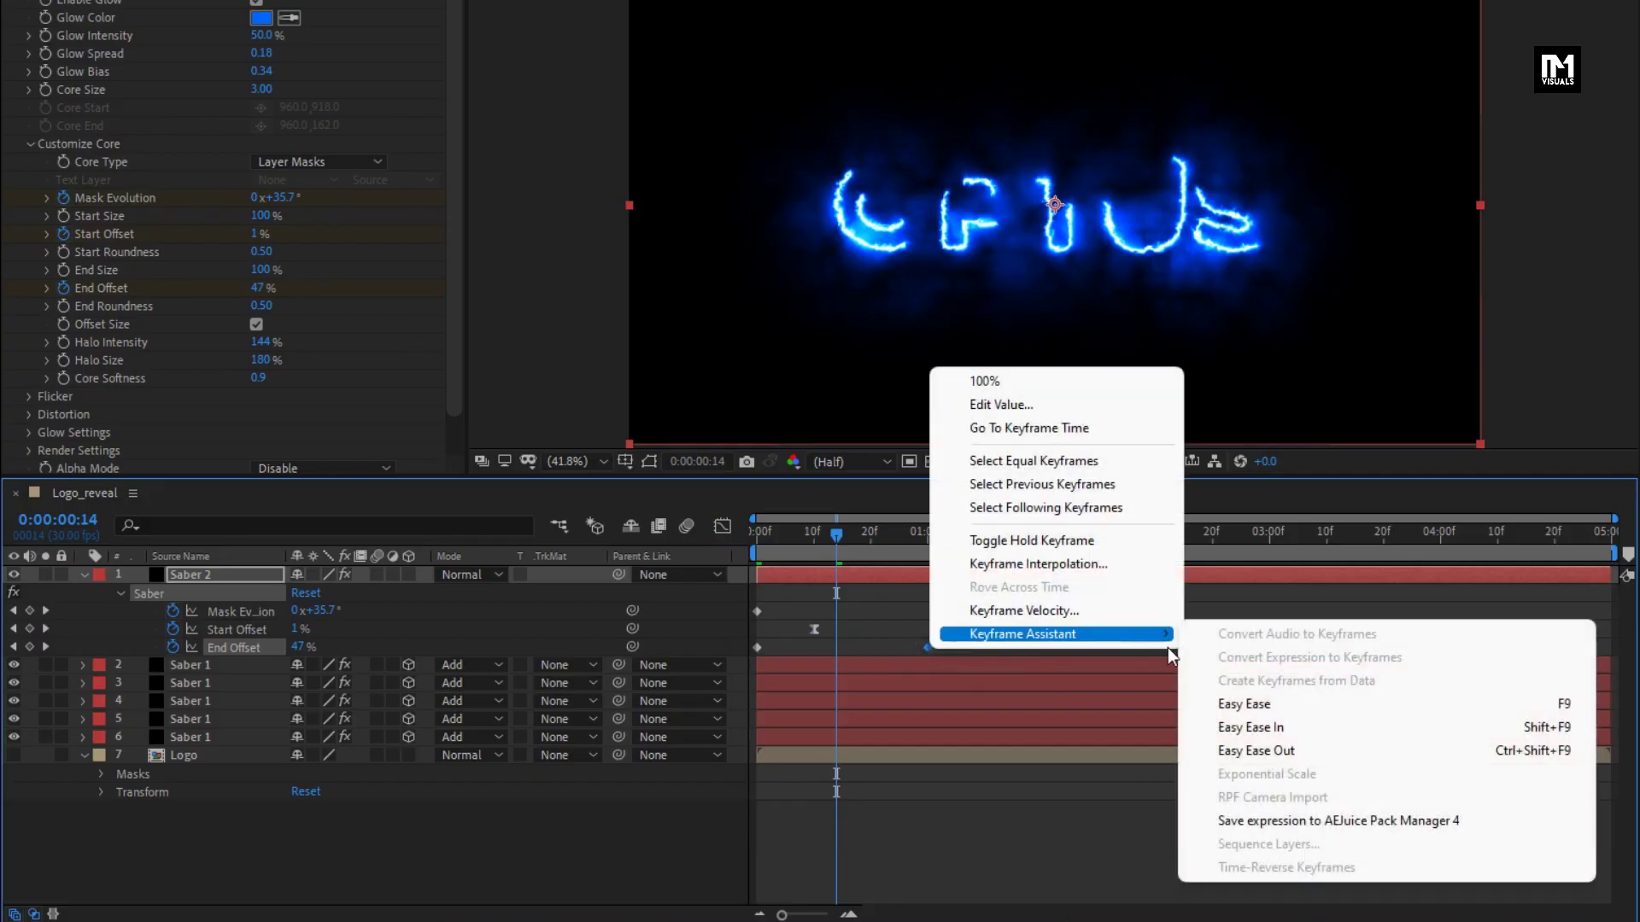
click(1224, 707)
click(716, 523)
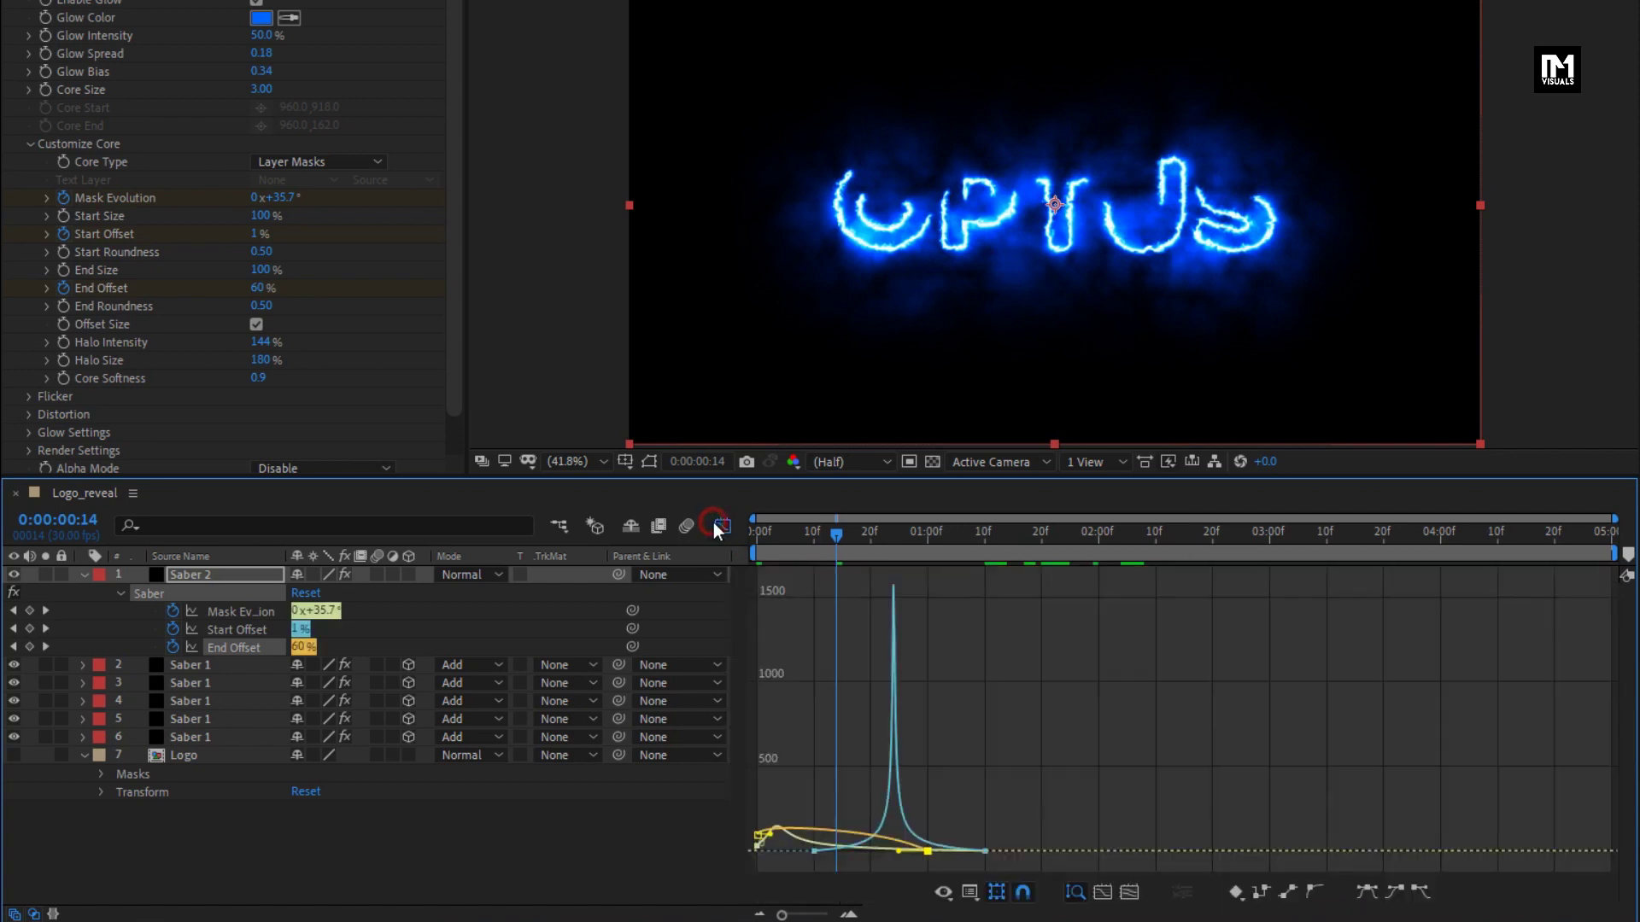
drag(899, 853, 842, 851)
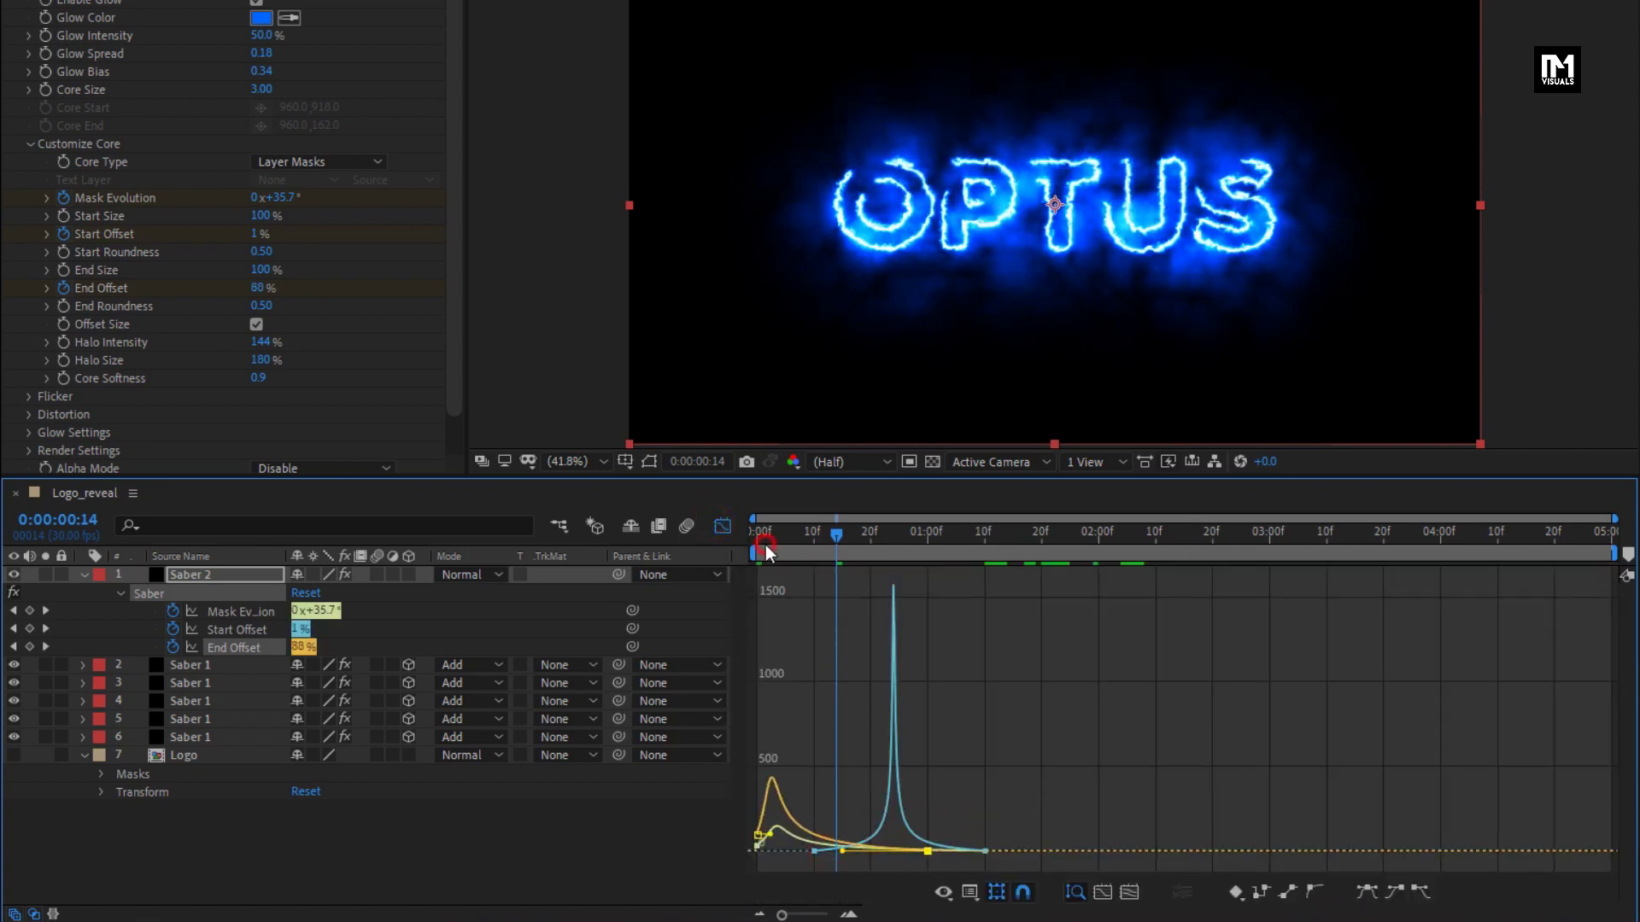
mouse_move(765, 545)
mouse_down()
mouse_move(980, 547)
mouse_move(791, 556)
mouse_up()
click(722, 527)
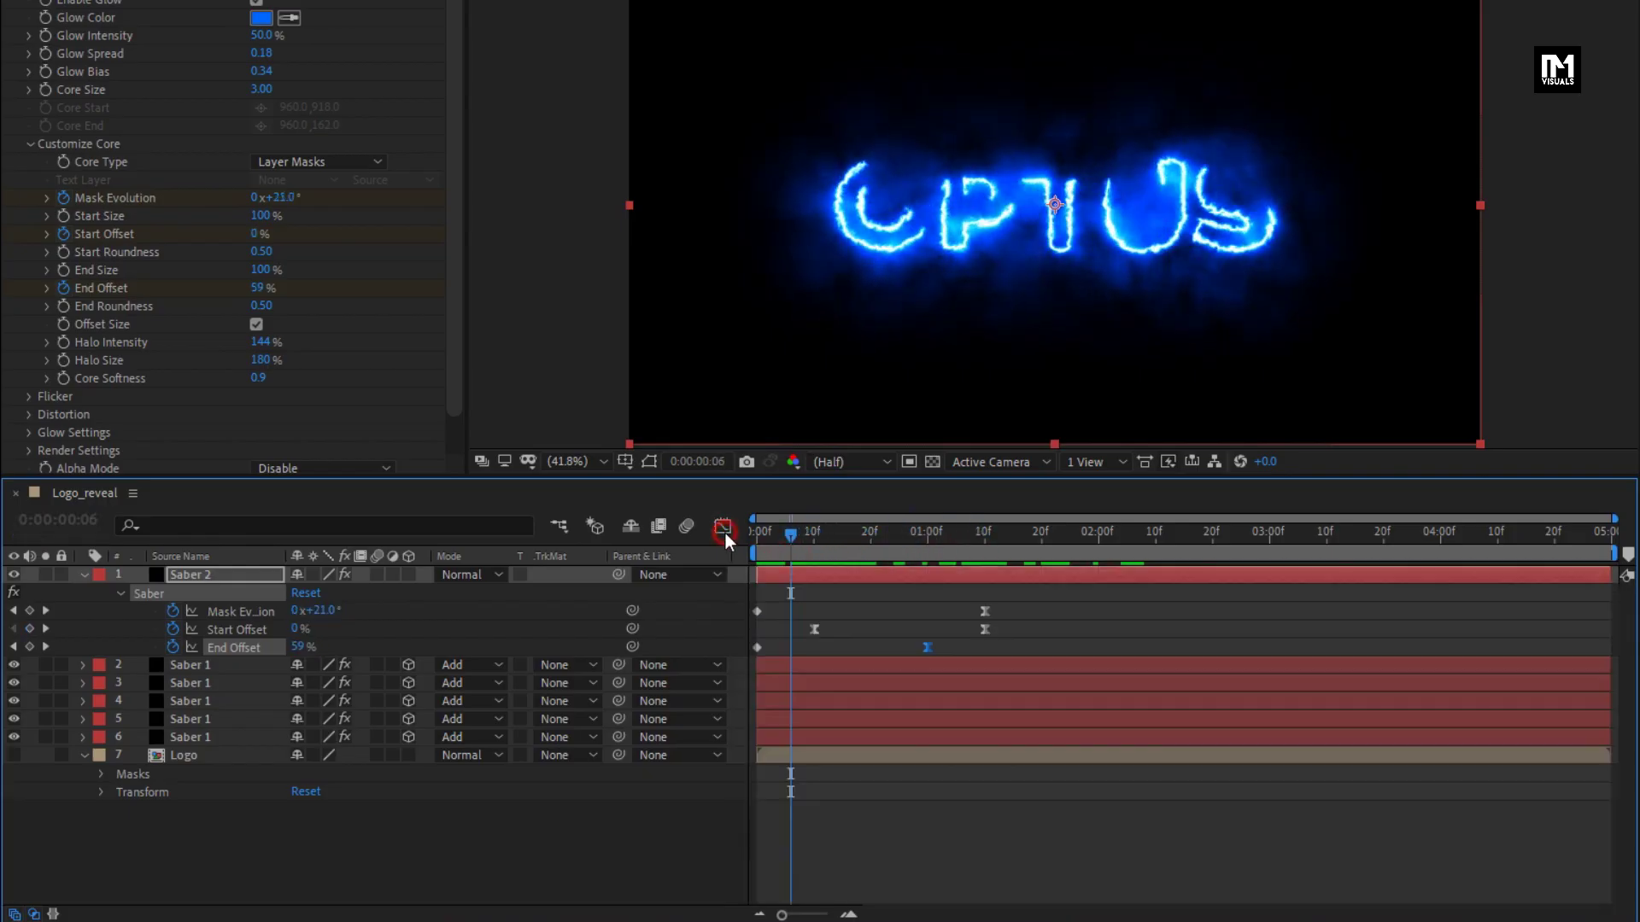
Step: Collapse the Saber 2 layer's properties and duplicate the layer
key(ctrl+d)
click(86, 576)
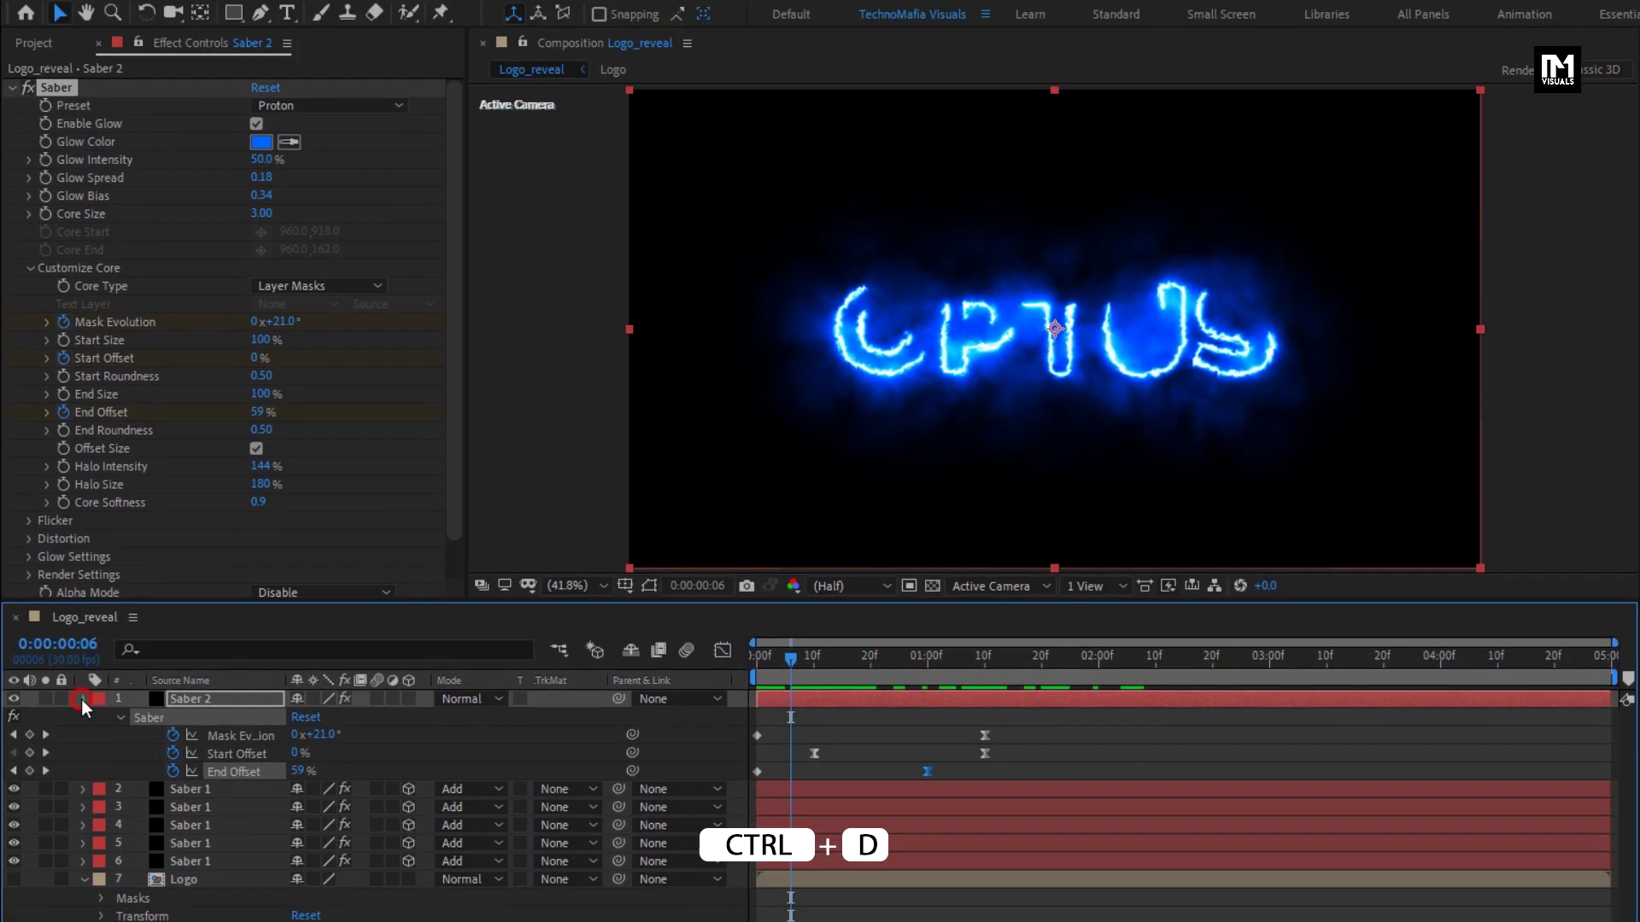
click(82, 701)
click(198, 699)
key(ctrl+d)
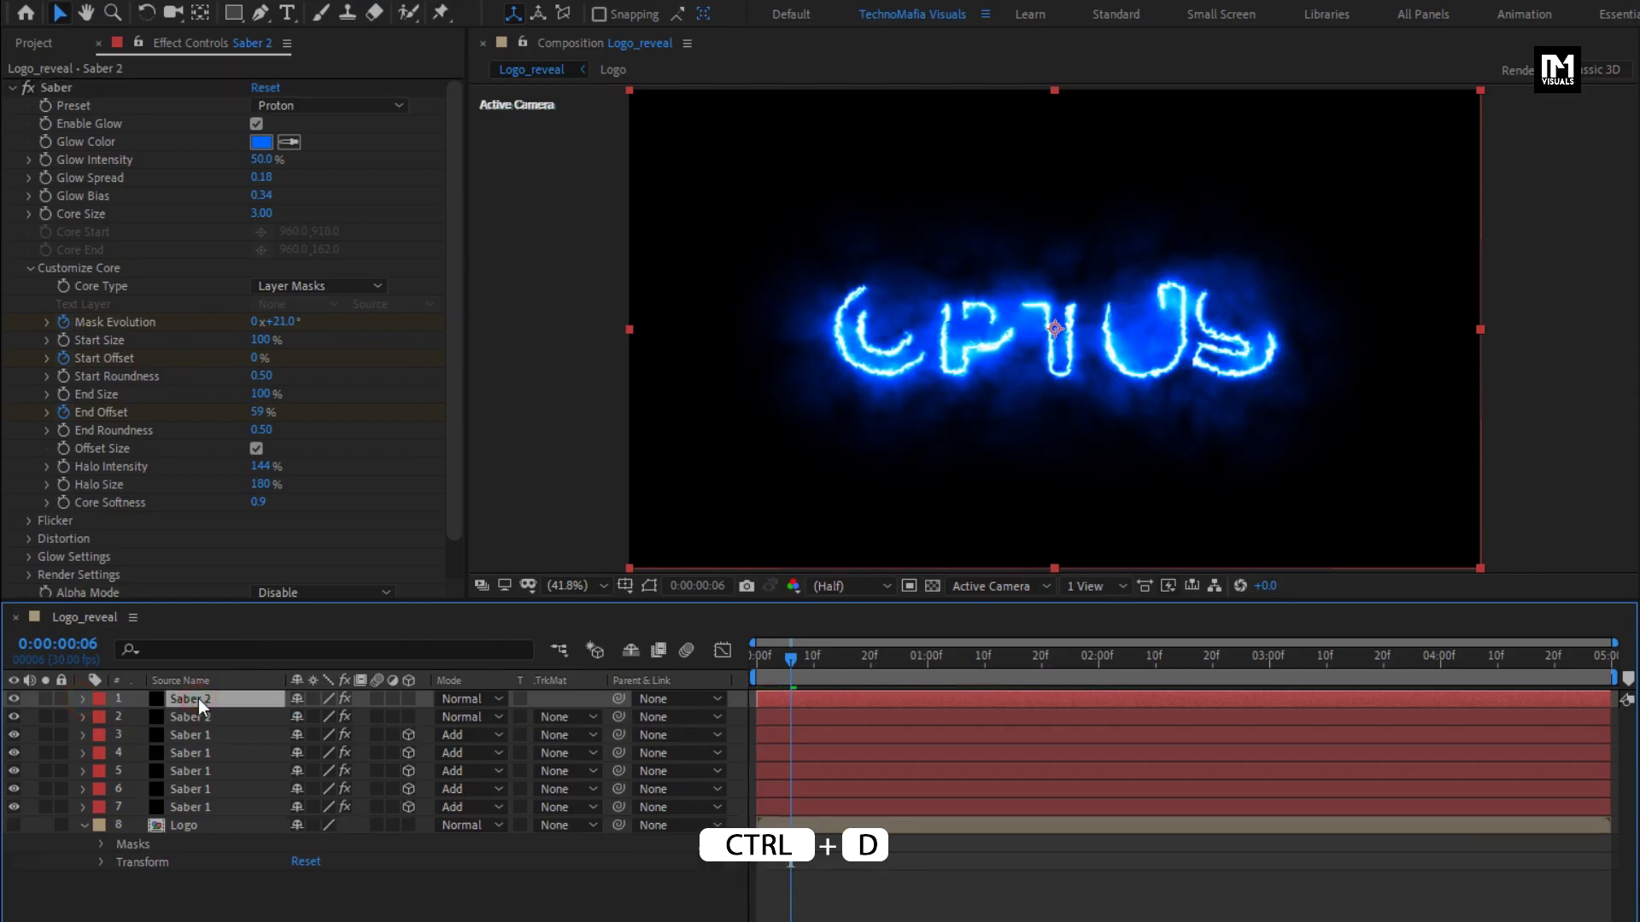
Step: On the upper Saber 2 copy, set the keyframes at 0:00:01:10 to Mask Evolution 160° and Start Offset 30%
key(u)
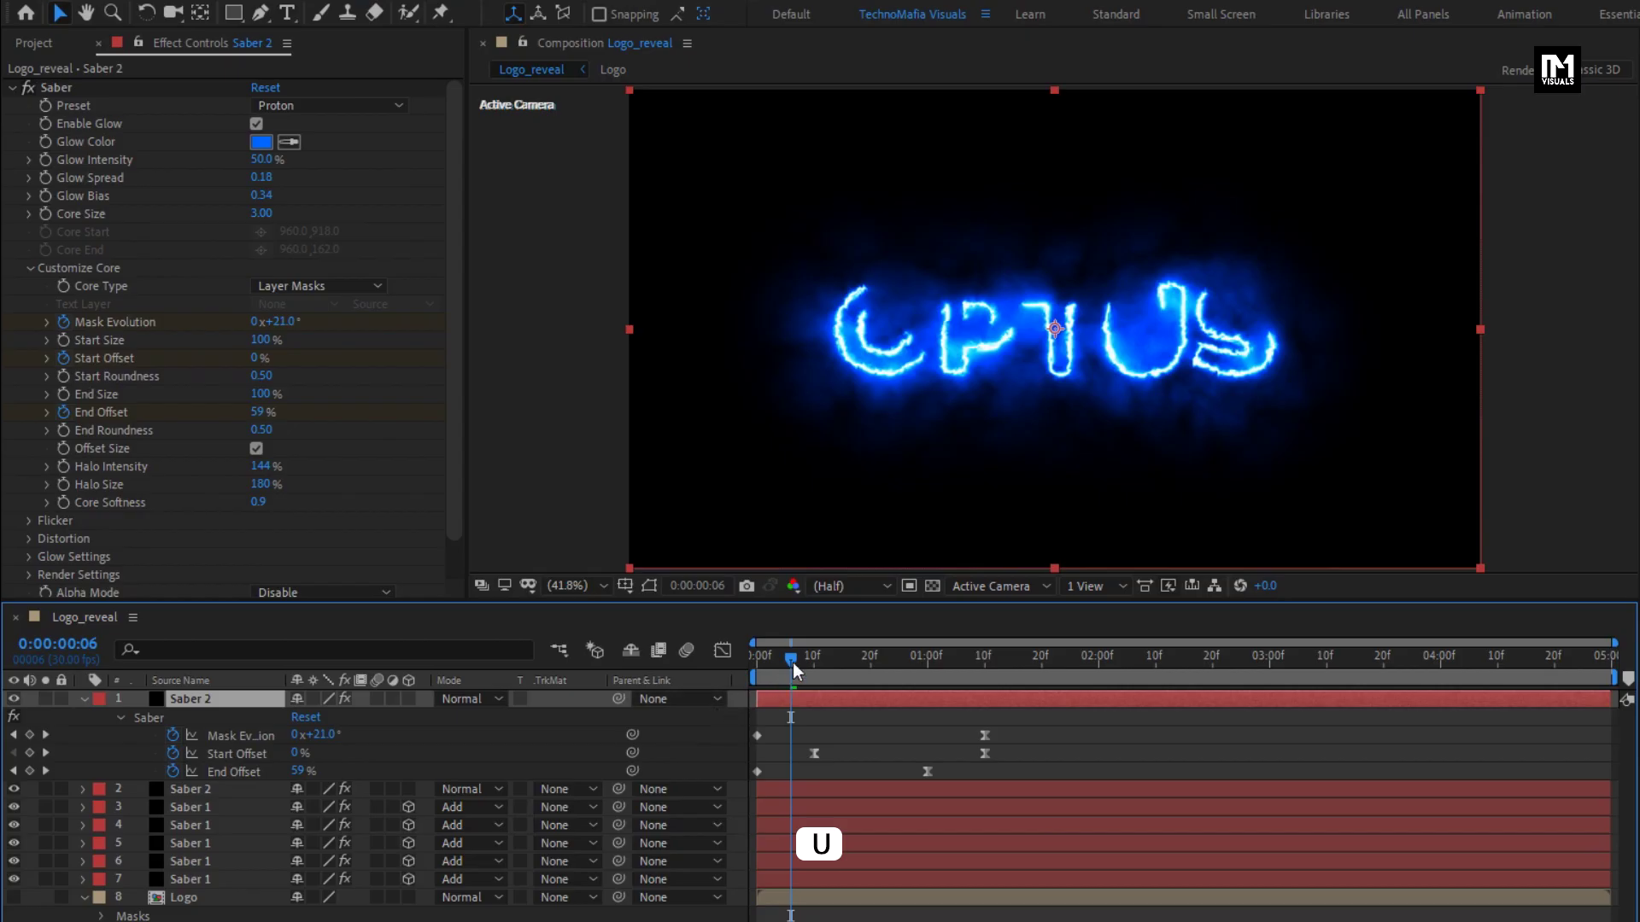
drag(793, 662, 988, 698)
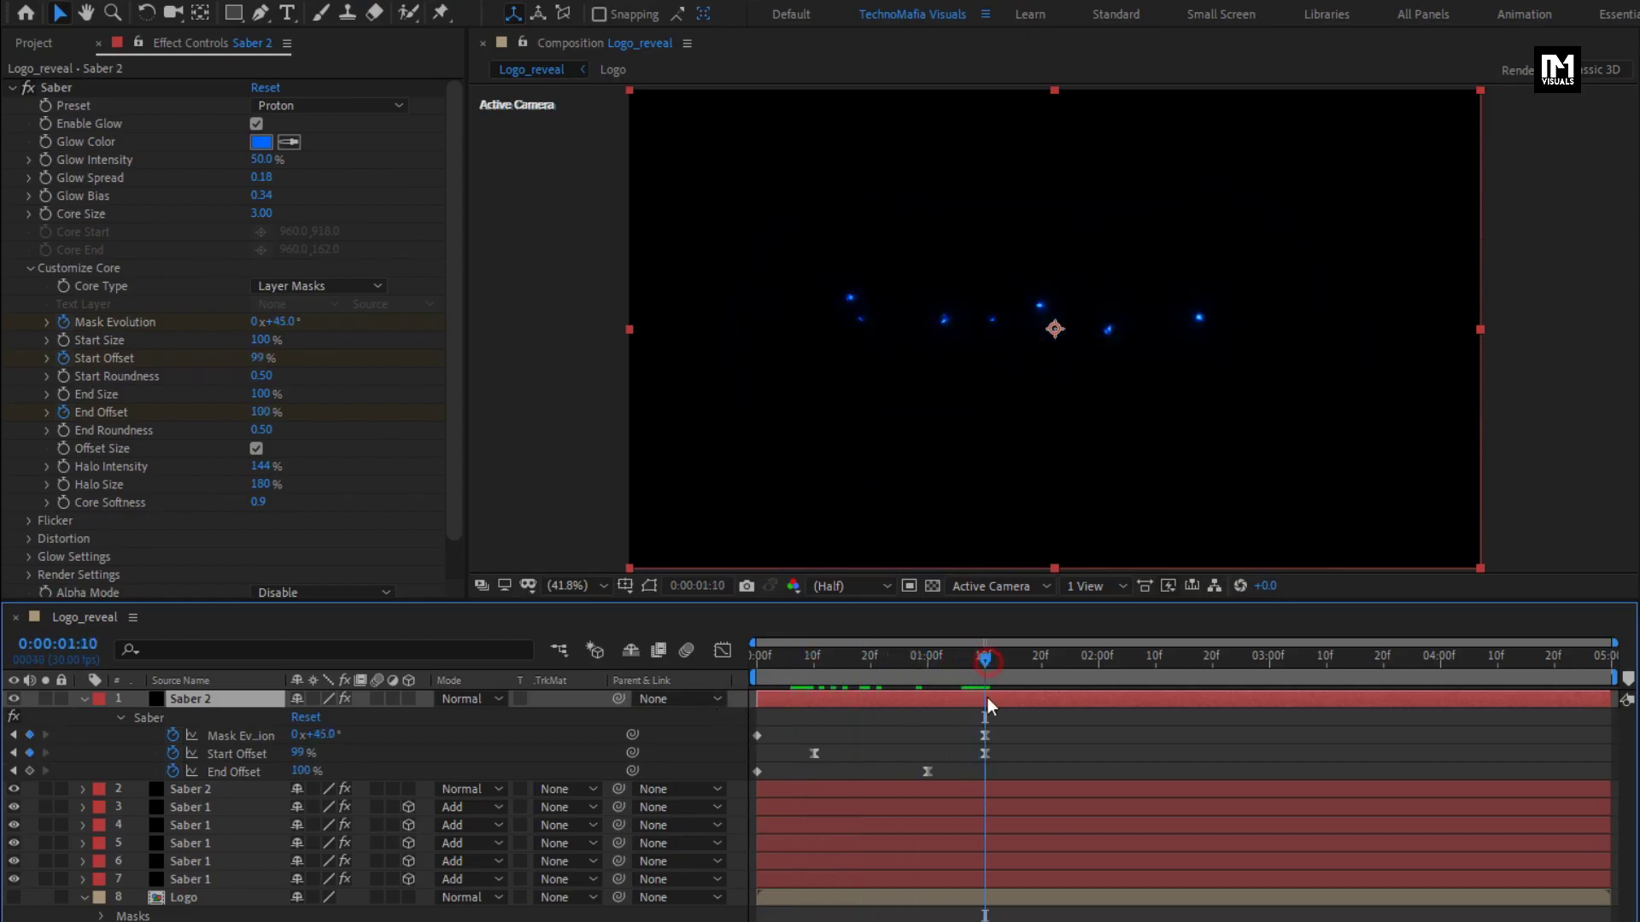
click(314, 736)
text(160)
click(266, 733)
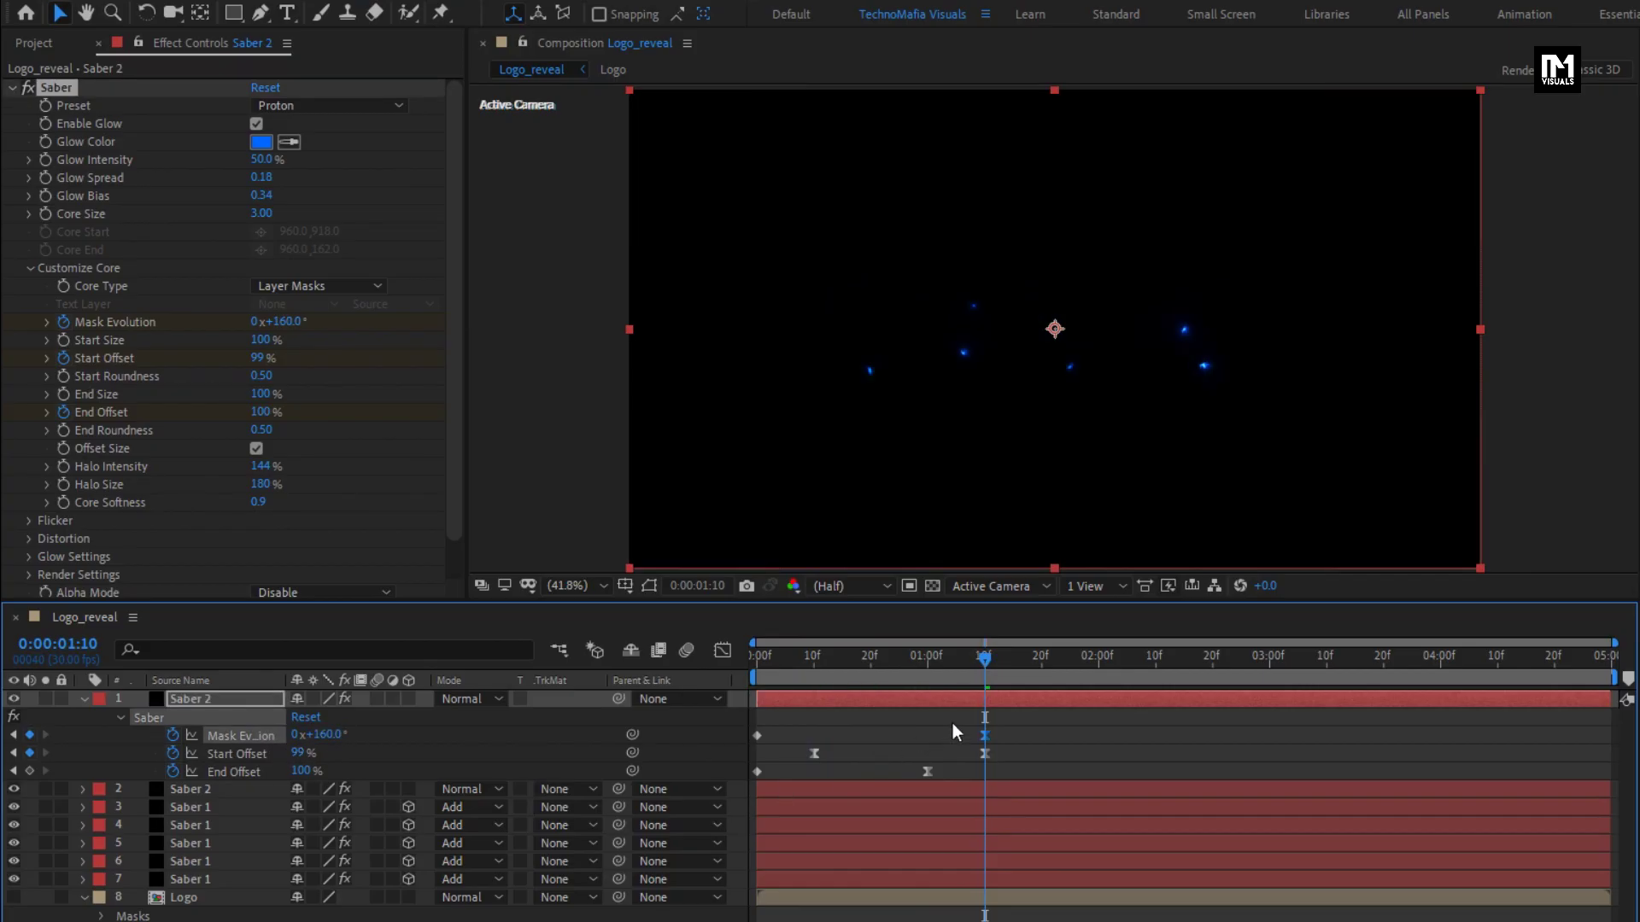
click(984, 754)
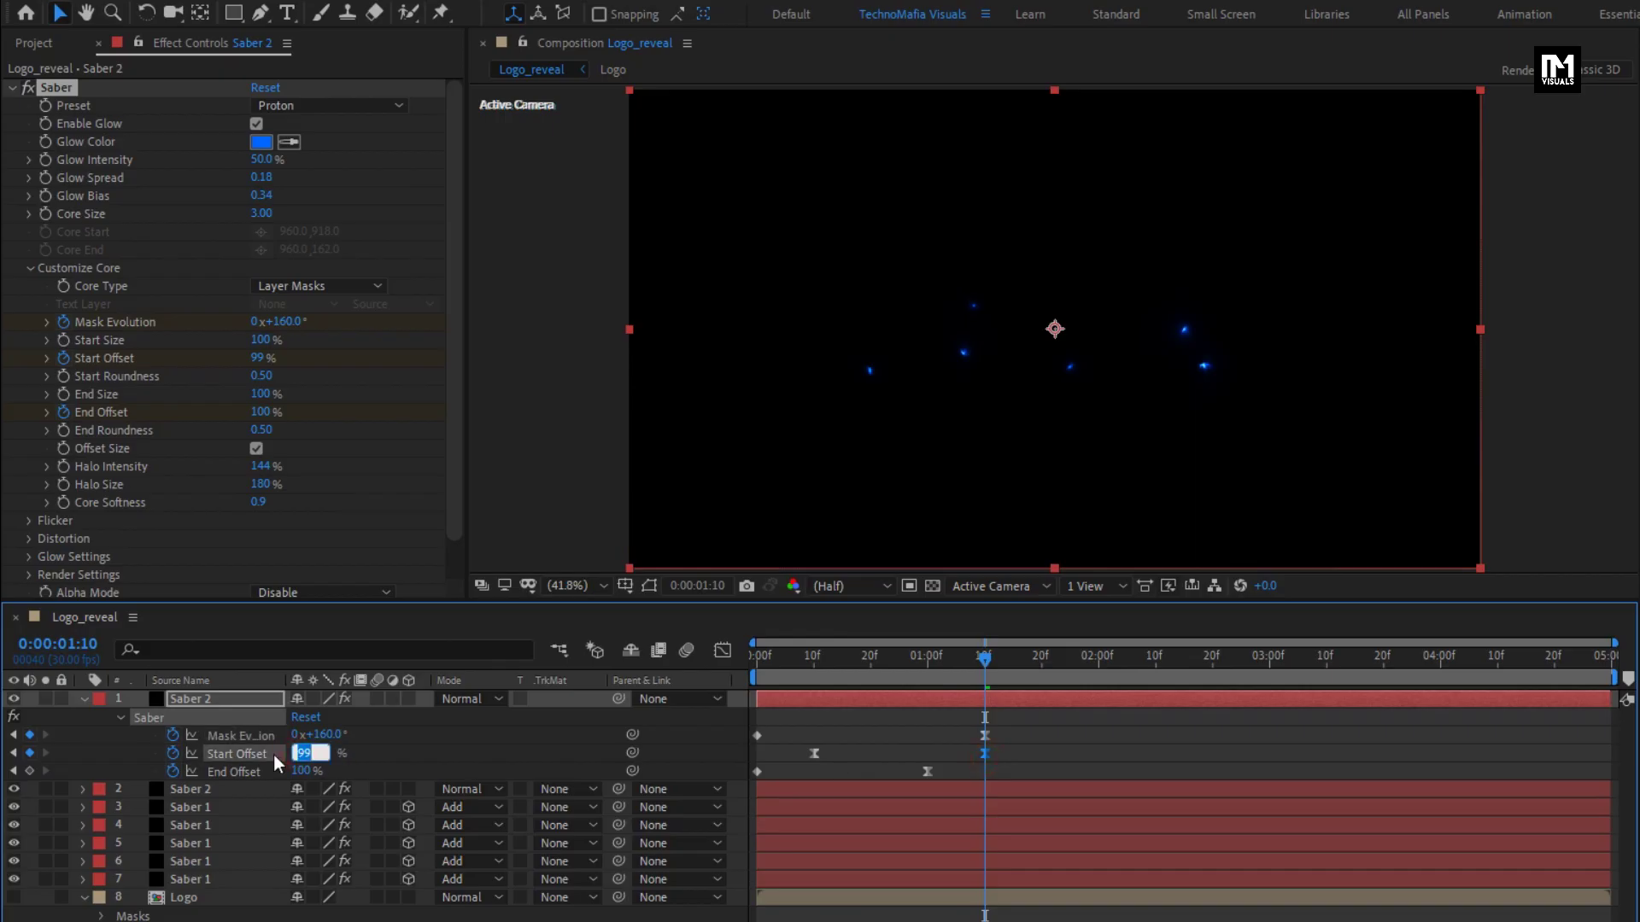
text(30)
key(Return)
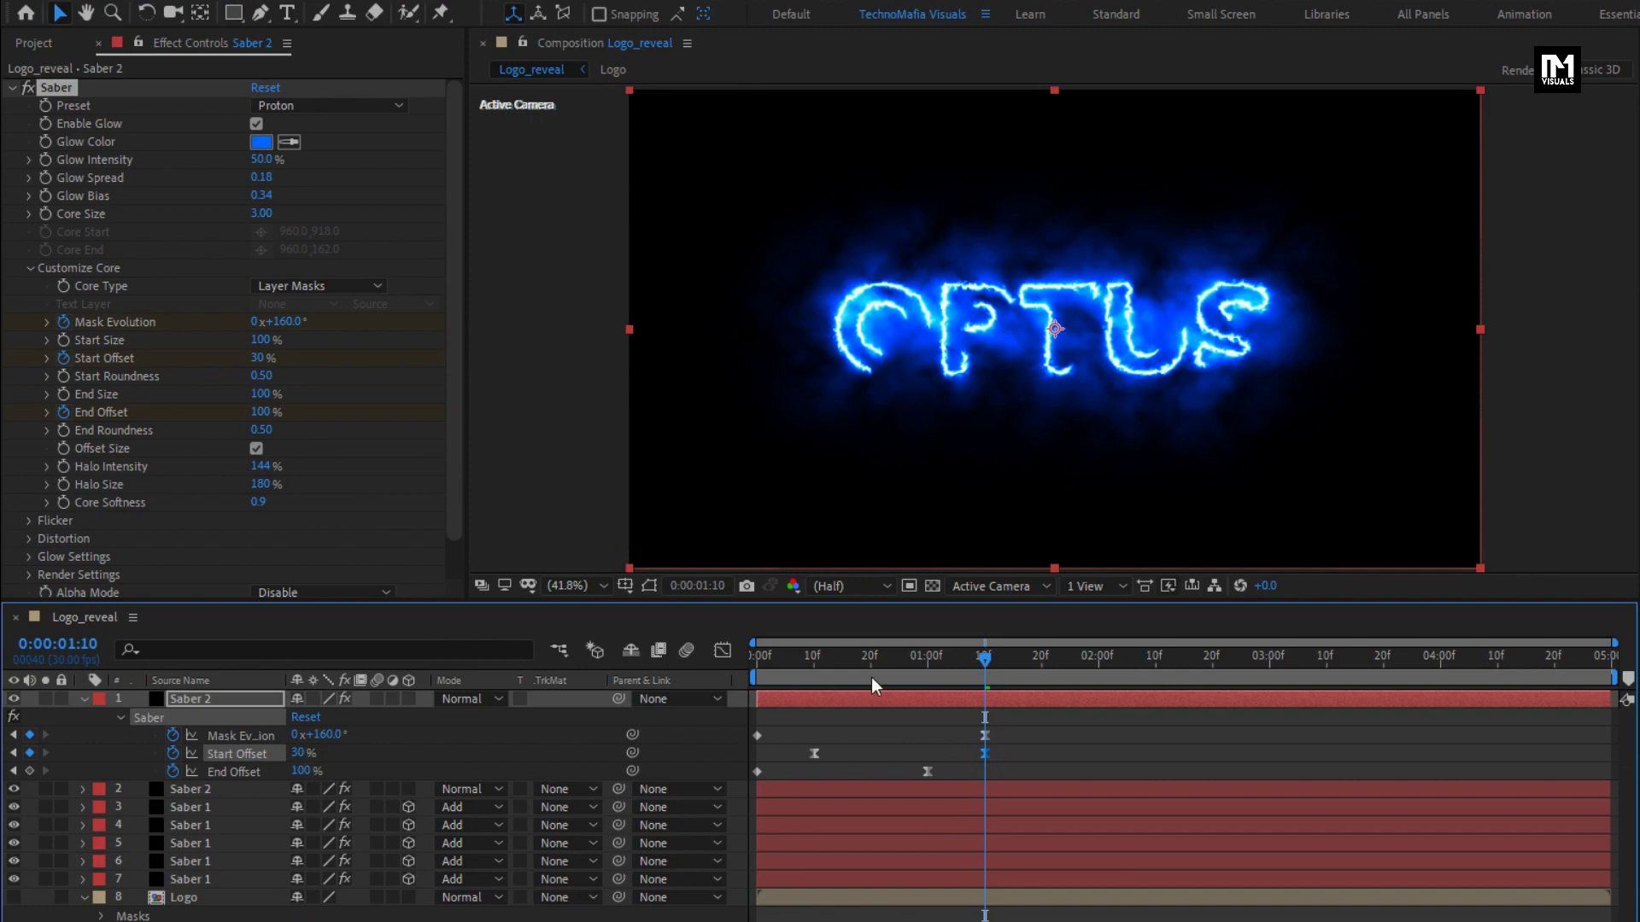
Step: Set the upper Saber 2 copy's End Offset keyframe at 0:00:01:00 to 45%, and preview the animation up to 0:00:02:14
click(928, 661)
click(928, 771)
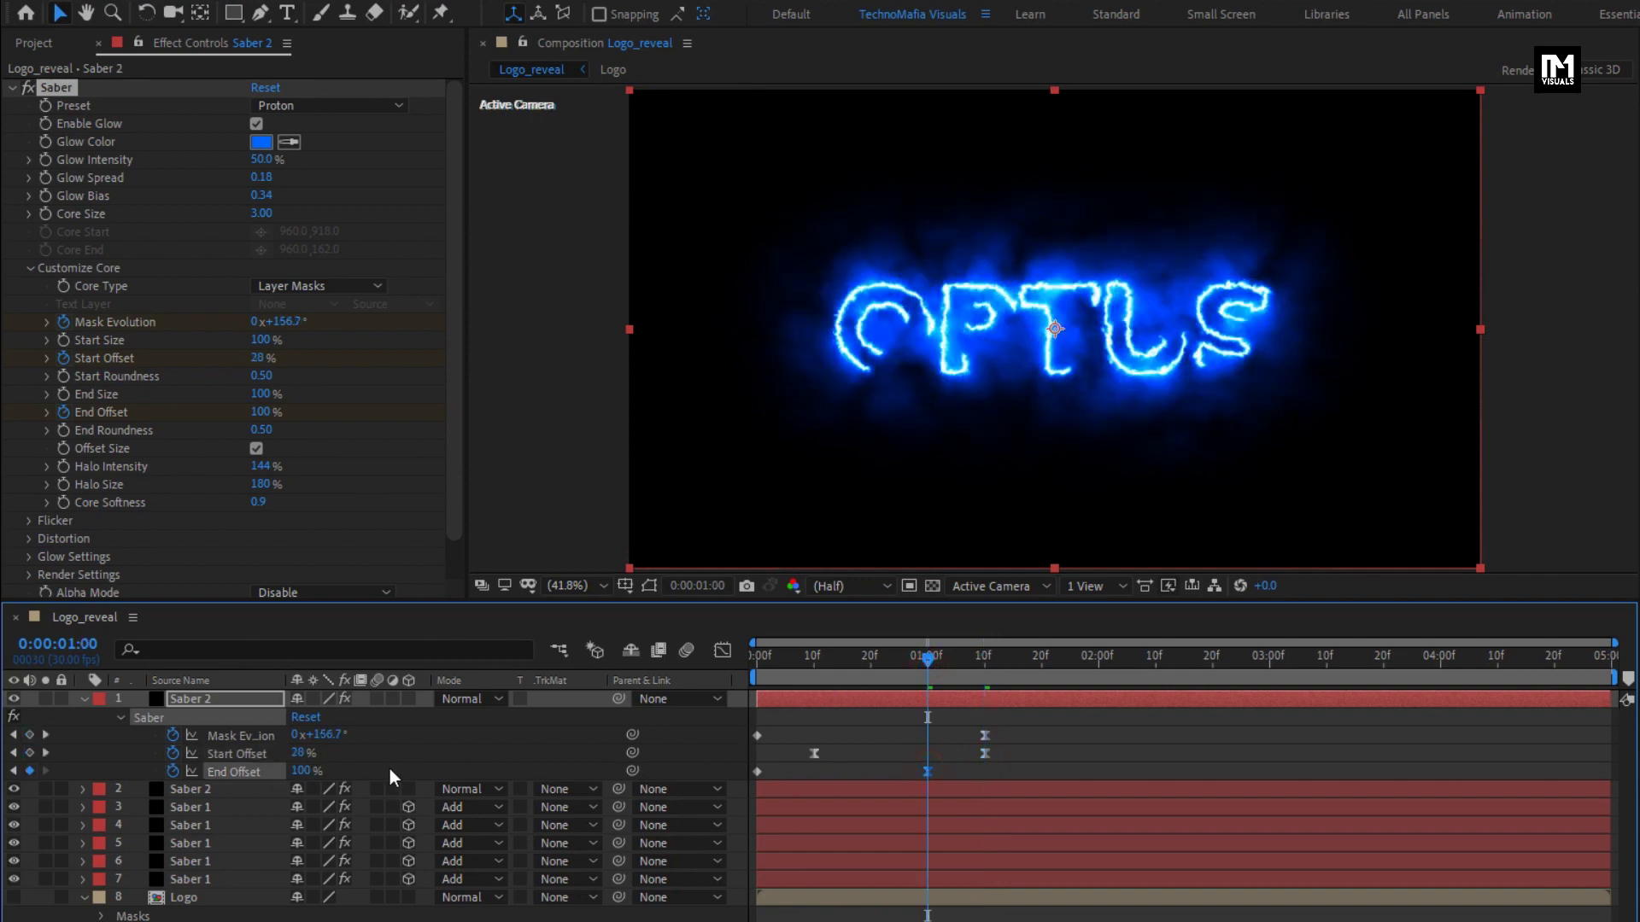
click(306, 771)
key(Return)
mouse_move(820, 671)
mouse_down()
mouse_move(1288, 659)
mouse_move(1179, 658)
mouse_up()
click(85, 700)
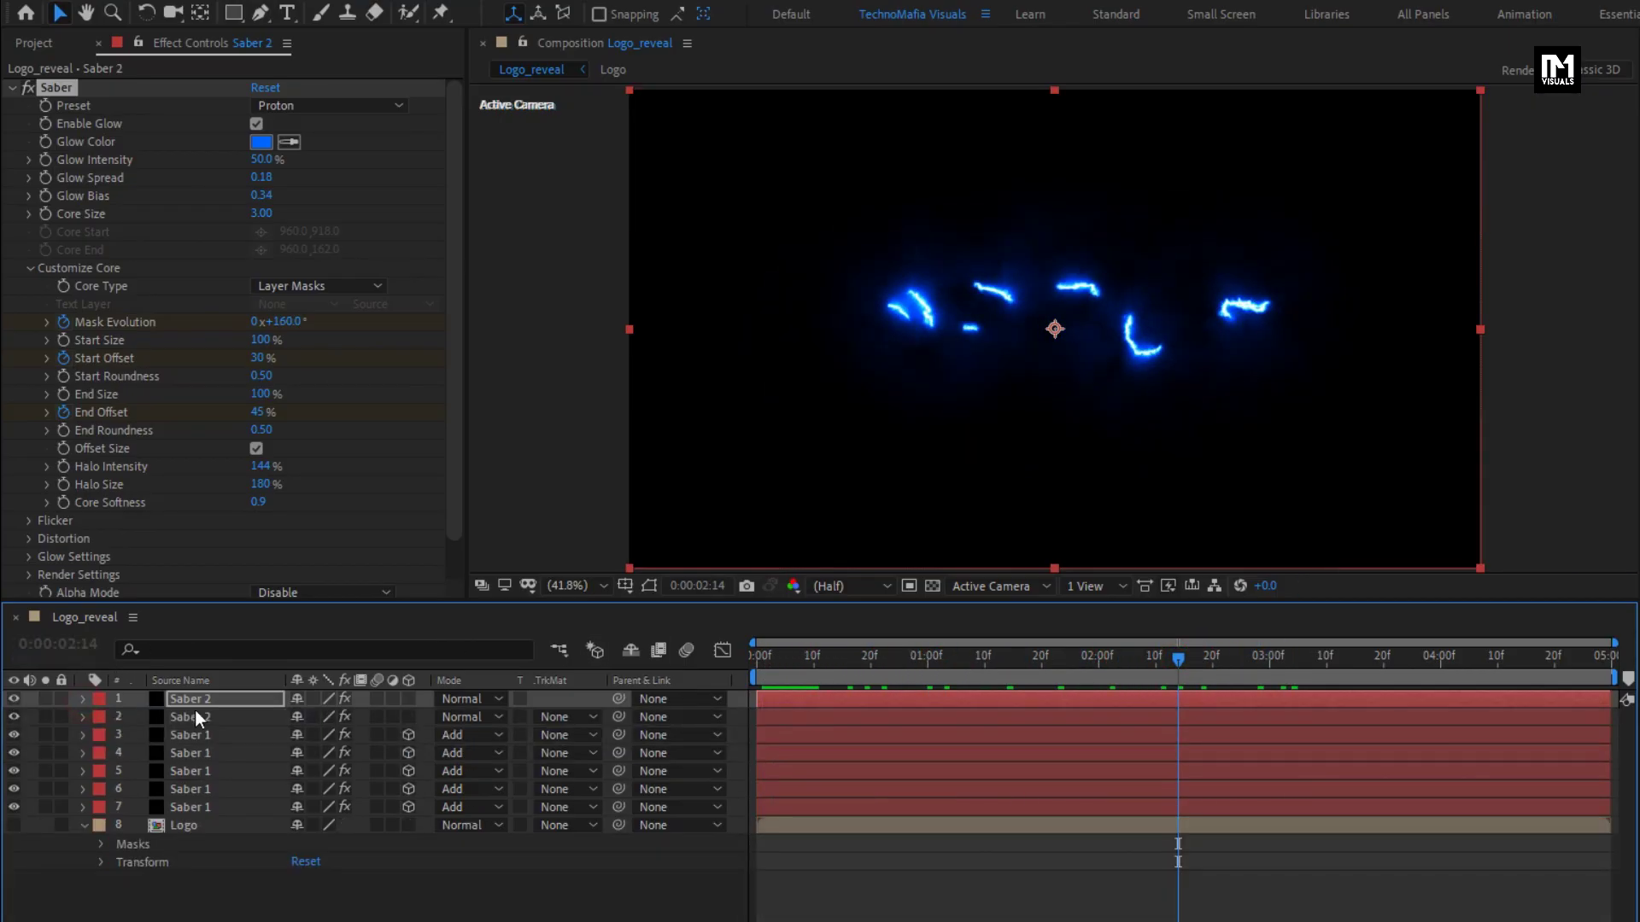
Step: Change the Glow Color of the lower Saber 2 layer to yellow FFD800
click(197, 715)
click(261, 141)
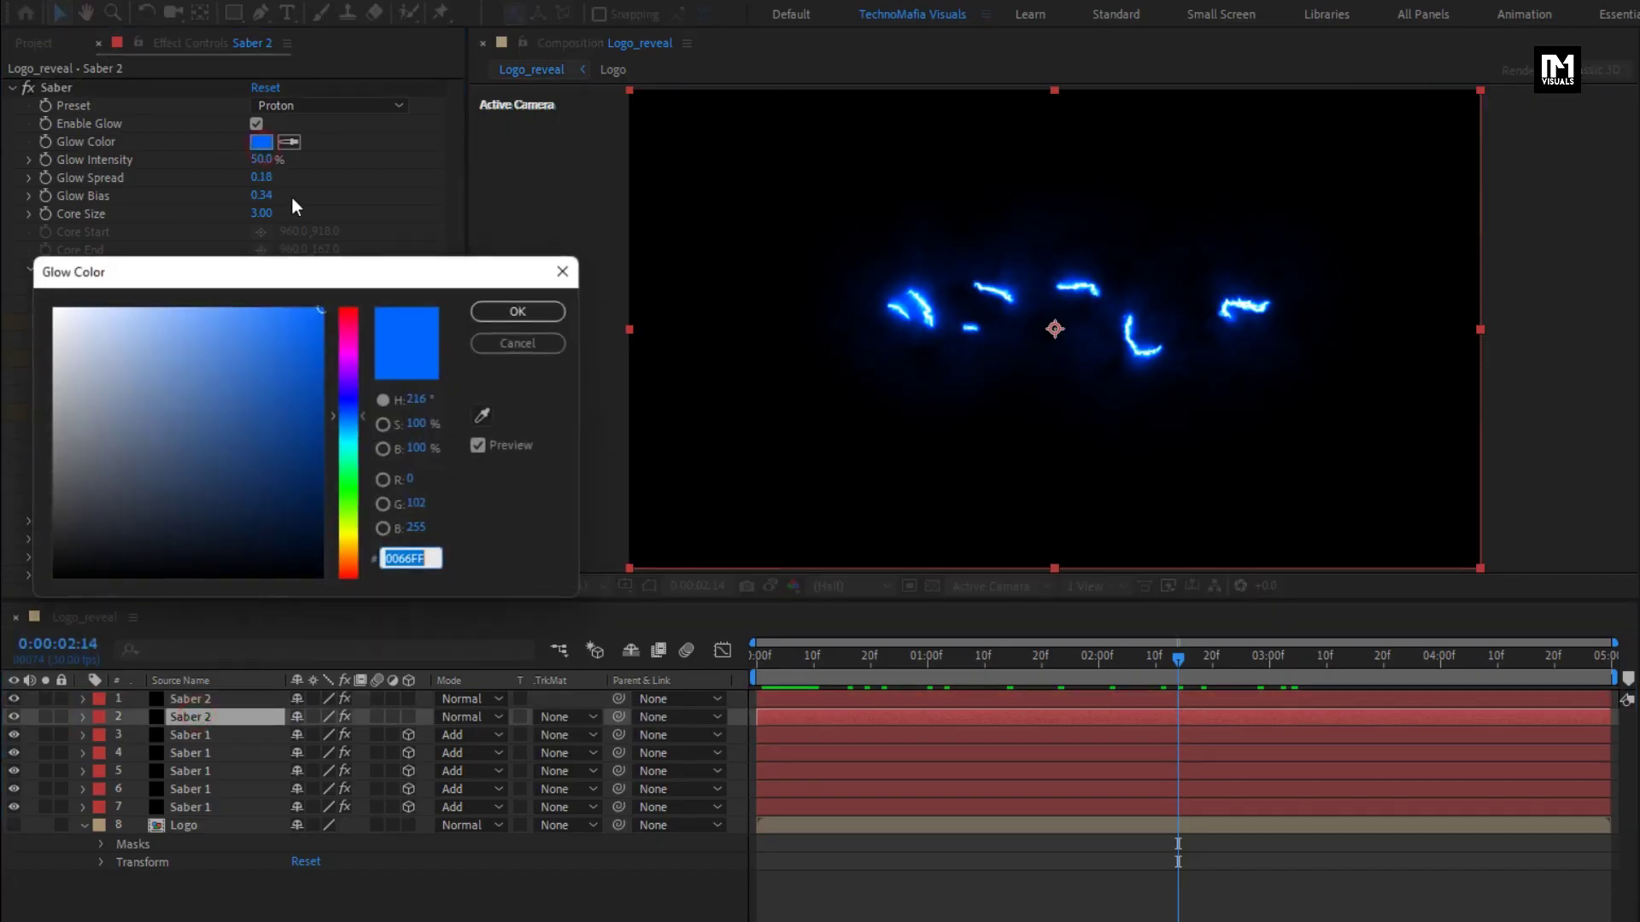
drag(347, 526, 347, 547)
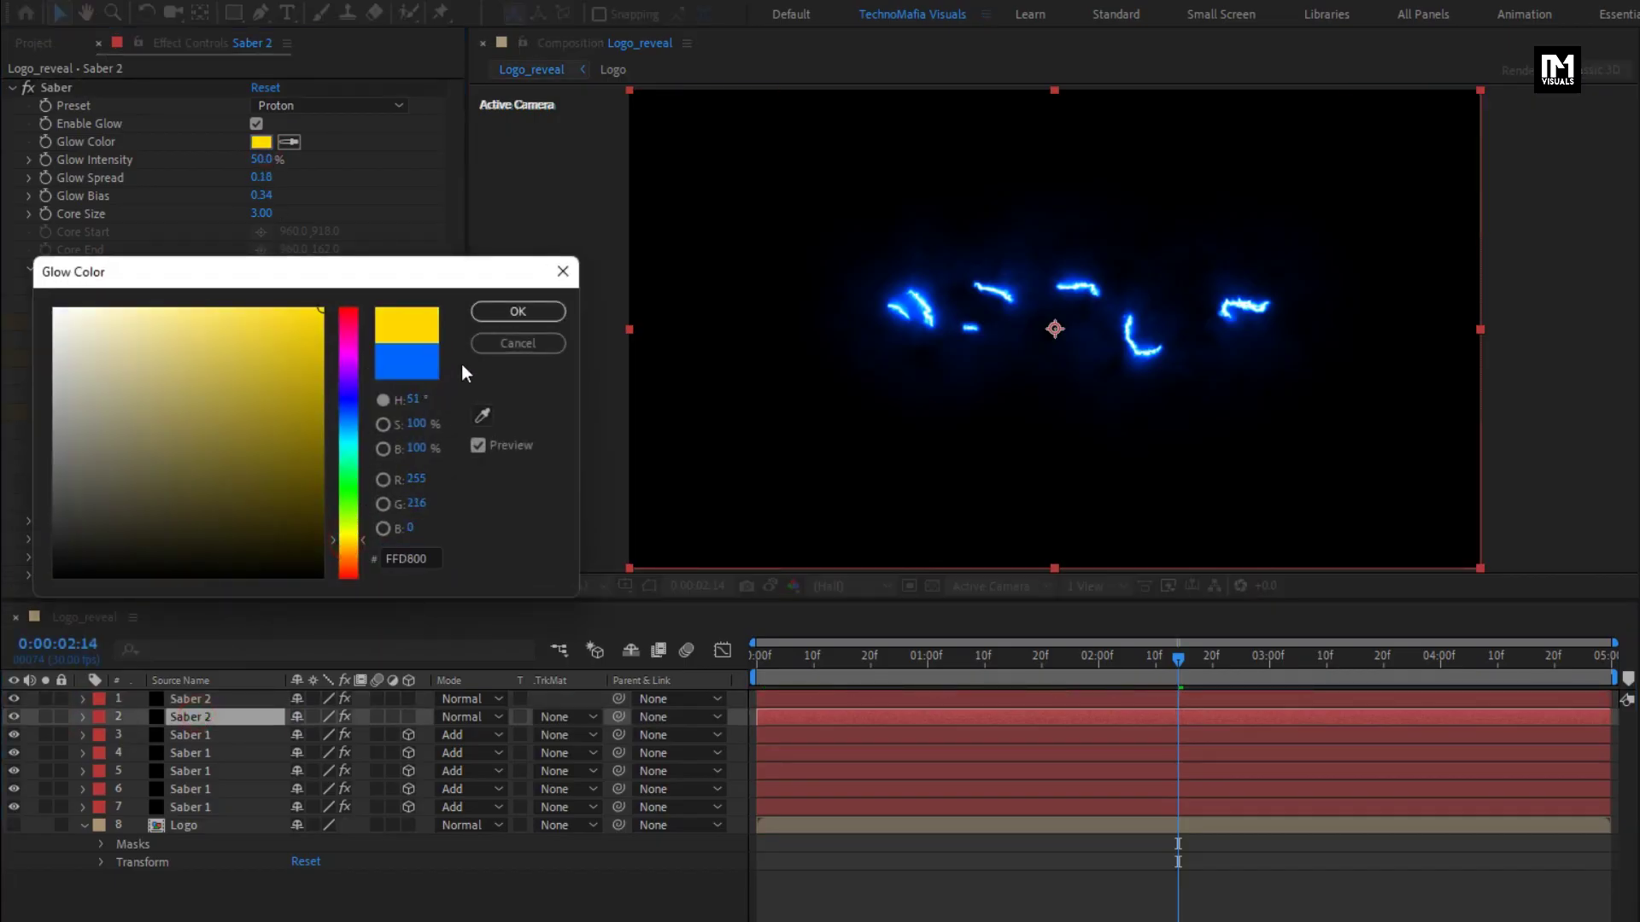
click(435, 556)
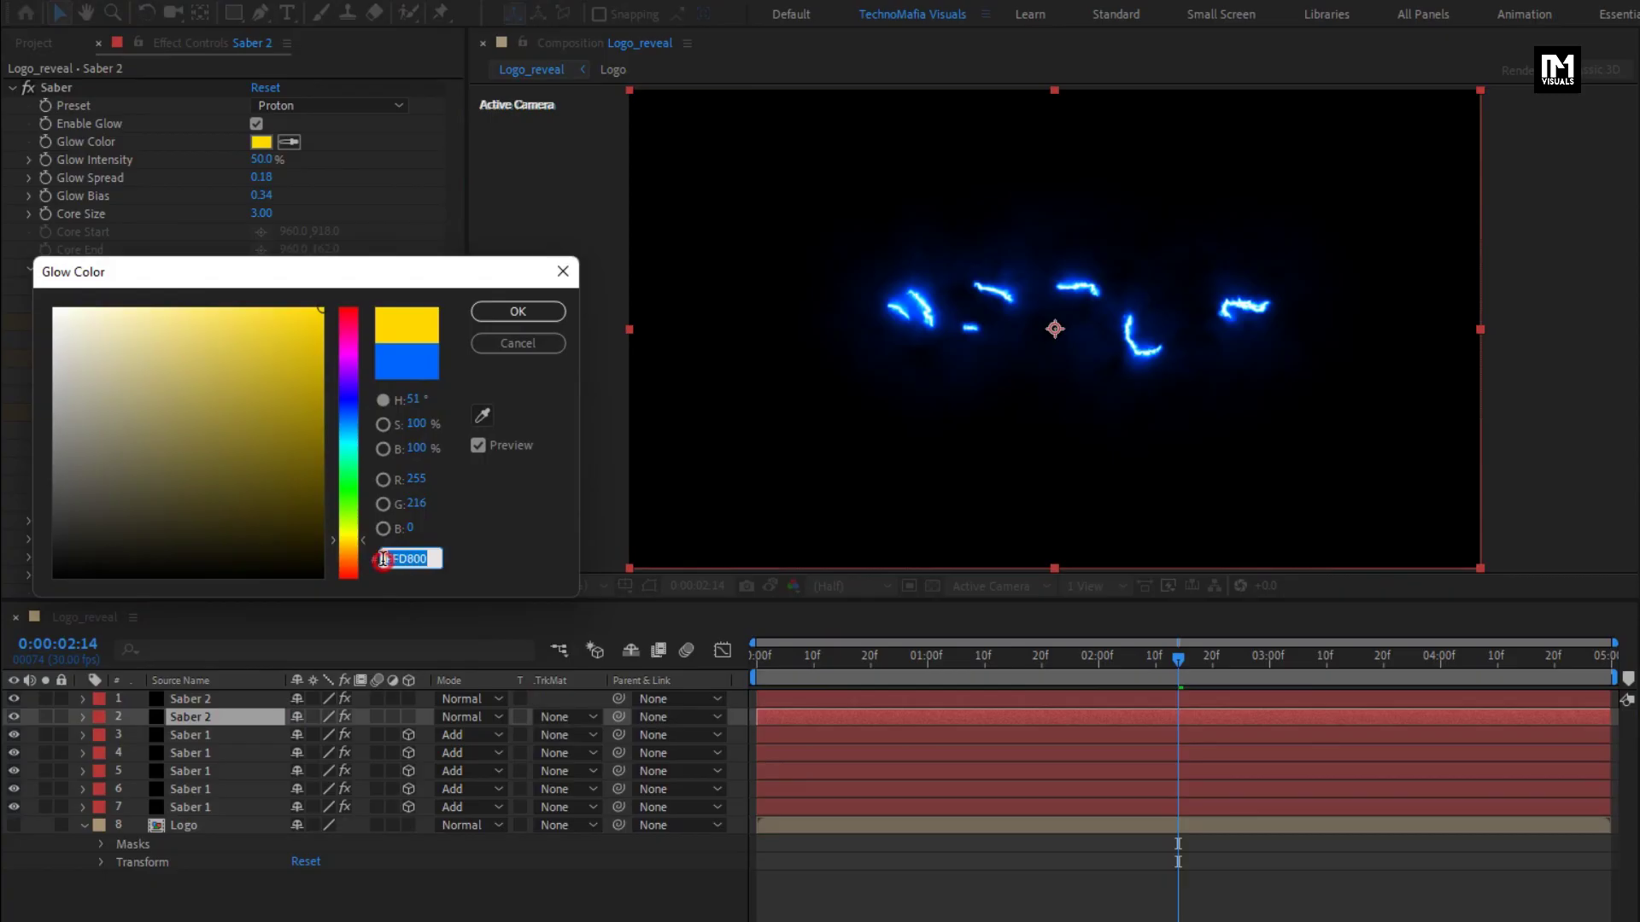
click(536, 317)
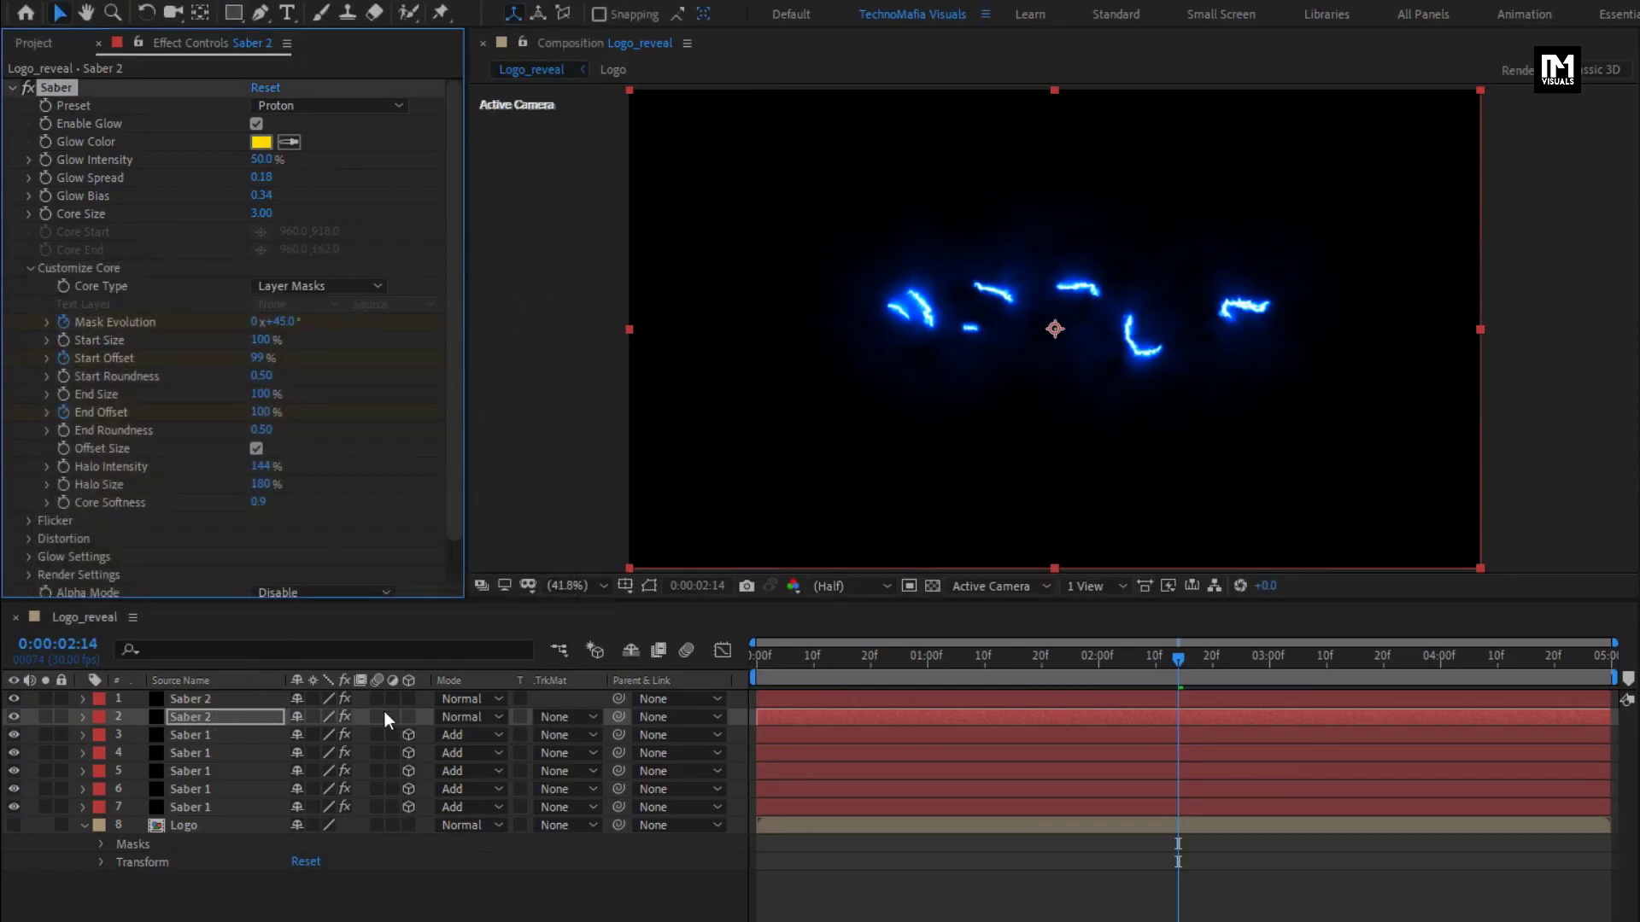
Step: Set the blending mode of both Saber 2 layers to Add
click(458, 716)
click(520, 333)
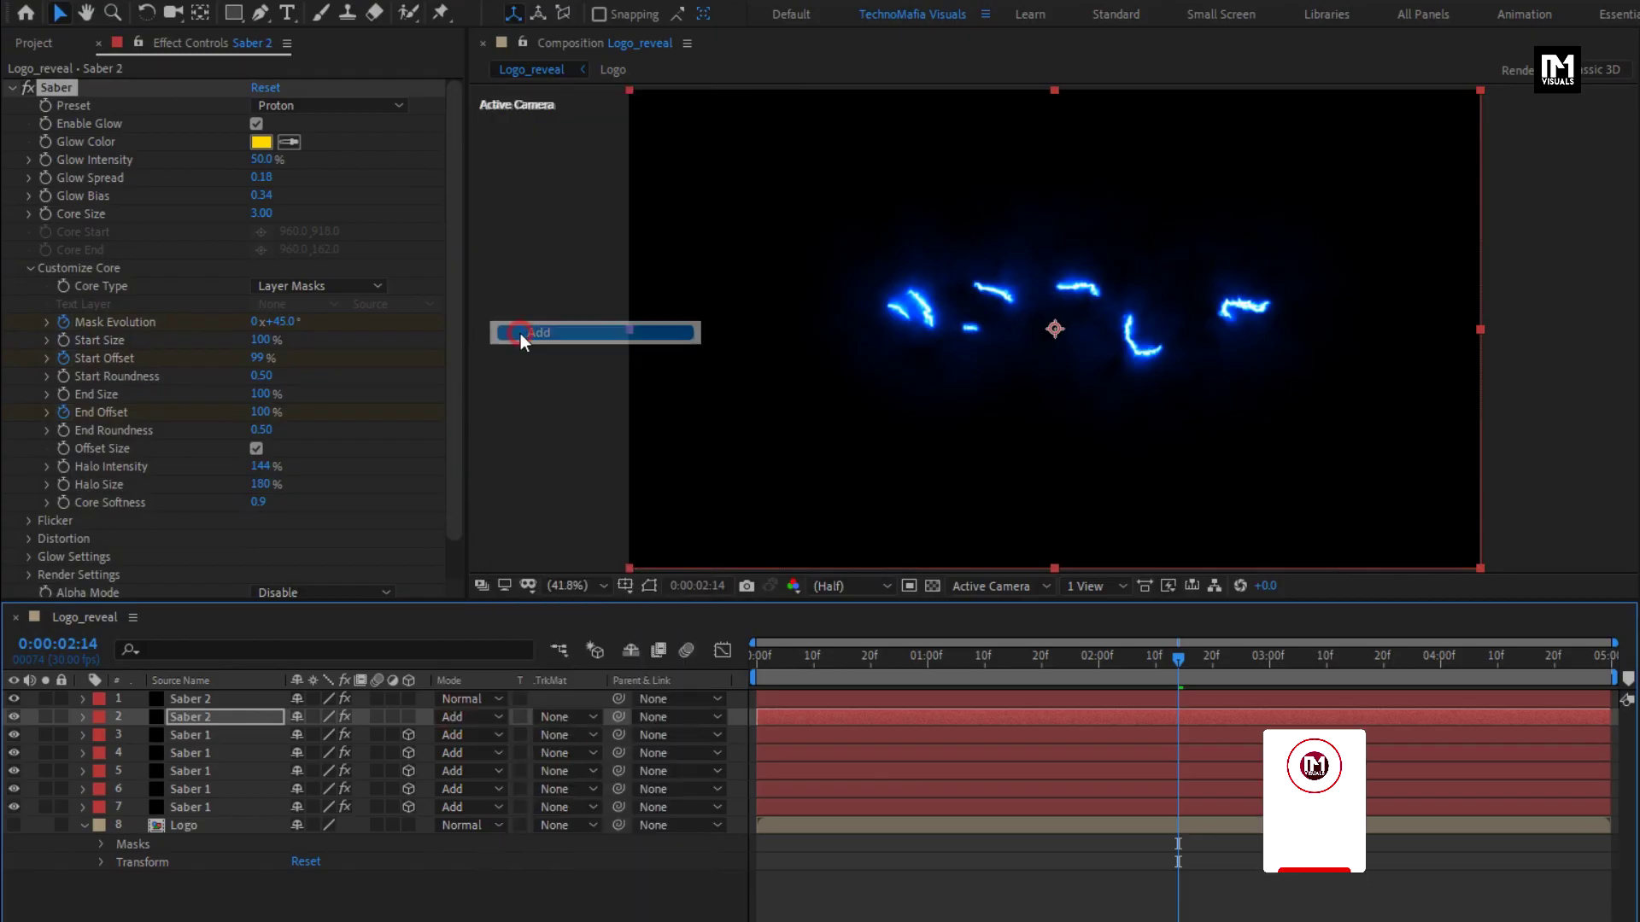
click(185, 700)
click(457, 699)
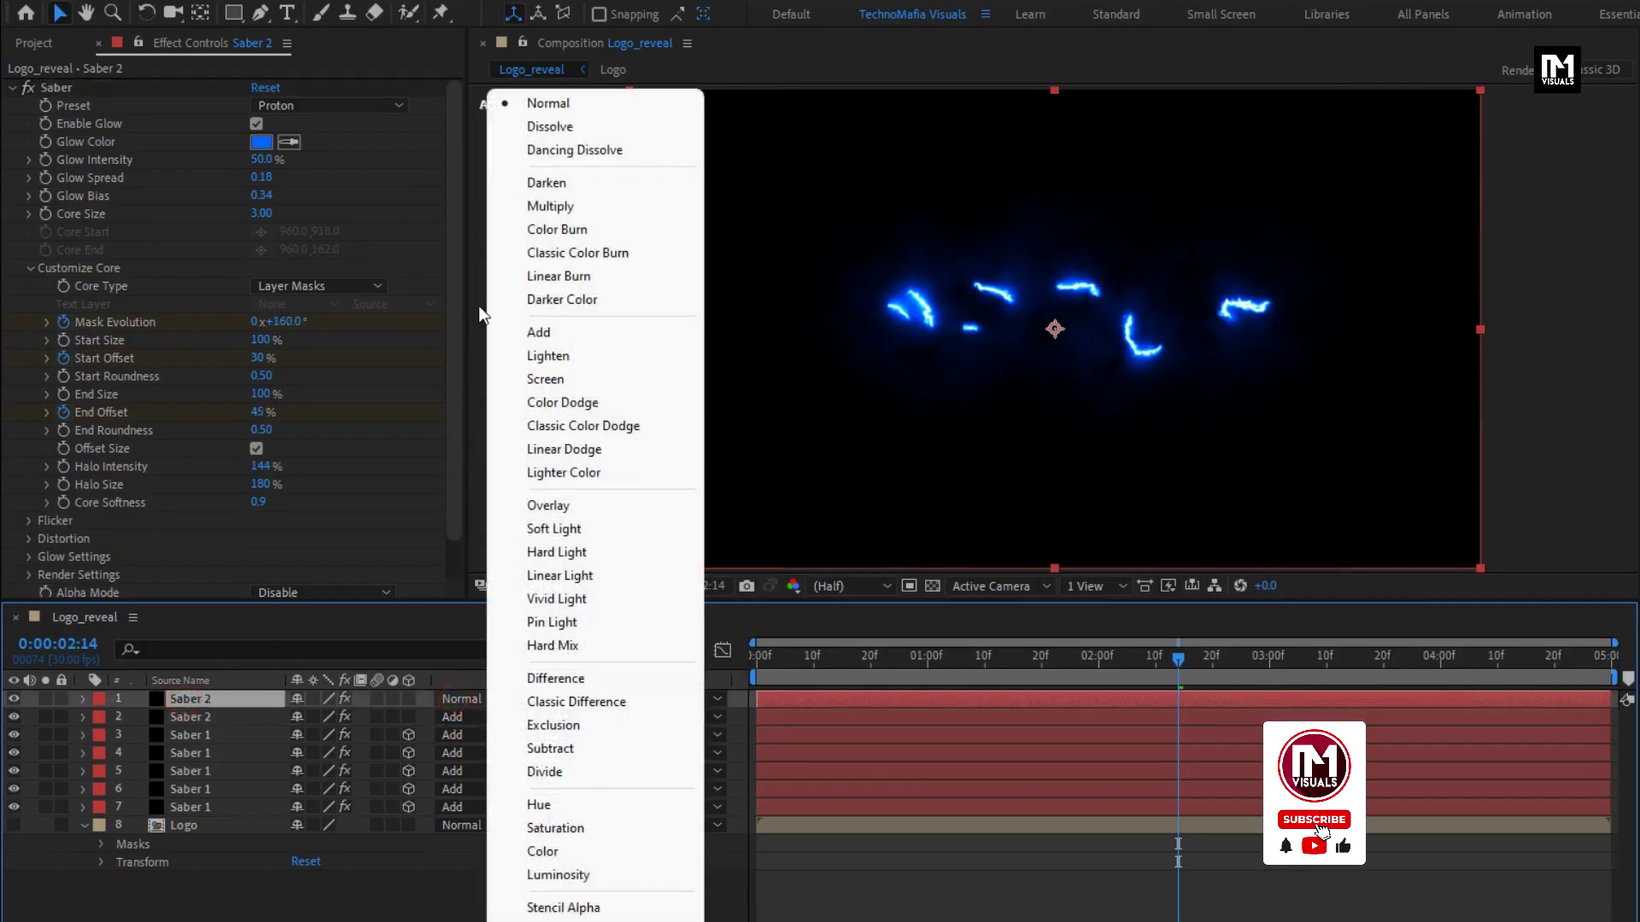
click(519, 333)
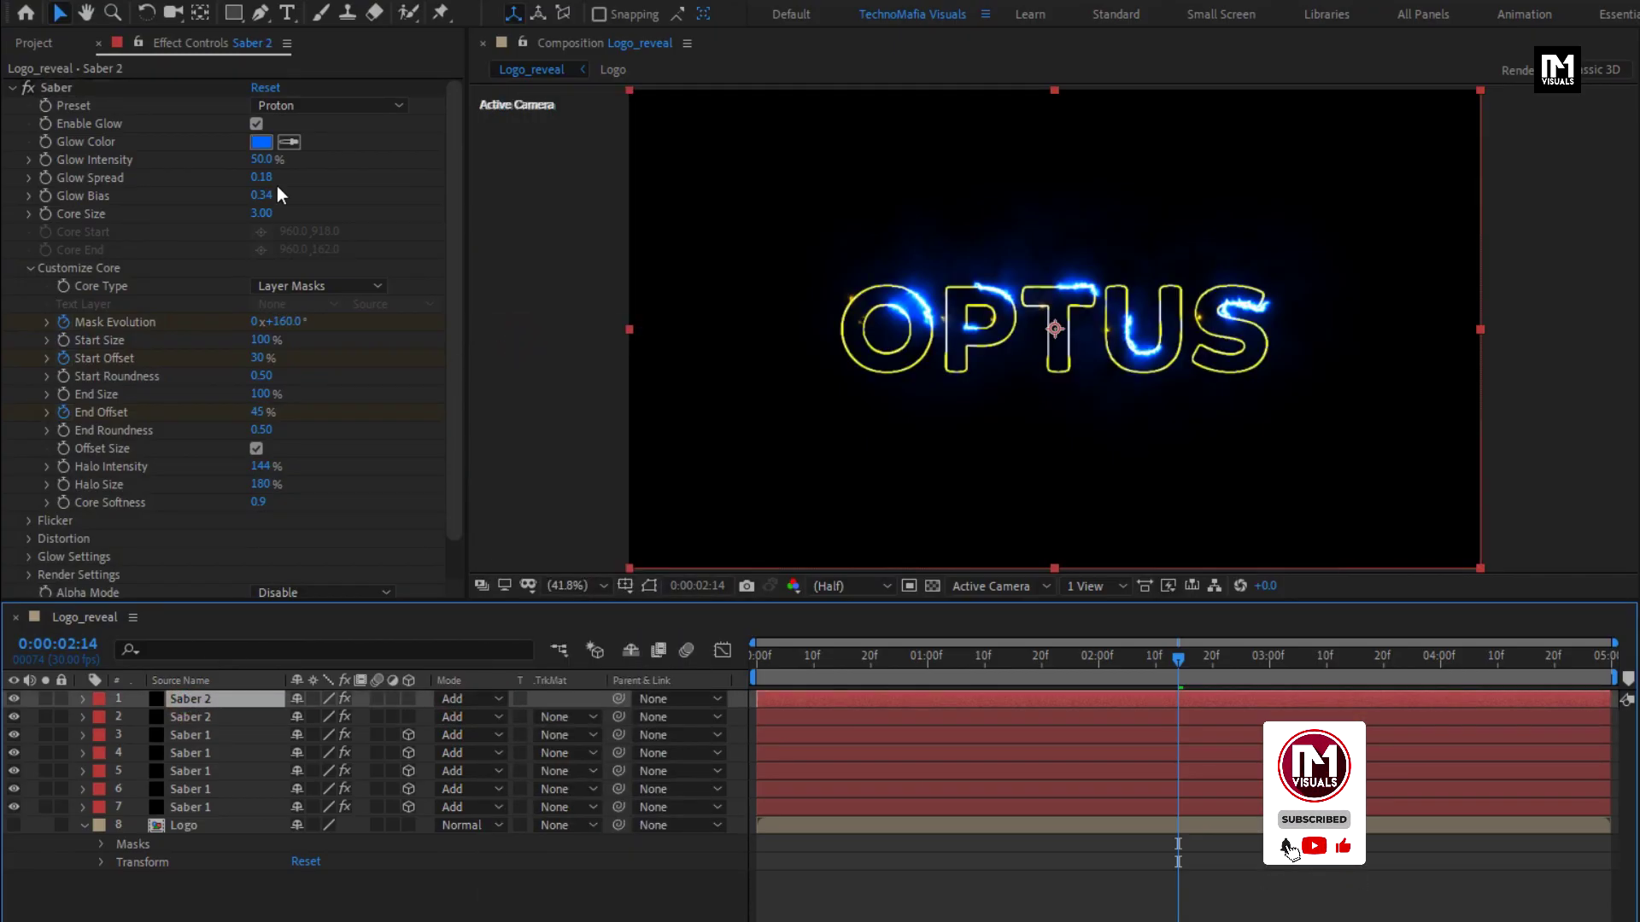
Step: Change the Glow Color of the upper Saber 2 layer to yellow FFD700, and preview the animation up to 0:00:00:18
click(261, 142)
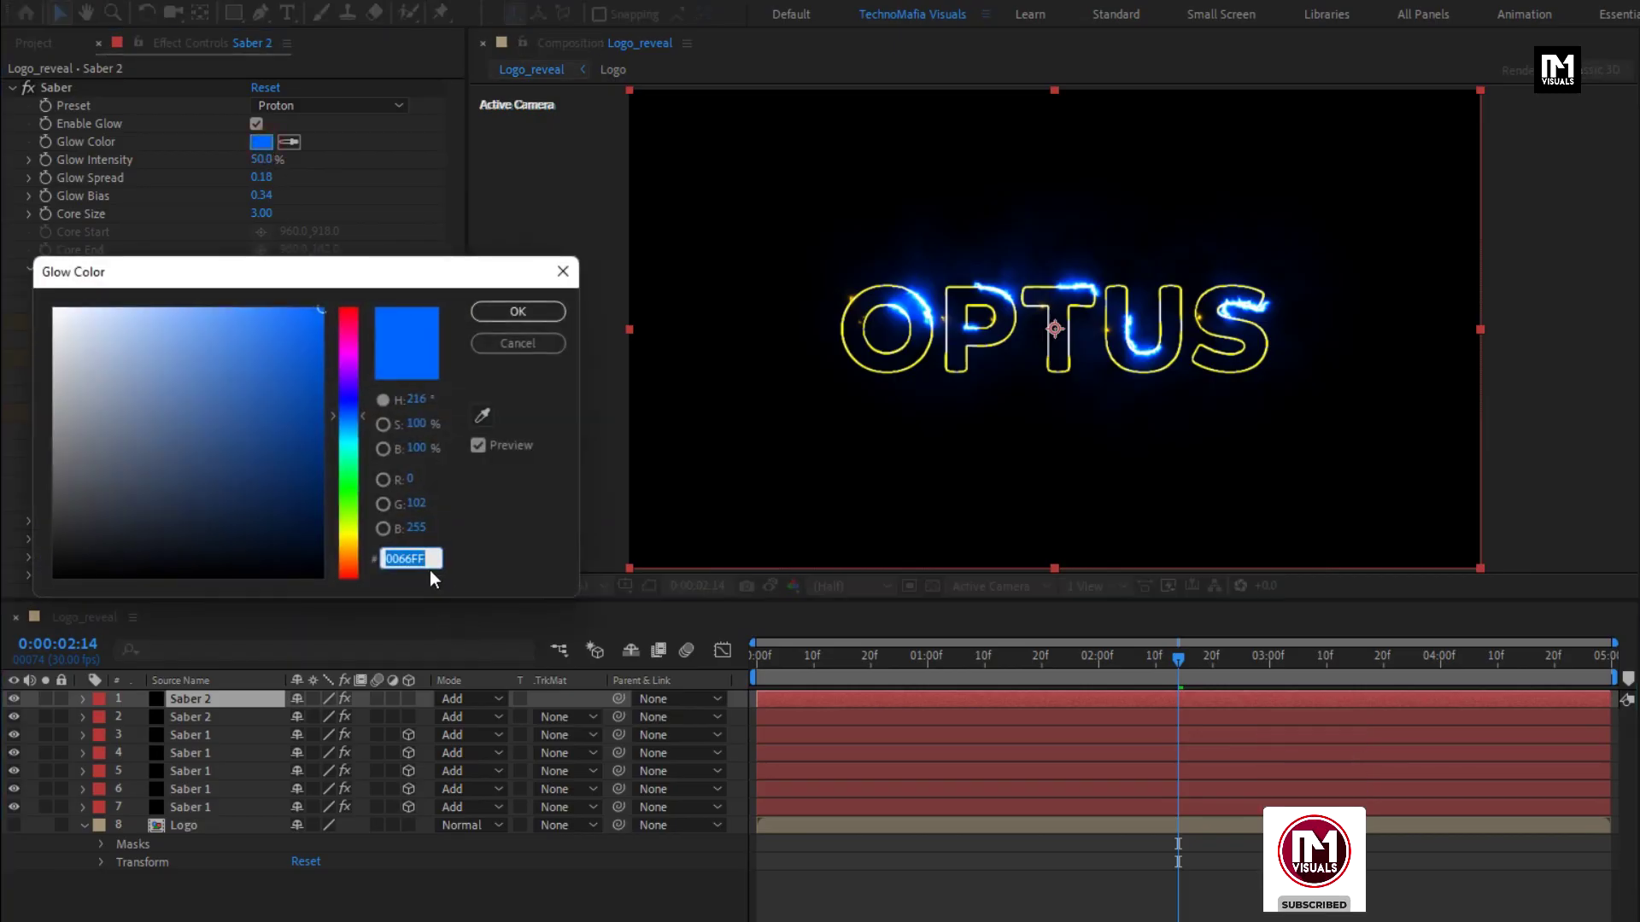
text(FFD700)
click(490, 316)
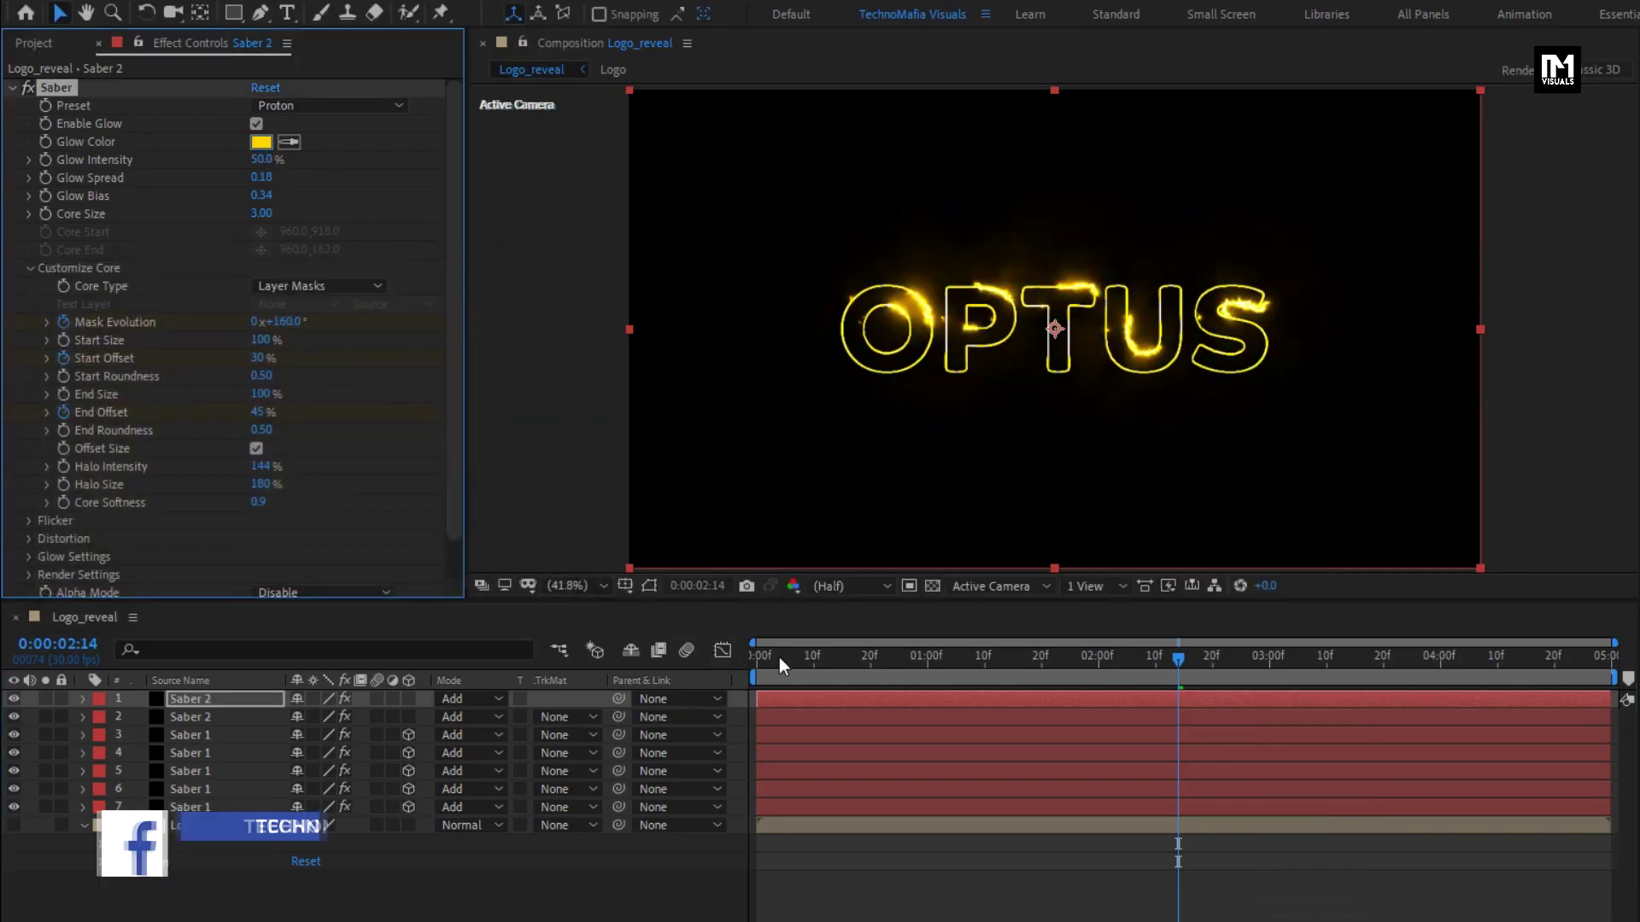
mouse_move(779, 658)
mouse_down()
mouse_move(1089, 659)
mouse_move(974, 673)
mouse_move(769, 659)
mouse_move(1072, 656)
mouse_move(861, 655)
mouse_up()
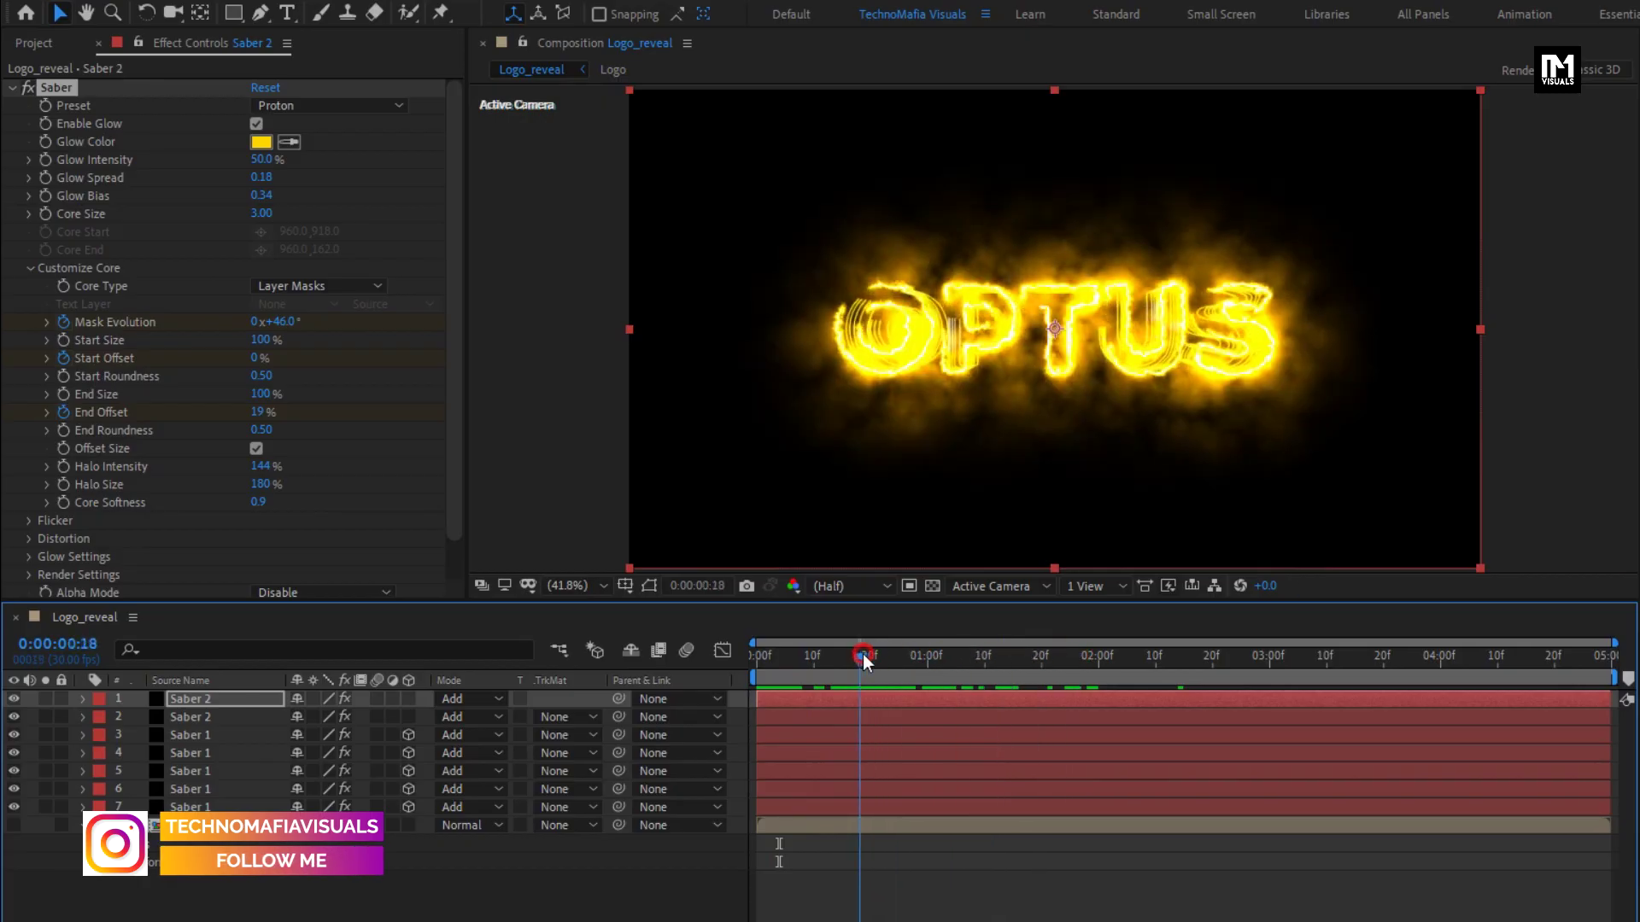
Step: Set the Glow Intensity of both Saber 2 layers to 15%, and preview the animation up to 0:00:01:09
click(210, 700)
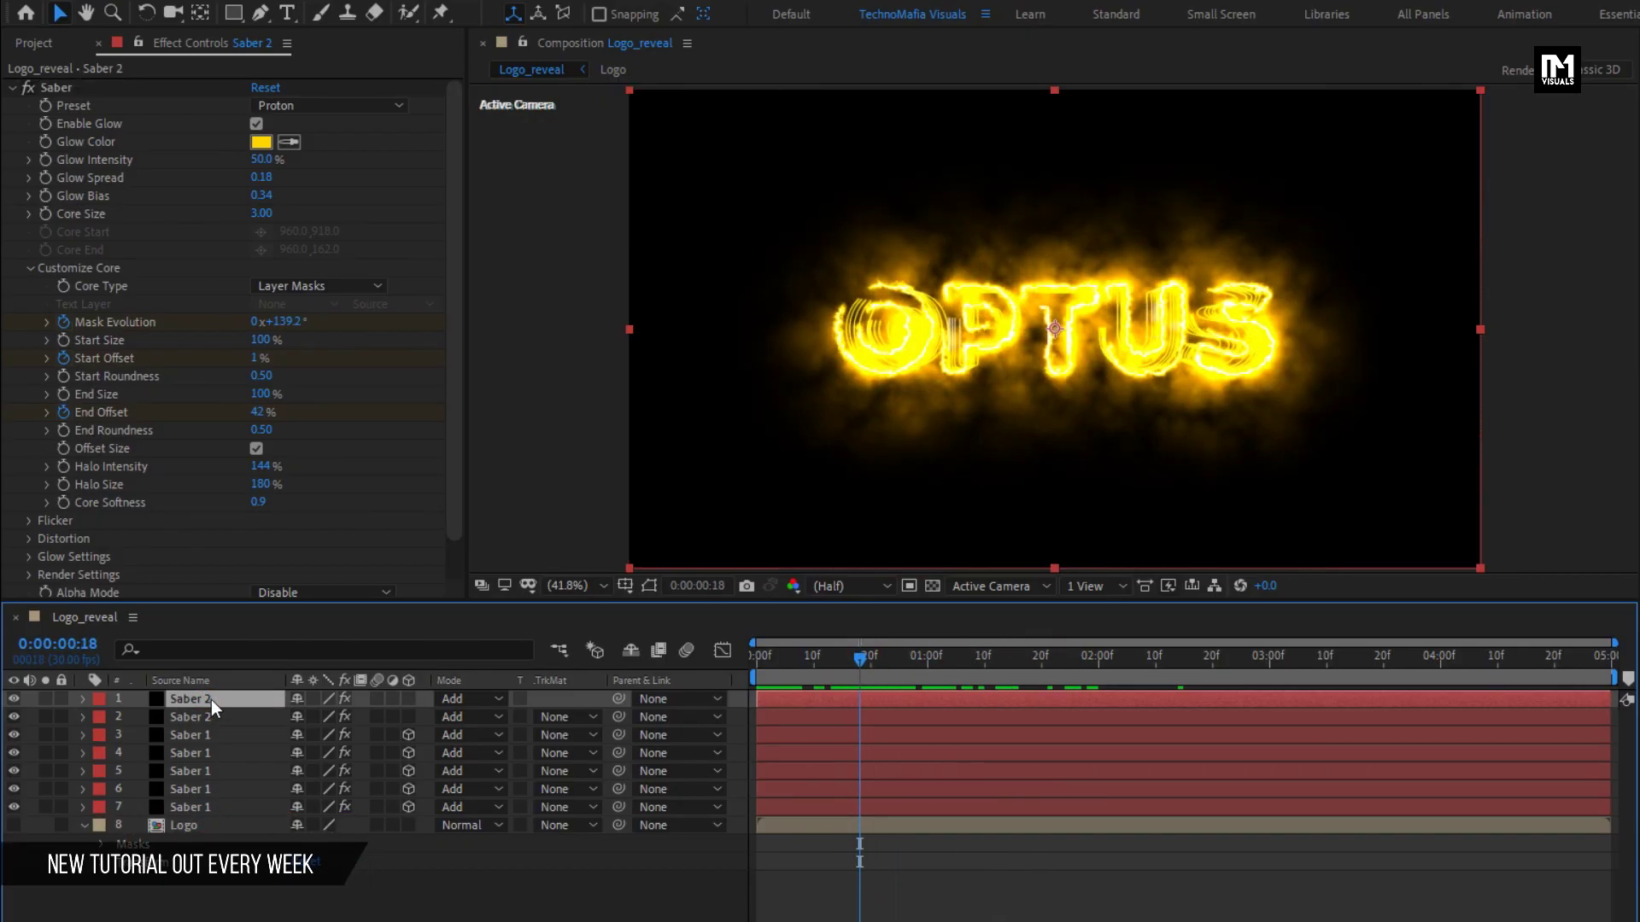
click(256, 161)
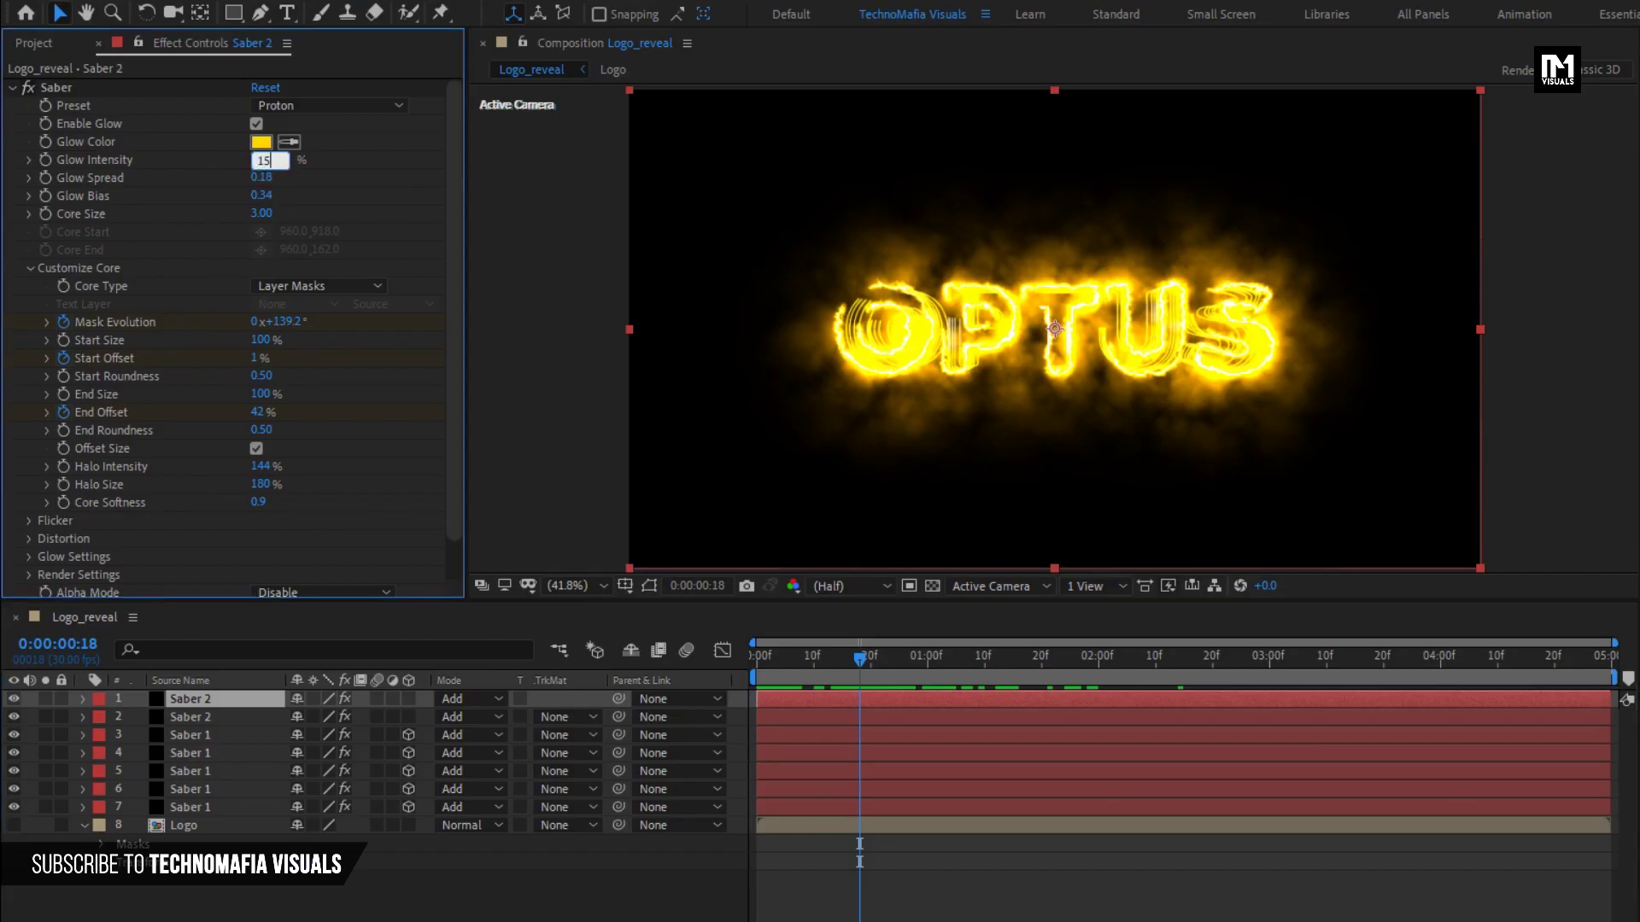
key(Return)
click(183, 717)
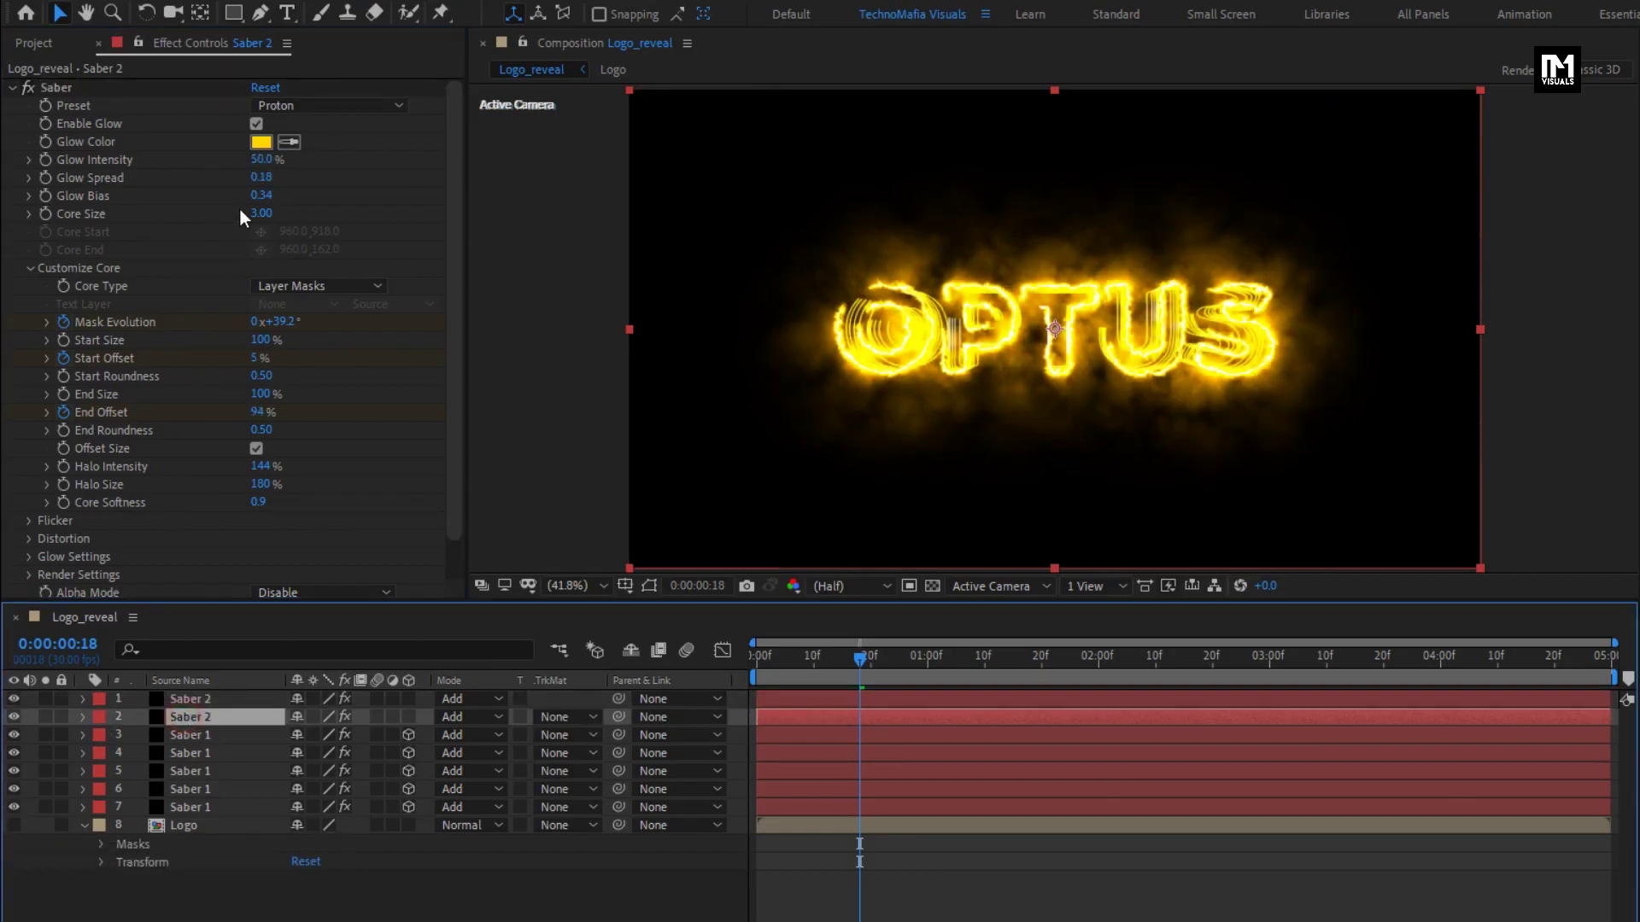
click(257, 162)
text(15)
key(Return)
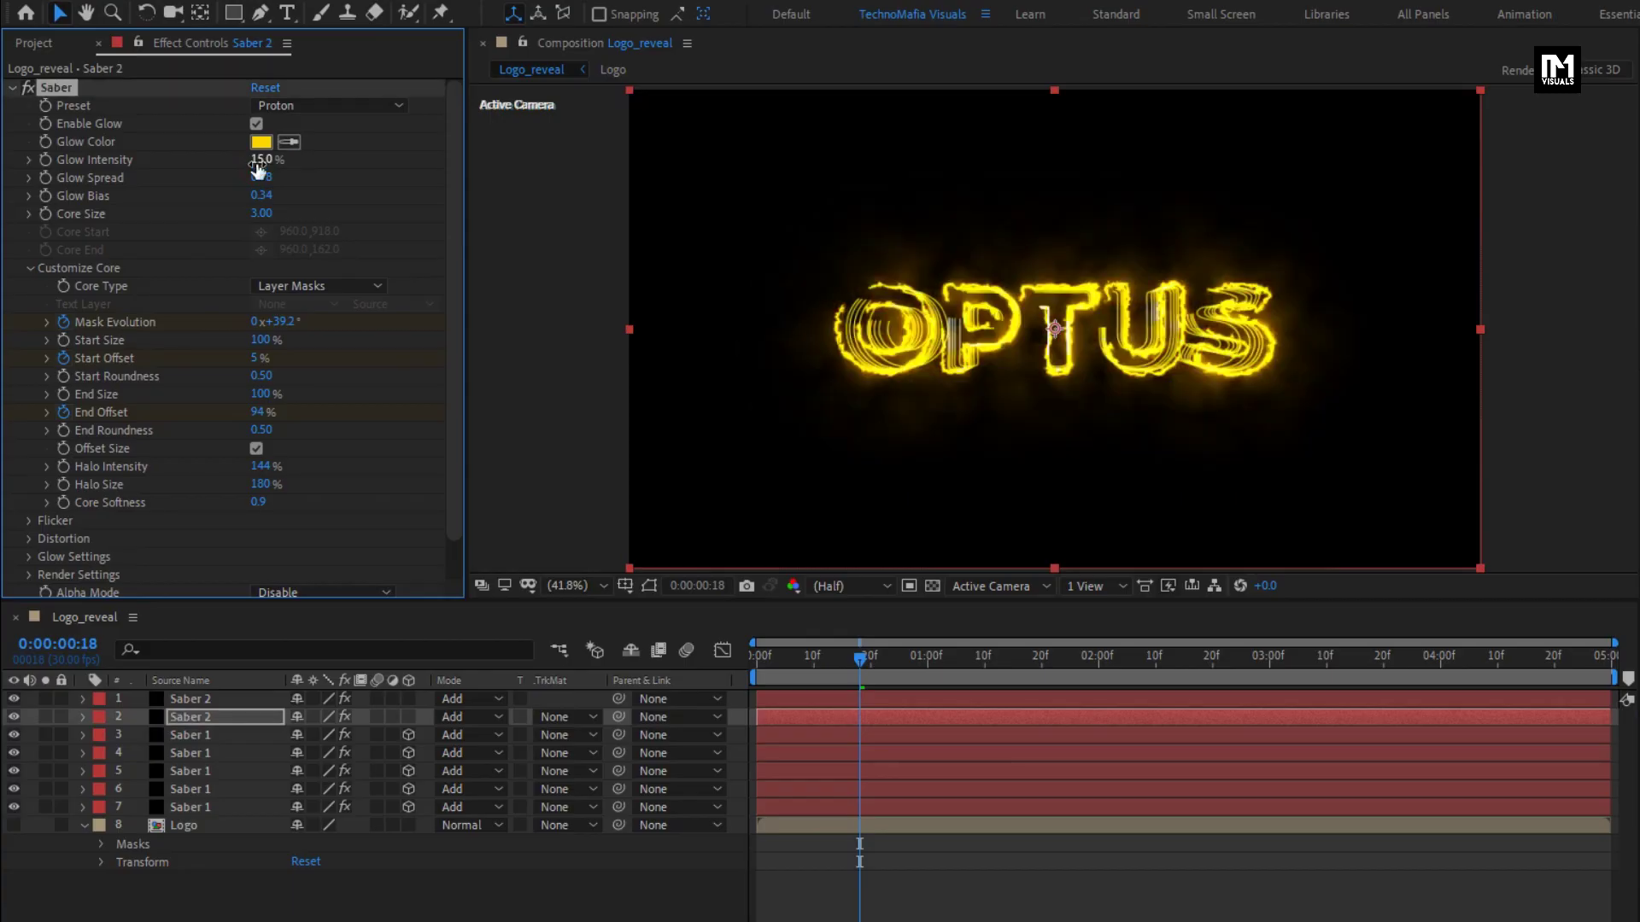
click(796, 660)
drag(796, 657, 979, 647)
Step: Duplicate the top Saber 2 layer, and switch the copy's Saber preset to Hard Core with its keyframed properties shown
key(ctrl+d)
click(207, 702)
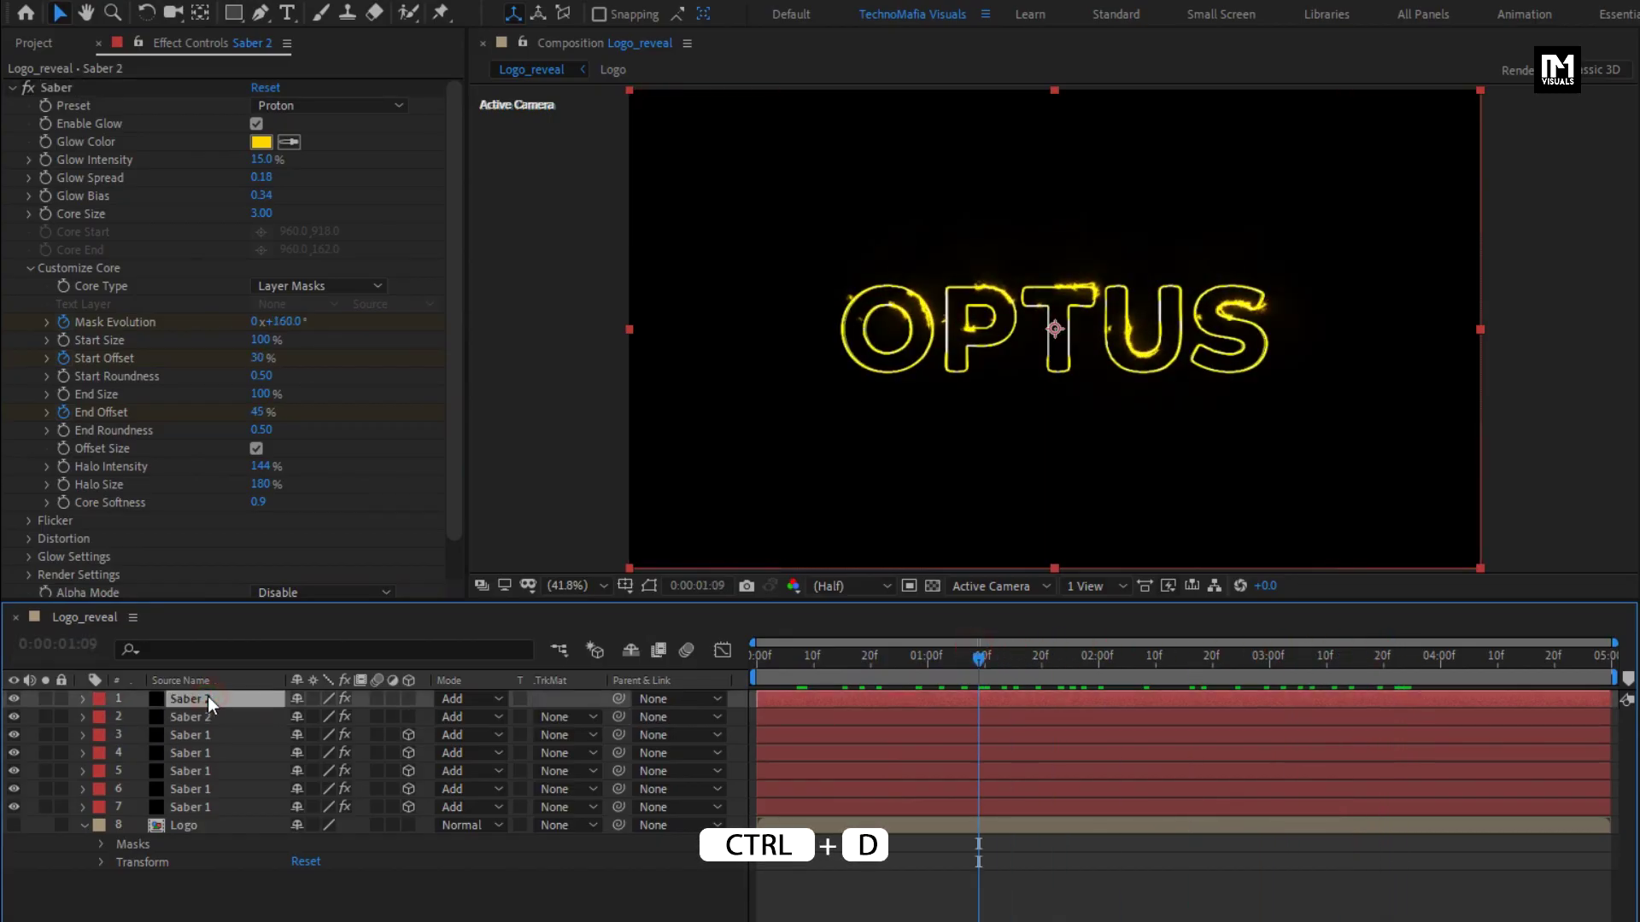
key(ctrl+d)
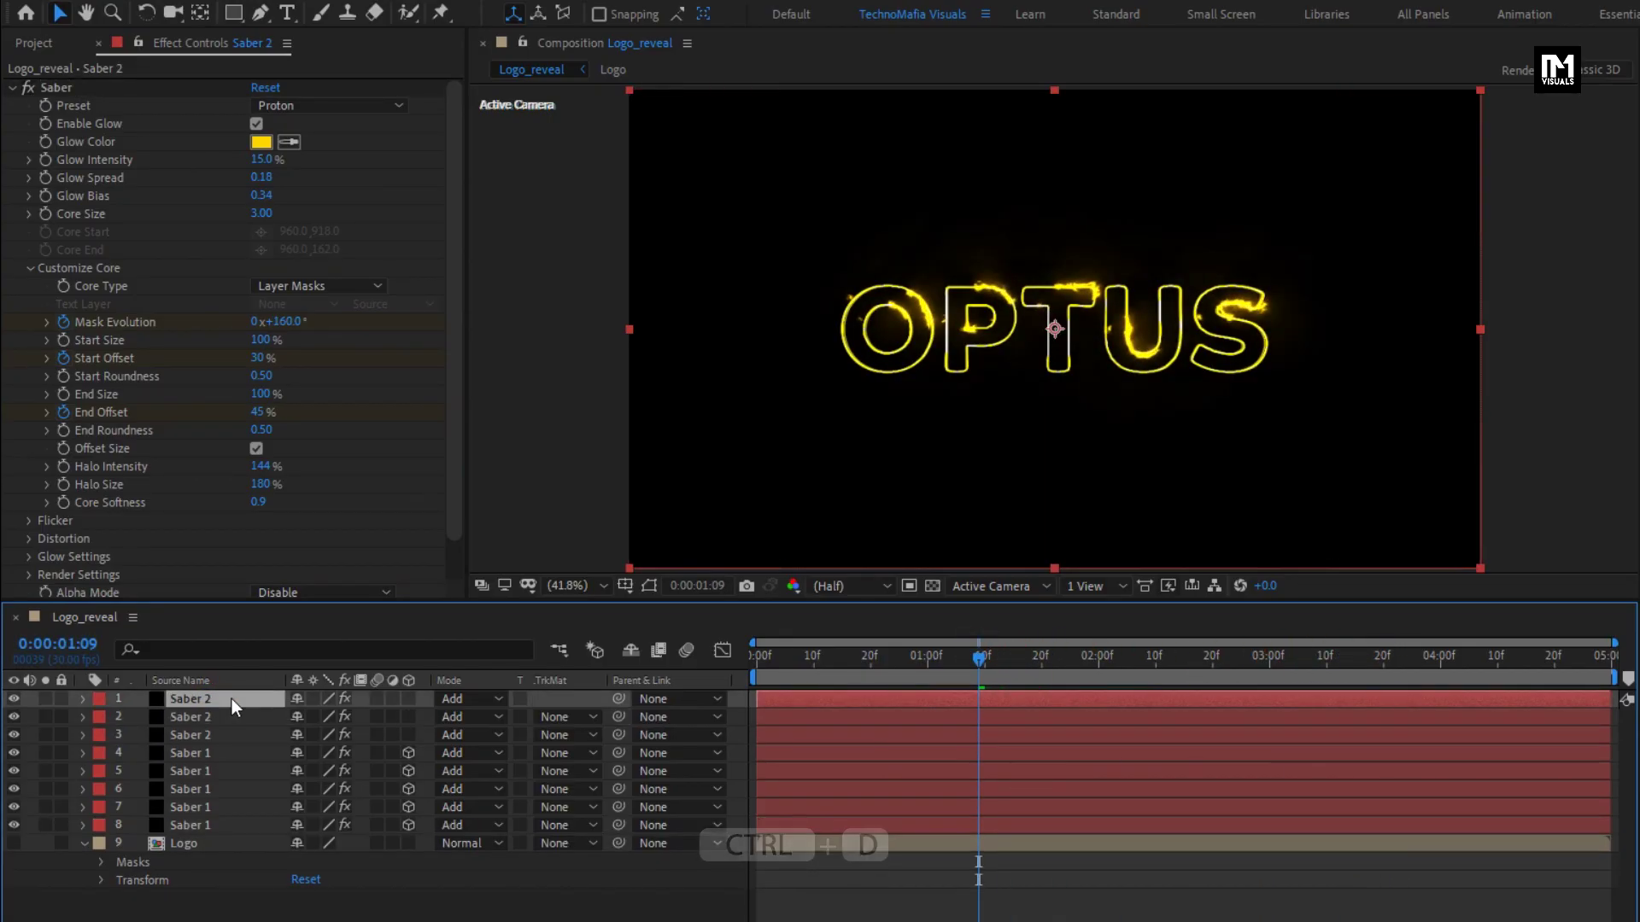
key(u)
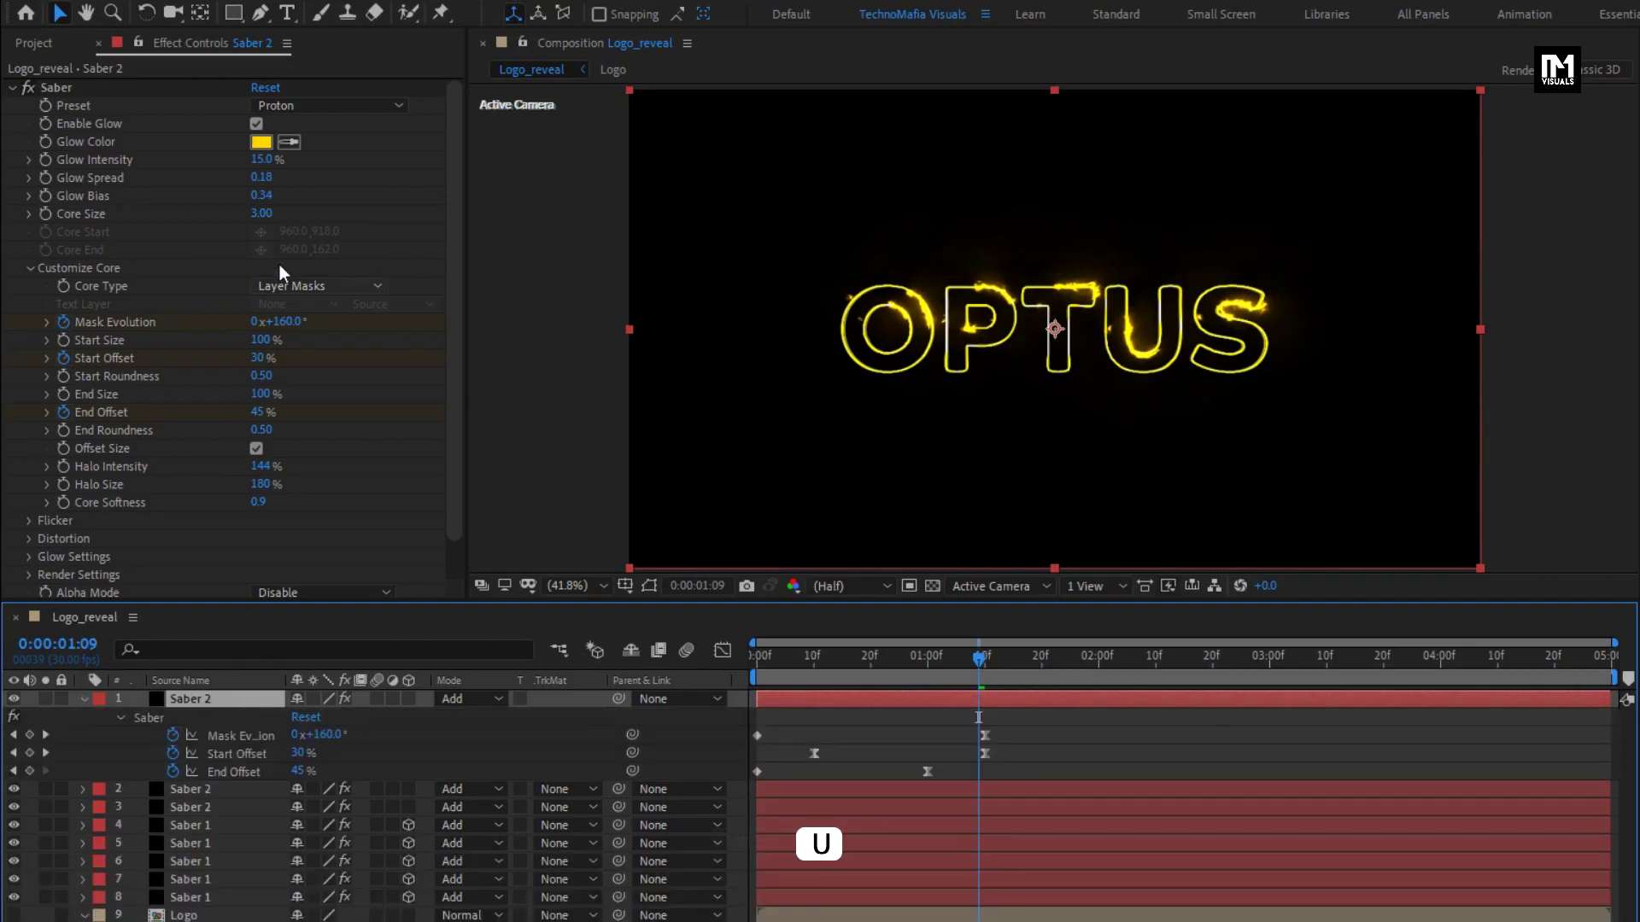
click(350, 106)
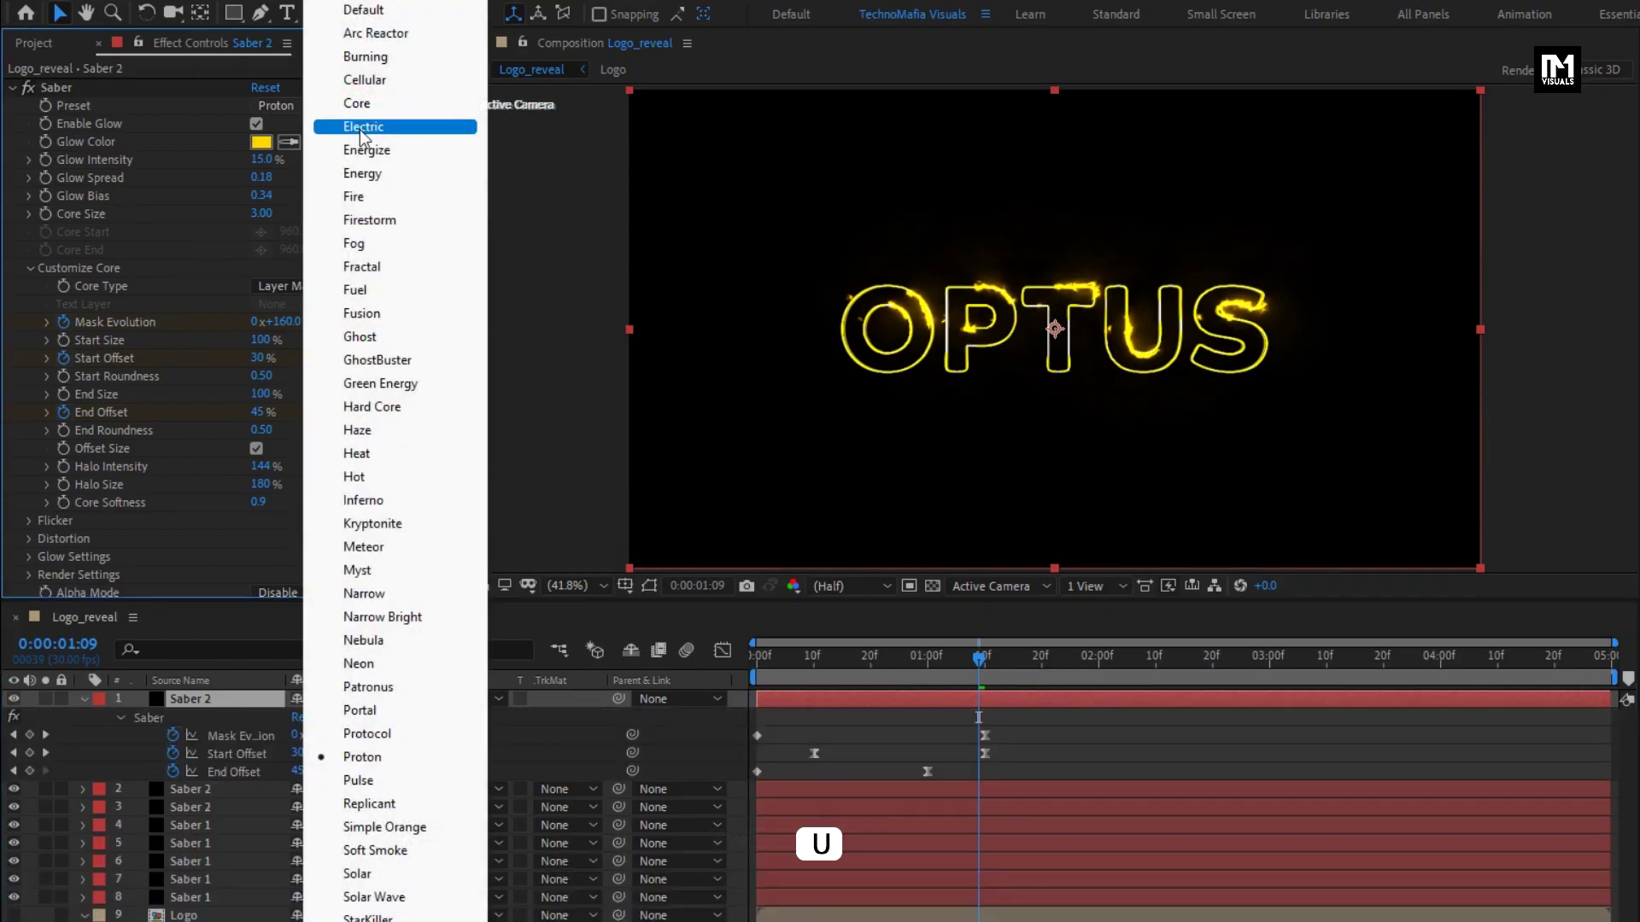
click(391, 406)
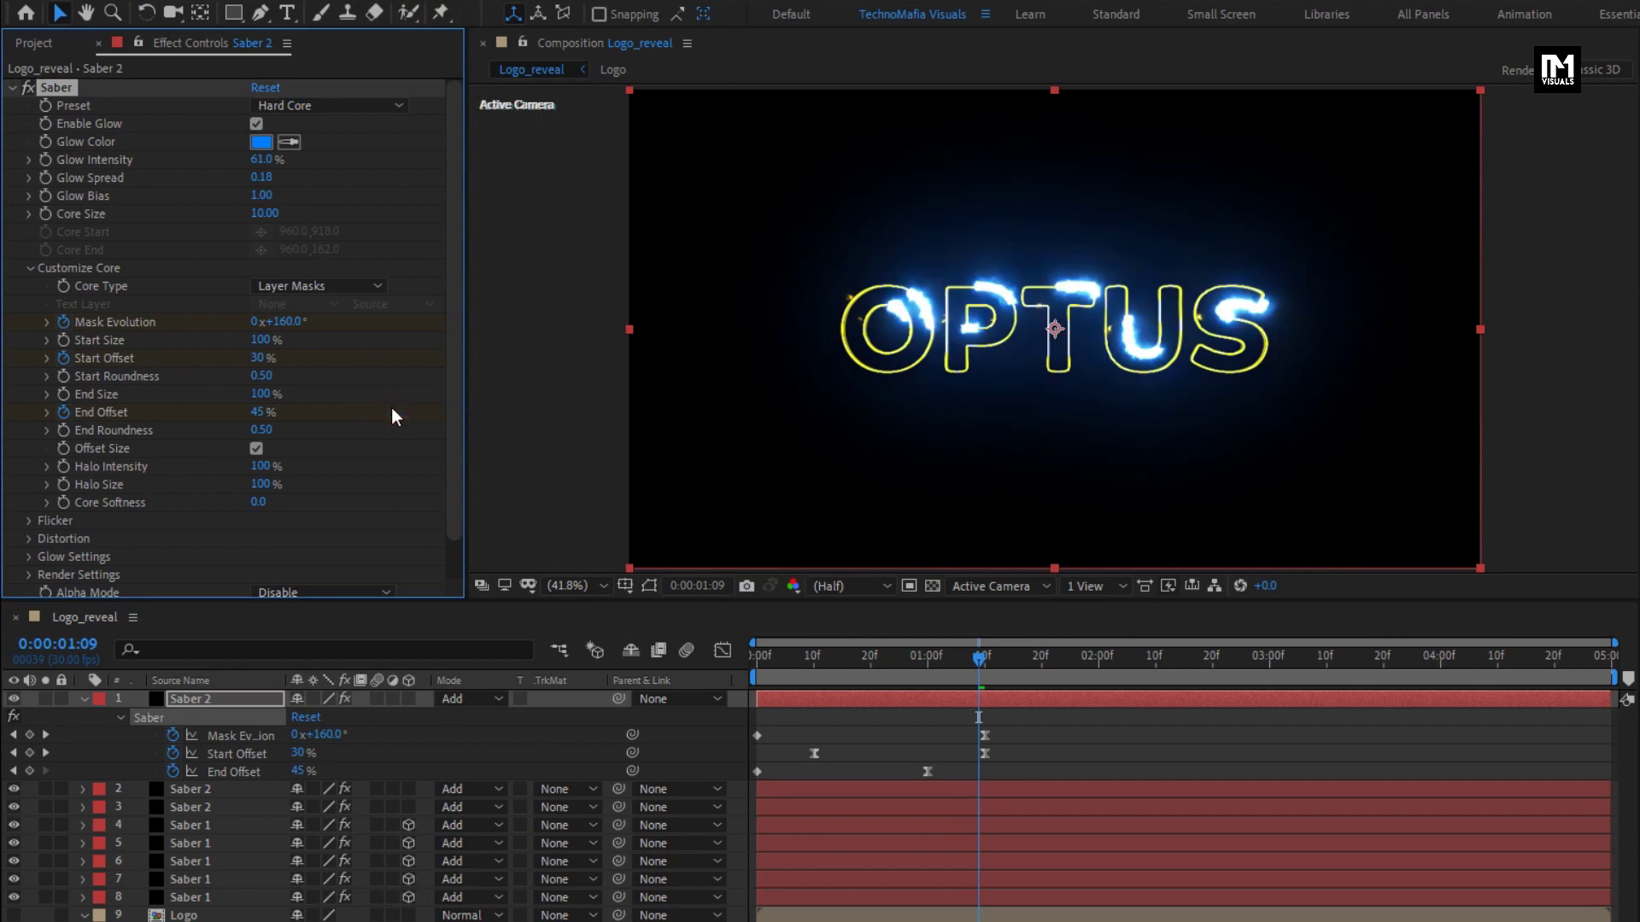
Step: Change the Glow Color of the Hard Core Saber 2 copy to yellow FFD800
click(260, 142)
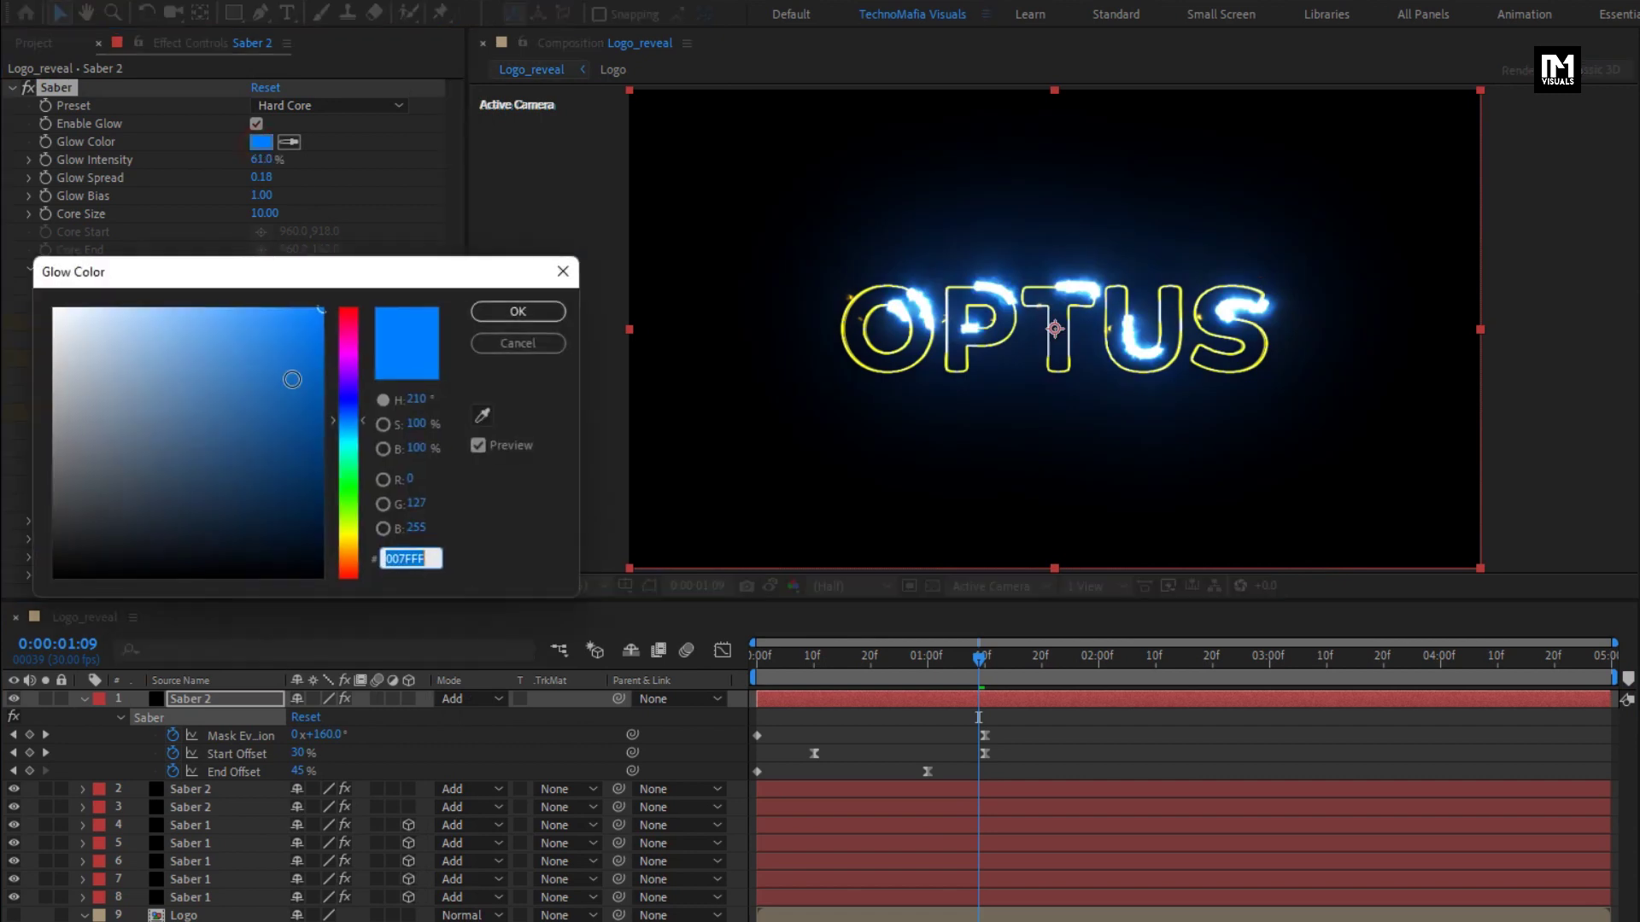
text(FFD800)
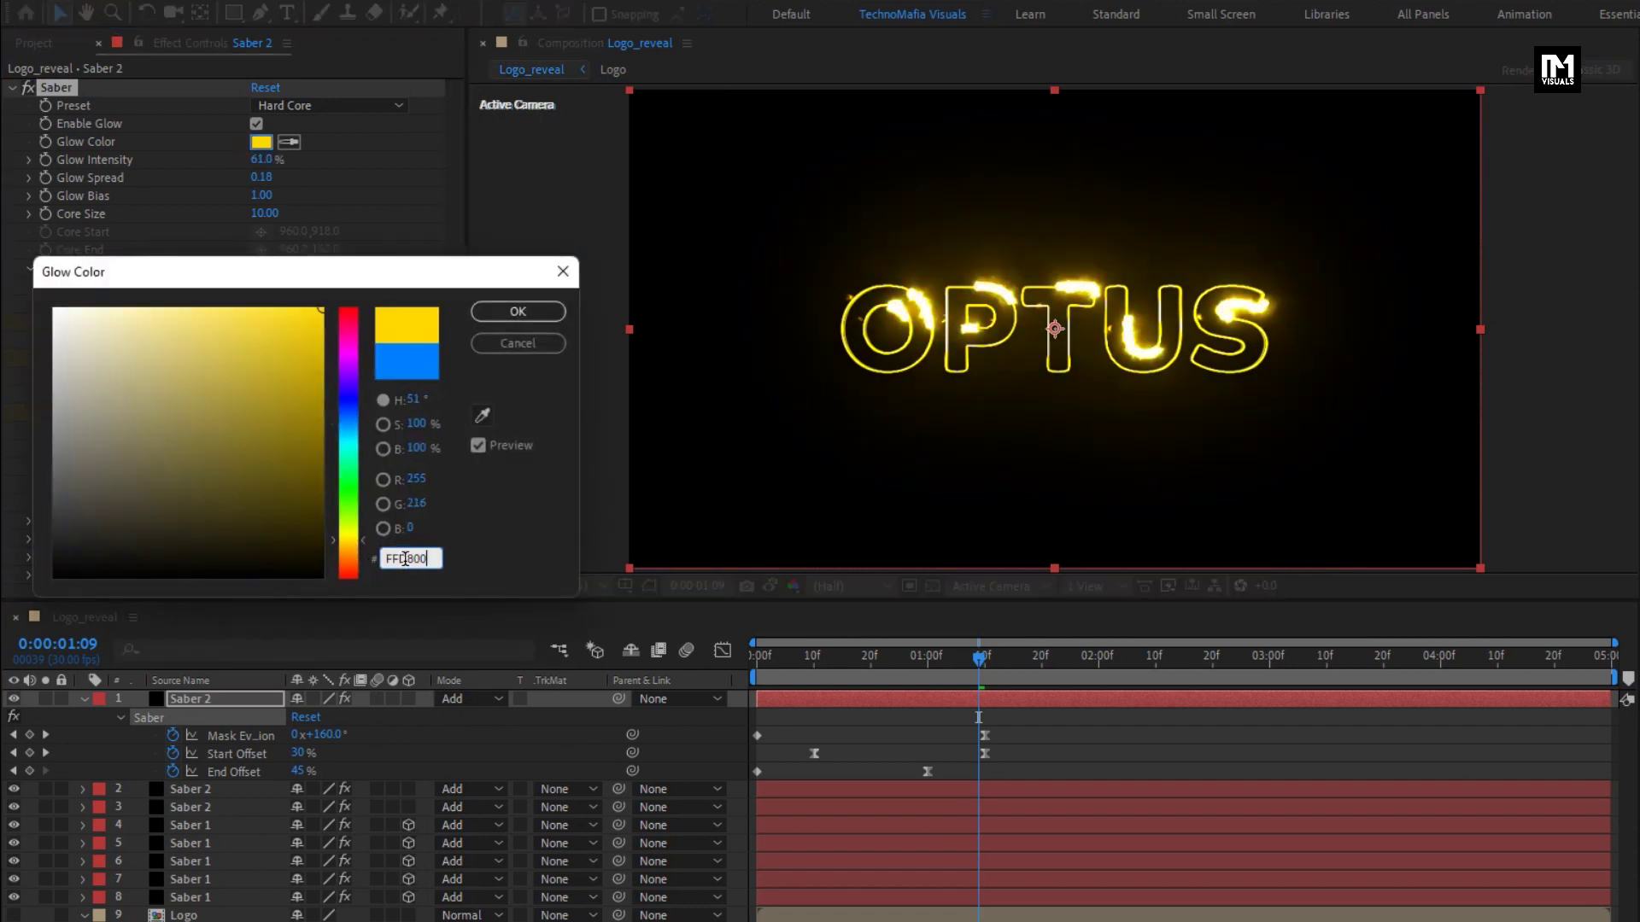
click(519, 312)
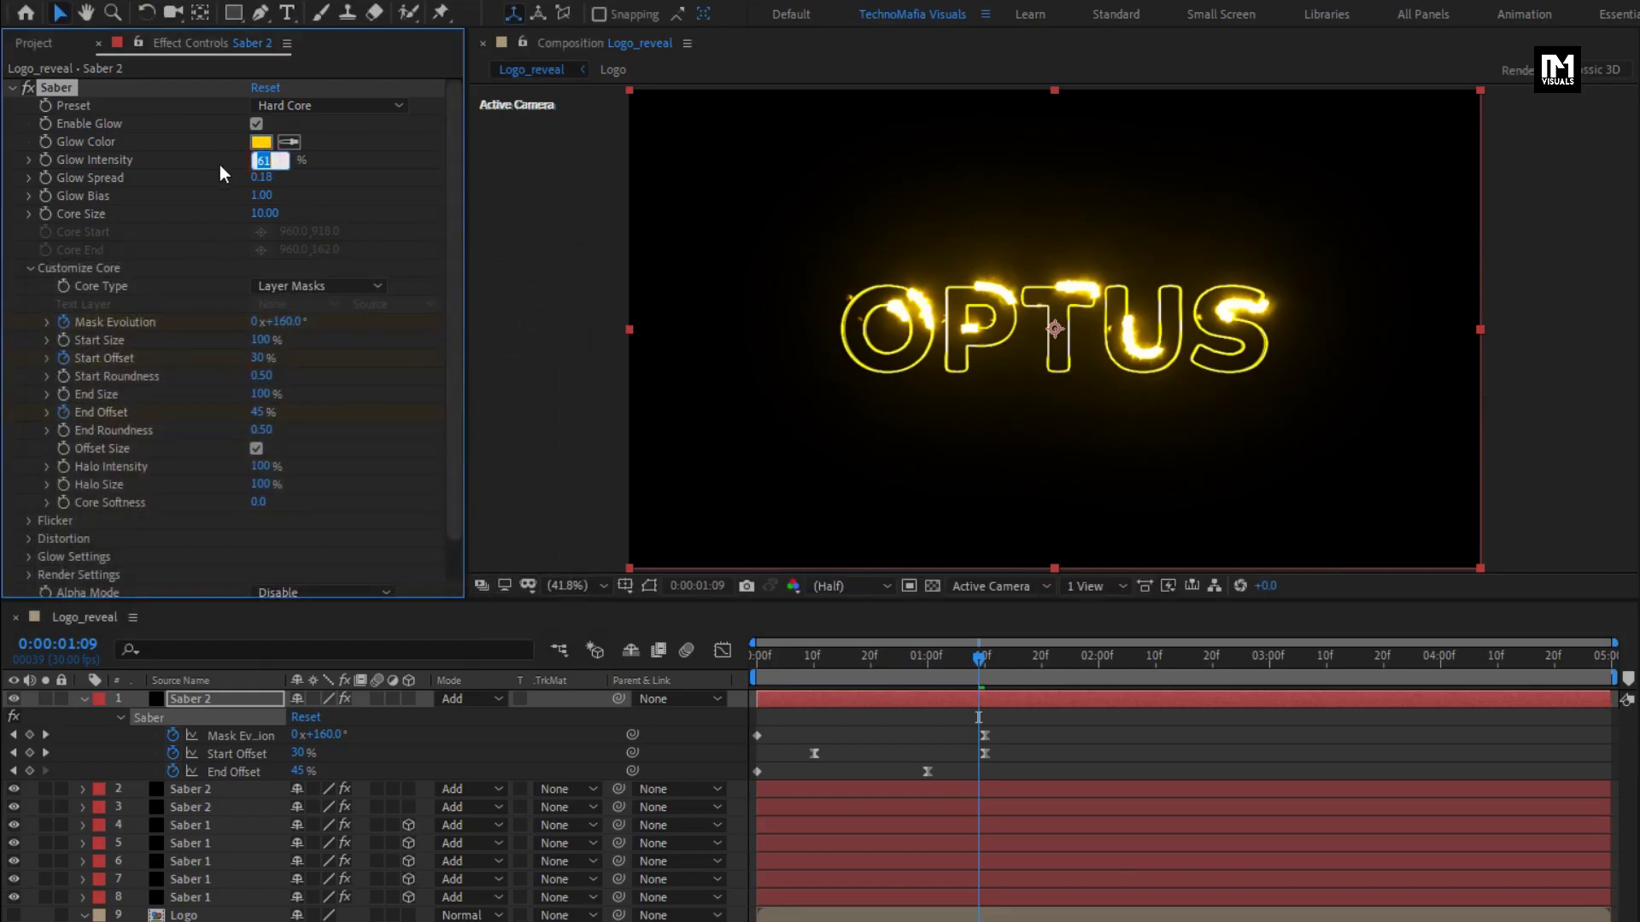
Step: Set the Hard Core Saber 2 copy's Glow Intensity to 15% and its Core Size to 0.7
text(15)
key(Return)
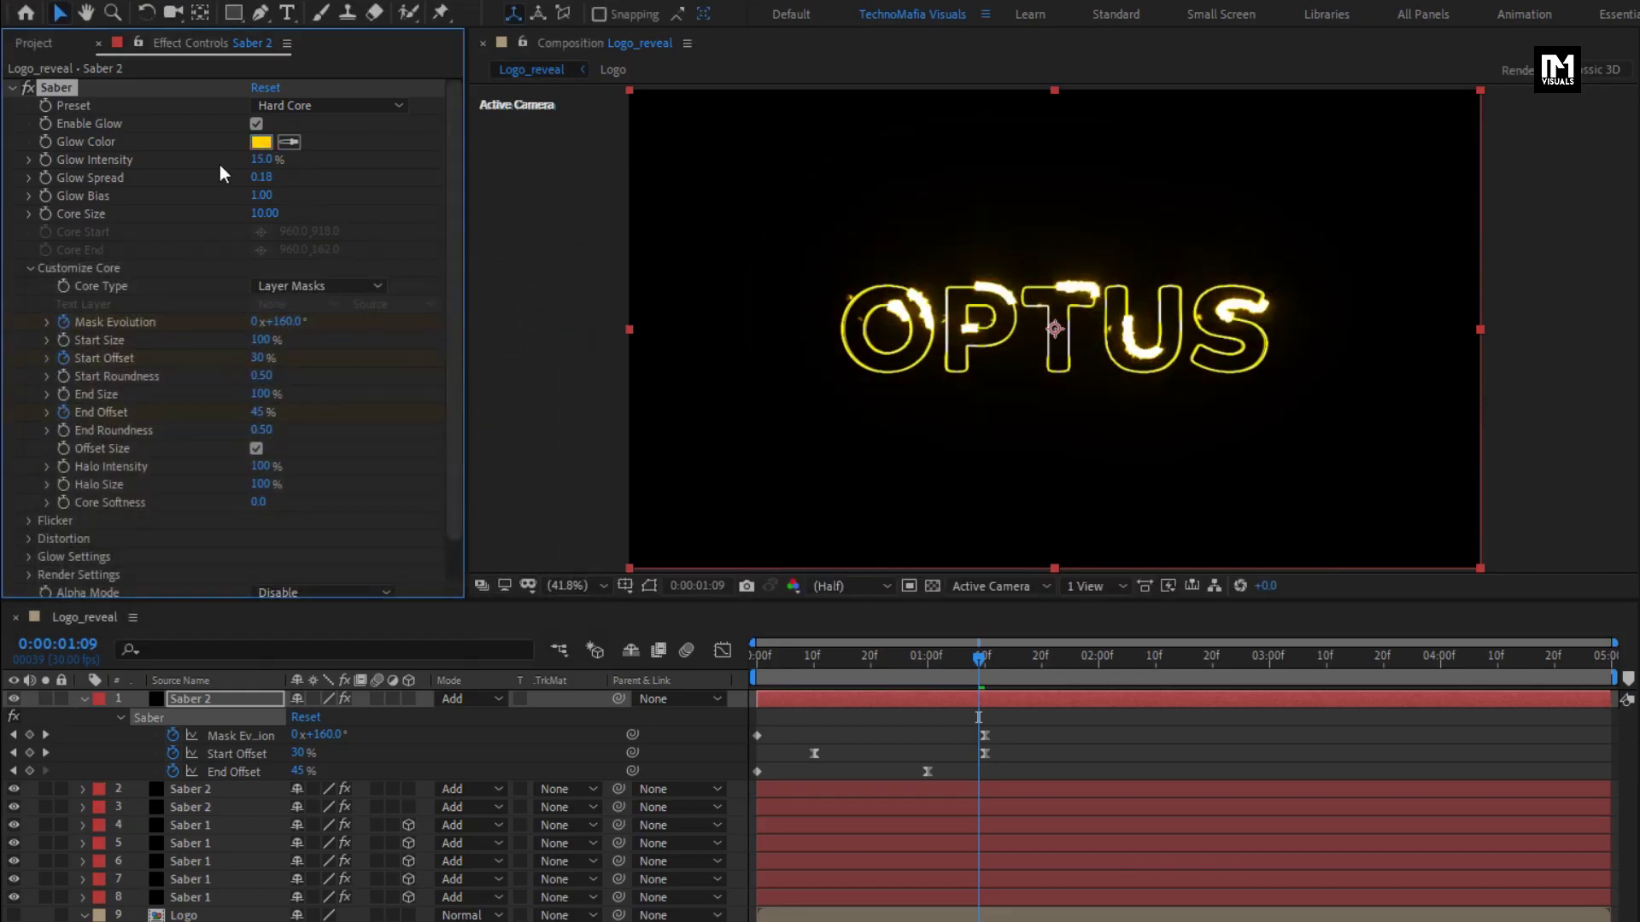
click(258, 212)
text(0.7)
key(Return)
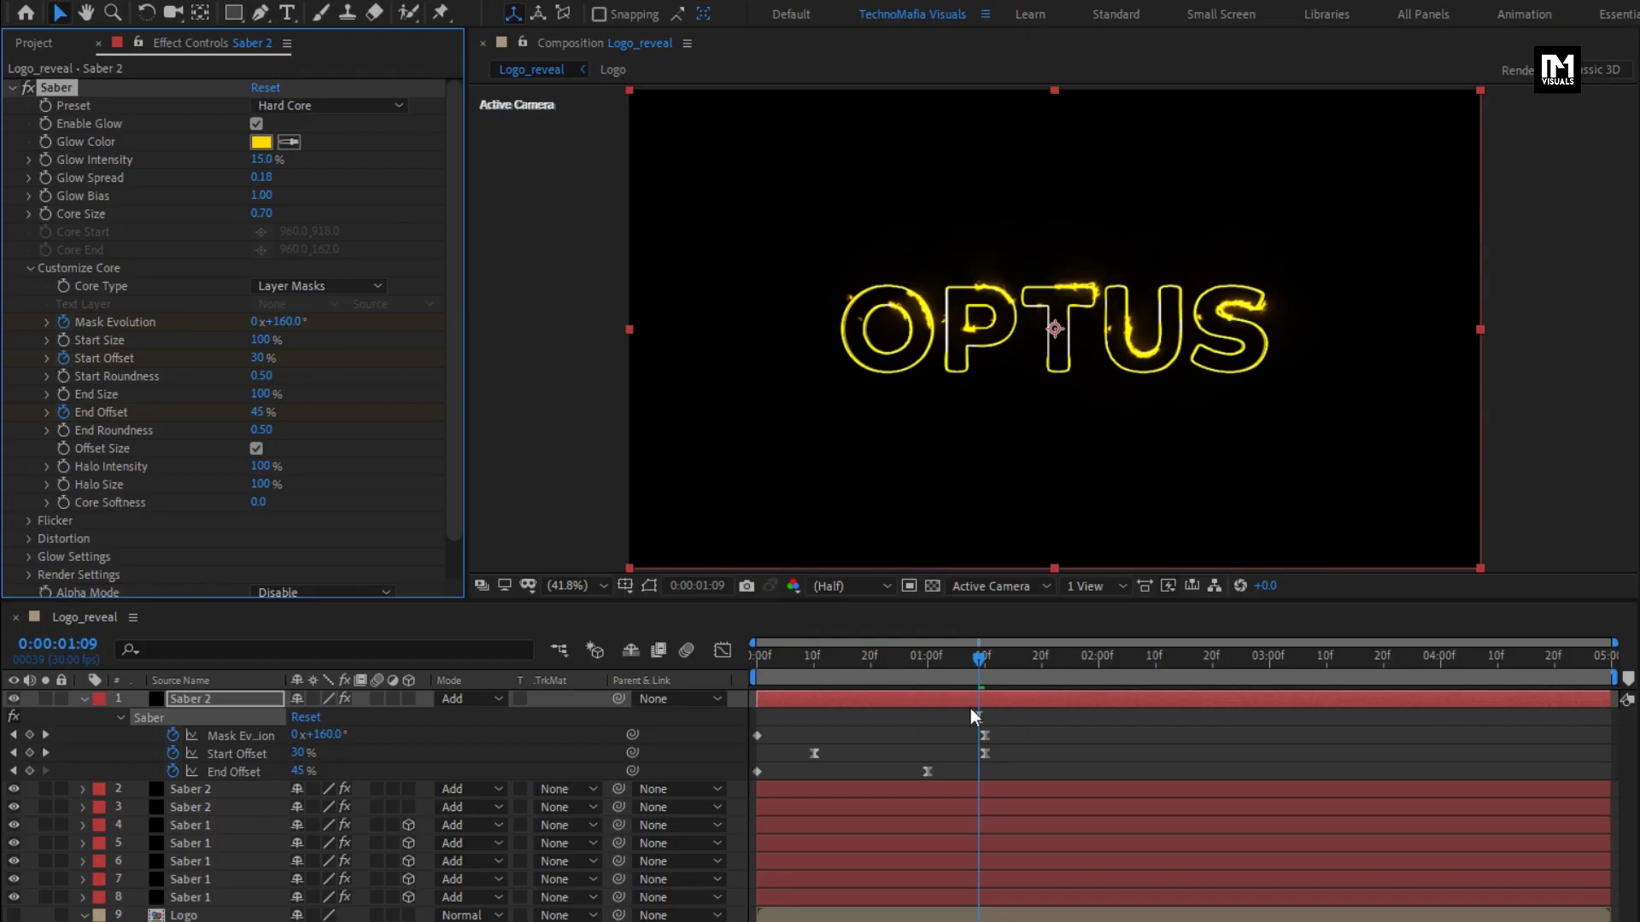
Step: Remove the Start Offset keyframes from the top Saber 2 copy, and set its Start Offset to 100%
click(982, 675)
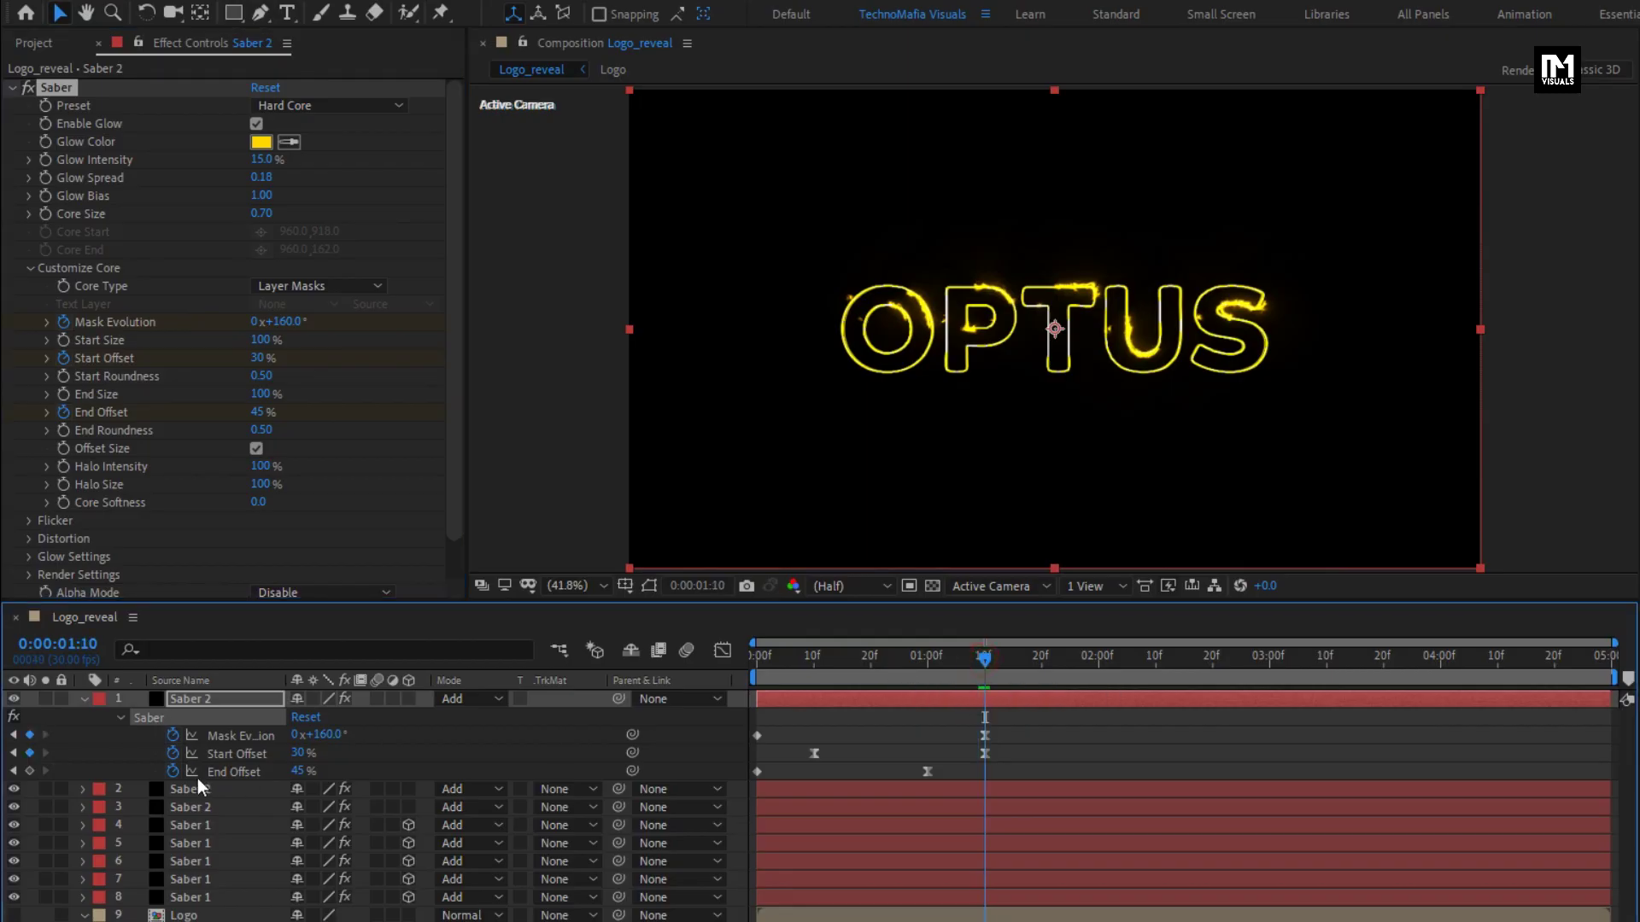
click(172, 754)
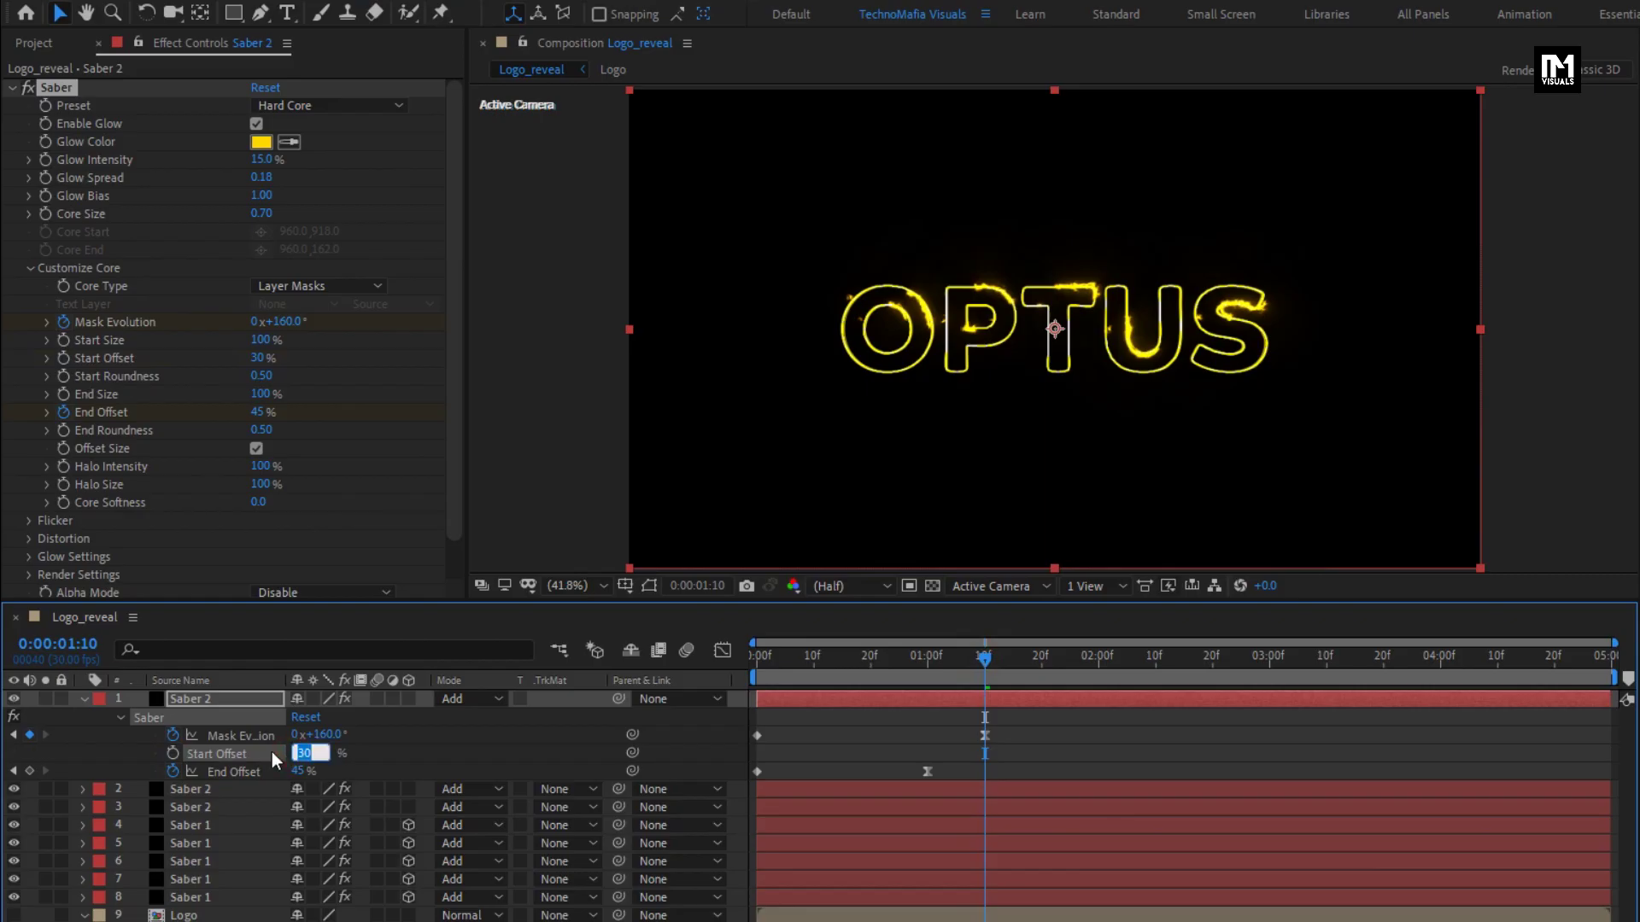
text(100)
key(Return)
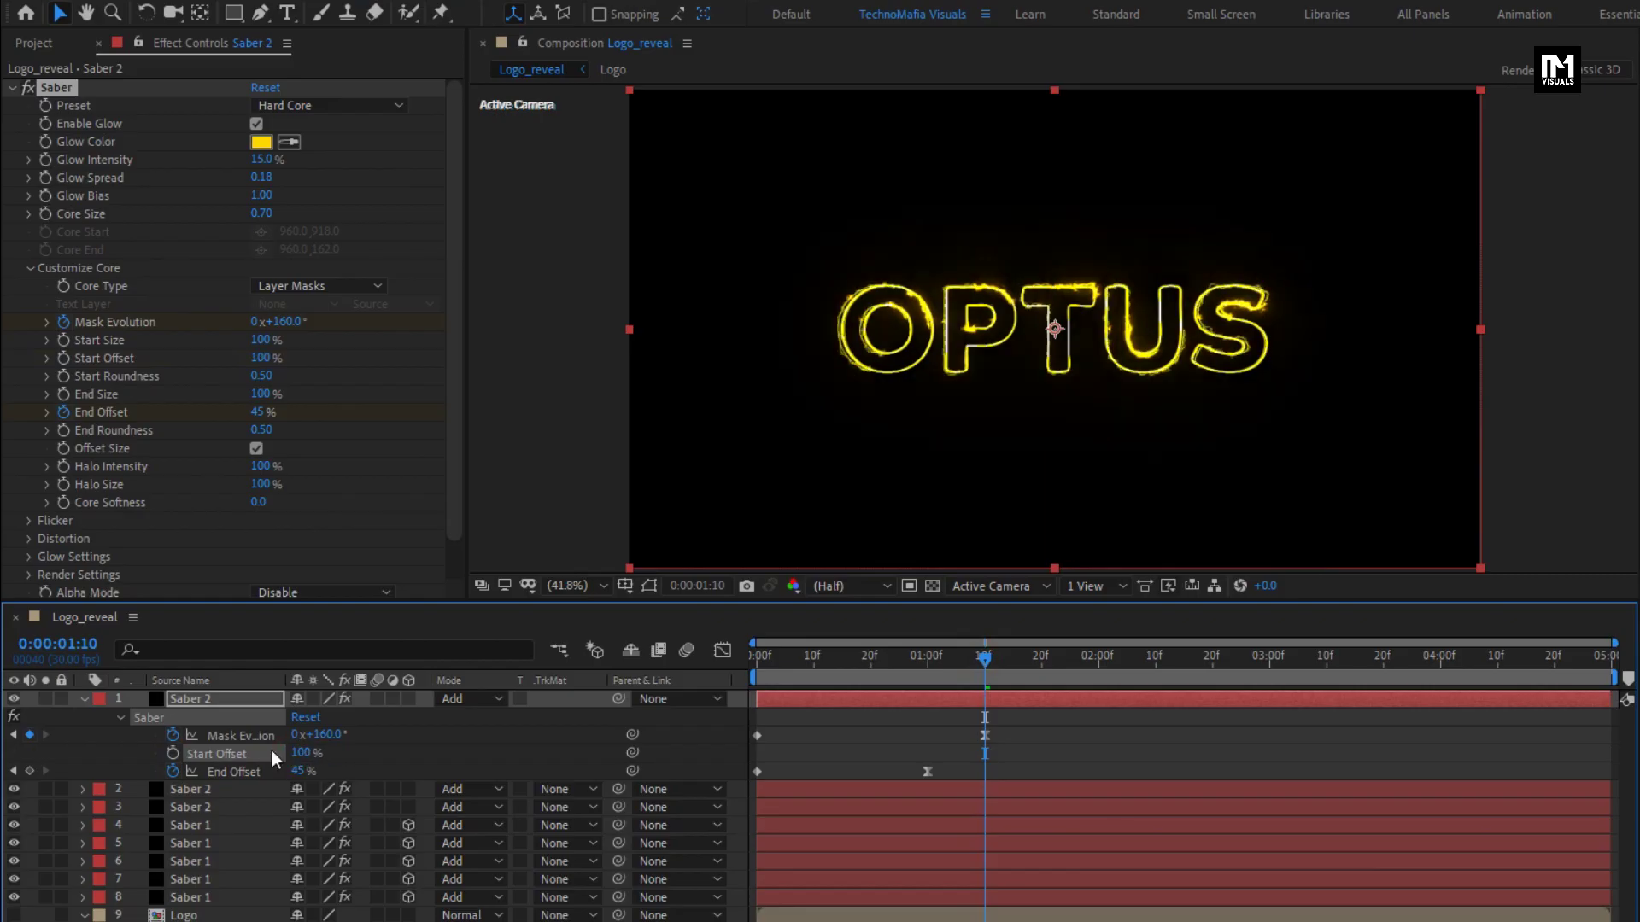
Step: Set the top Saber 2 copy's Start Offset to 0%, and preview the animation from the start to 0:00:00:20
drag(798, 659, 745, 664)
click(297, 755)
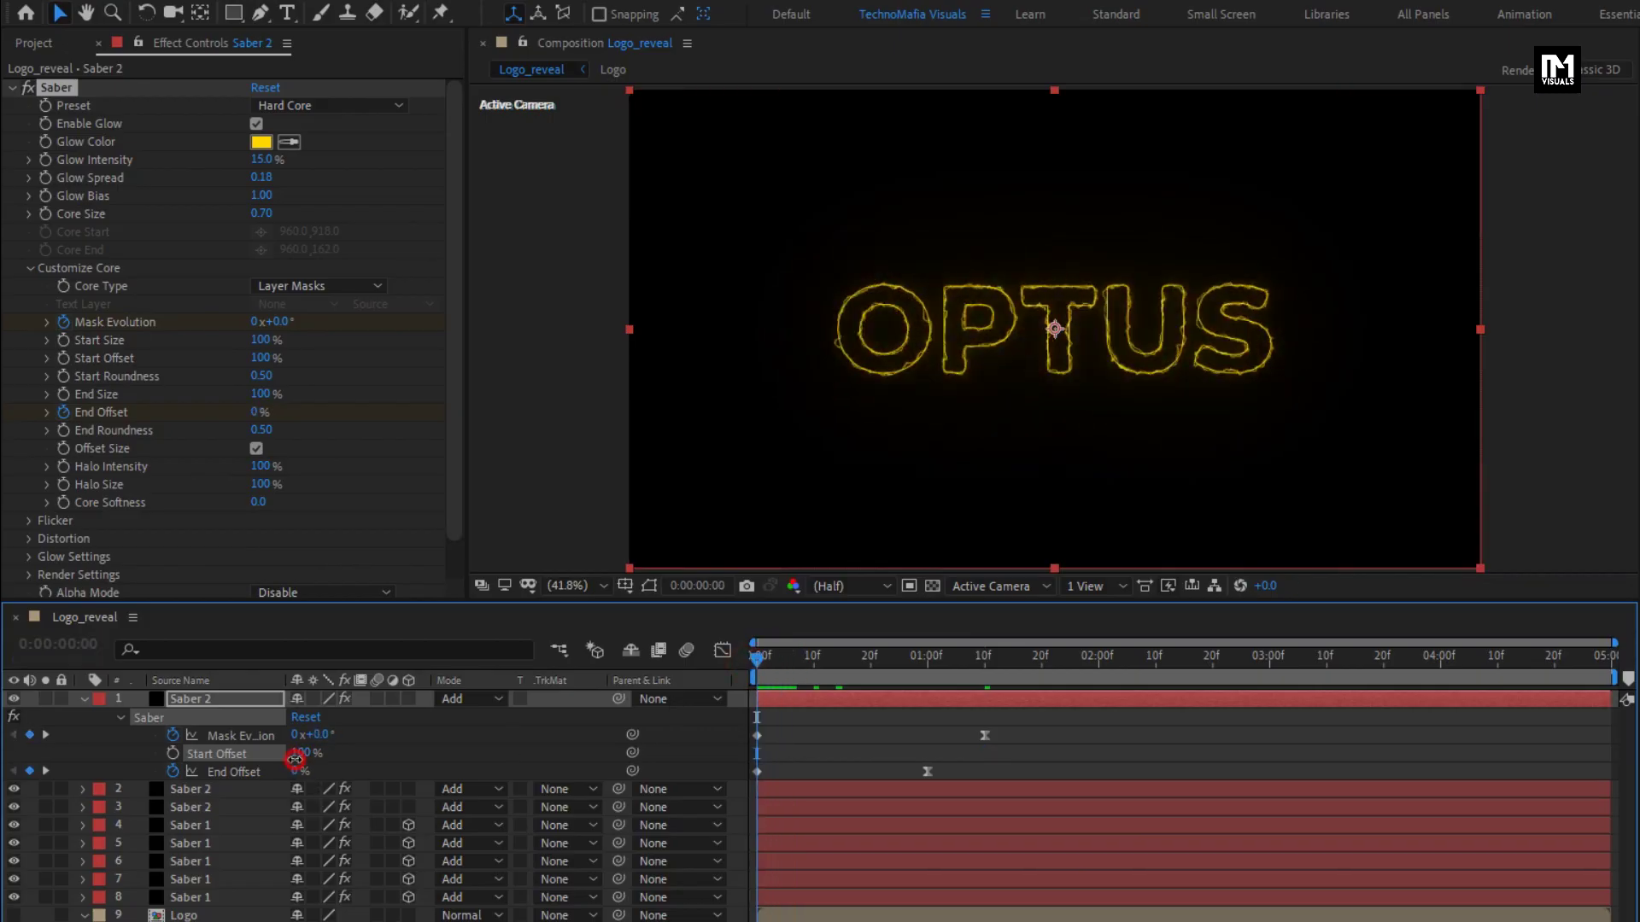
text(0)
key(Return)
drag(755, 663, 869, 679)
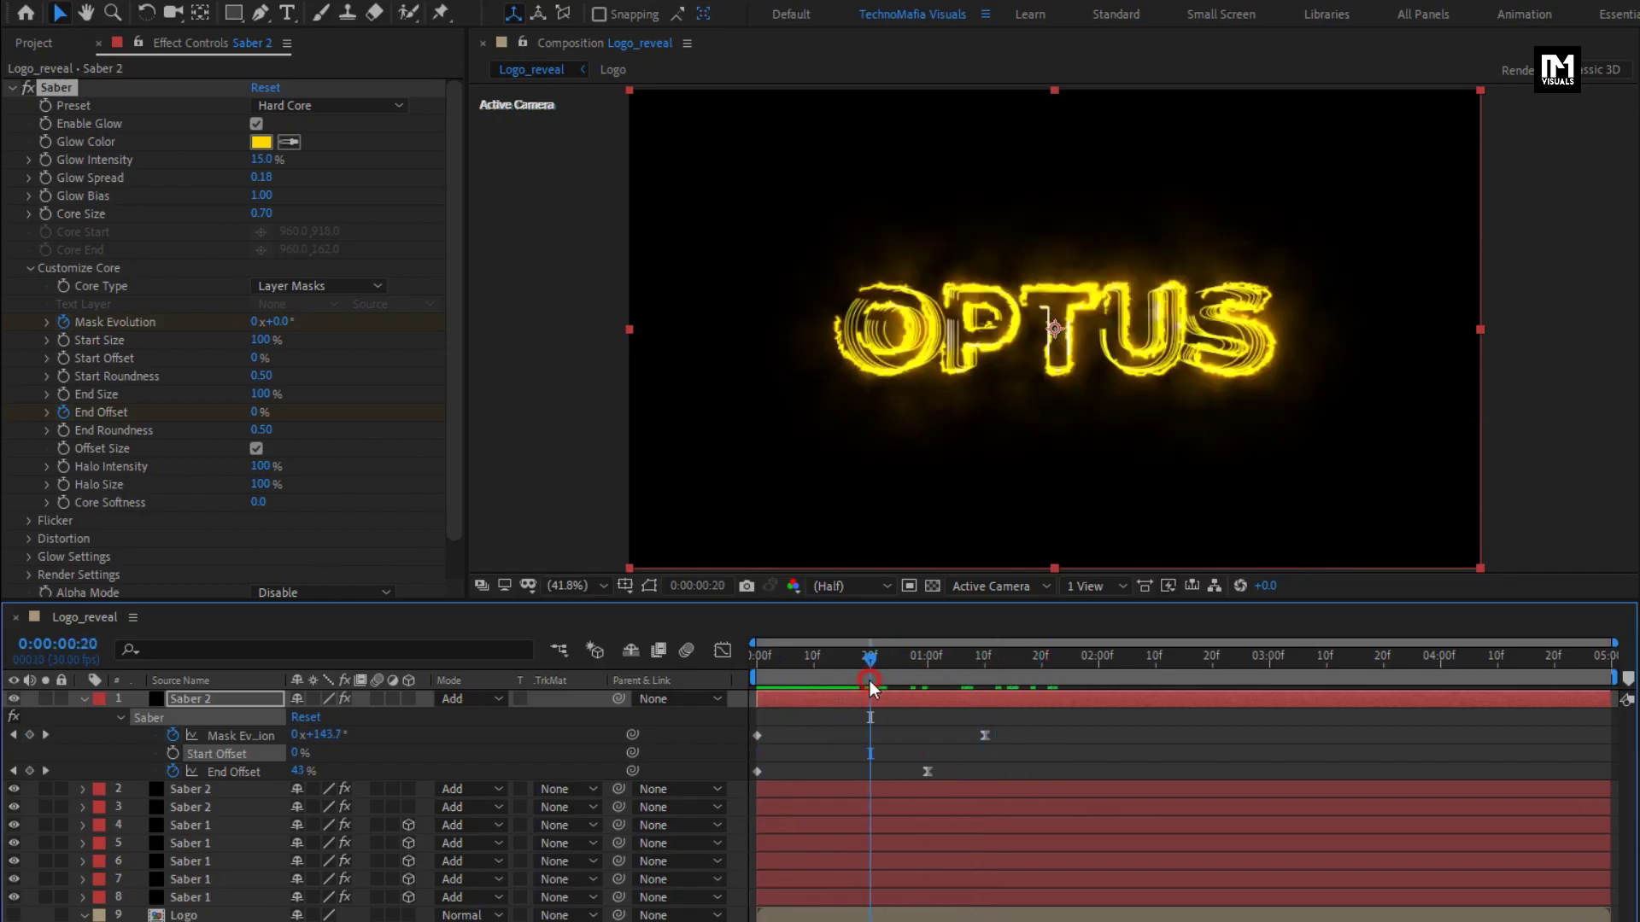
Step: Collapse the top Saber 2 layer, and make all three Saber 2 layers 3D
click(85, 699)
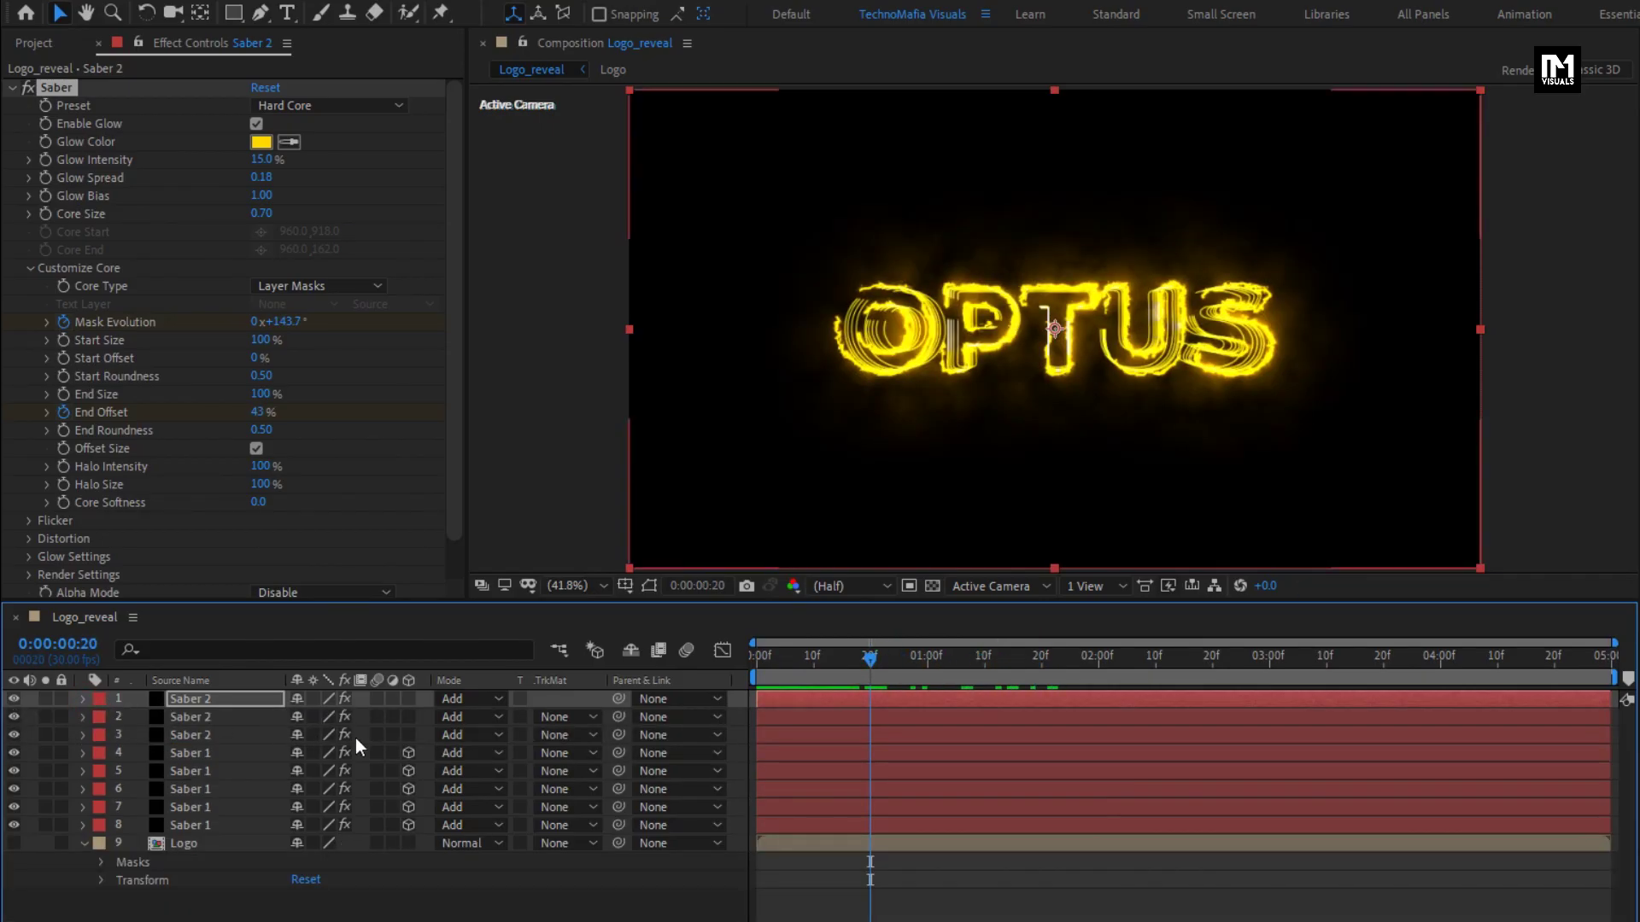
drag(406, 732, 407, 698)
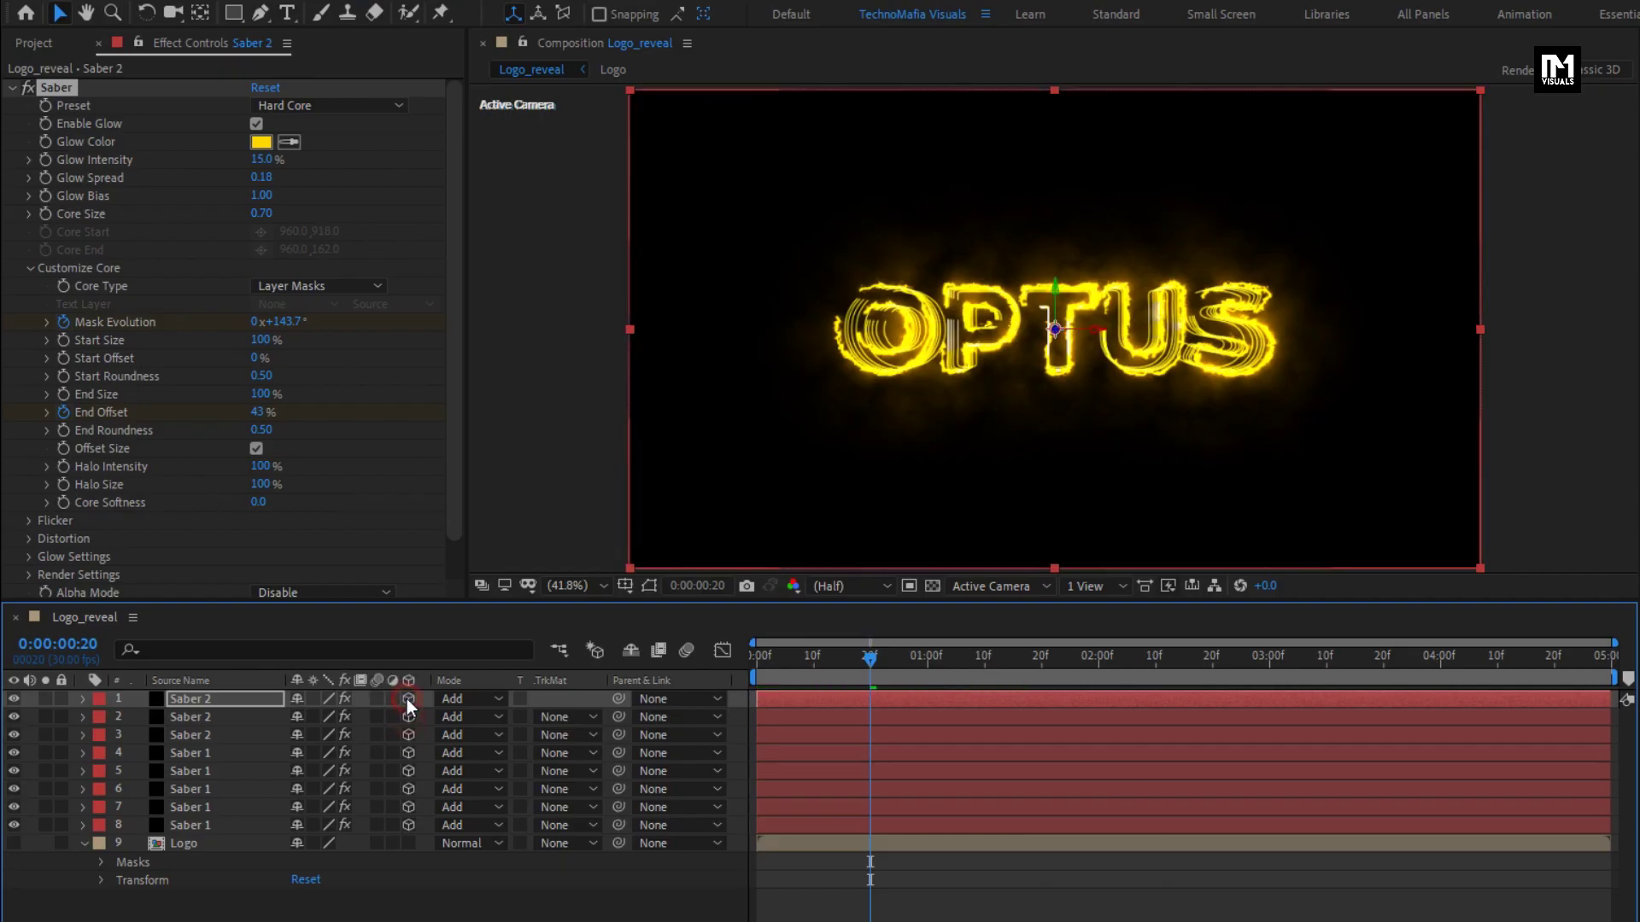
Step: Show the Logo layer, and add an Opacity keyframe of 0% to it at 0:00:00:10
click(180, 844)
key(t)
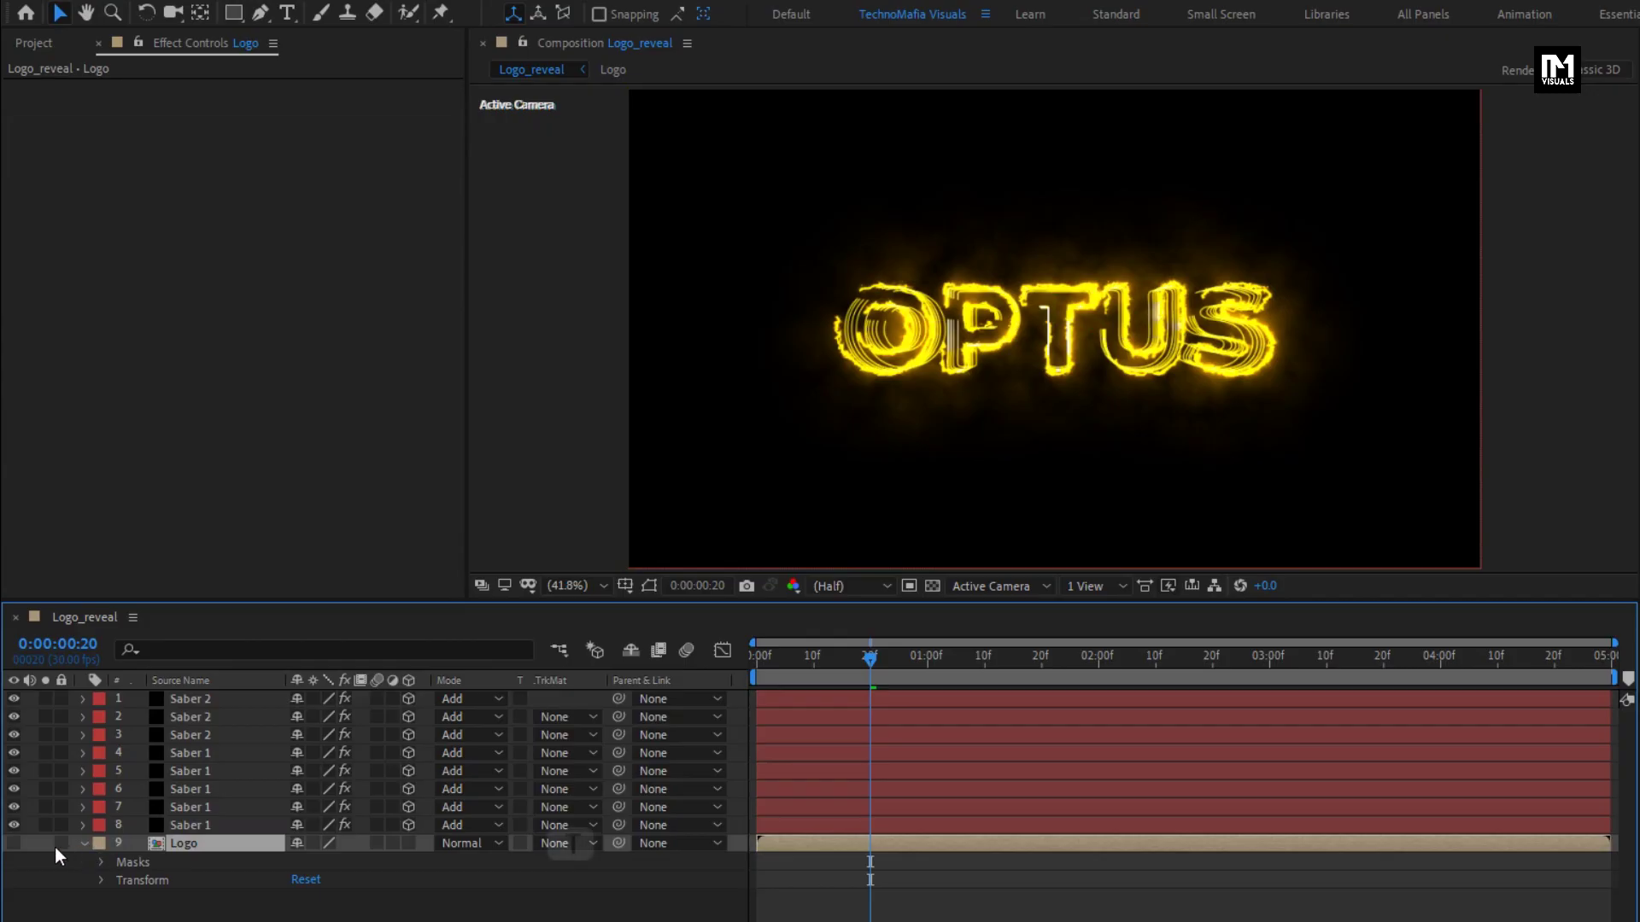
click(14, 844)
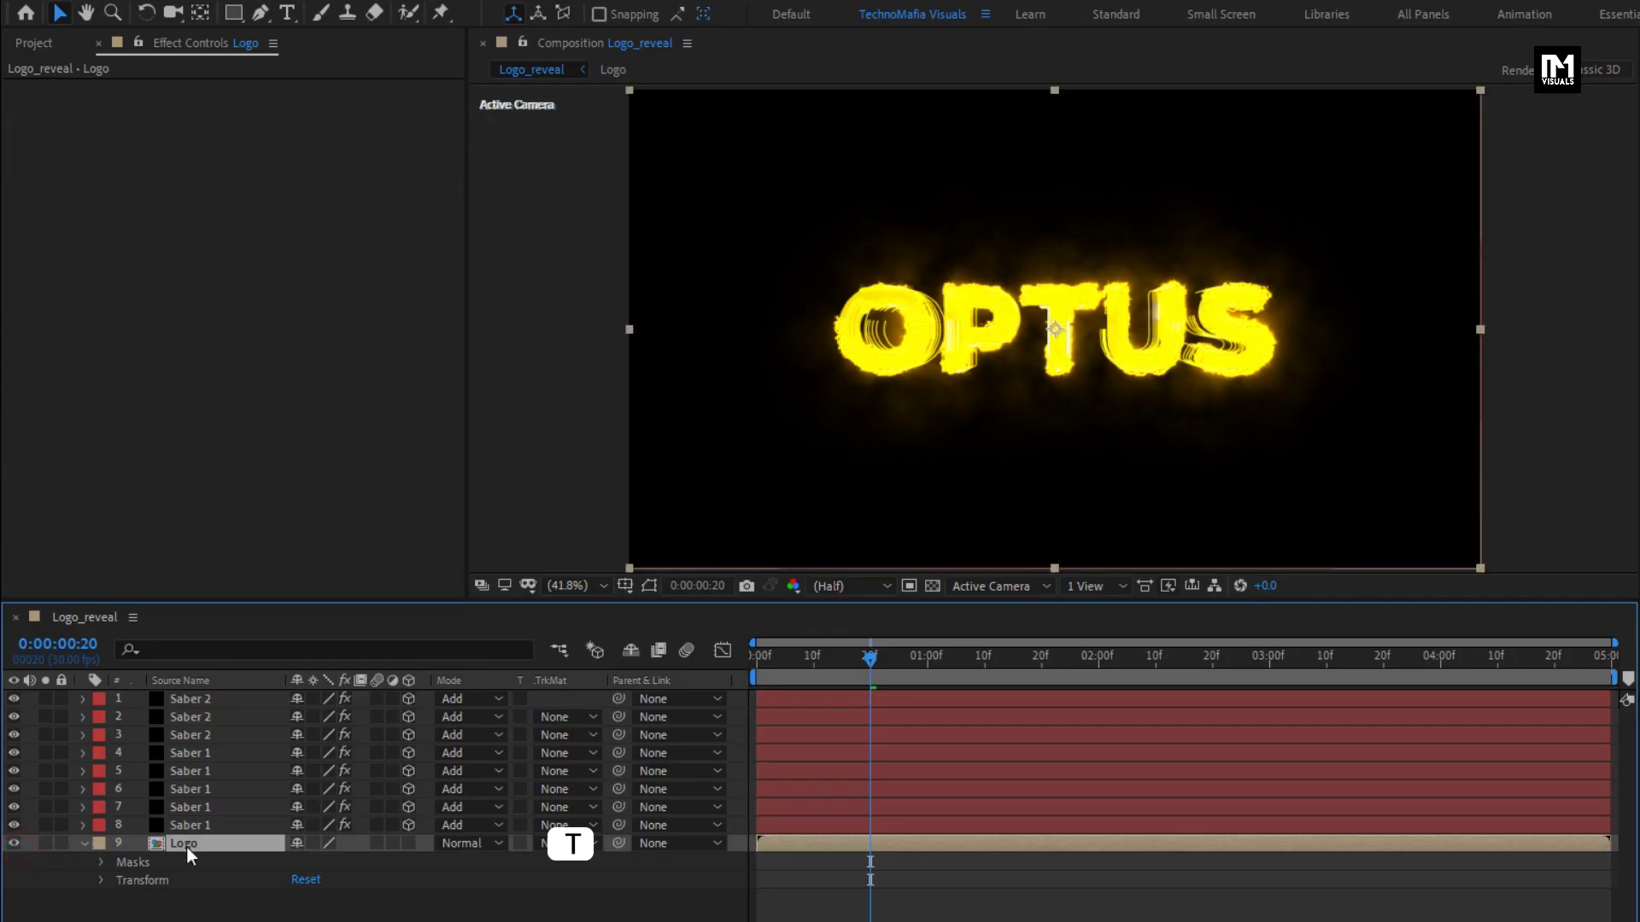
key(t)
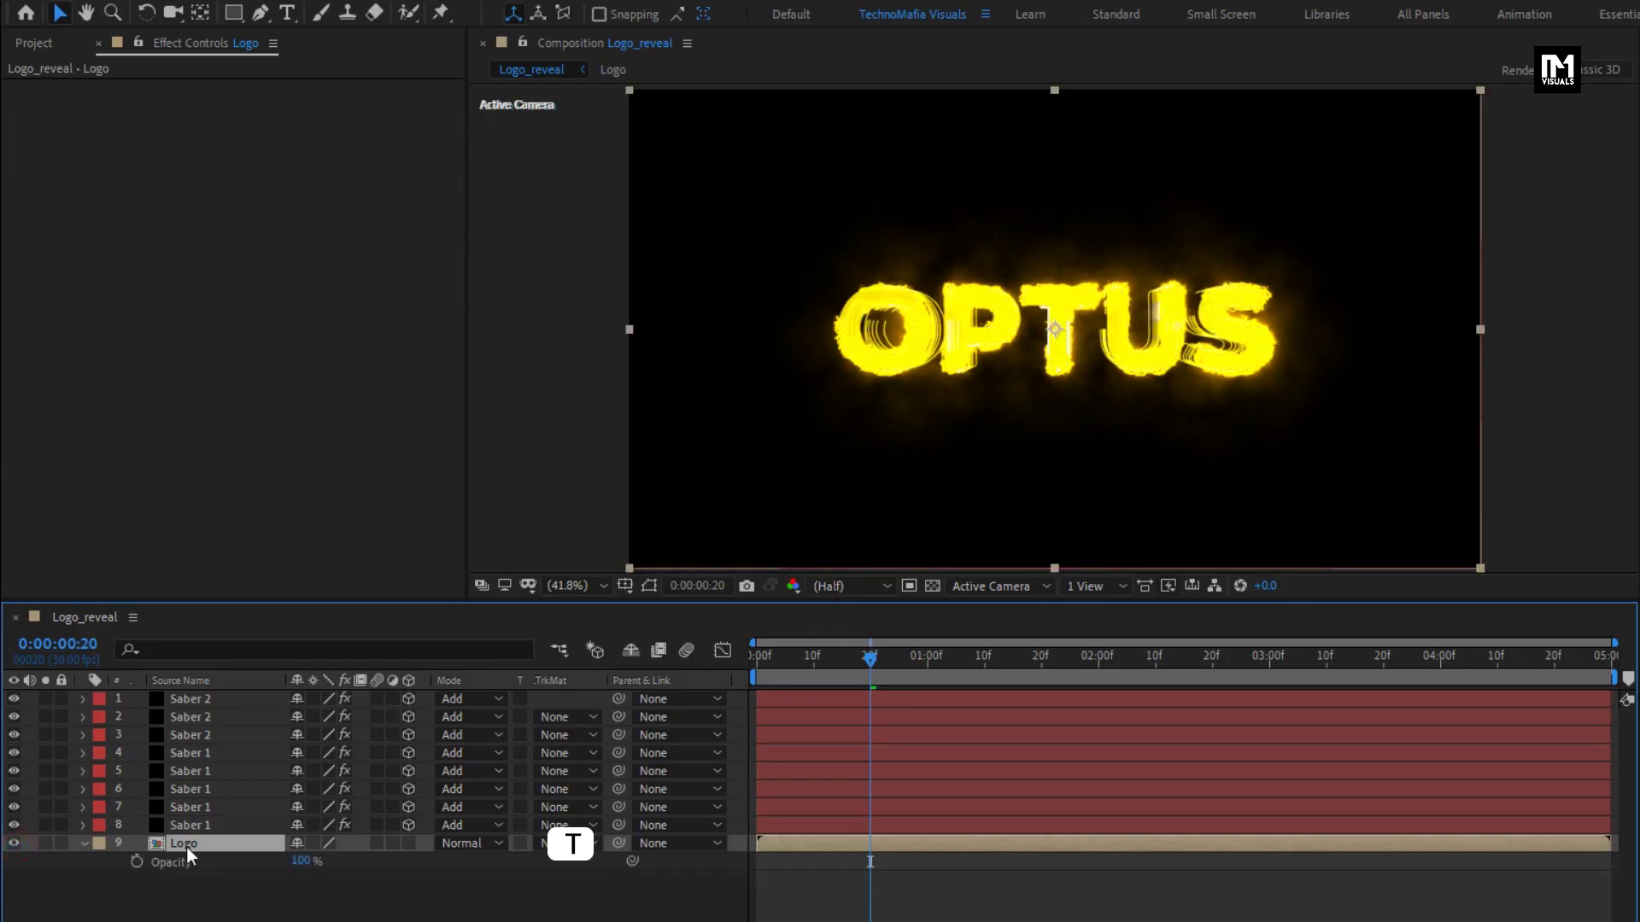
click(813, 659)
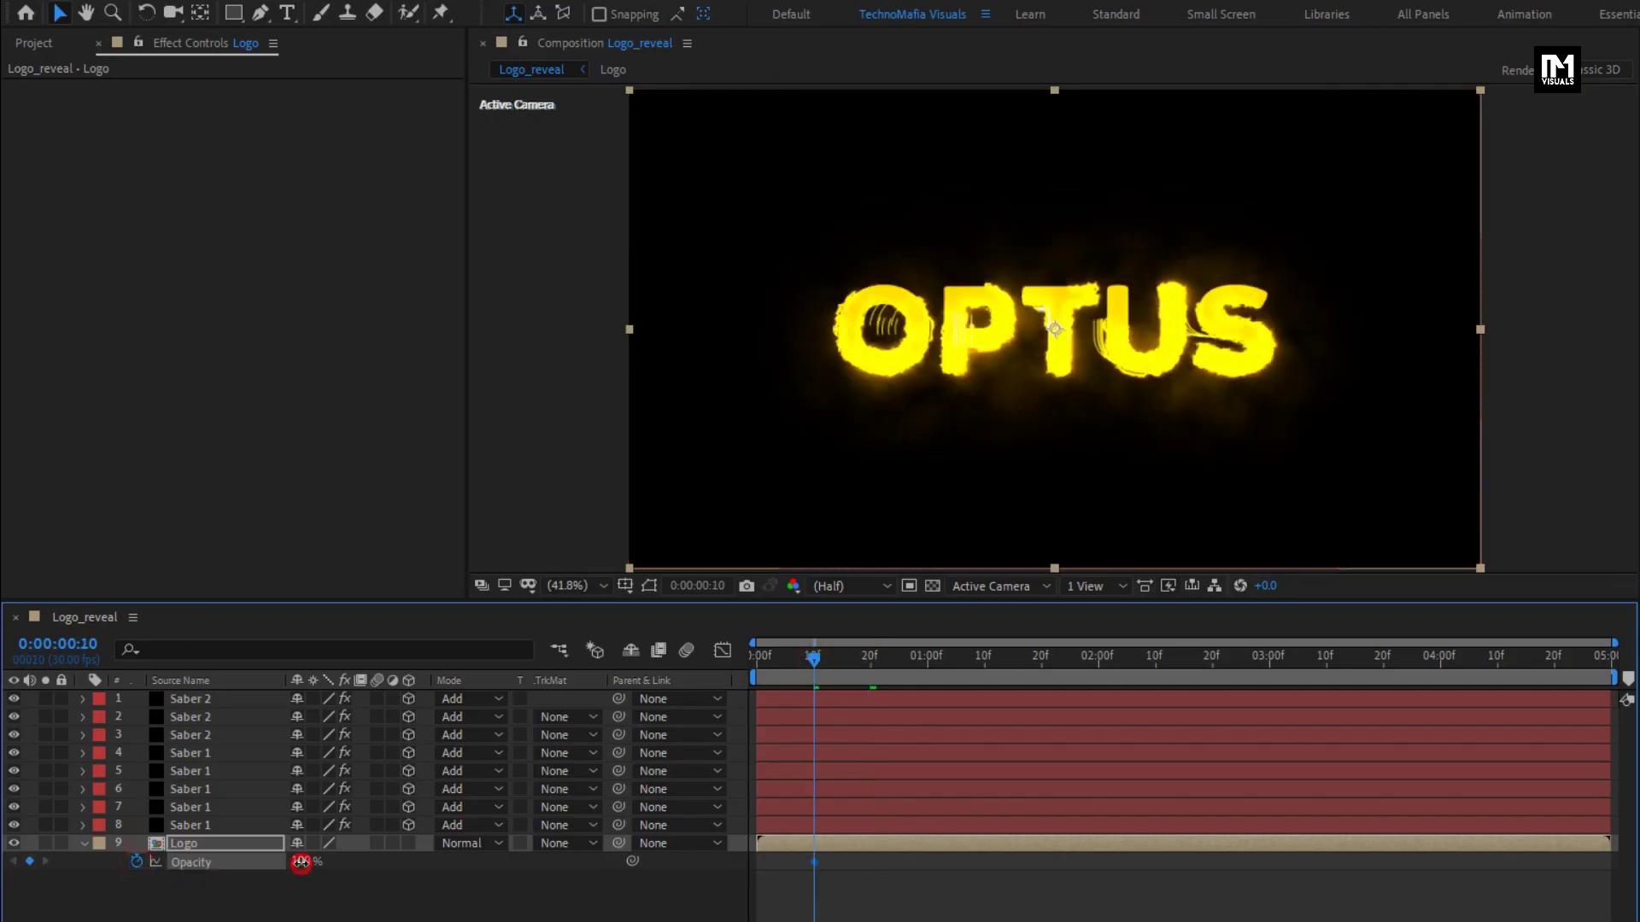
drag(301, 861, 92, 863)
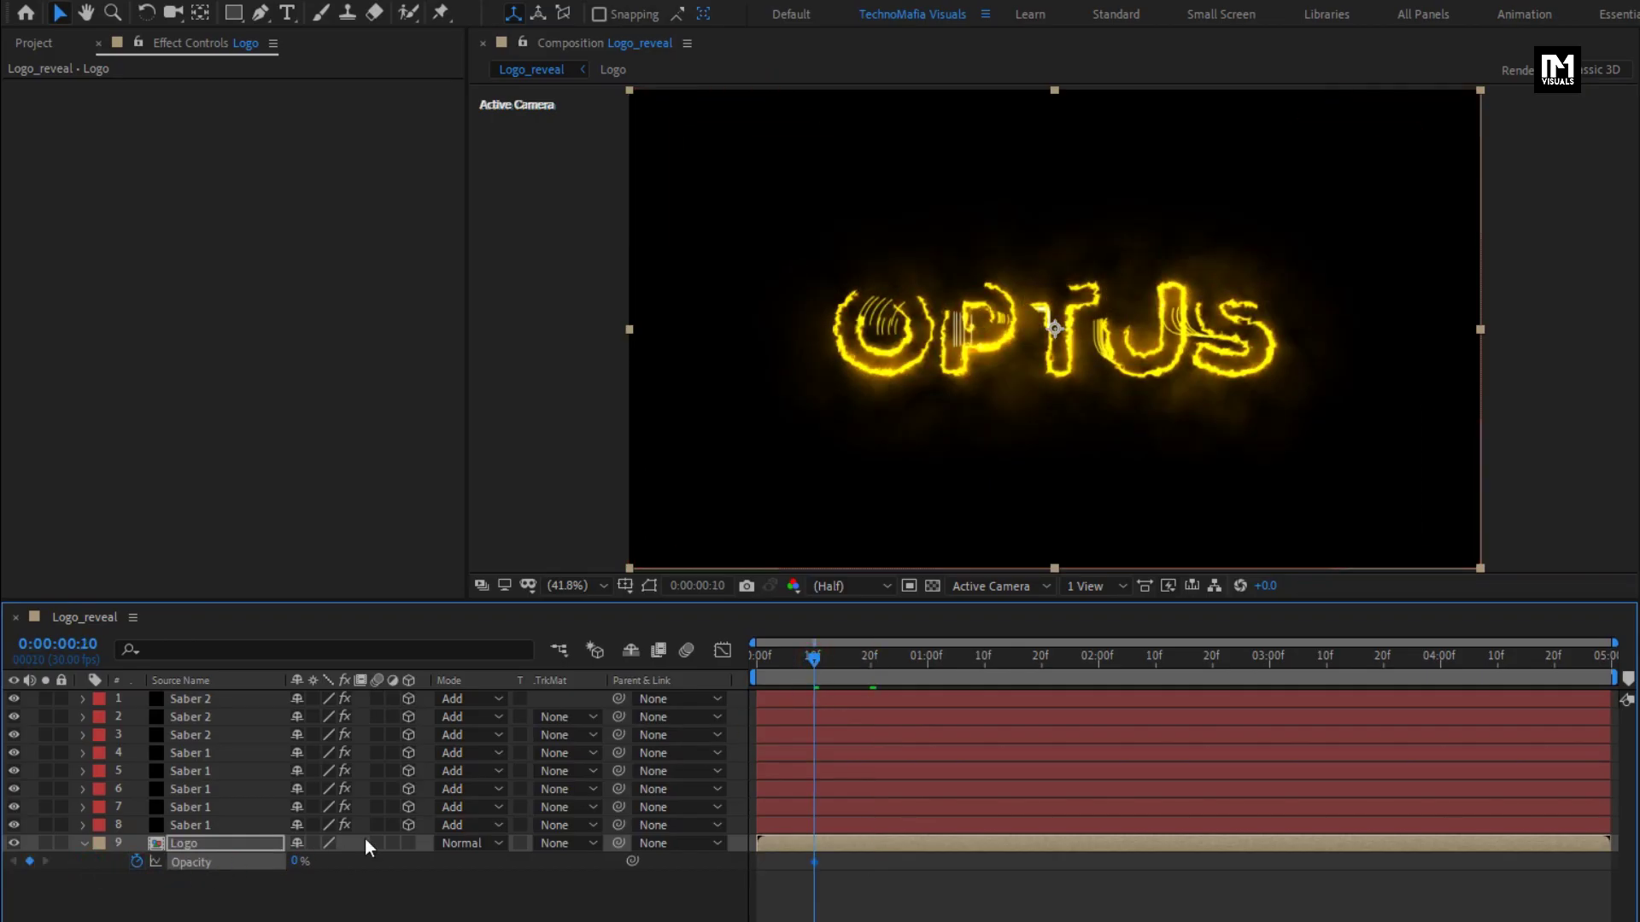
Step: Add an Opacity keyframe of 70% to the Logo layer at 0:00:00:25
drag(858, 659, 899, 660)
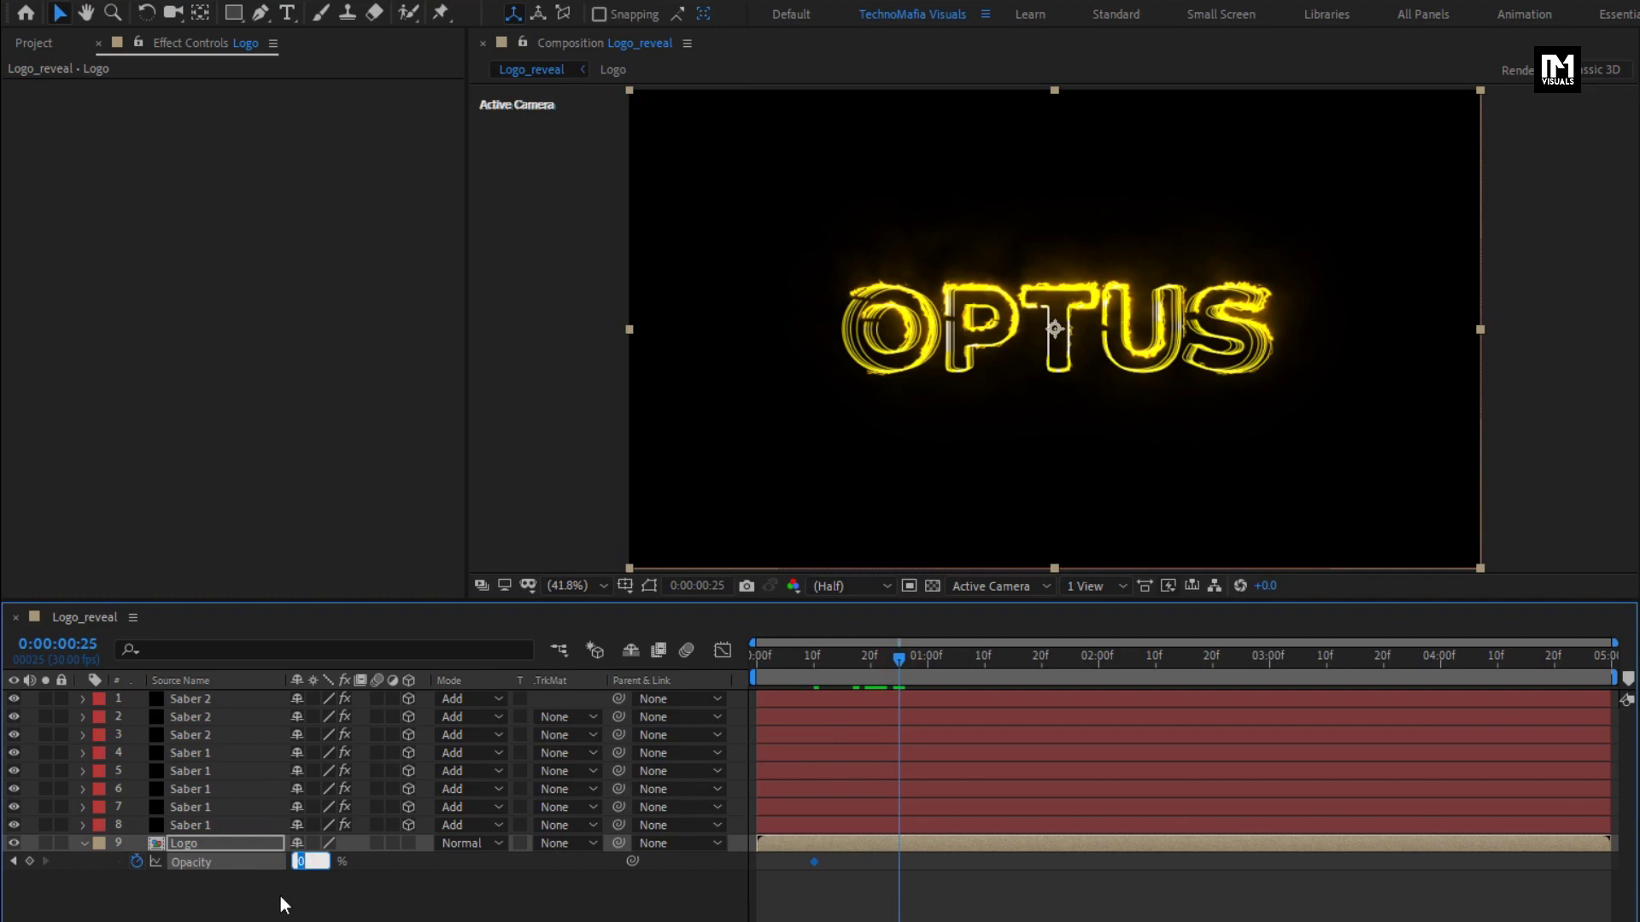
text(70)
key(Return)
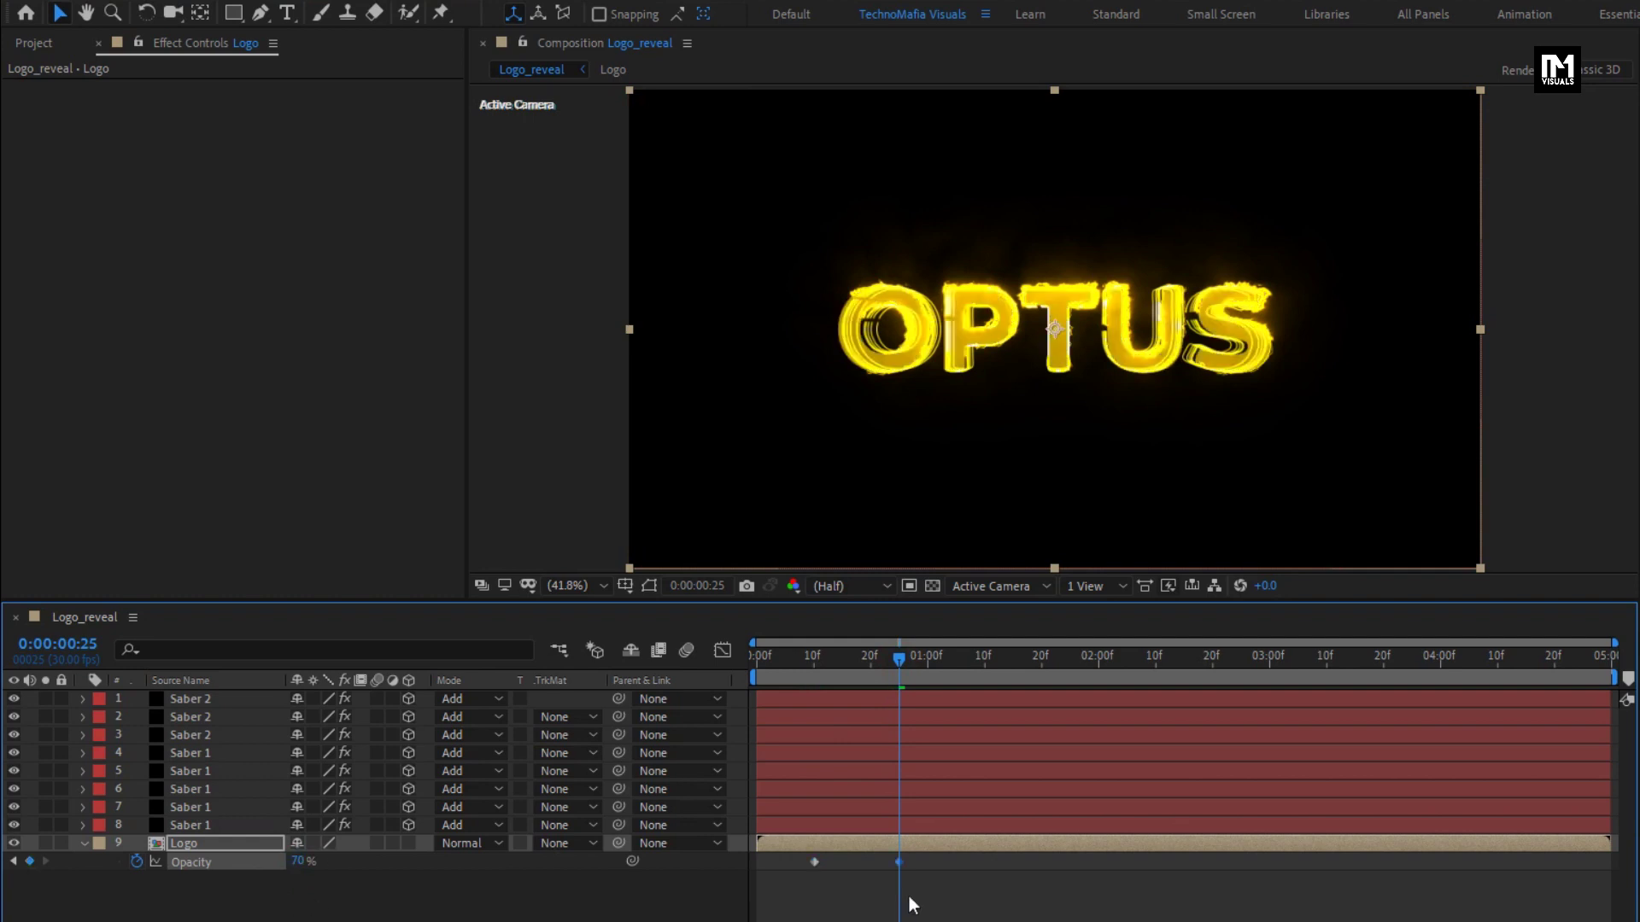
Step: Apply Easy Ease to both Opacity keyframes of the Logo layer
drag(912, 903, 811, 863)
right_click(813, 862)
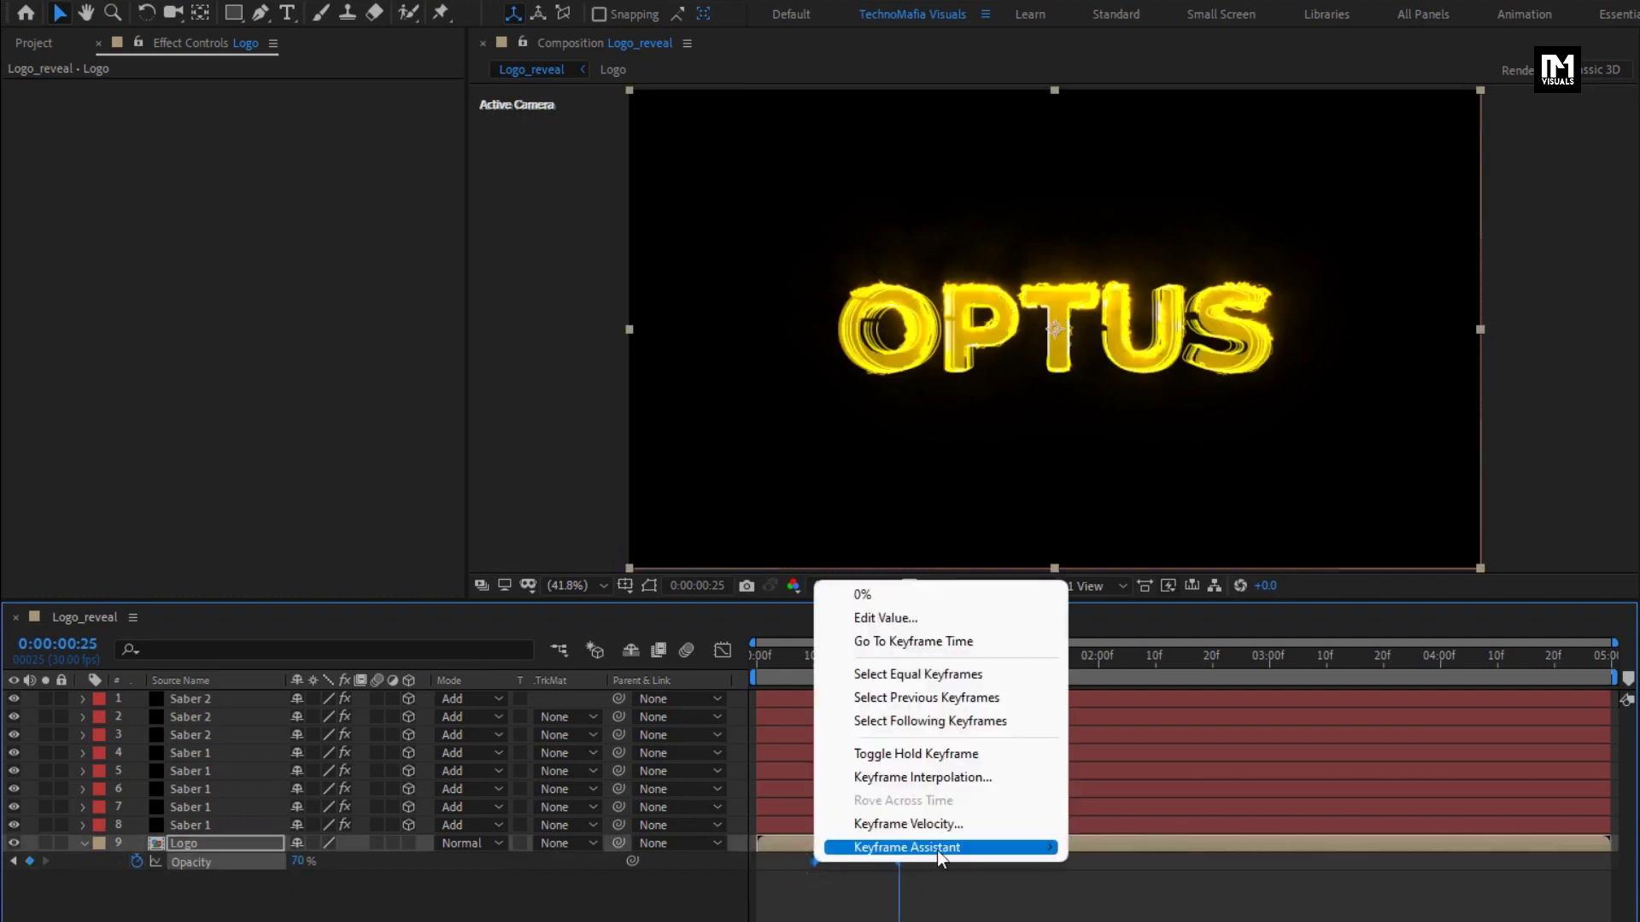
click(1110, 914)
Step: Preview the logo's opacity fade, play the animation from the start, and collapse the Logo layer
click(824, 661)
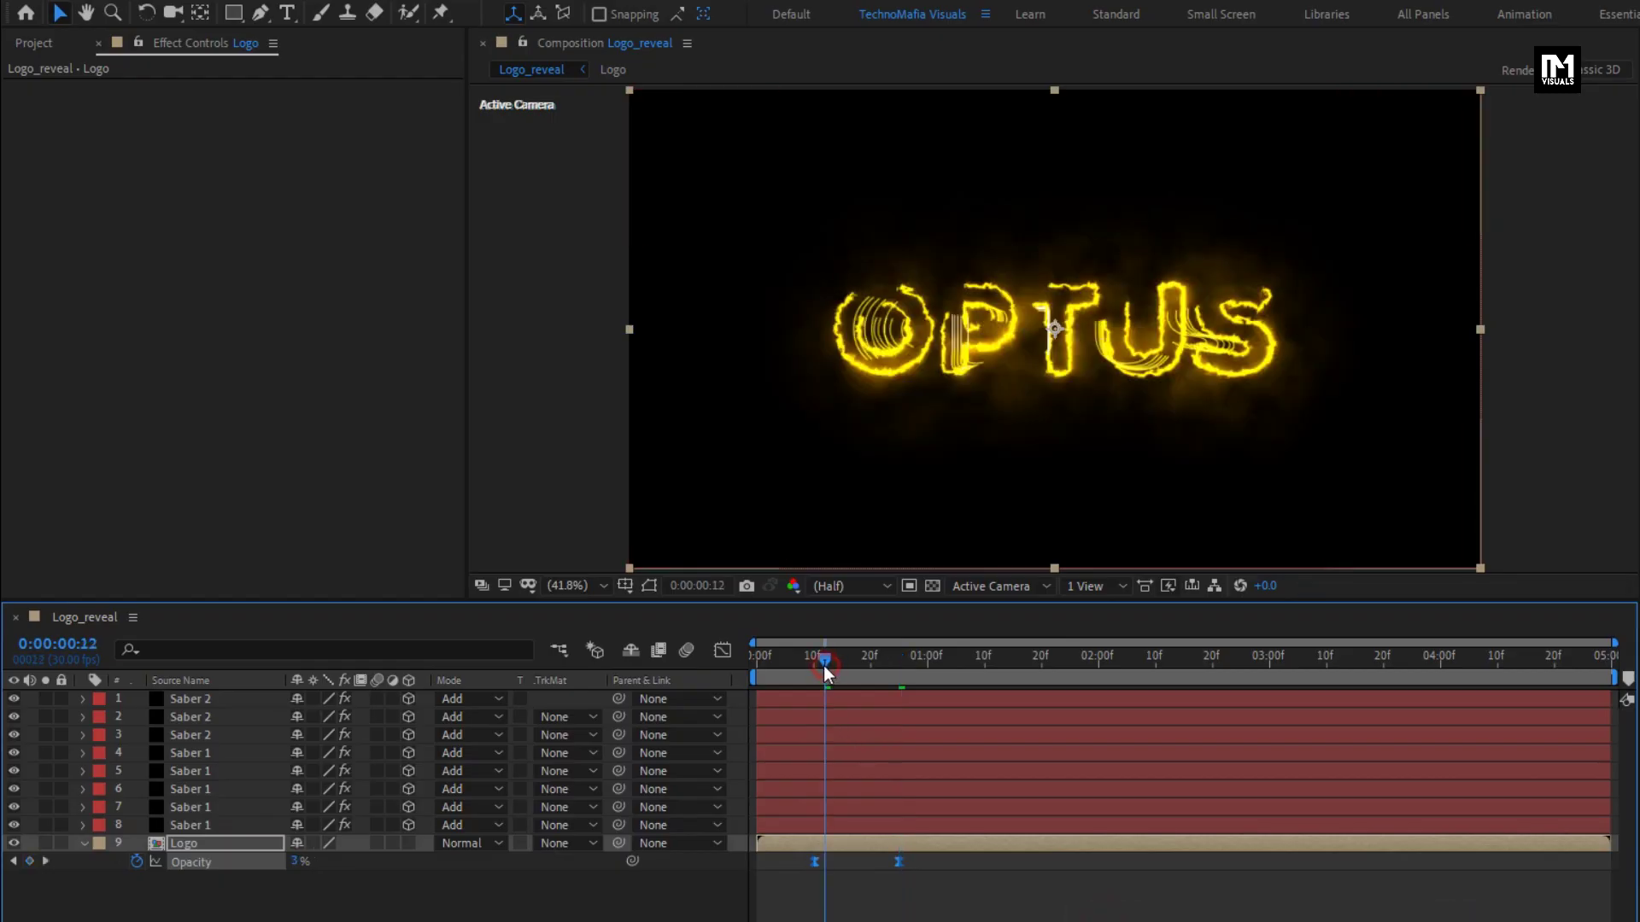
drag(824, 664, 927, 675)
click(755, 657)
key(space)
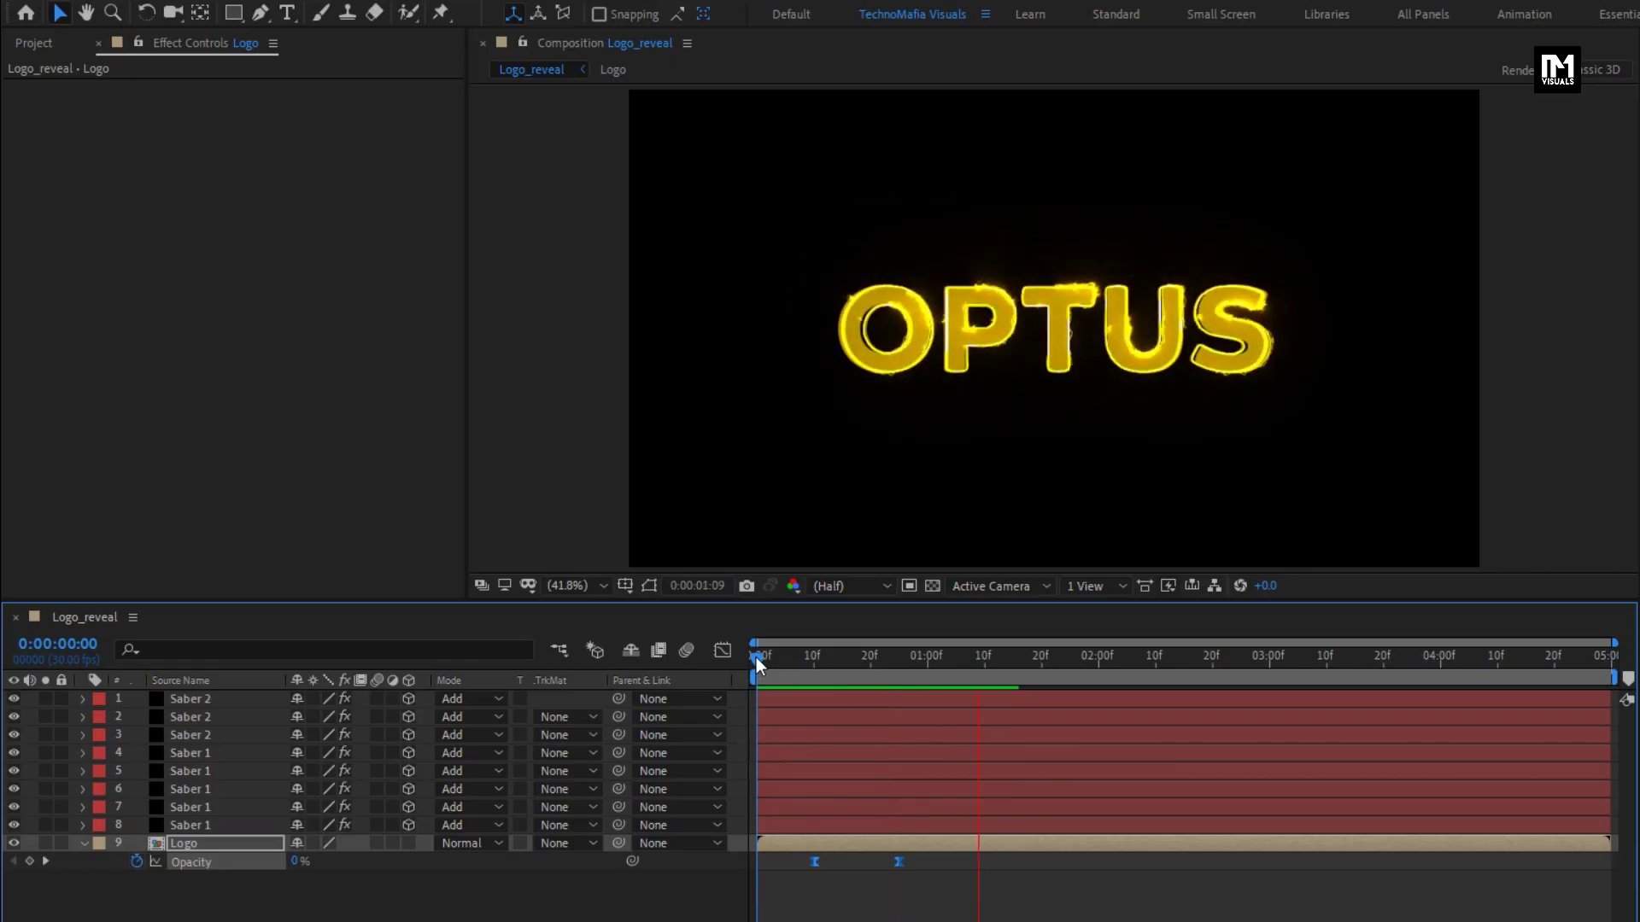
key(space)
click(83, 843)
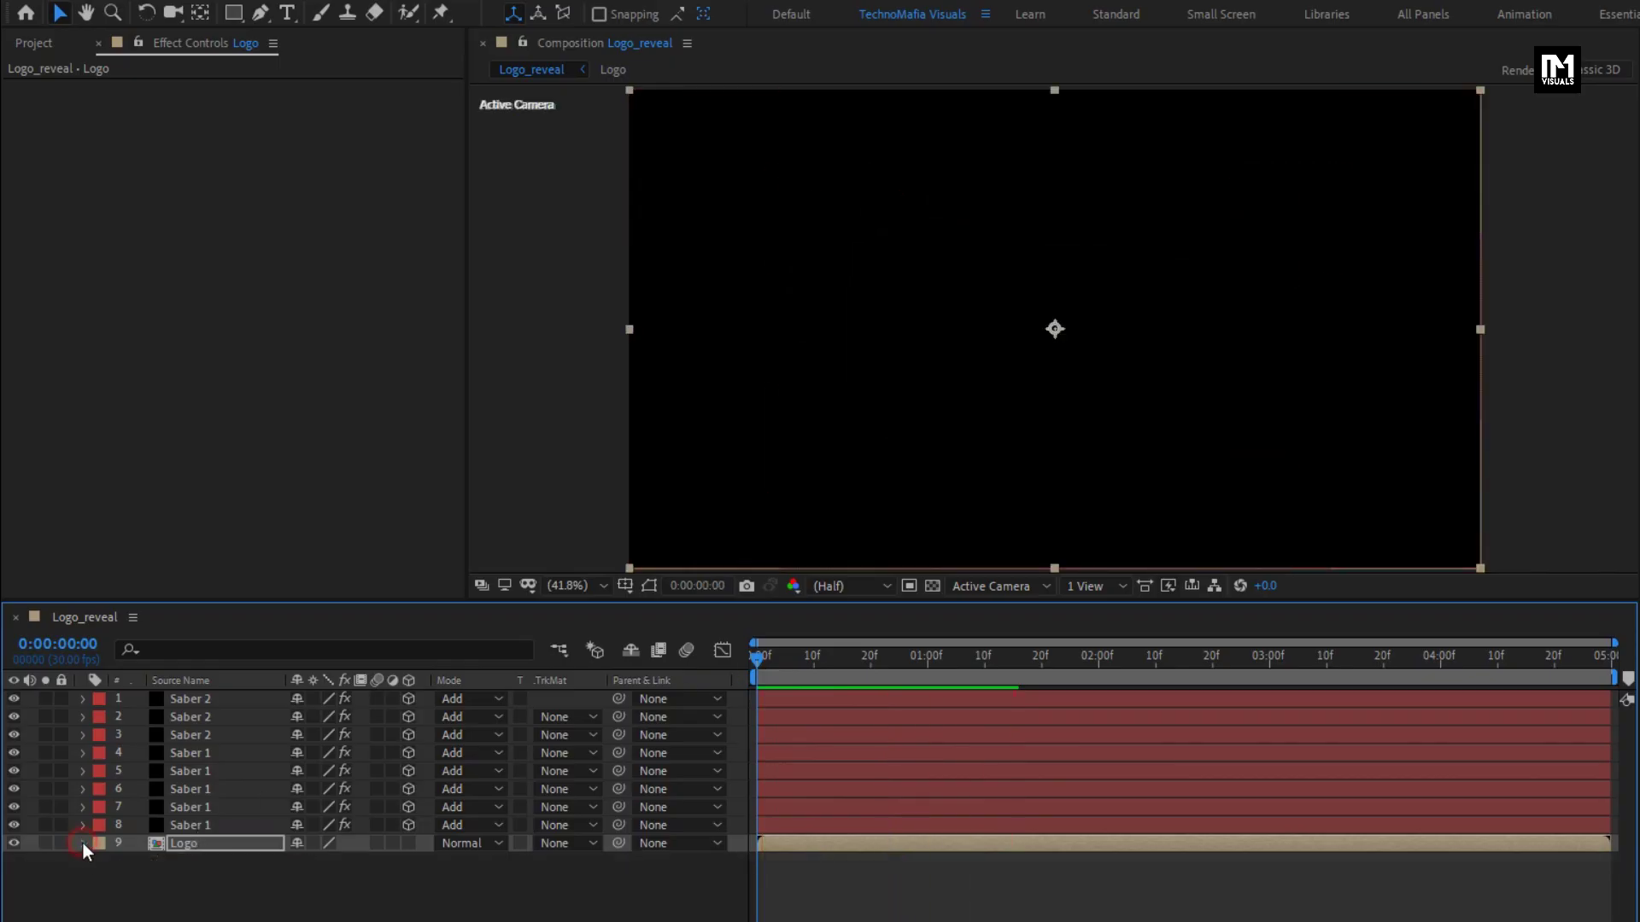
Step: Add a two-node camera with the 50mm preset to the Logo_reveal composition
click(162, 869)
right_click(199, 869)
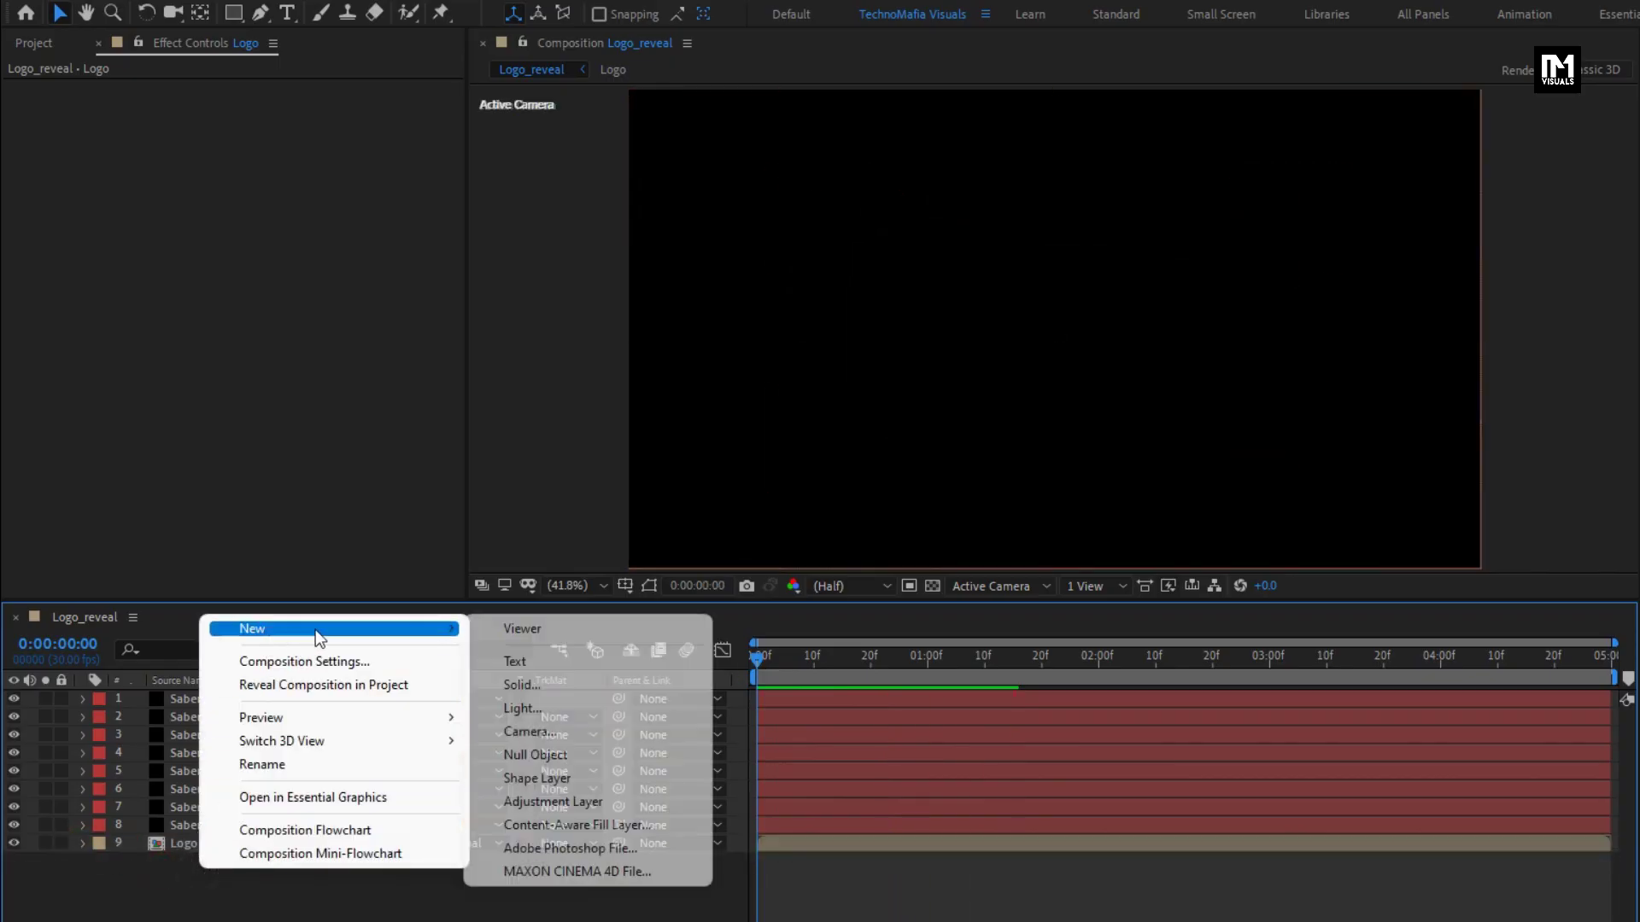
mouse_move(315, 629)
click(530, 732)
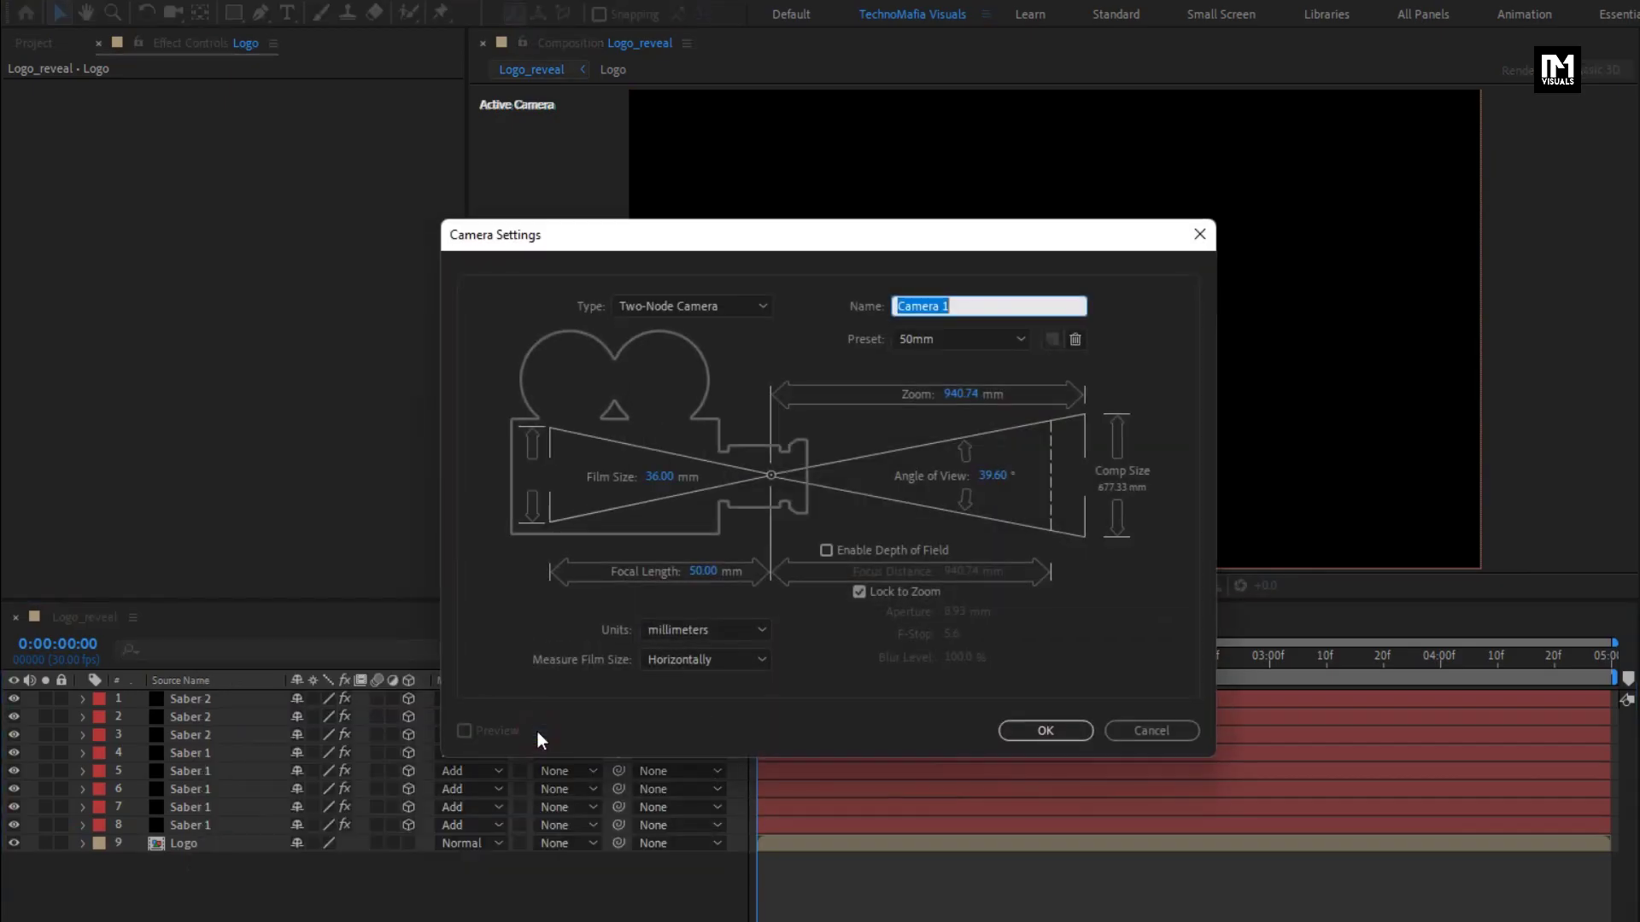
click(1028, 728)
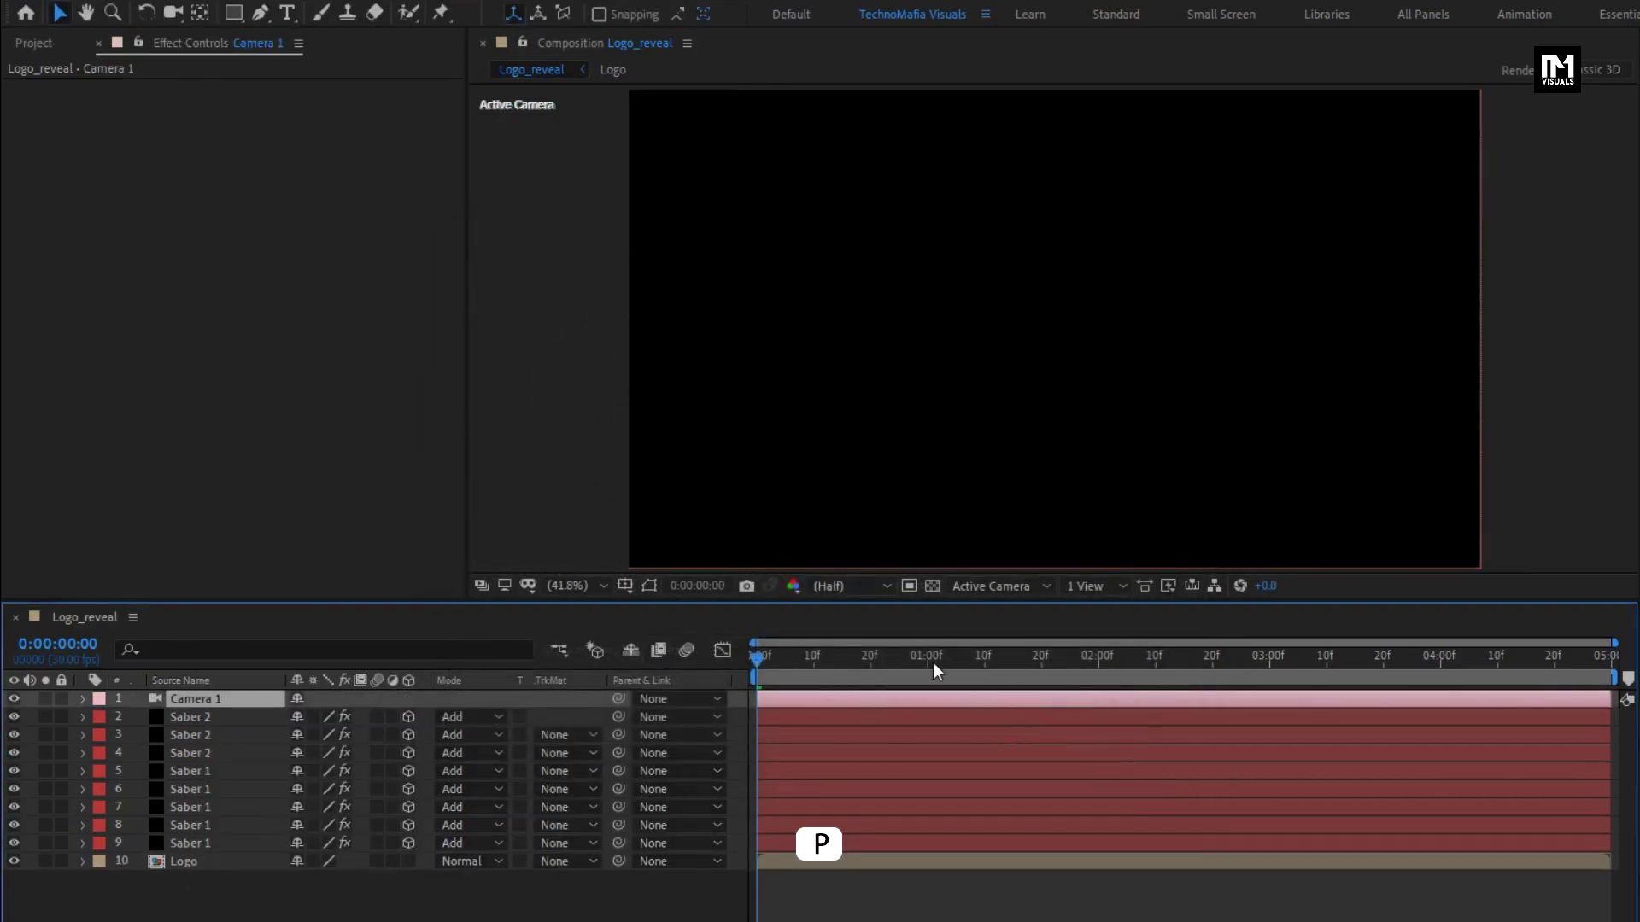
Step: Add a null object to the composition and make it a 3D layer
drag(937, 661, 966, 659)
right_click(381, 905)
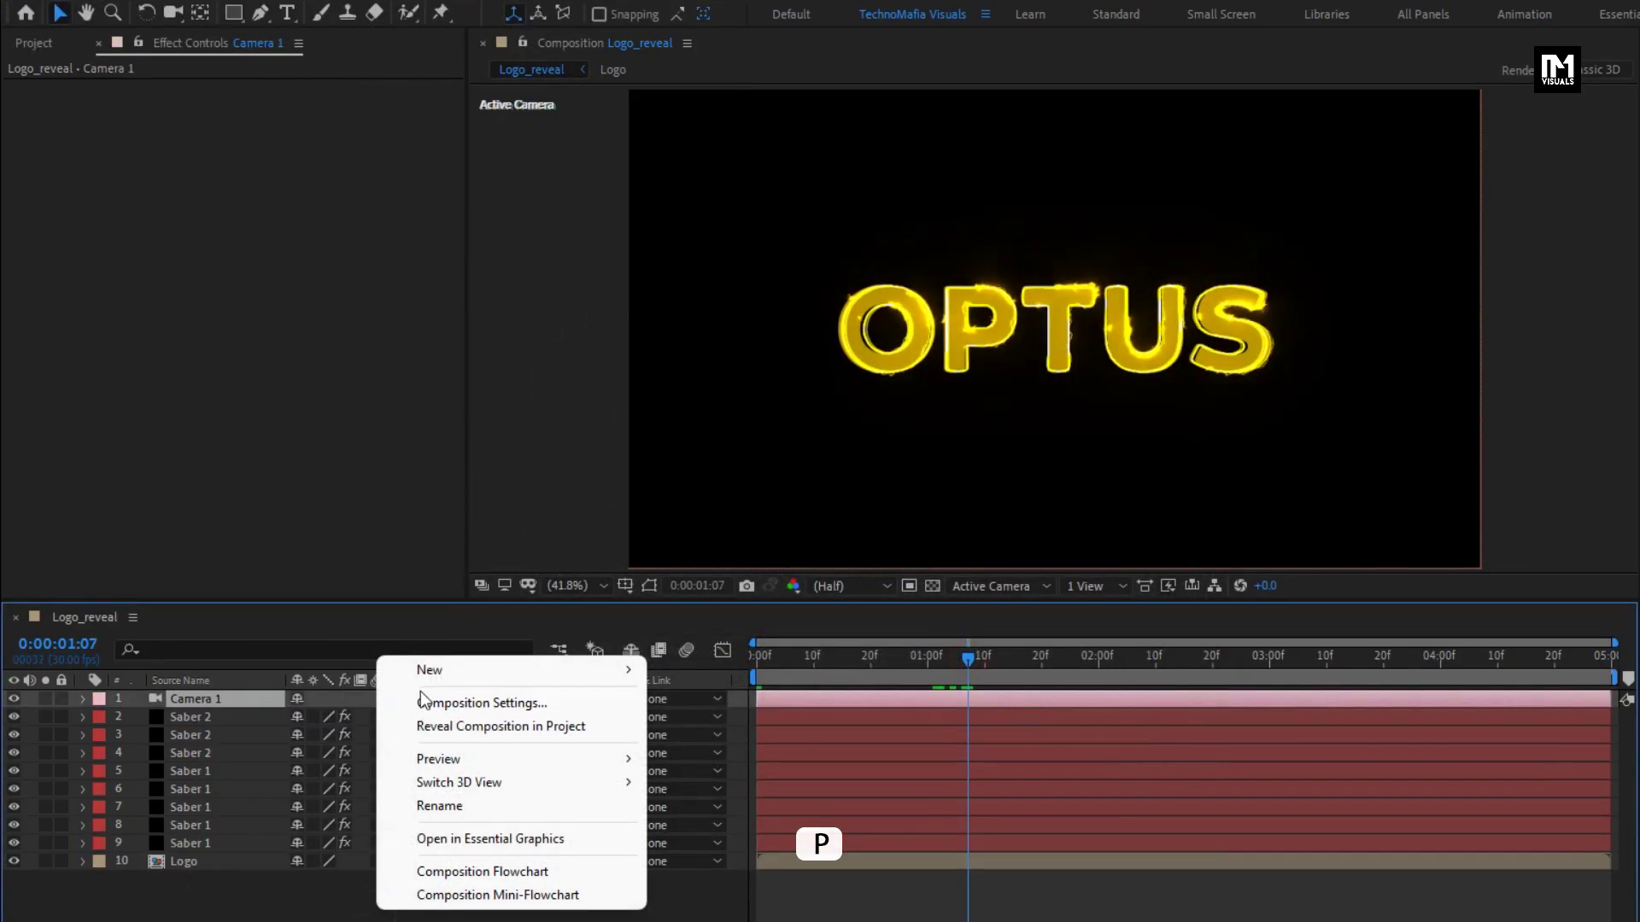
mouse_move(420, 671)
click(692, 794)
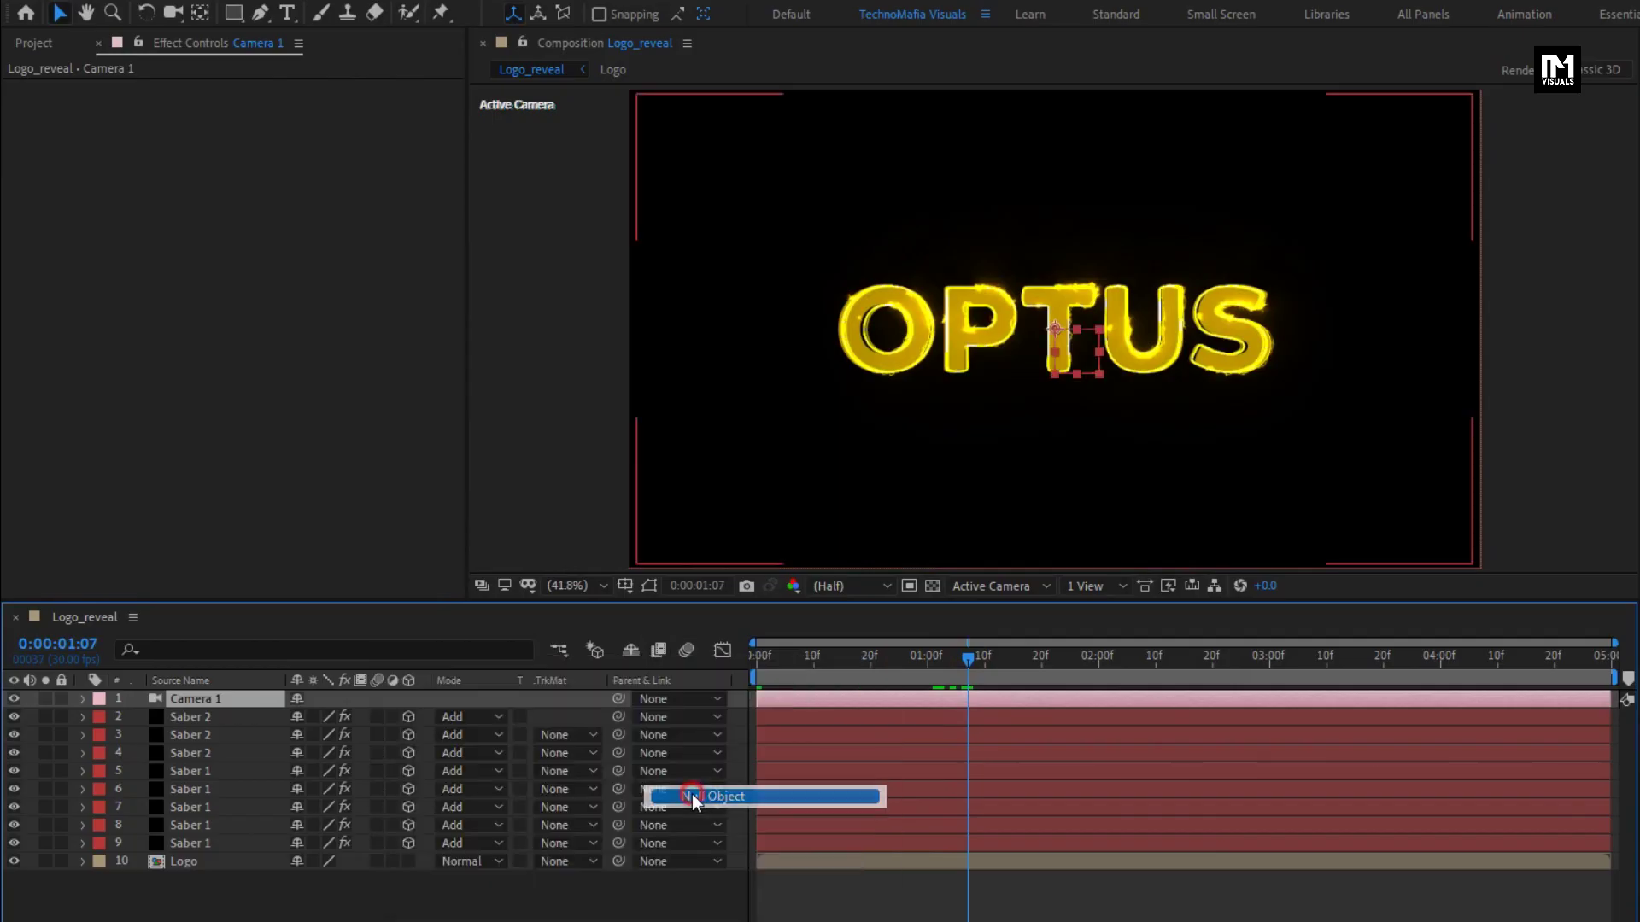
click(408, 699)
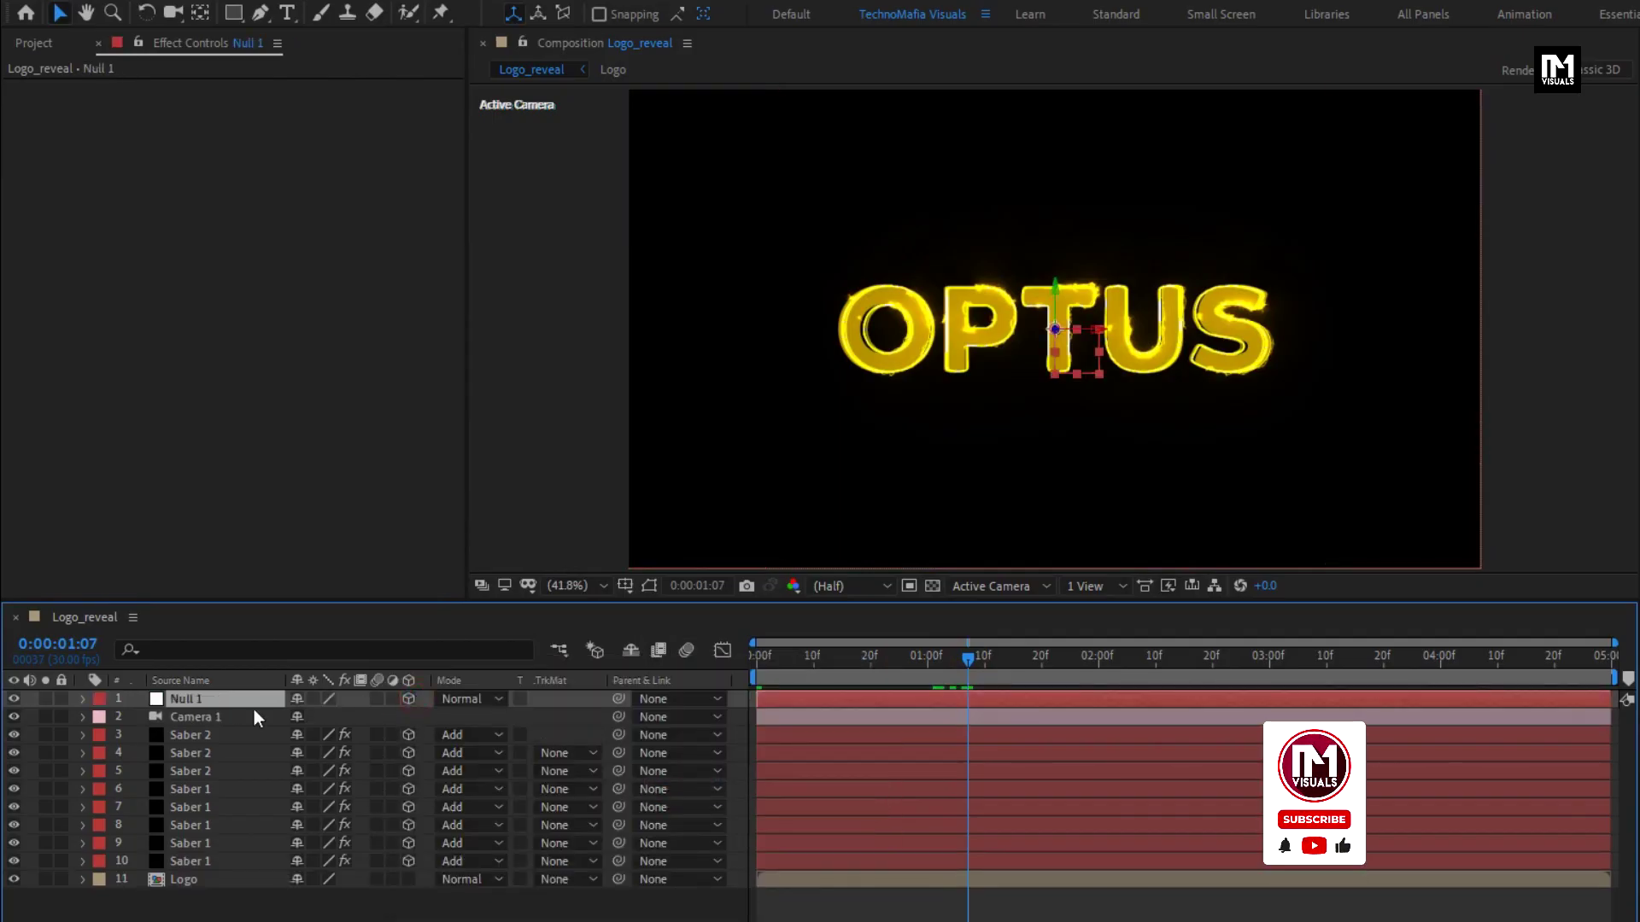
Step: Parent the Camera 1 layer to Null 1
click(219, 717)
click(661, 721)
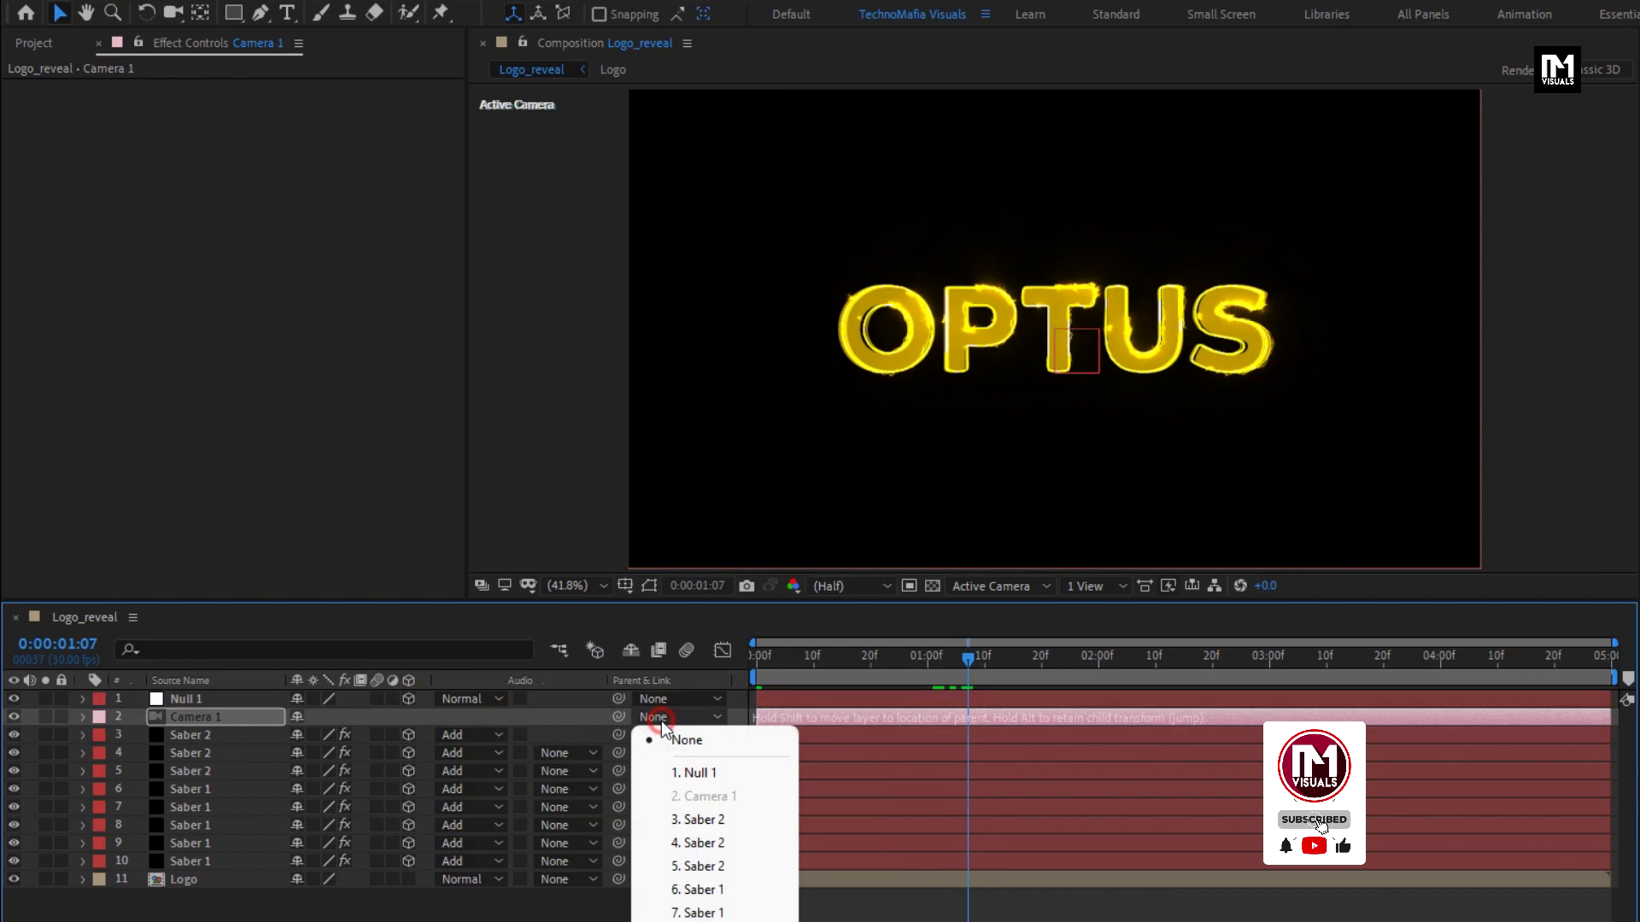
click(683, 772)
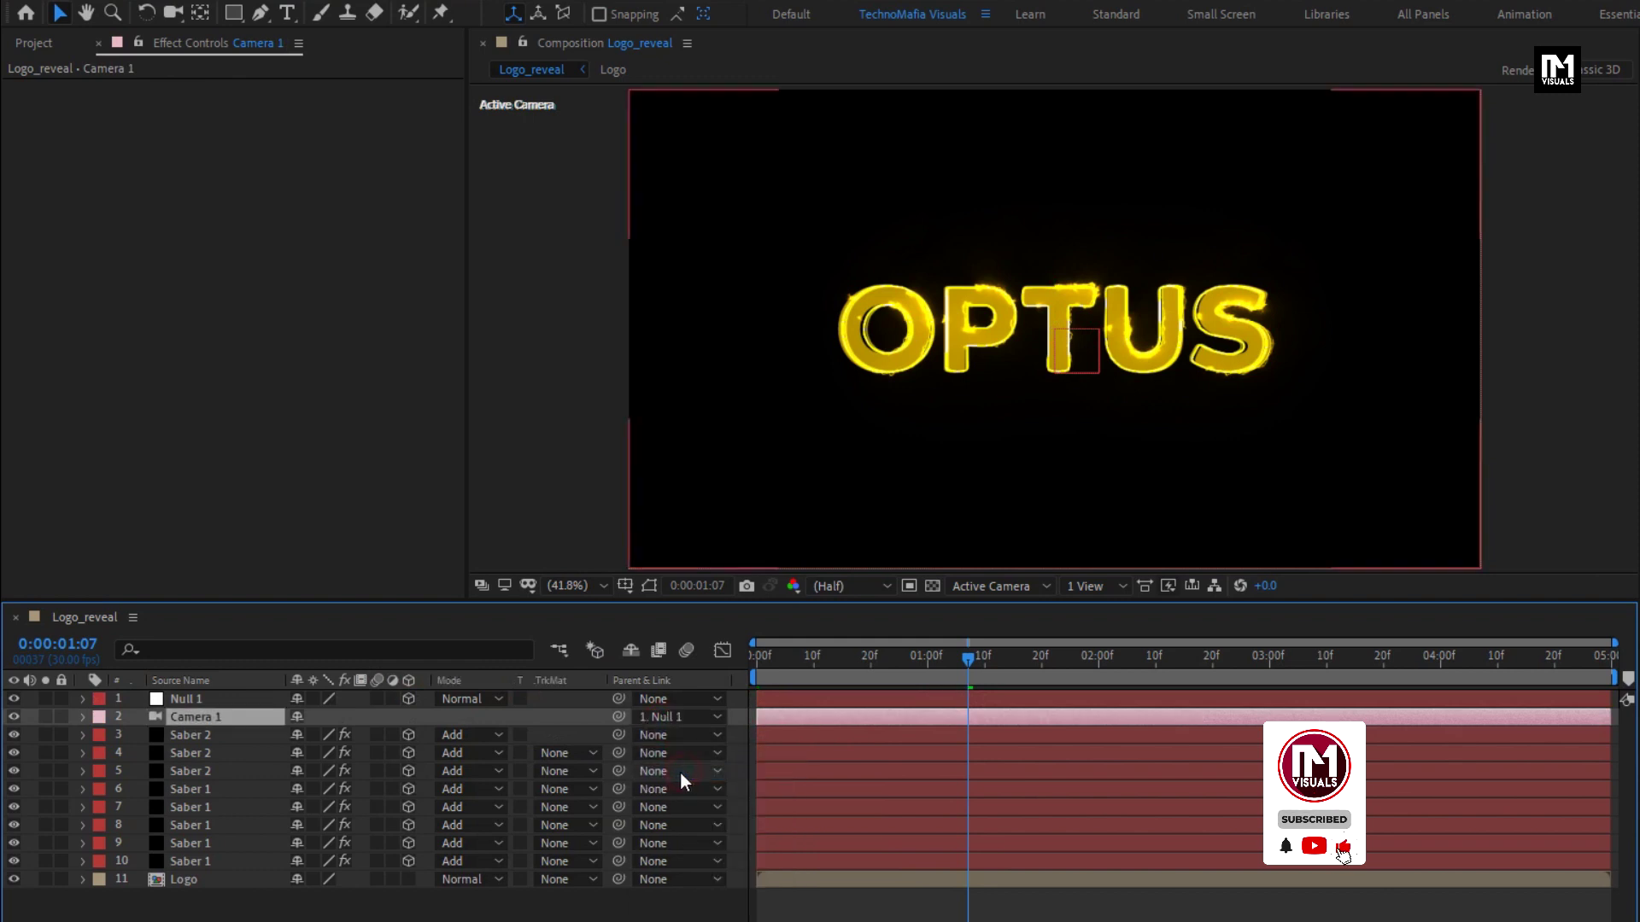
Step: Add a Position keyframe to Null 1 at 0:00:02:00
click(213, 700)
key(p)
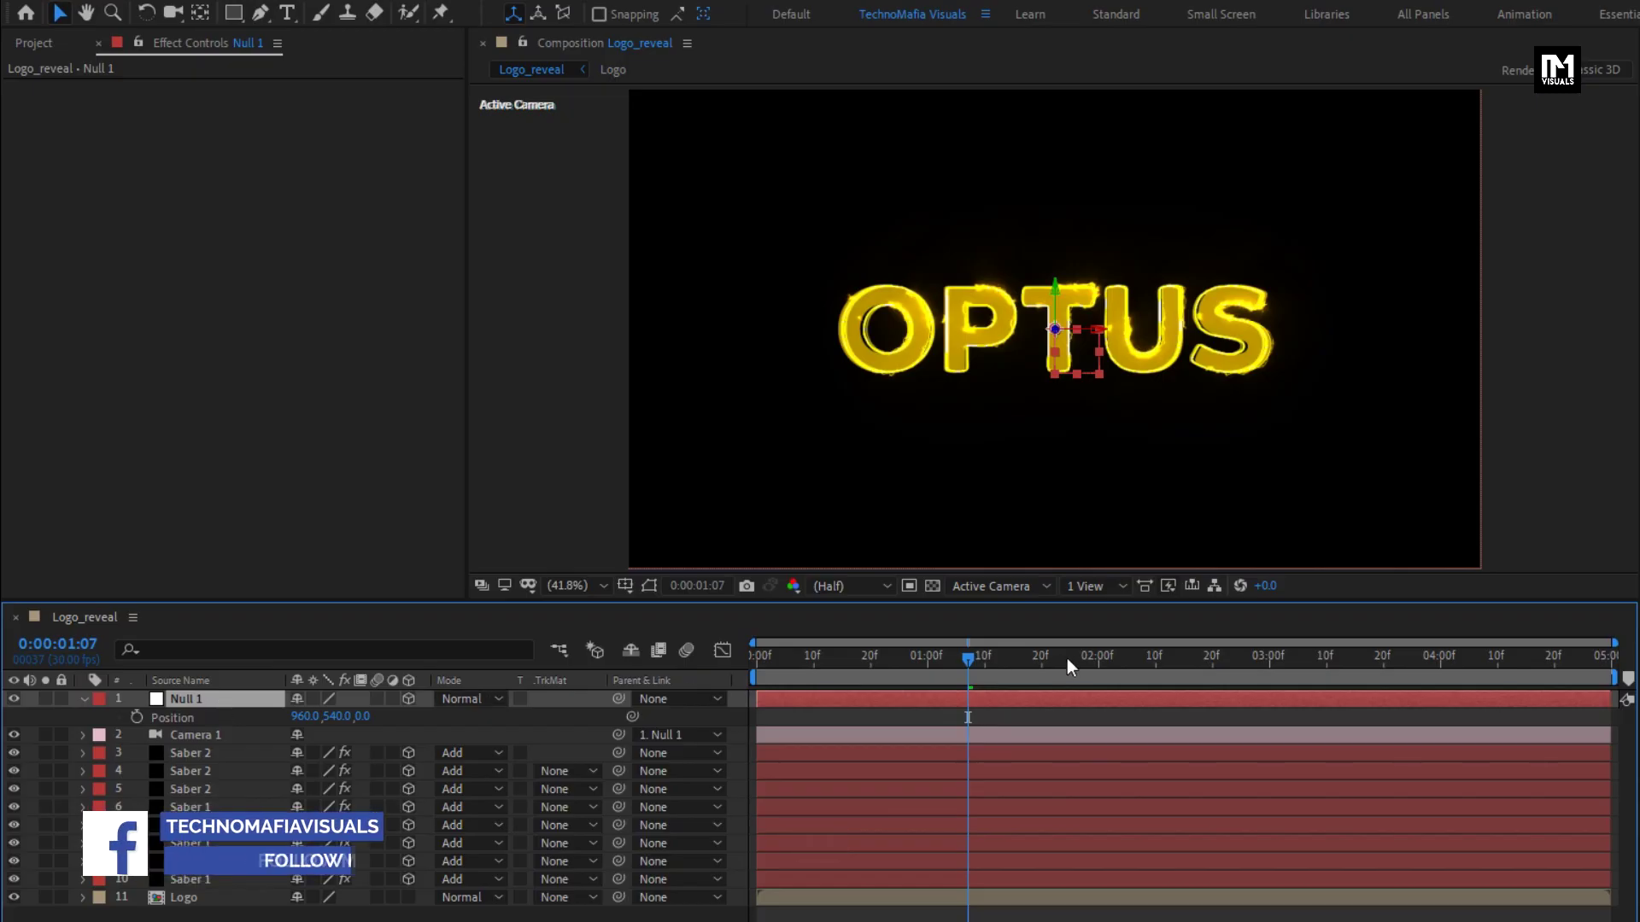
click(1098, 655)
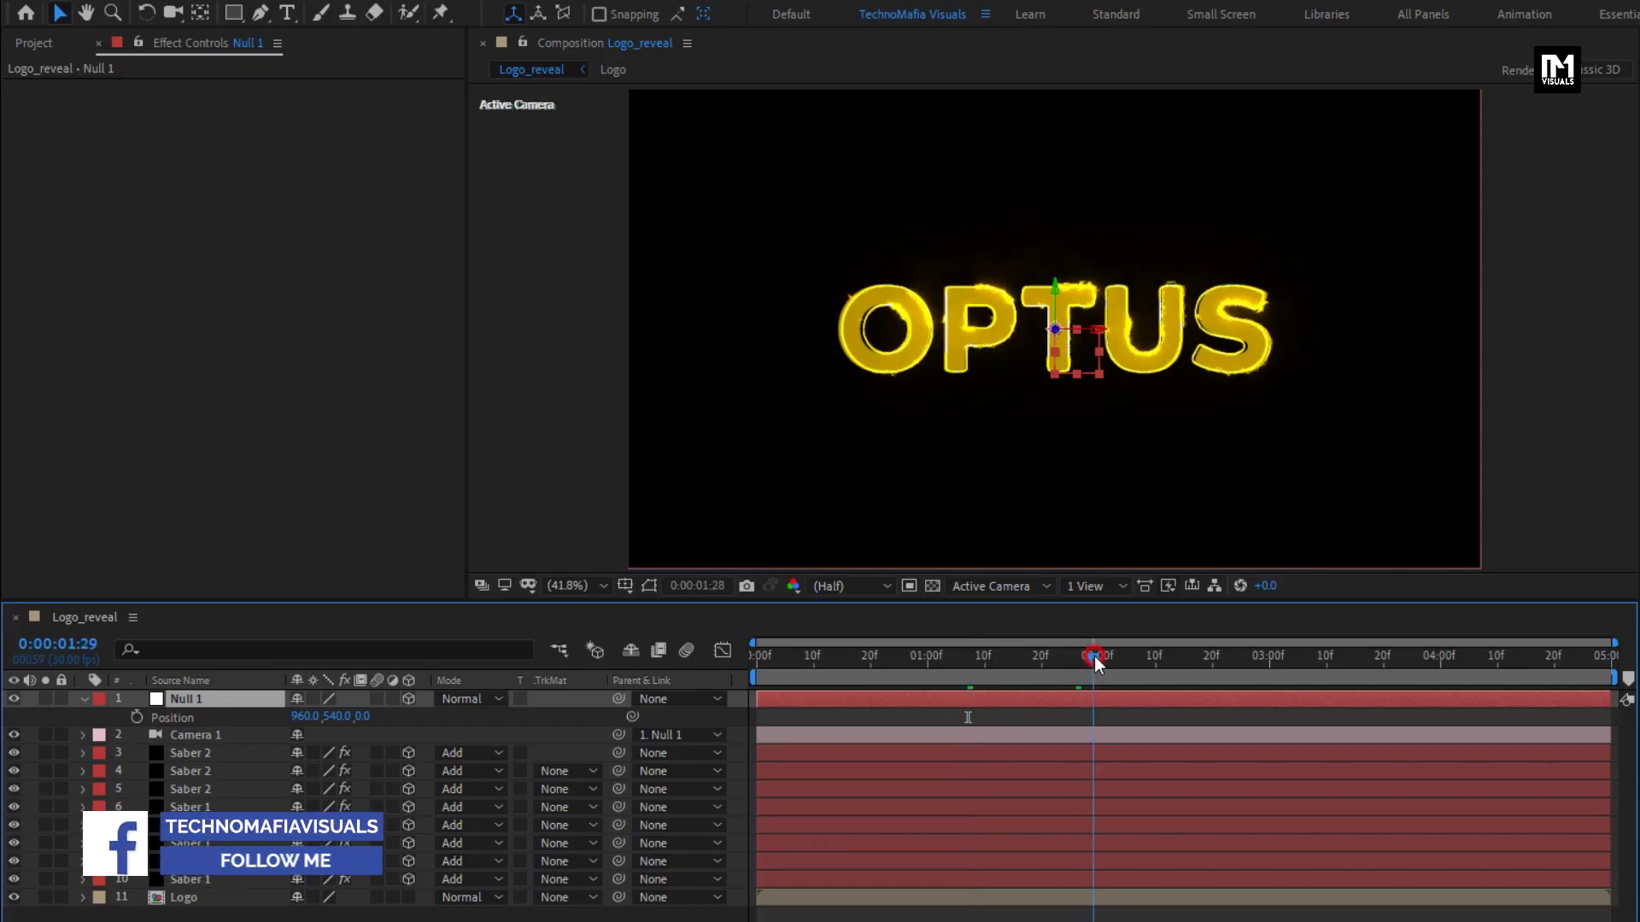
click(133, 716)
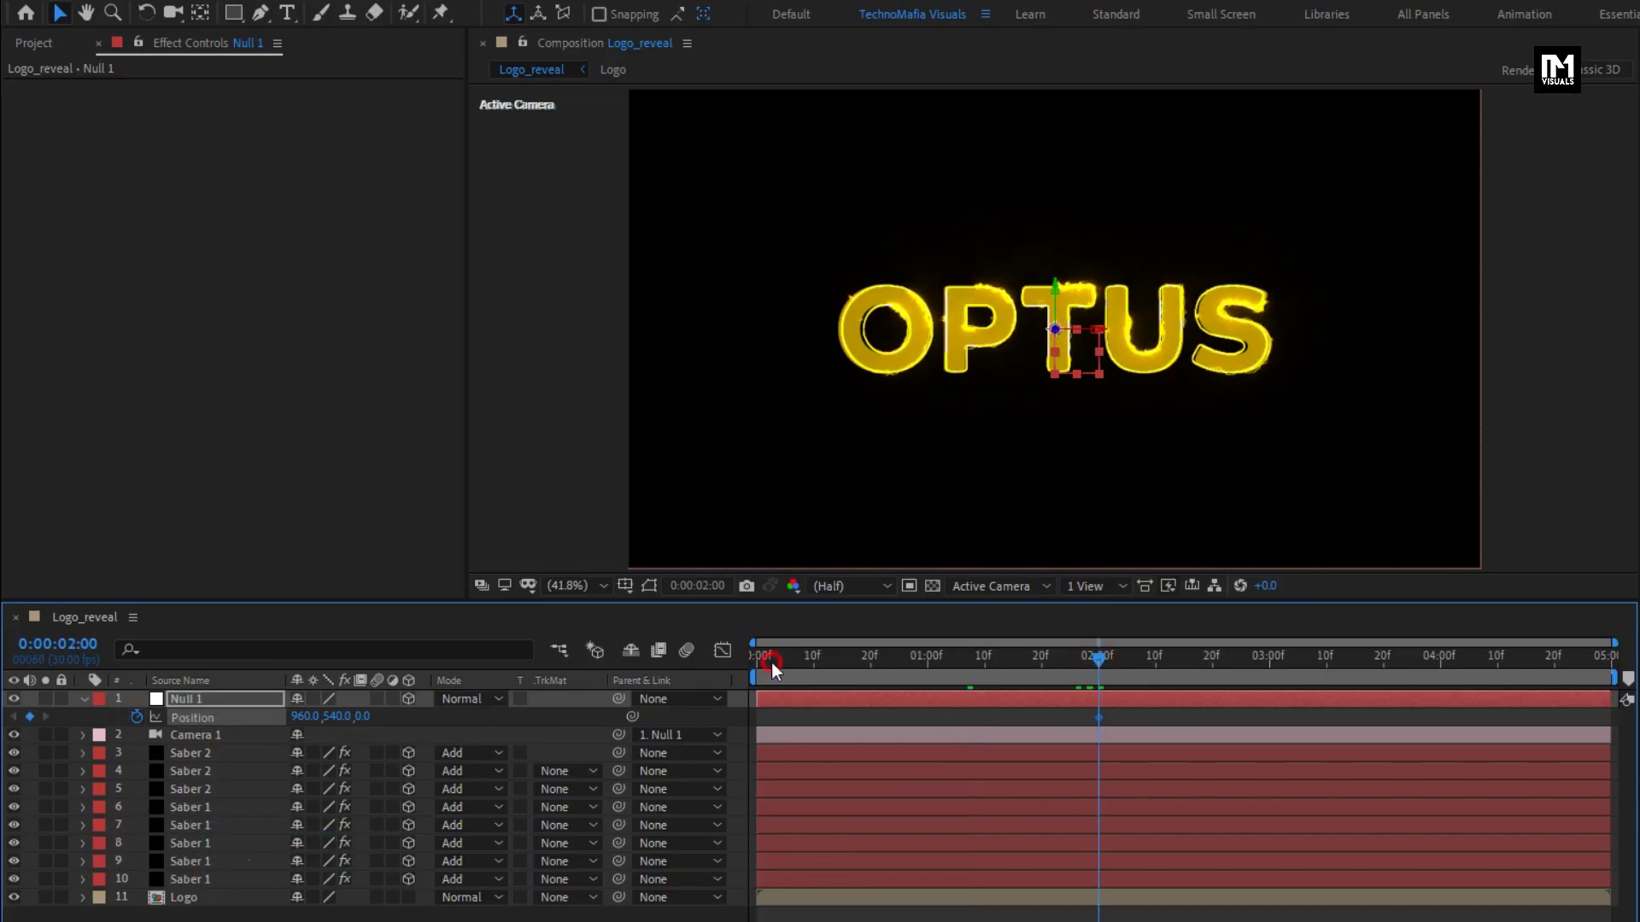
Step: Set Null 1's Z position to 2616 at 0:00:00:00
drag(772, 663, 745, 661)
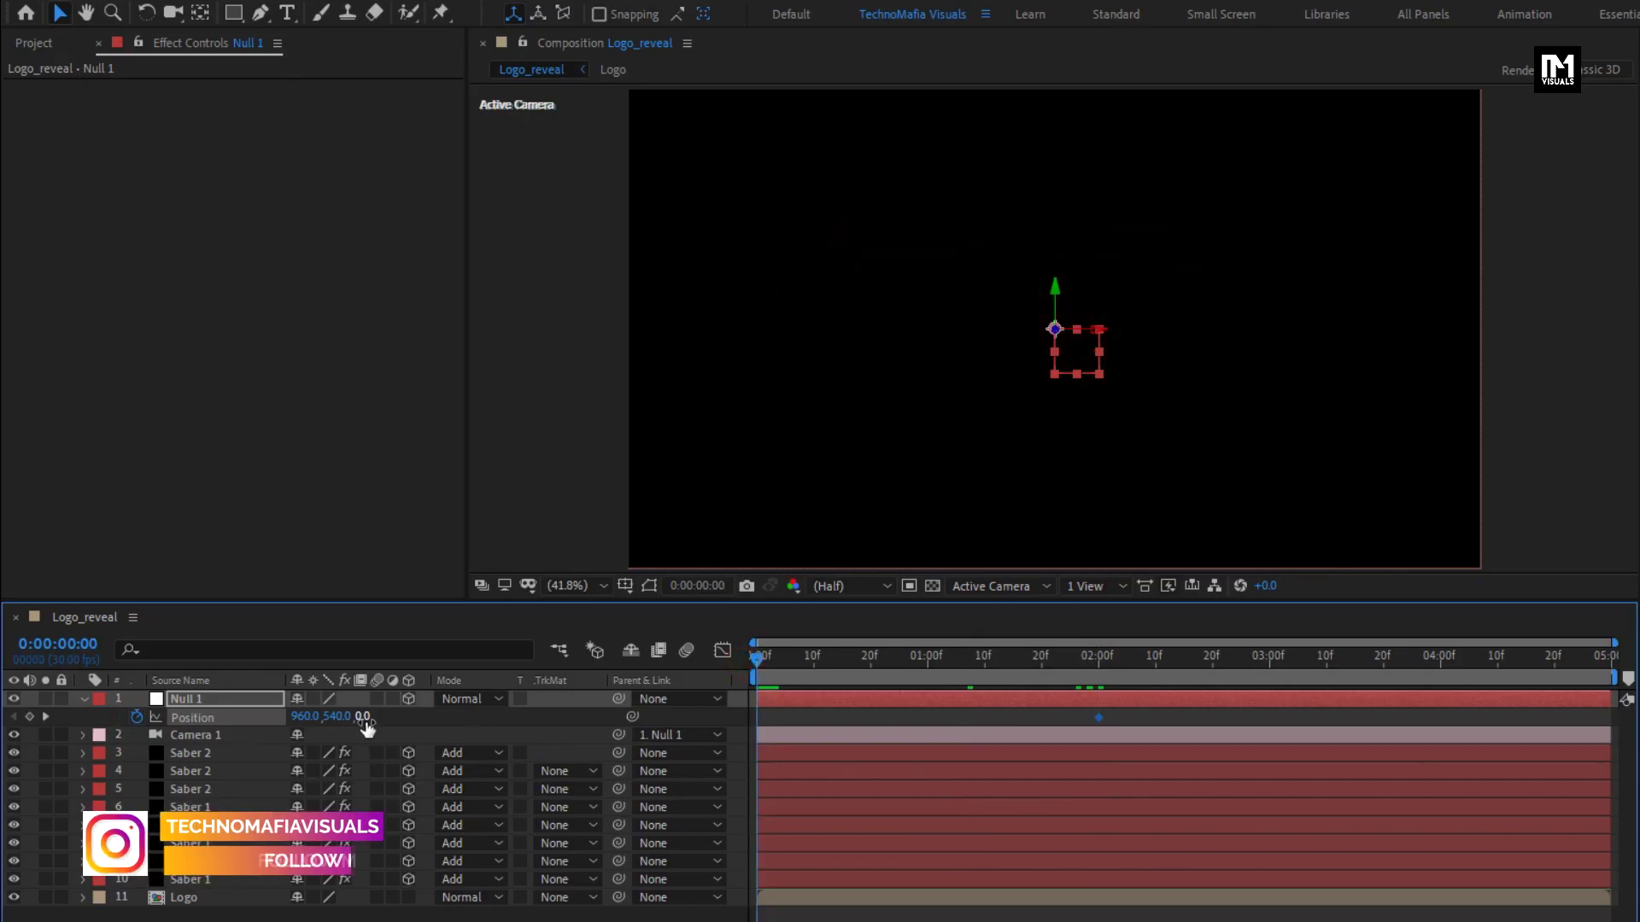
drag(366, 726, 863, 730)
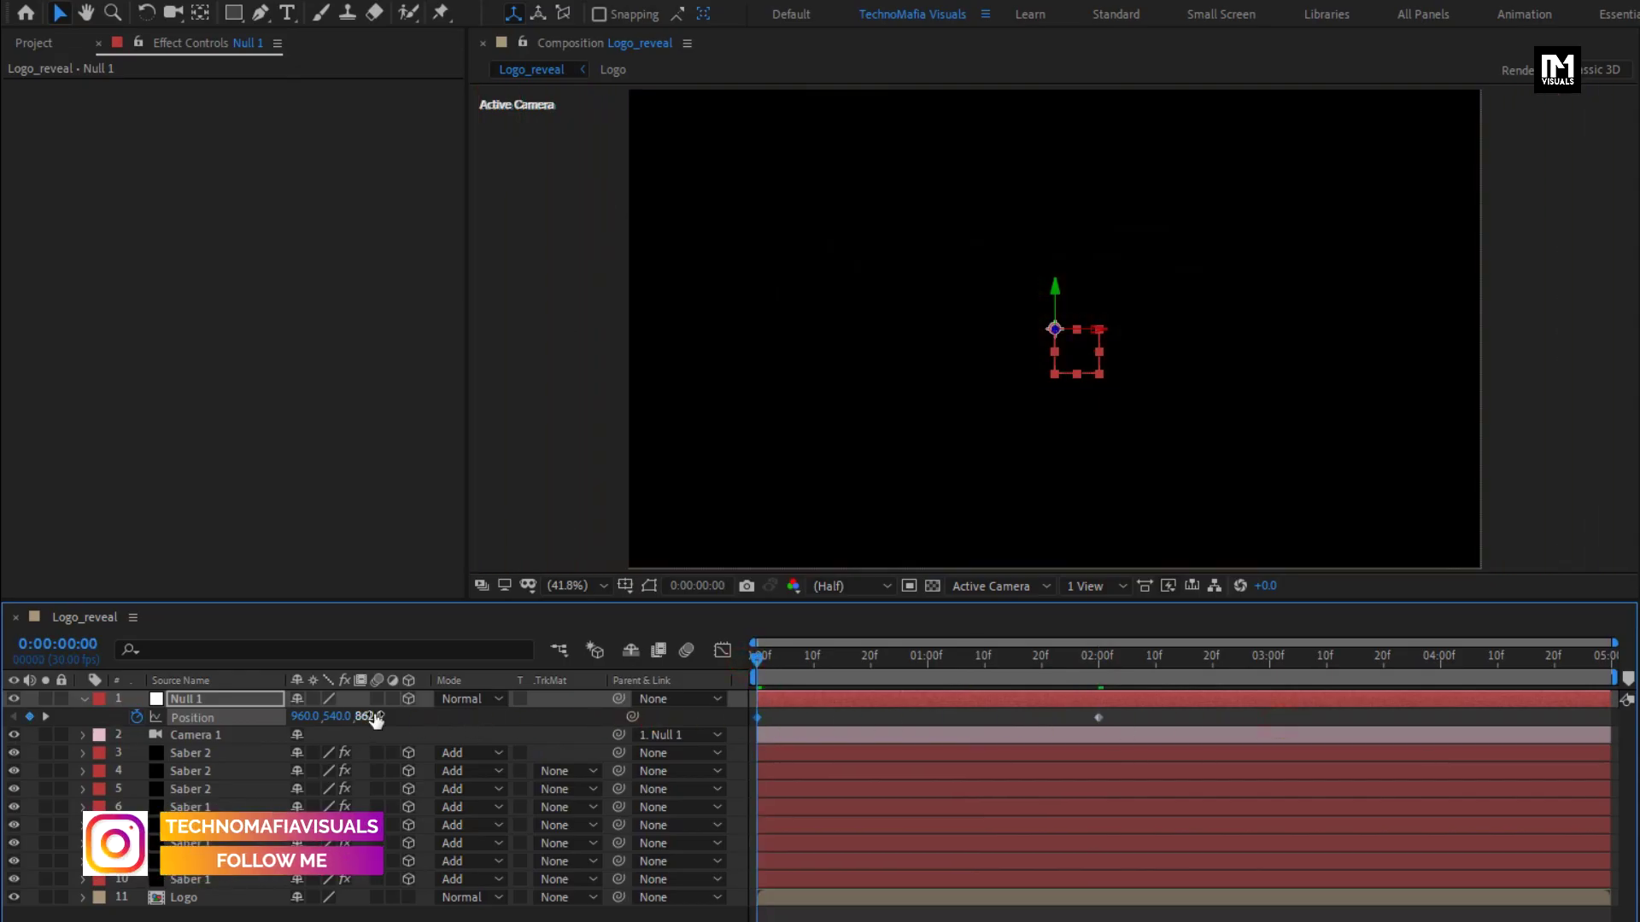
drag(374, 720, 836, 714)
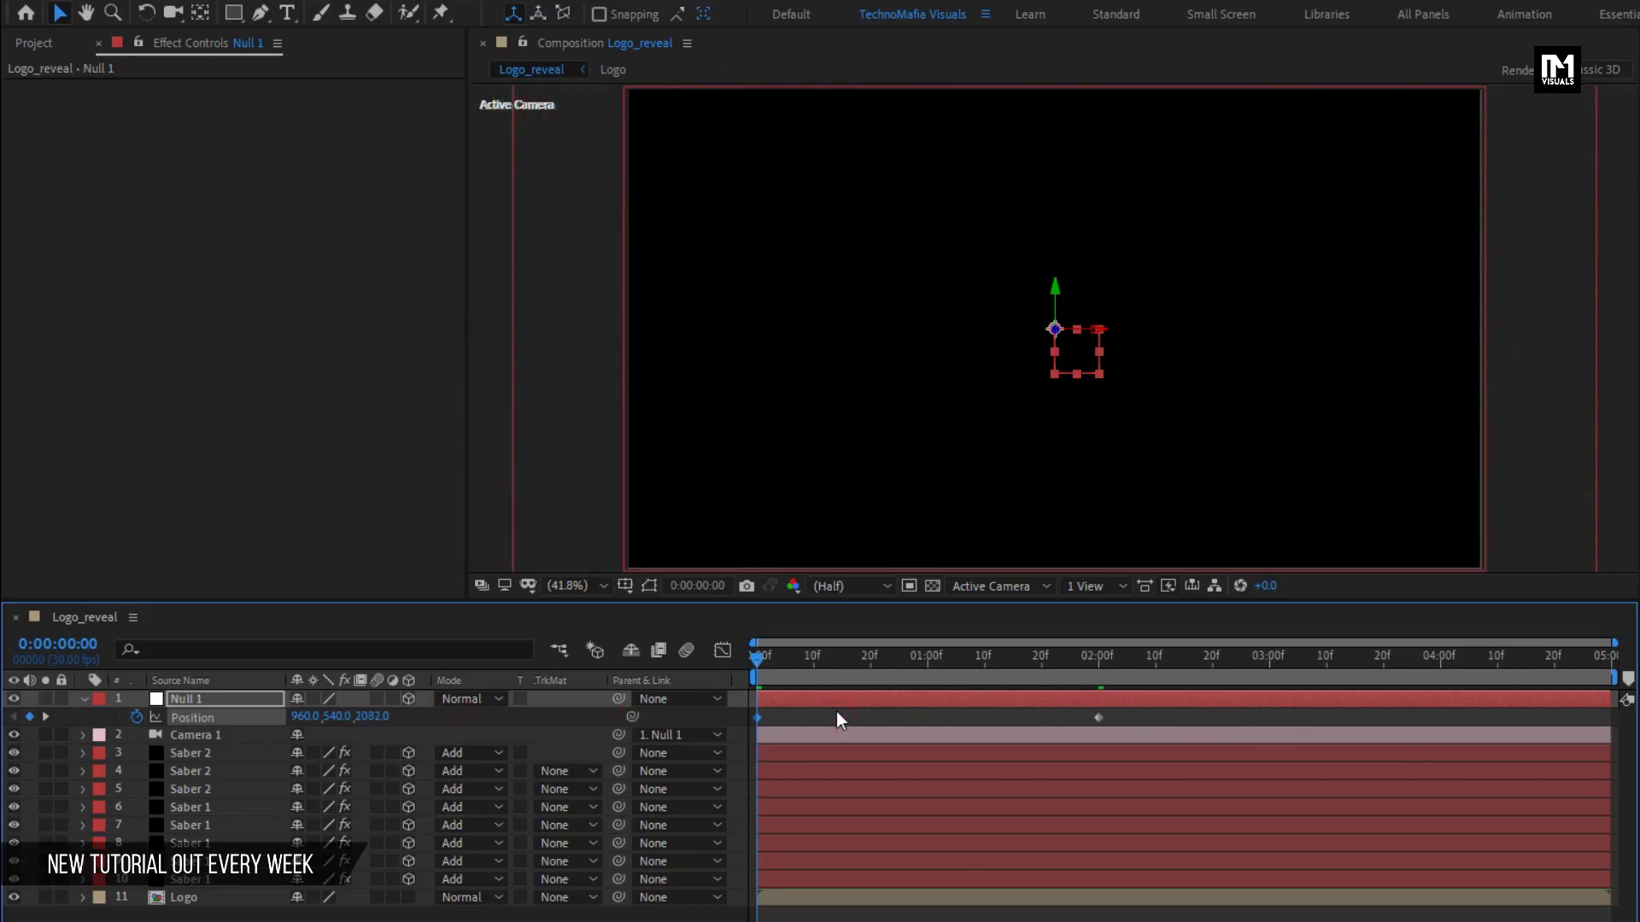
drag(446, 722, 893, 730)
Step: Make the Logo layer 3D and preview how it follows the camera move along with the Saber layers
drag(771, 663, 964, 673)
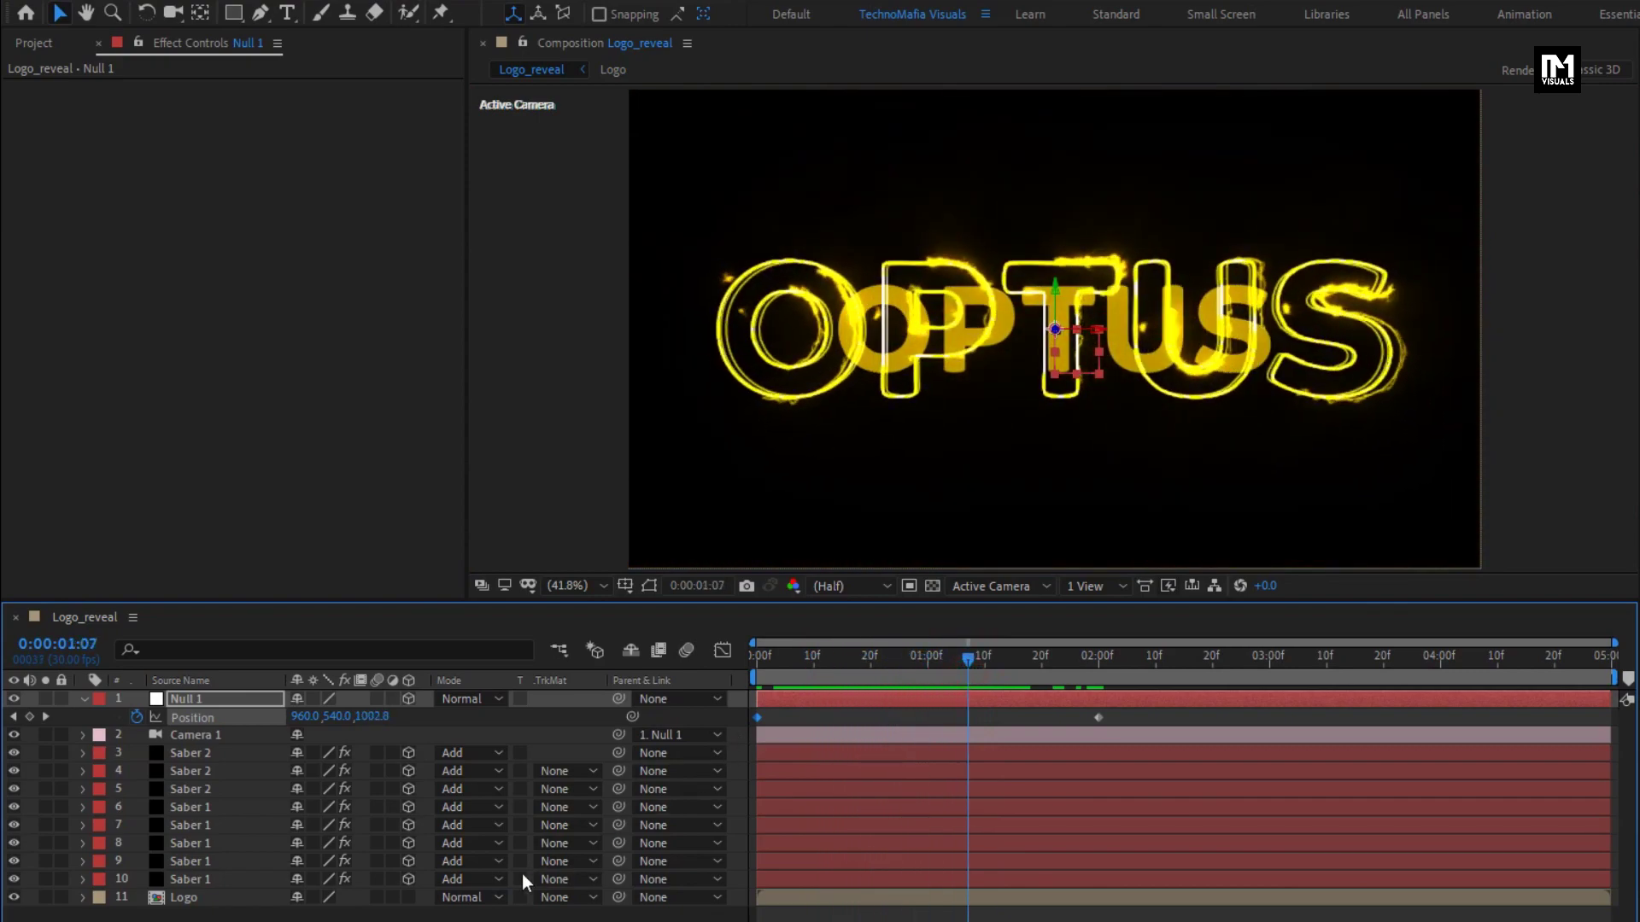
click(408, 897)
drag(786, 664, 1167, 647)
Step: Add a Z Rotation keyframe to Null 1 at 0:00:02:00
key(r)
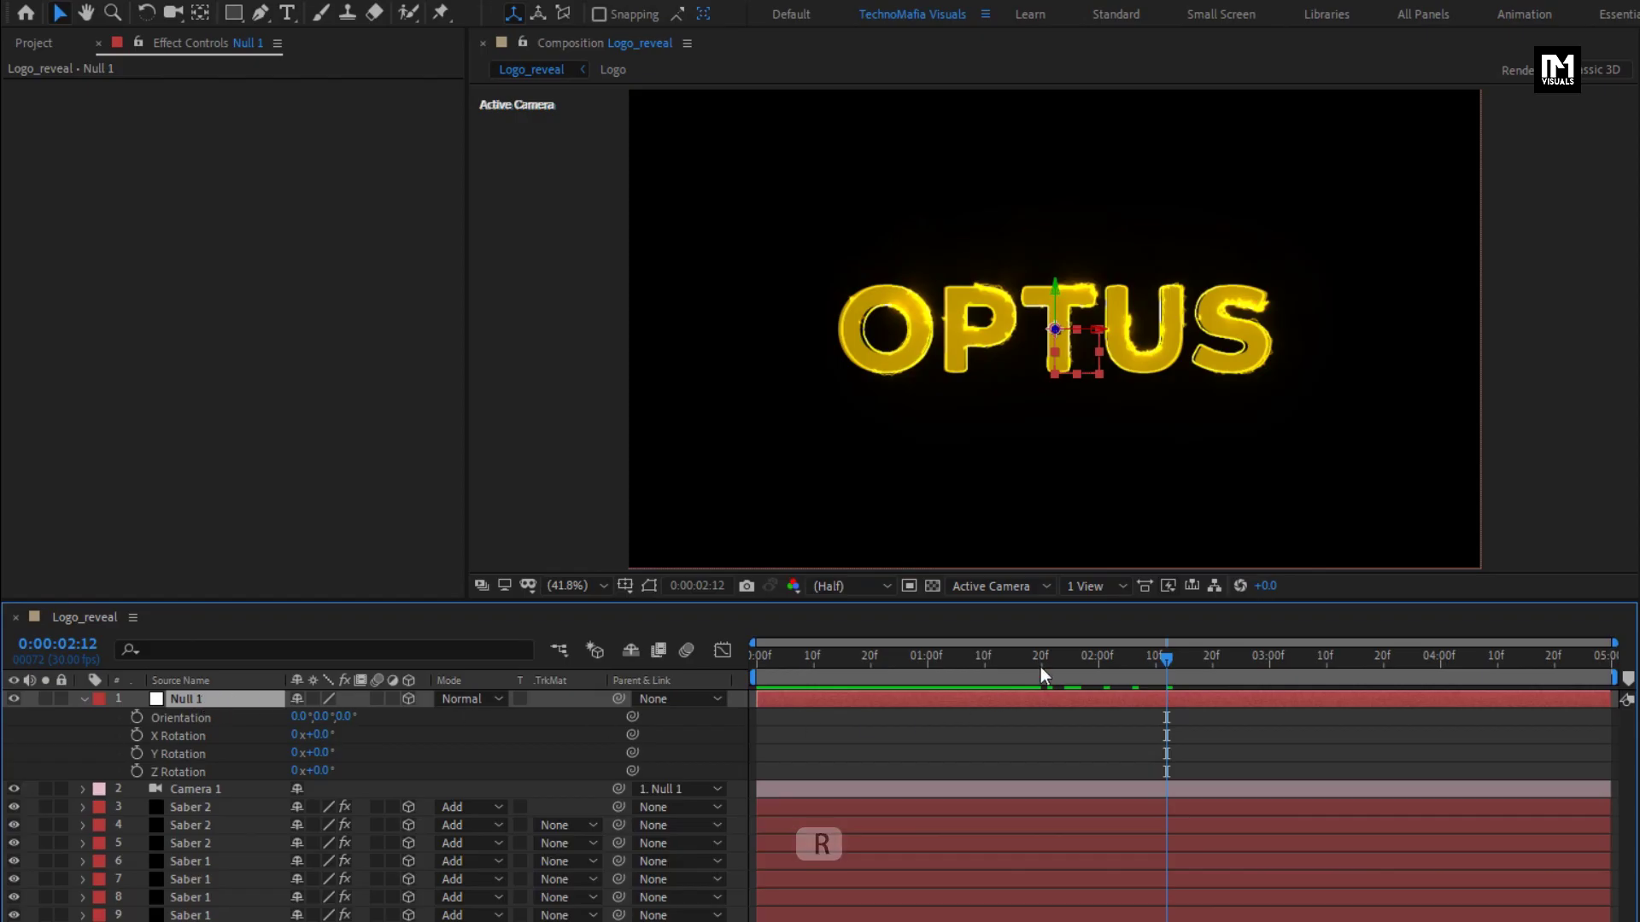
drag(1102, 664, 1097, 663)
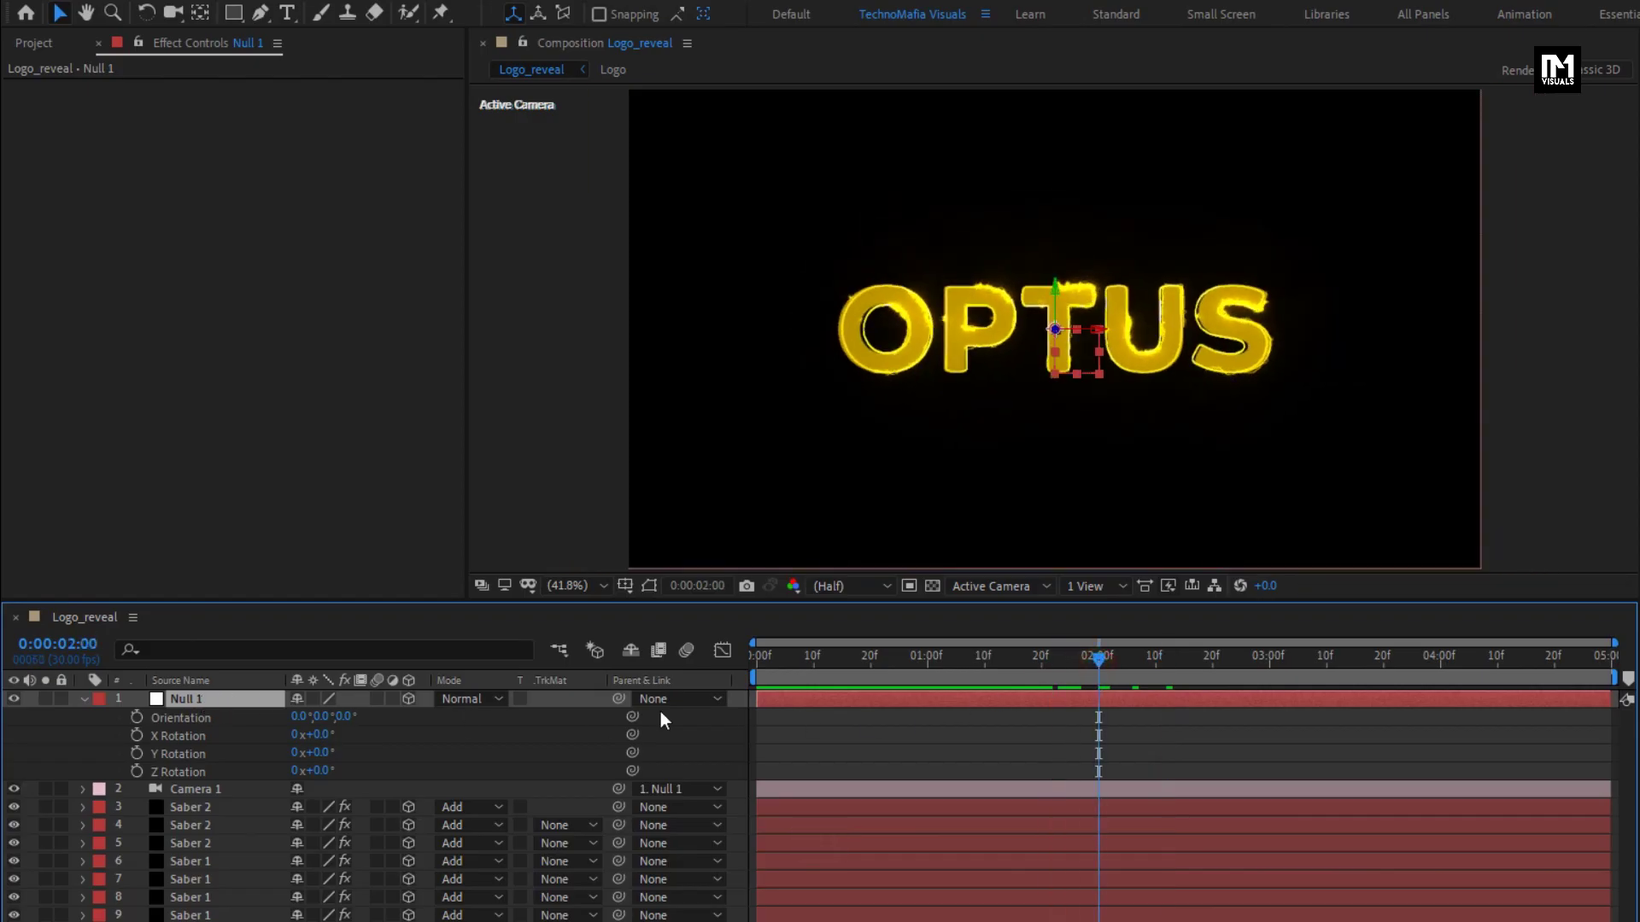
click(137, 771)
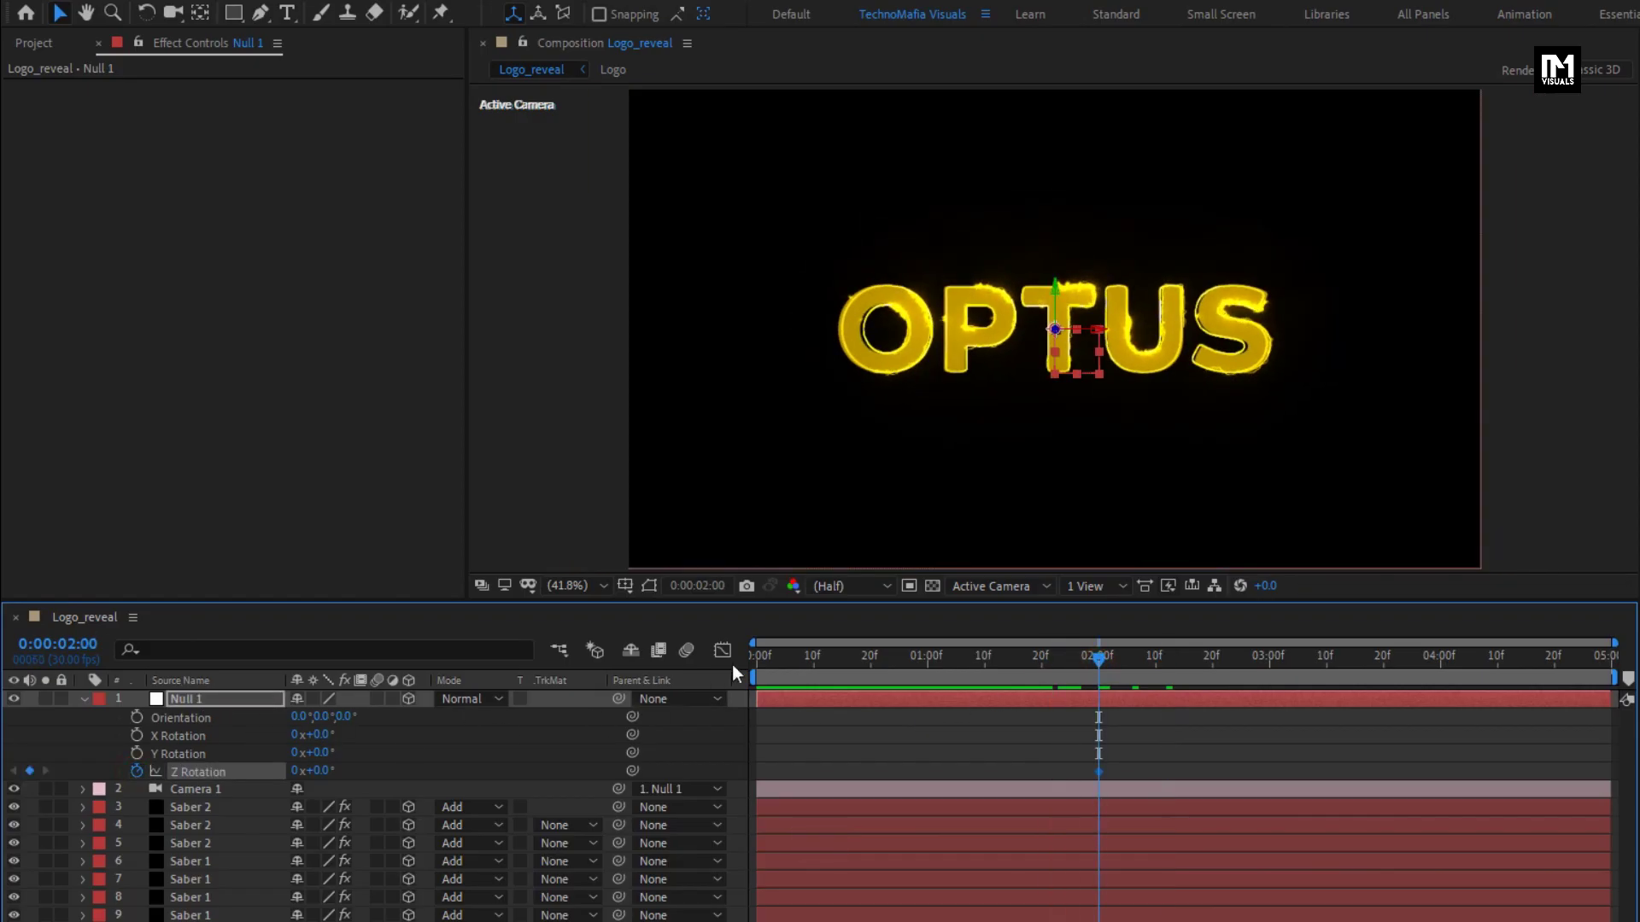
Step: Set Null 1's Z Rotation to -35° at 0:00:00:00 and preview the camera rotation
drag(771, 653, 736, 656)
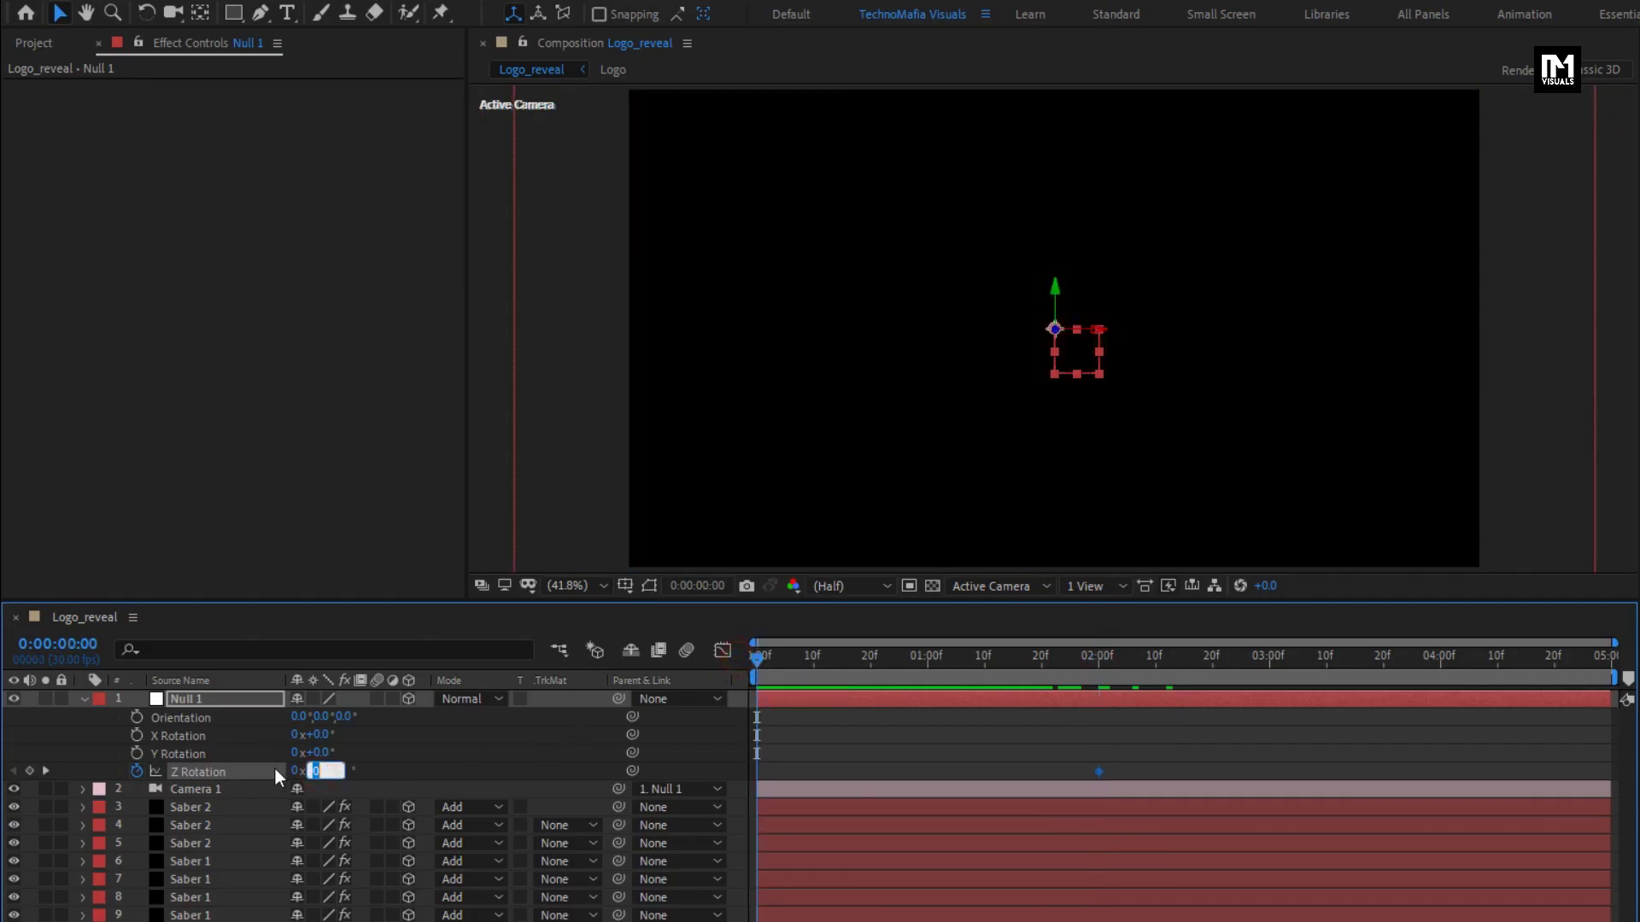
text(-35)
key(Return)
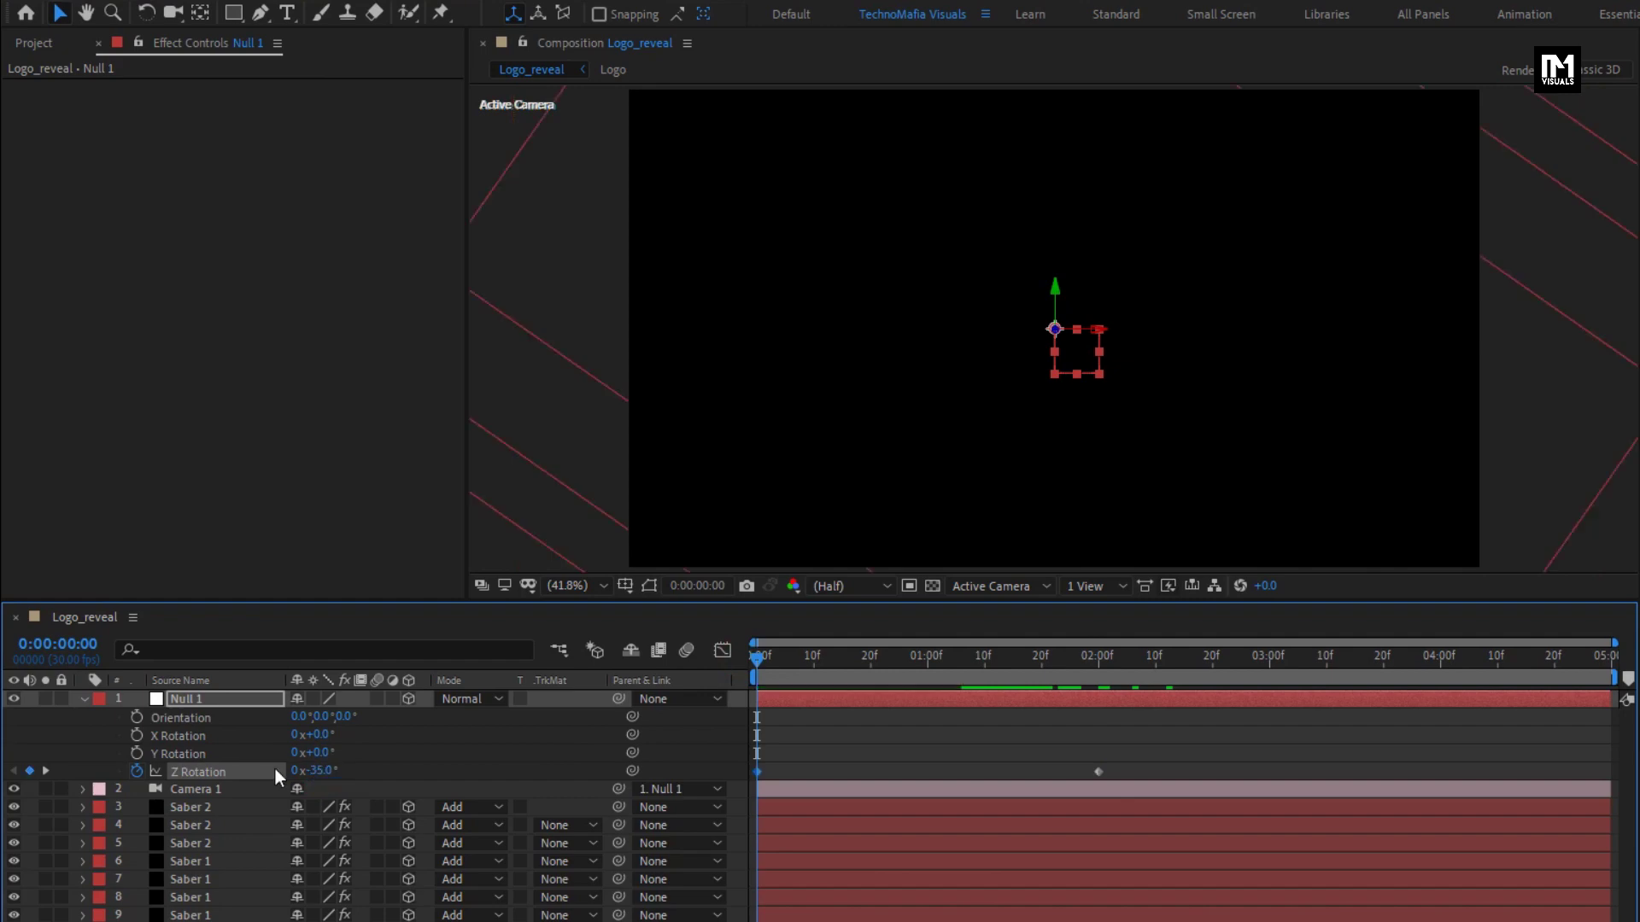
drag(772, 669, 1037, 669)
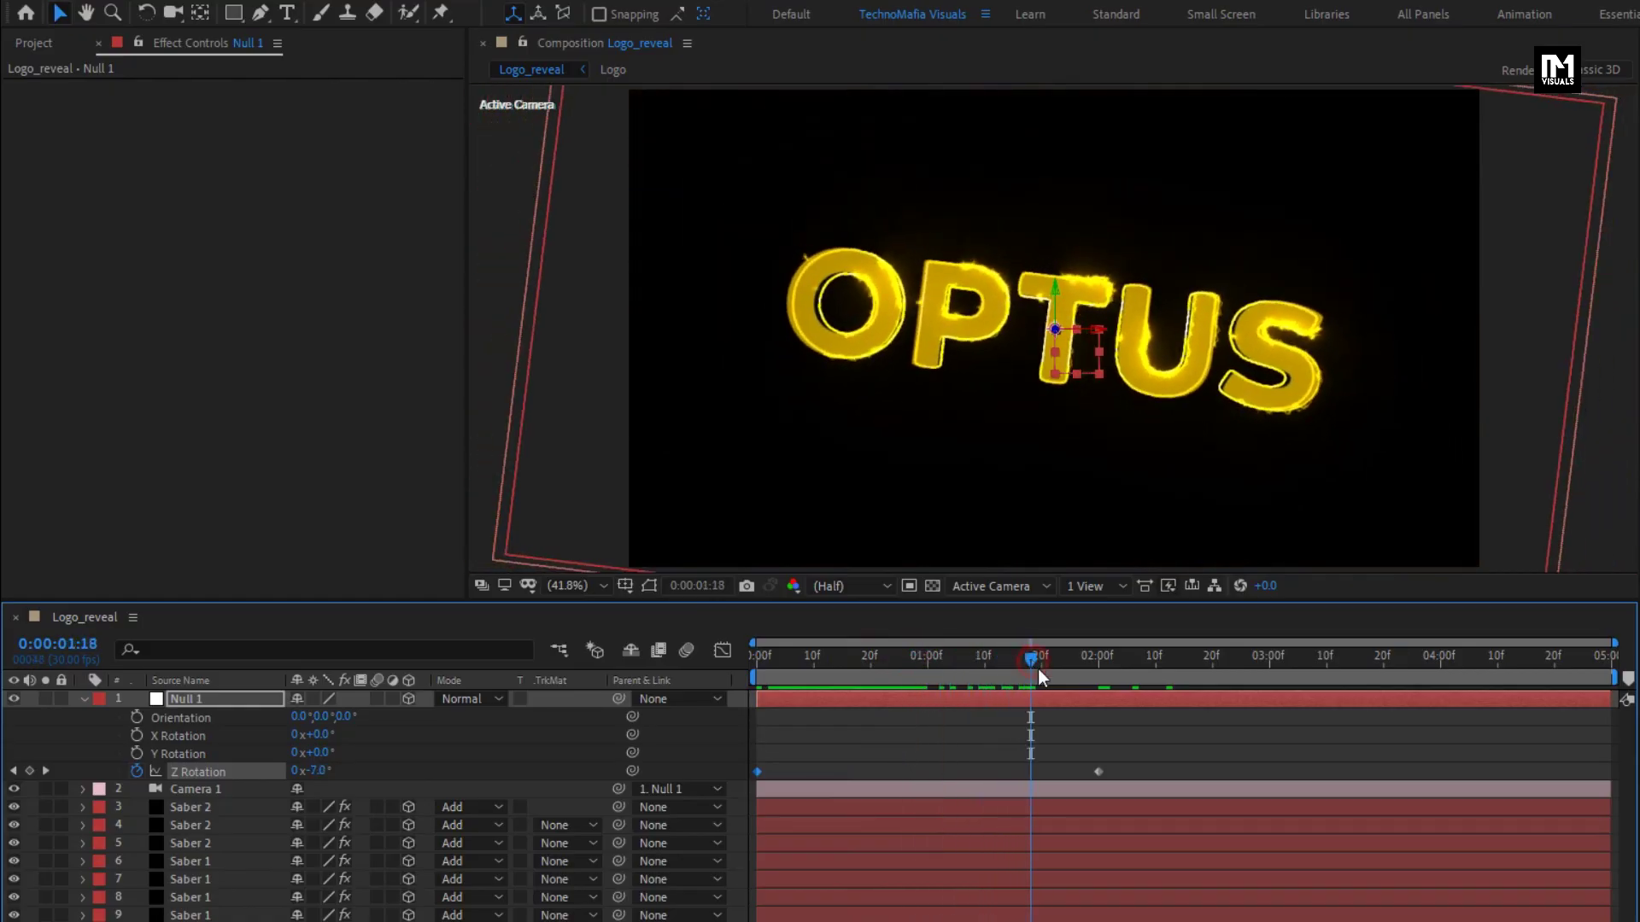
Step: Apply Easy Ease to Null 1's Z Rotation keyframe at 0:00:02:00 and extend its incoming graph handle to about 0:00:01:00
right_click(1098, 772)
mouse_move(1328, 632)
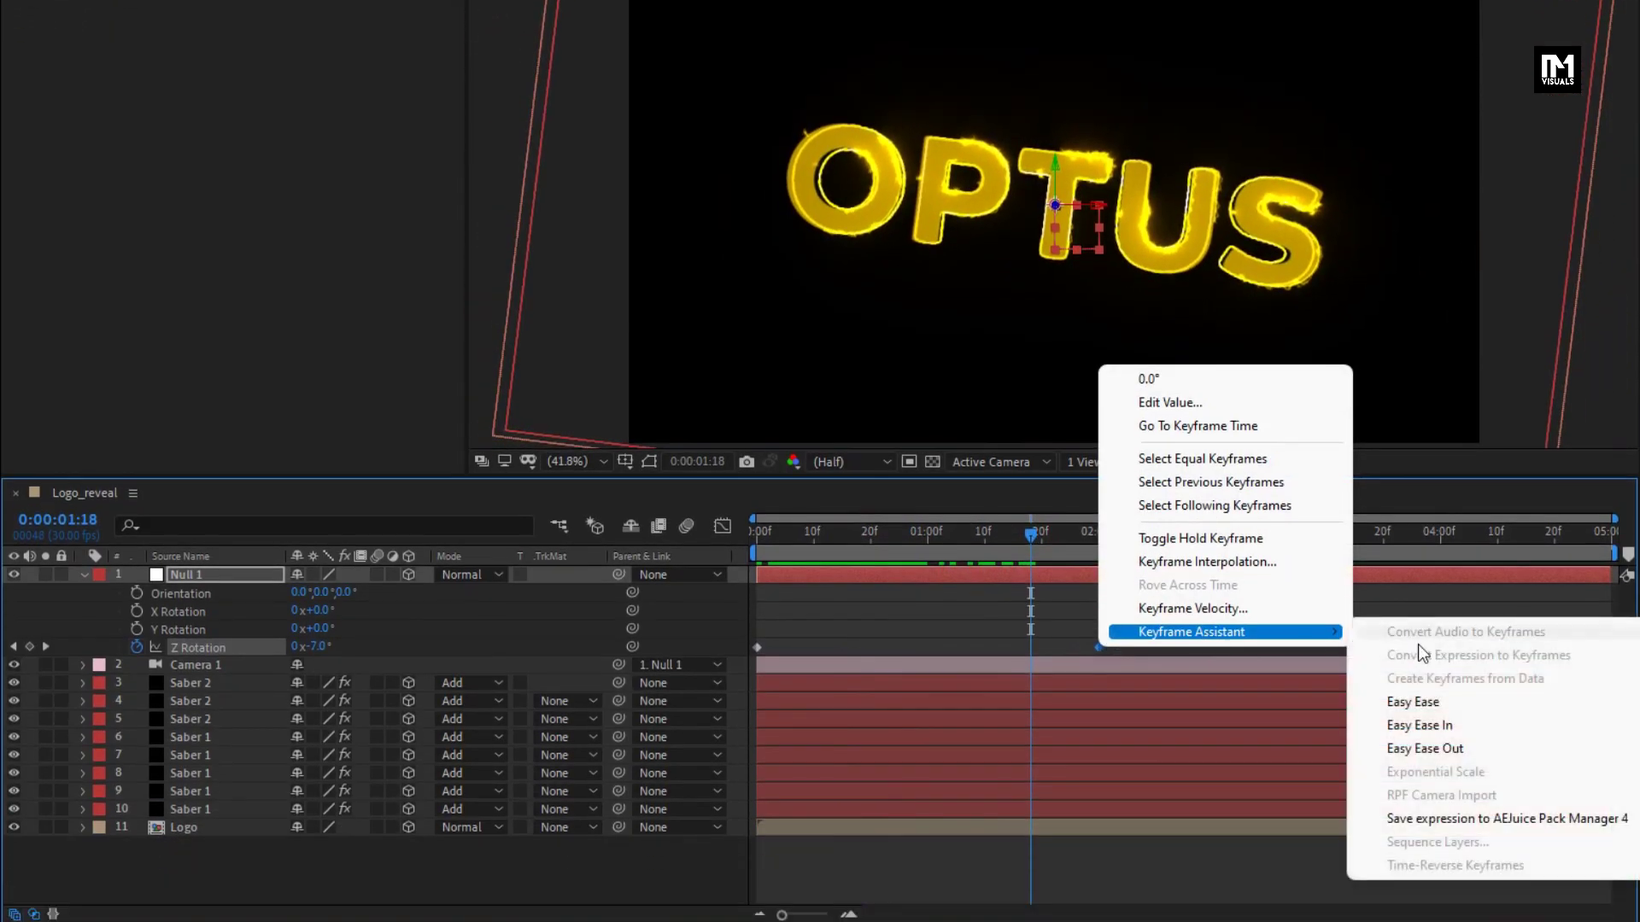
click(1427, 702)
click(725, 531)
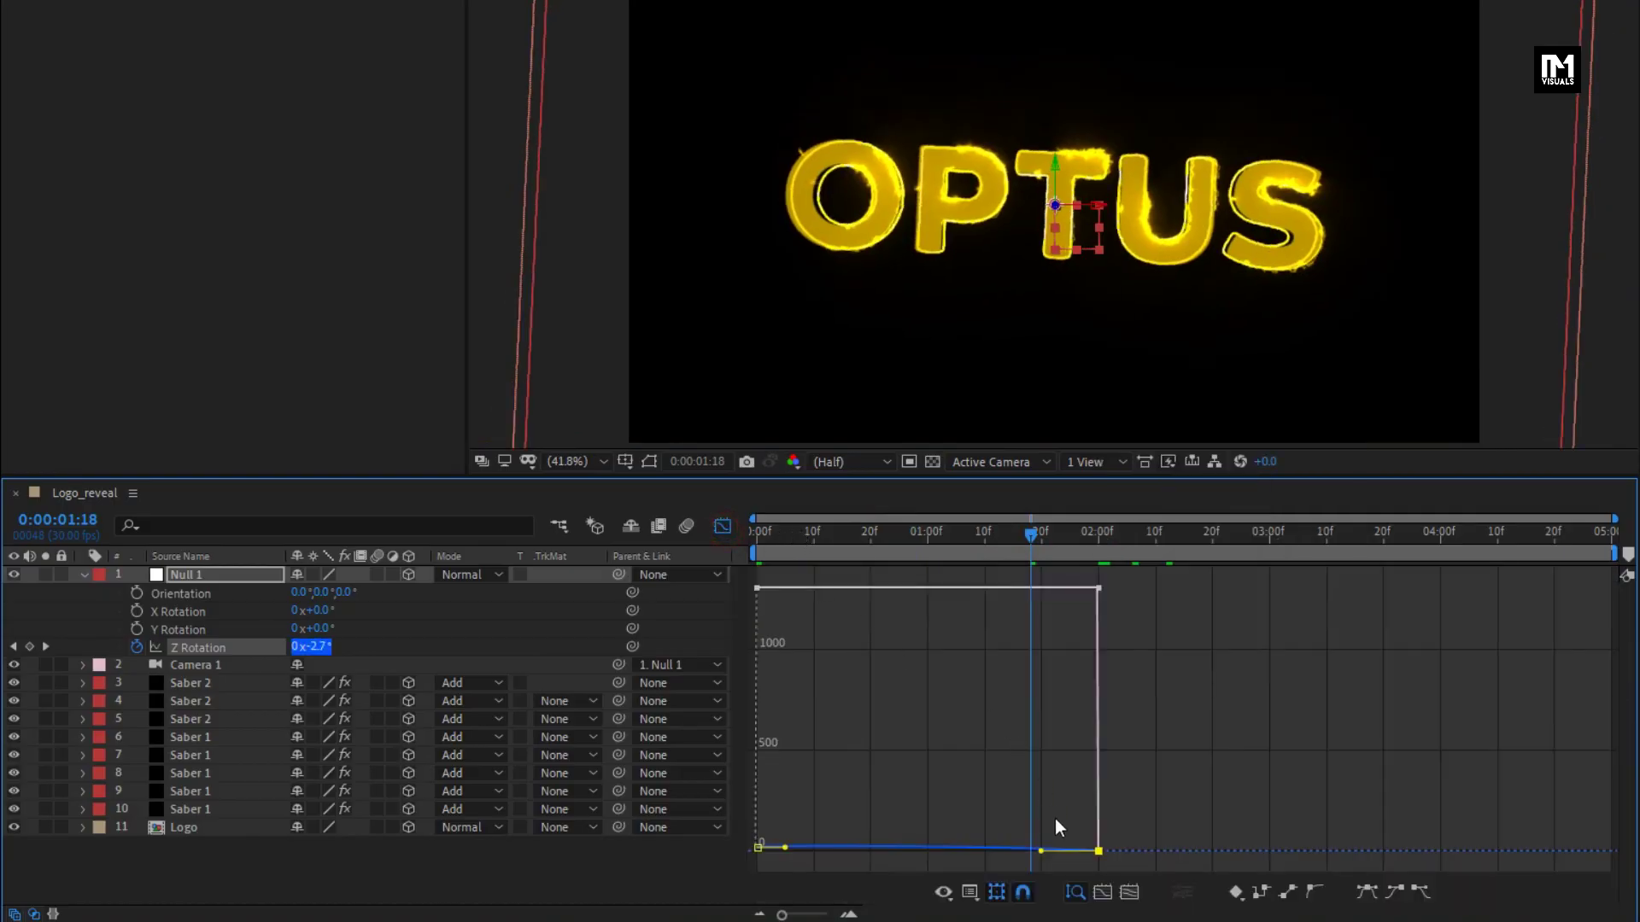
drag(1042, 848, 859, 853)
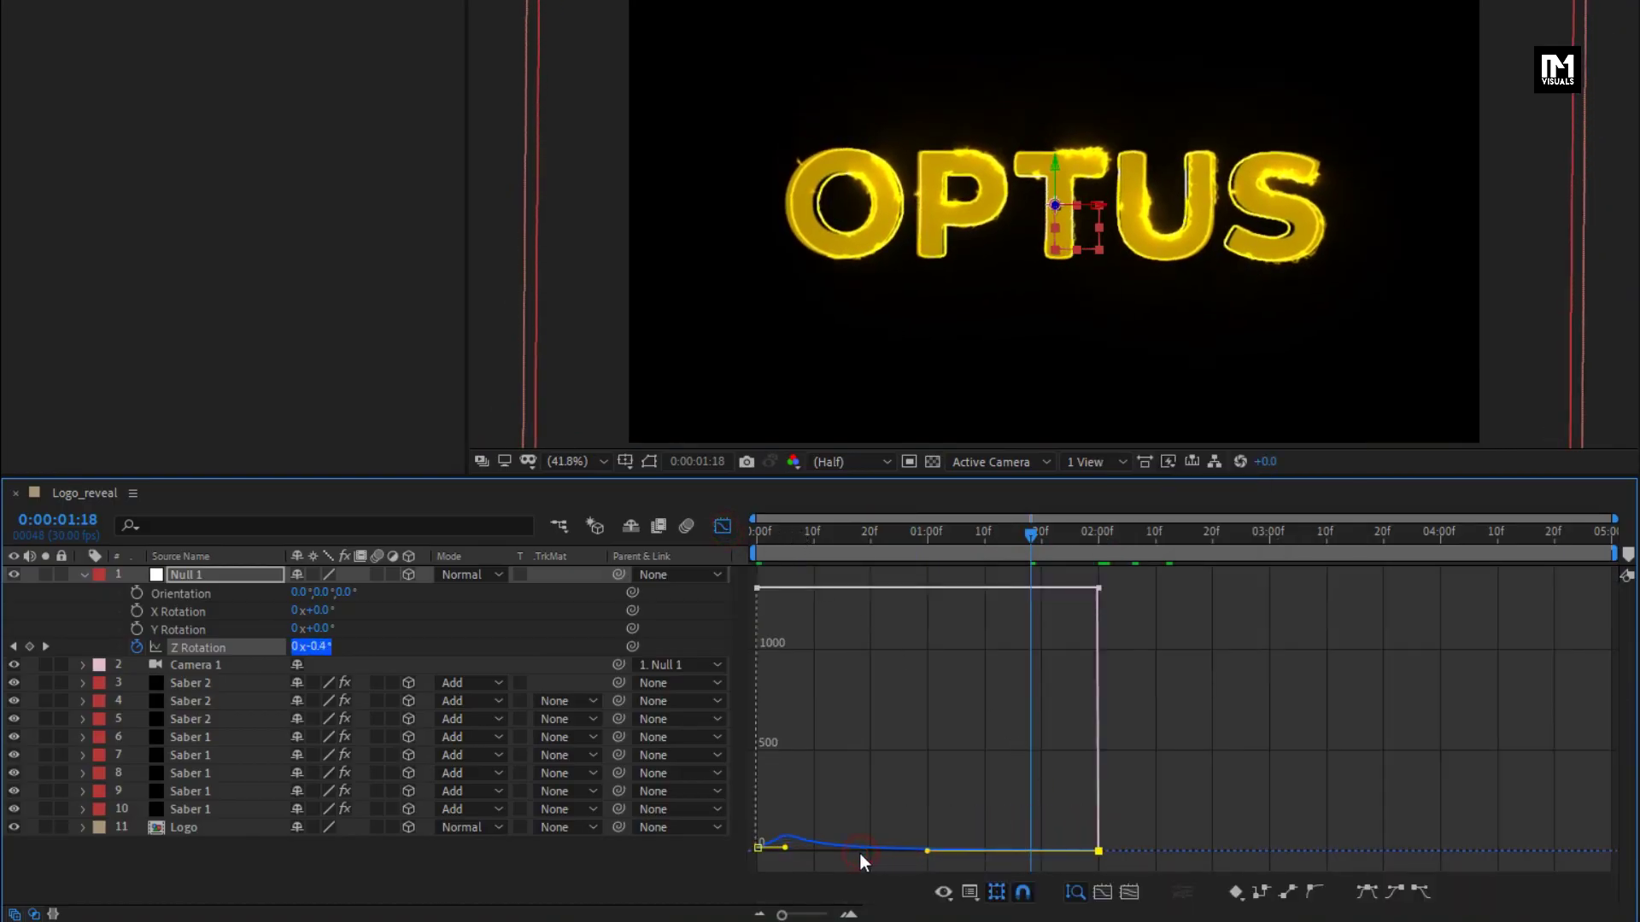
click(722, 531)
Step: Apply Easy Ease to Null 1's Position keyframe at 0:00:02:00
key(p)
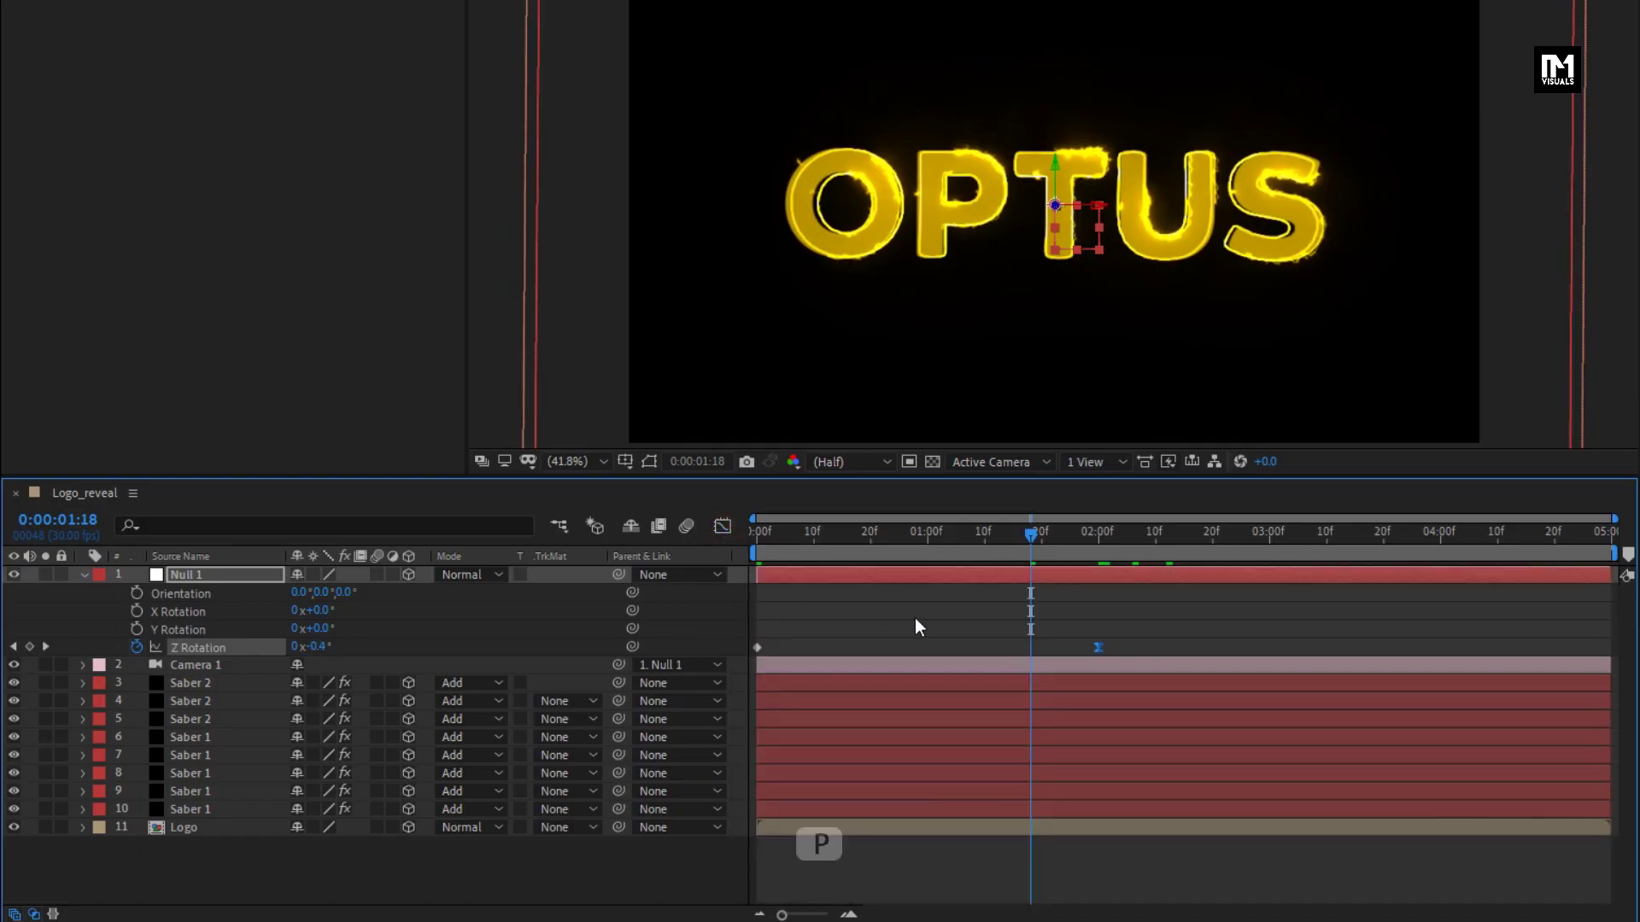
click(193, 582)
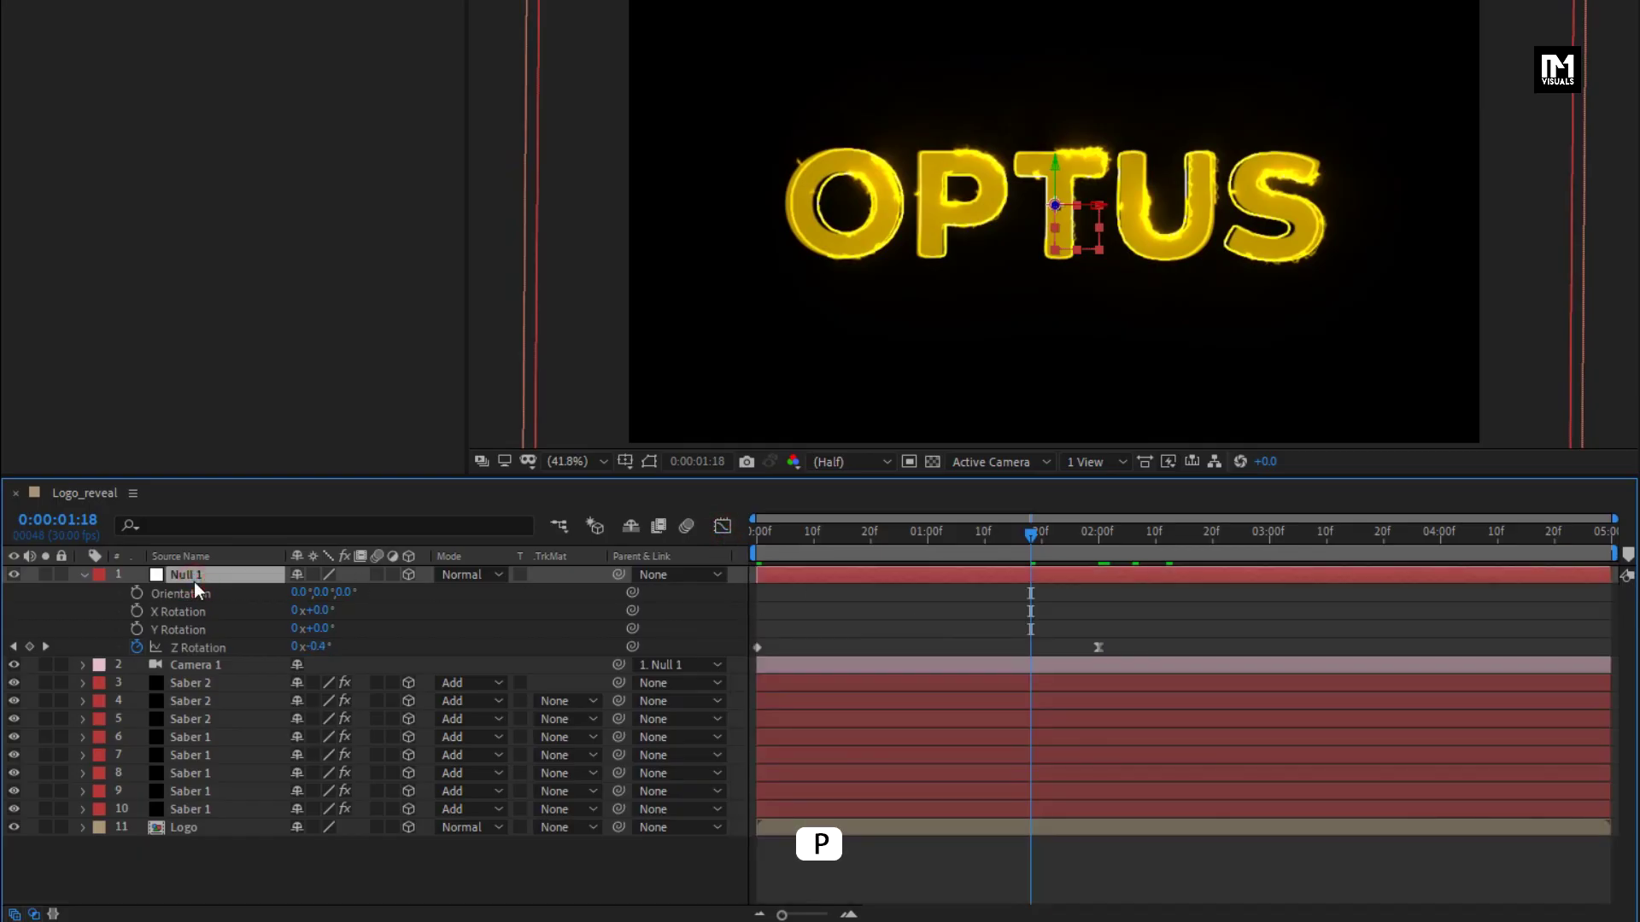
key(p)
click(1098, 593)
right_click(1098, 594)
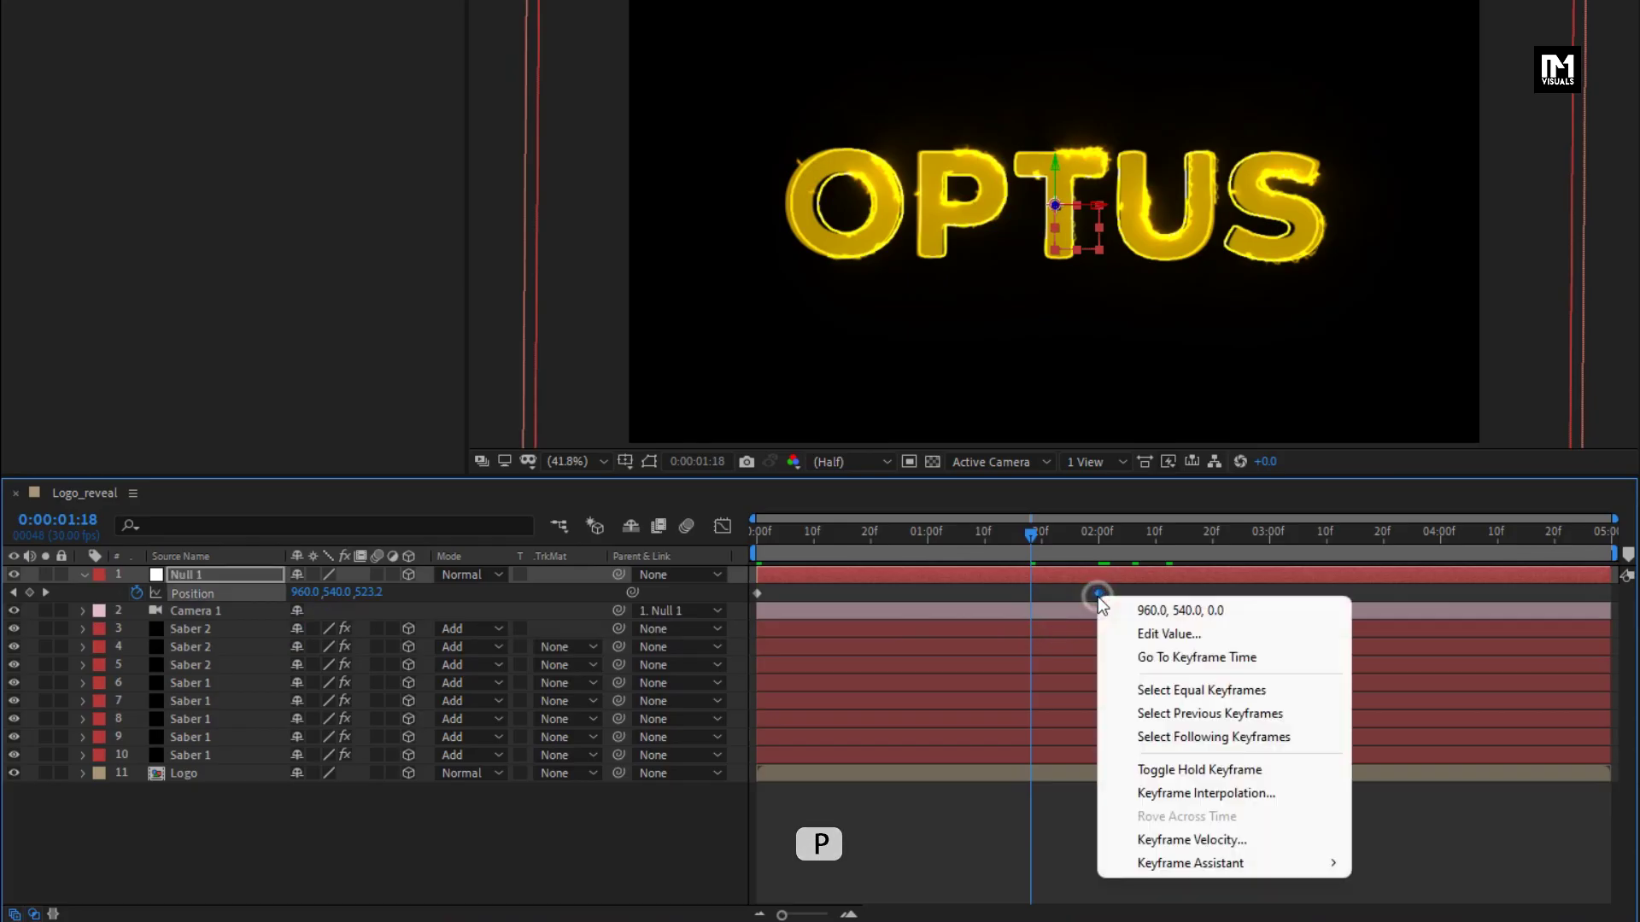
mouse_move(1312, 864)
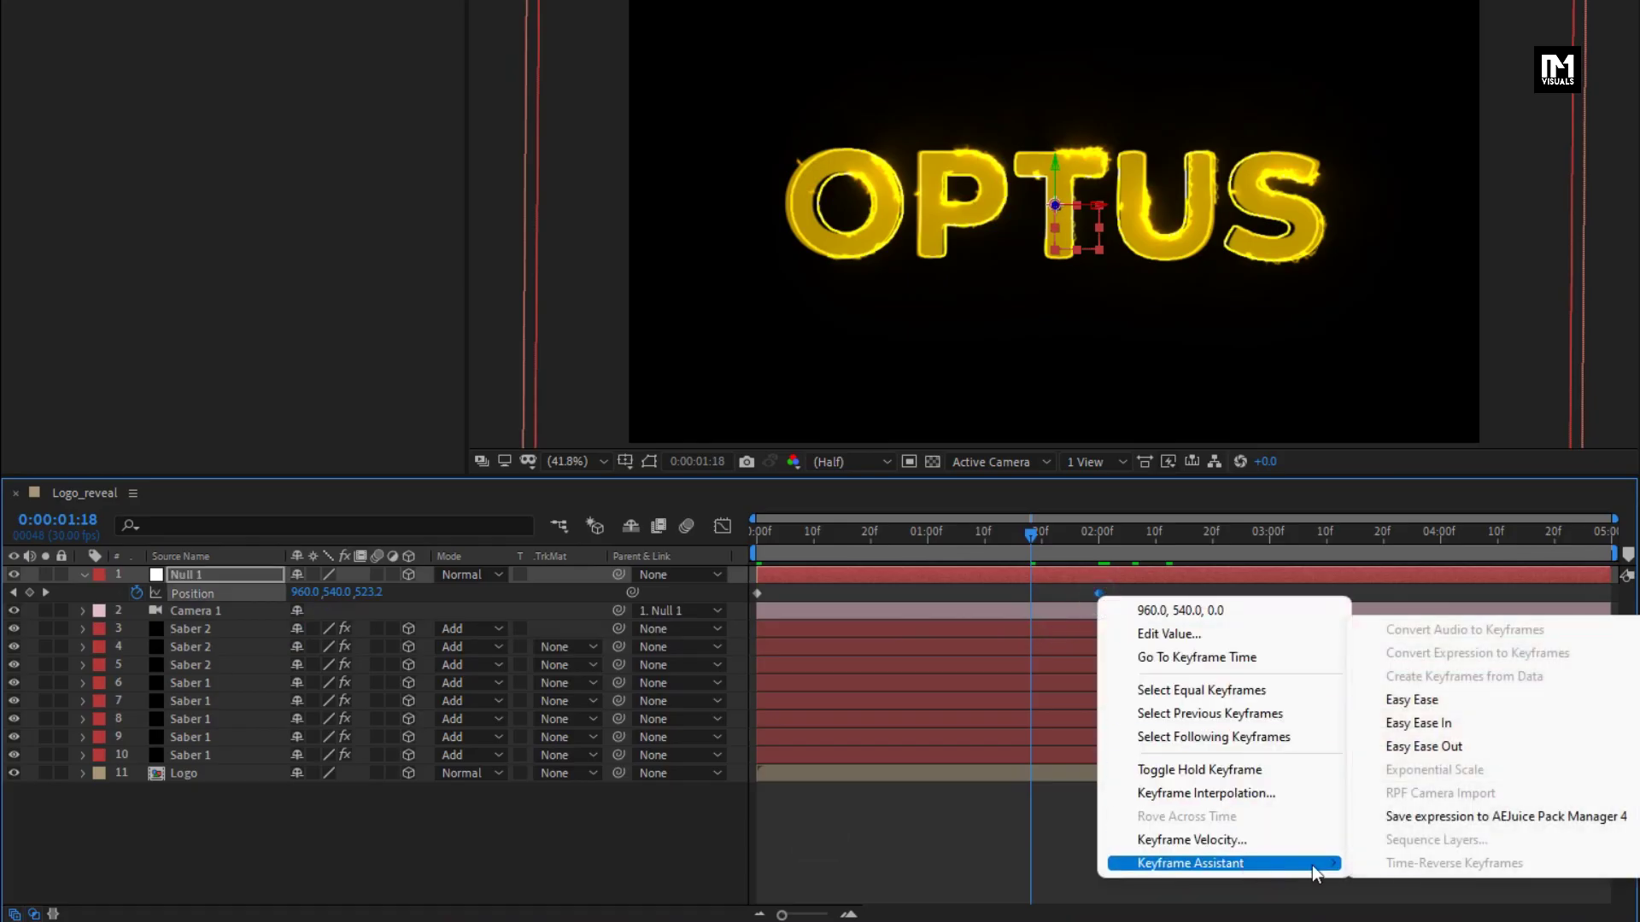
click(1411, 700)
Step: Extend the incoming graph handle of Null 1's second Position keyframe to about 0:00:01:00, and play the animation from the start
click(722, 527)
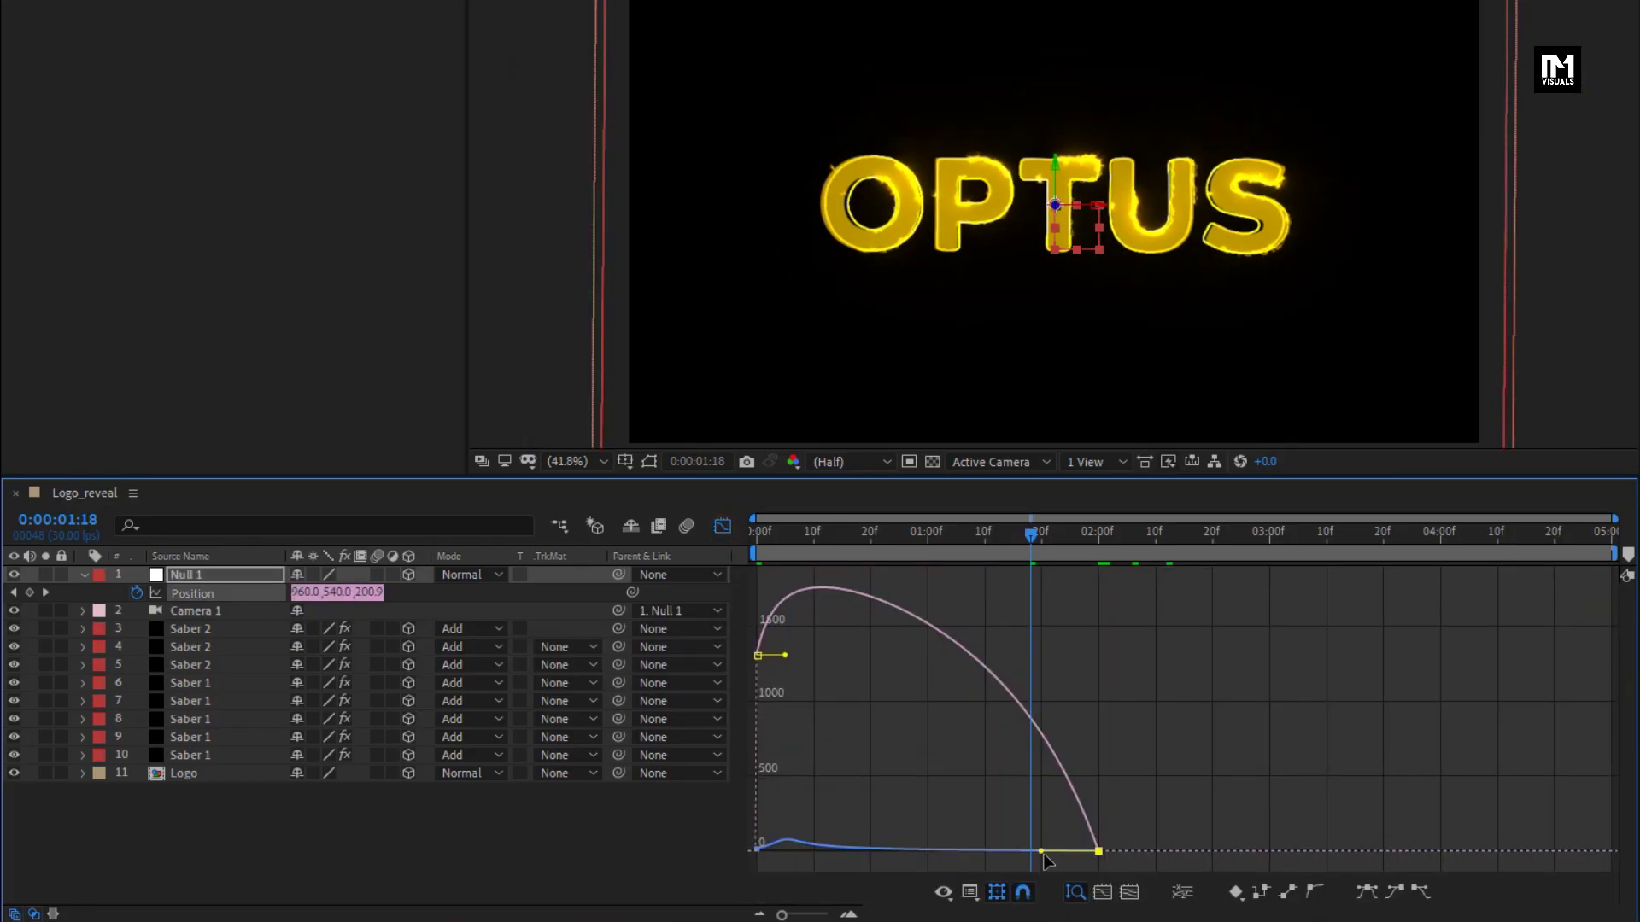
drag(1041, 854, 928, 851)
click(723, 527)
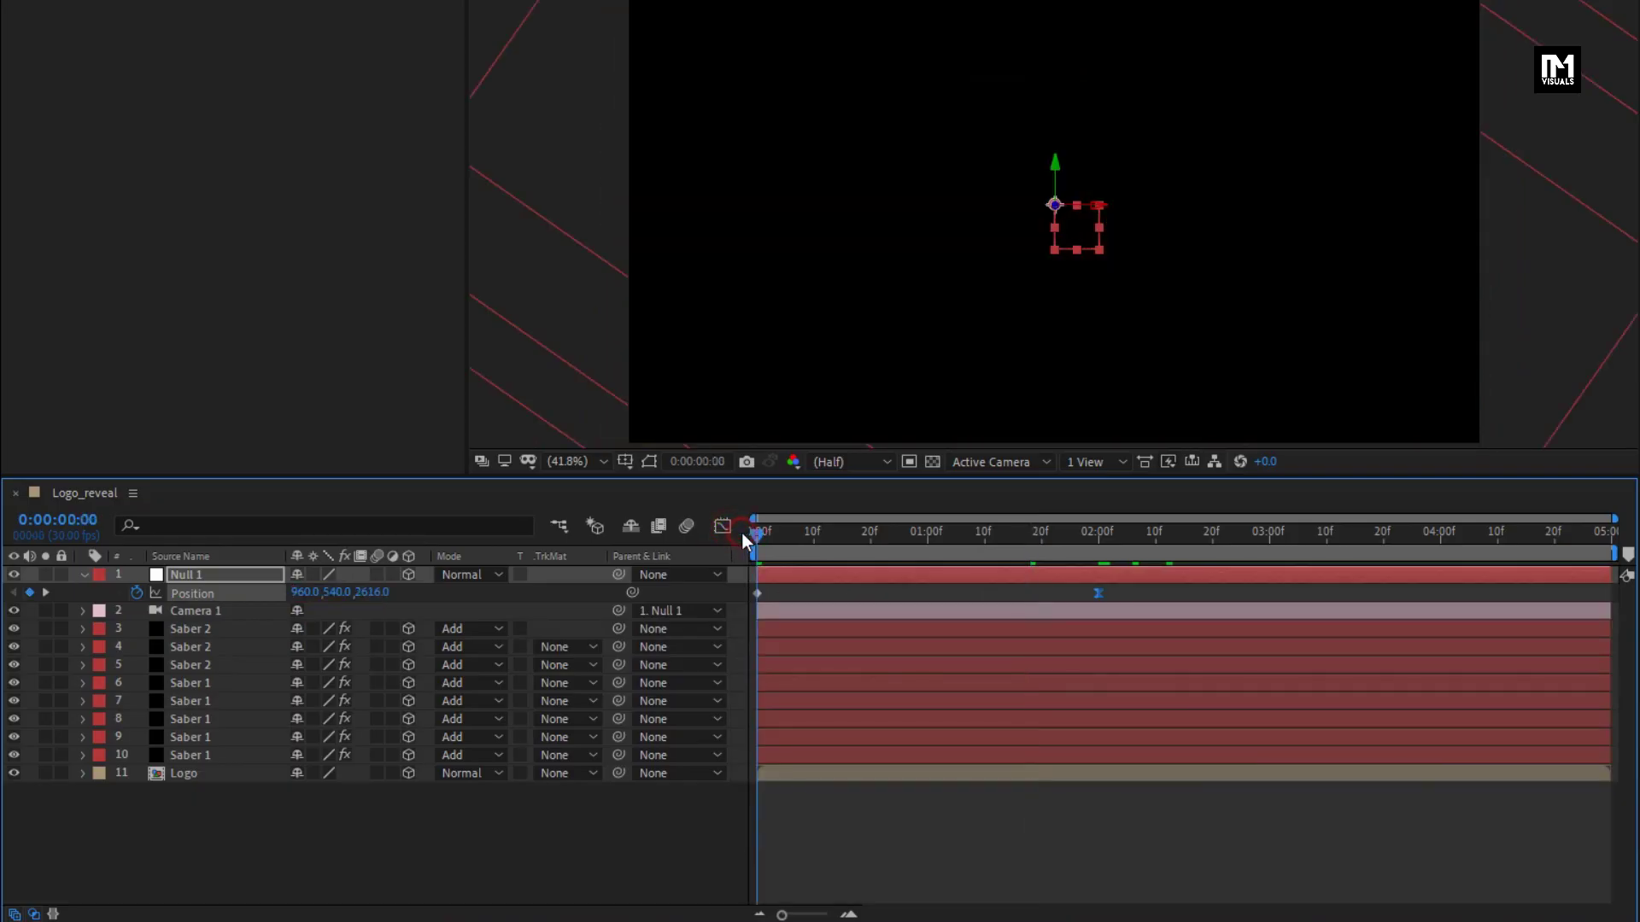
key(space)
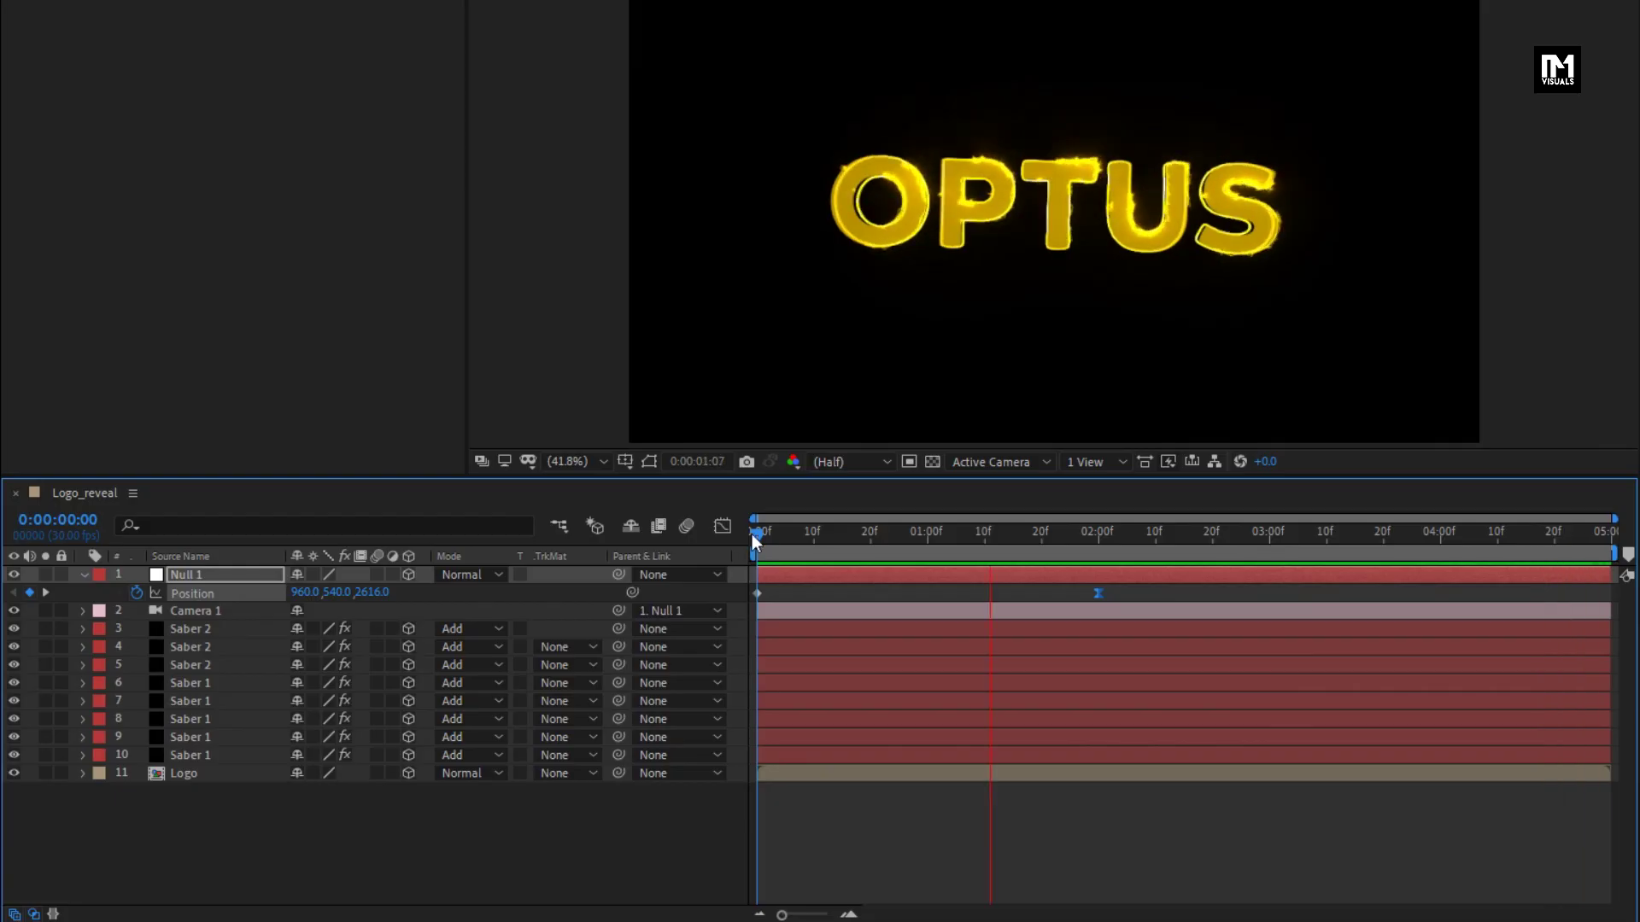
click(751, 535)
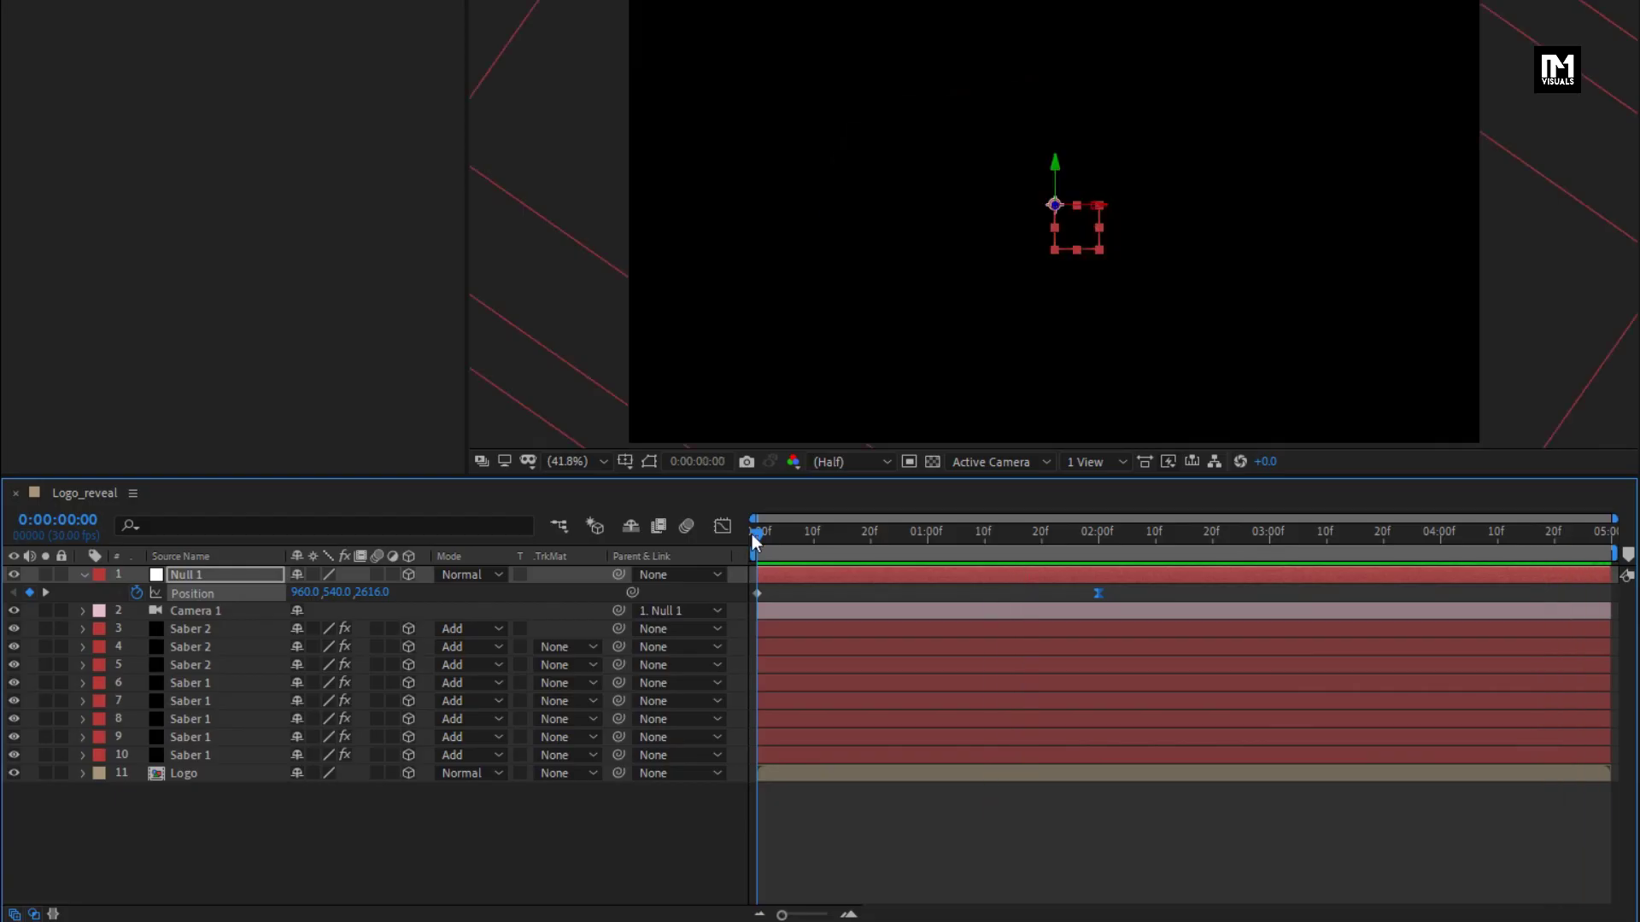
Step: Add a Position keyframe to Null 1 at 0:00:03:20, and set its Z position to 1028 at 0:00:04:29
drag(751, 535, 1378, 556)
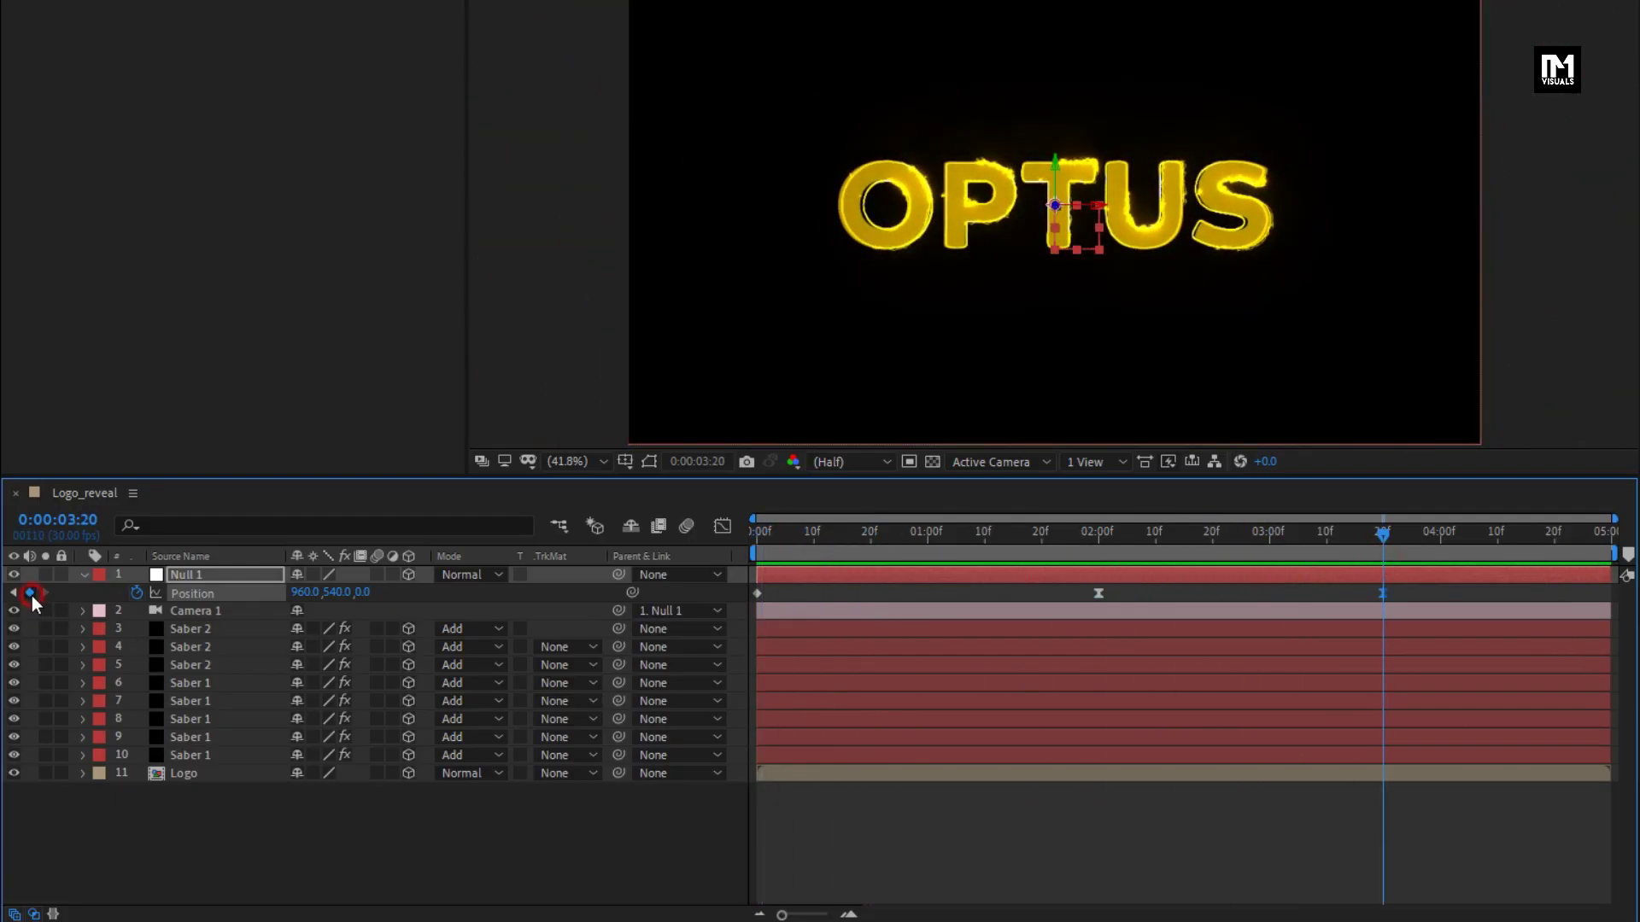
drag(1383, 538, 1609, 542)
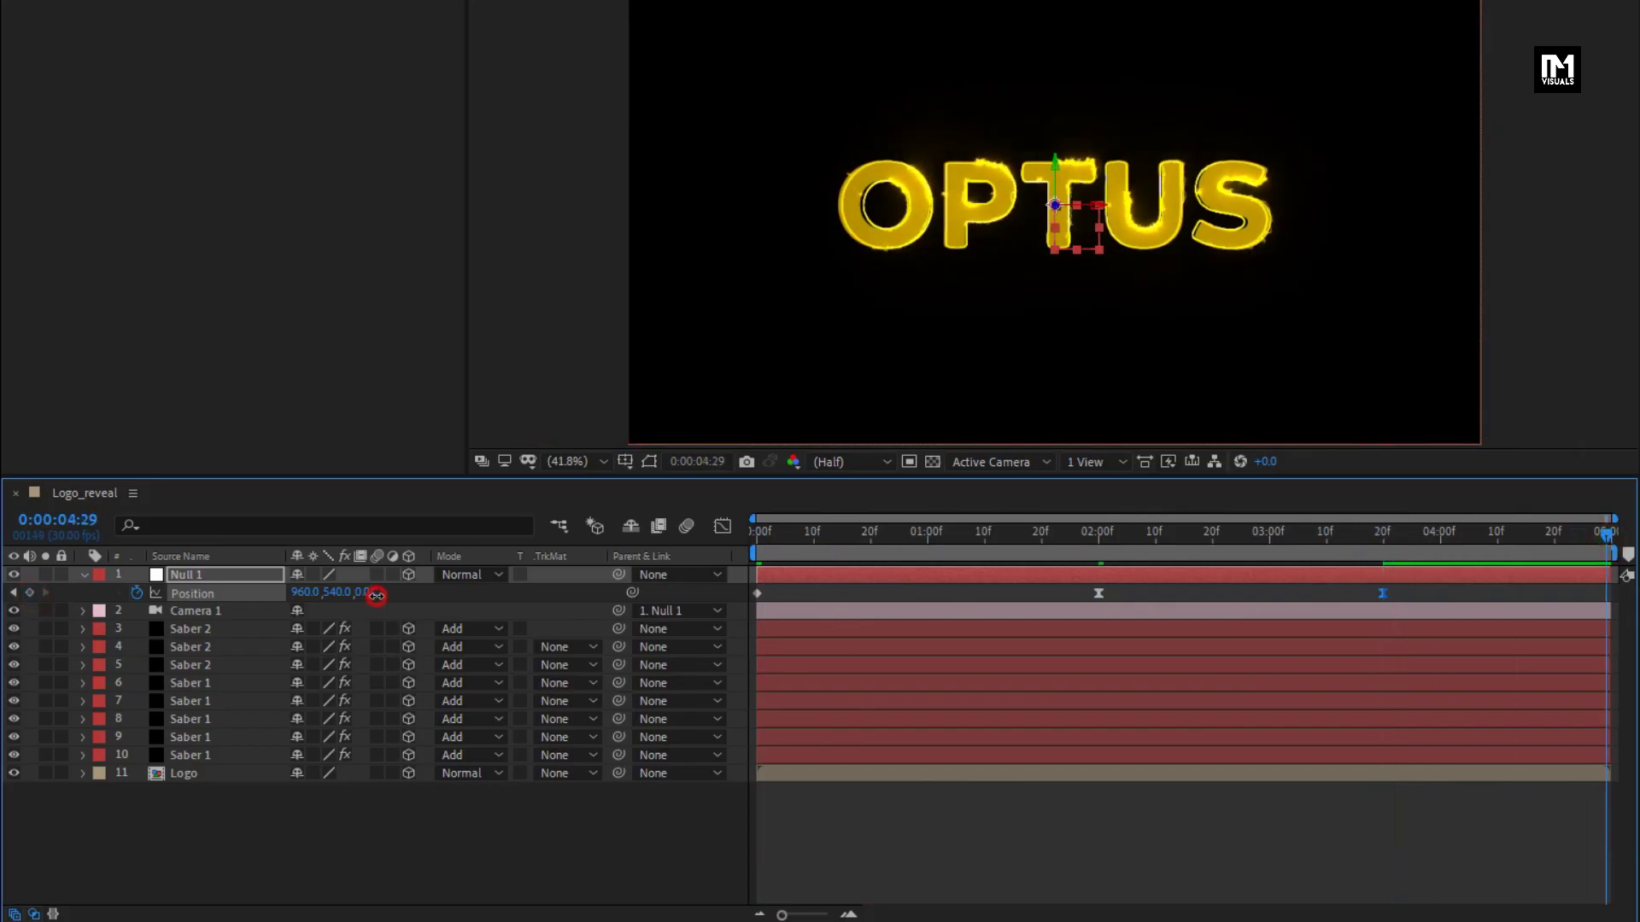
drag(376, 595, 1281, 593)
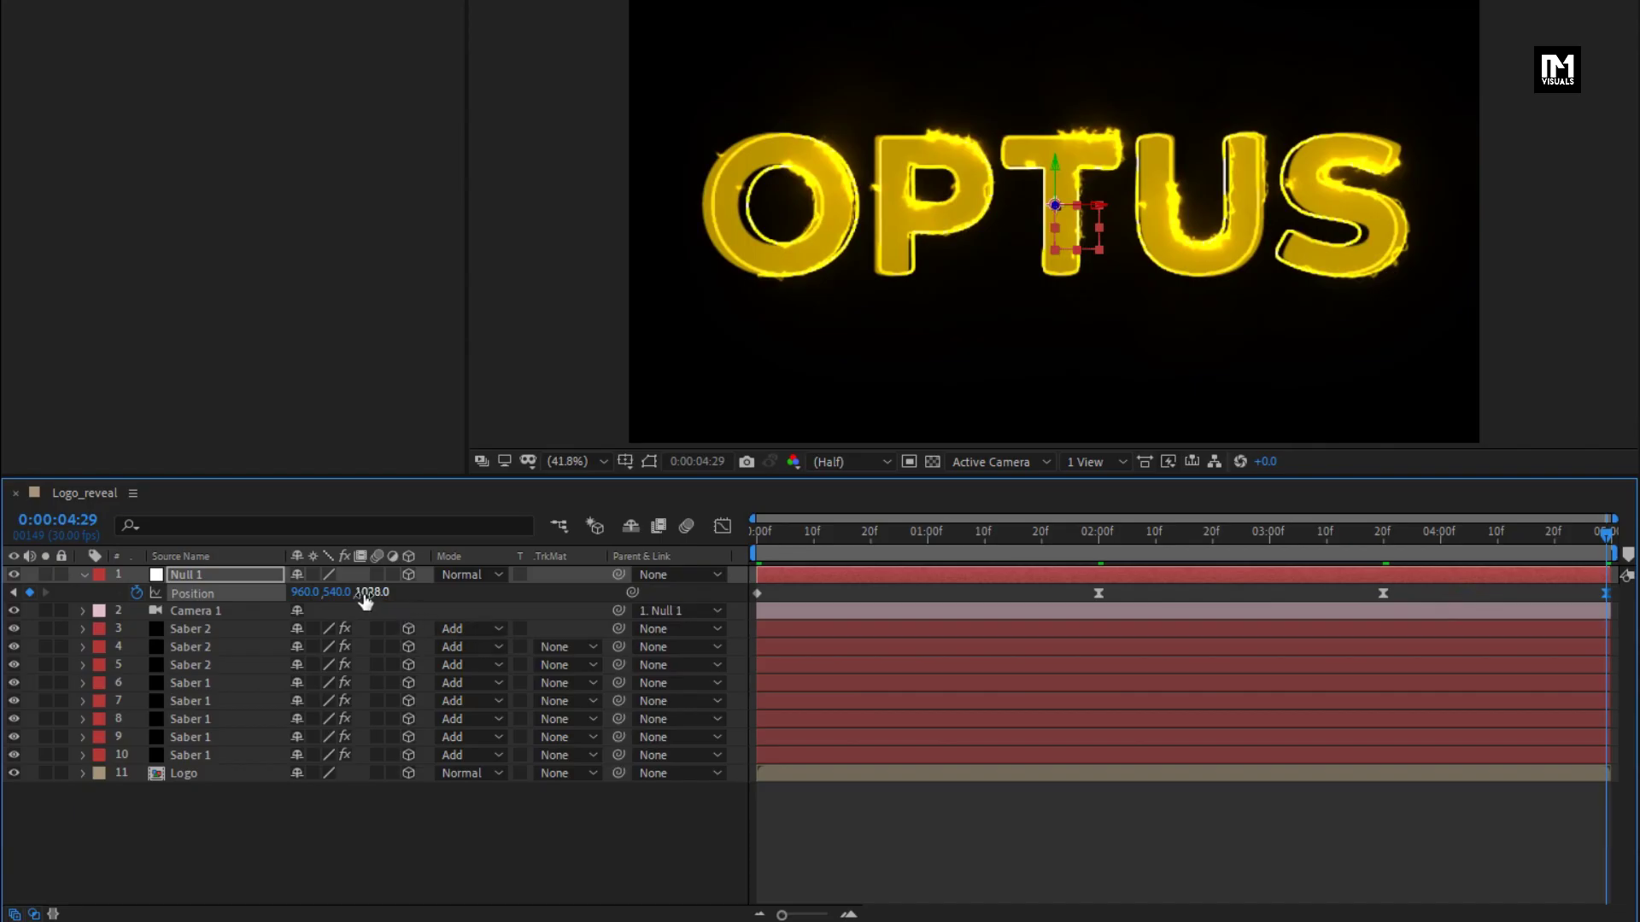
Step: Set Null 1's Z position to 2696 at 0:00:04:29, and scrub through the closing camera move
drag(365, 600, 937, 590)
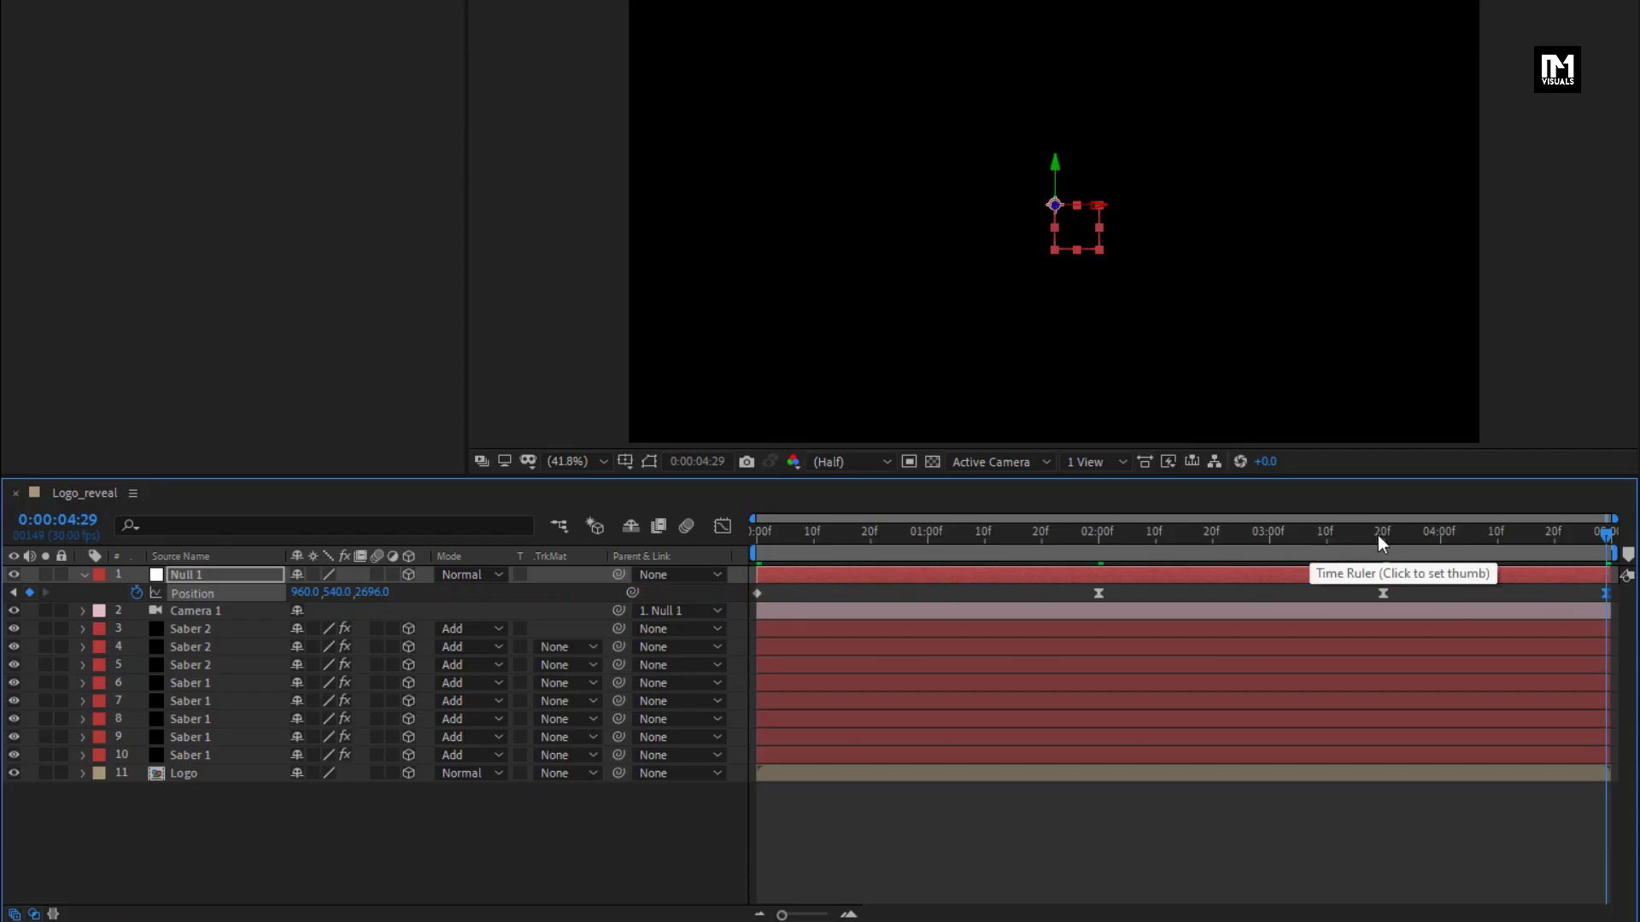
drag(1376, 535, 1489, 555)
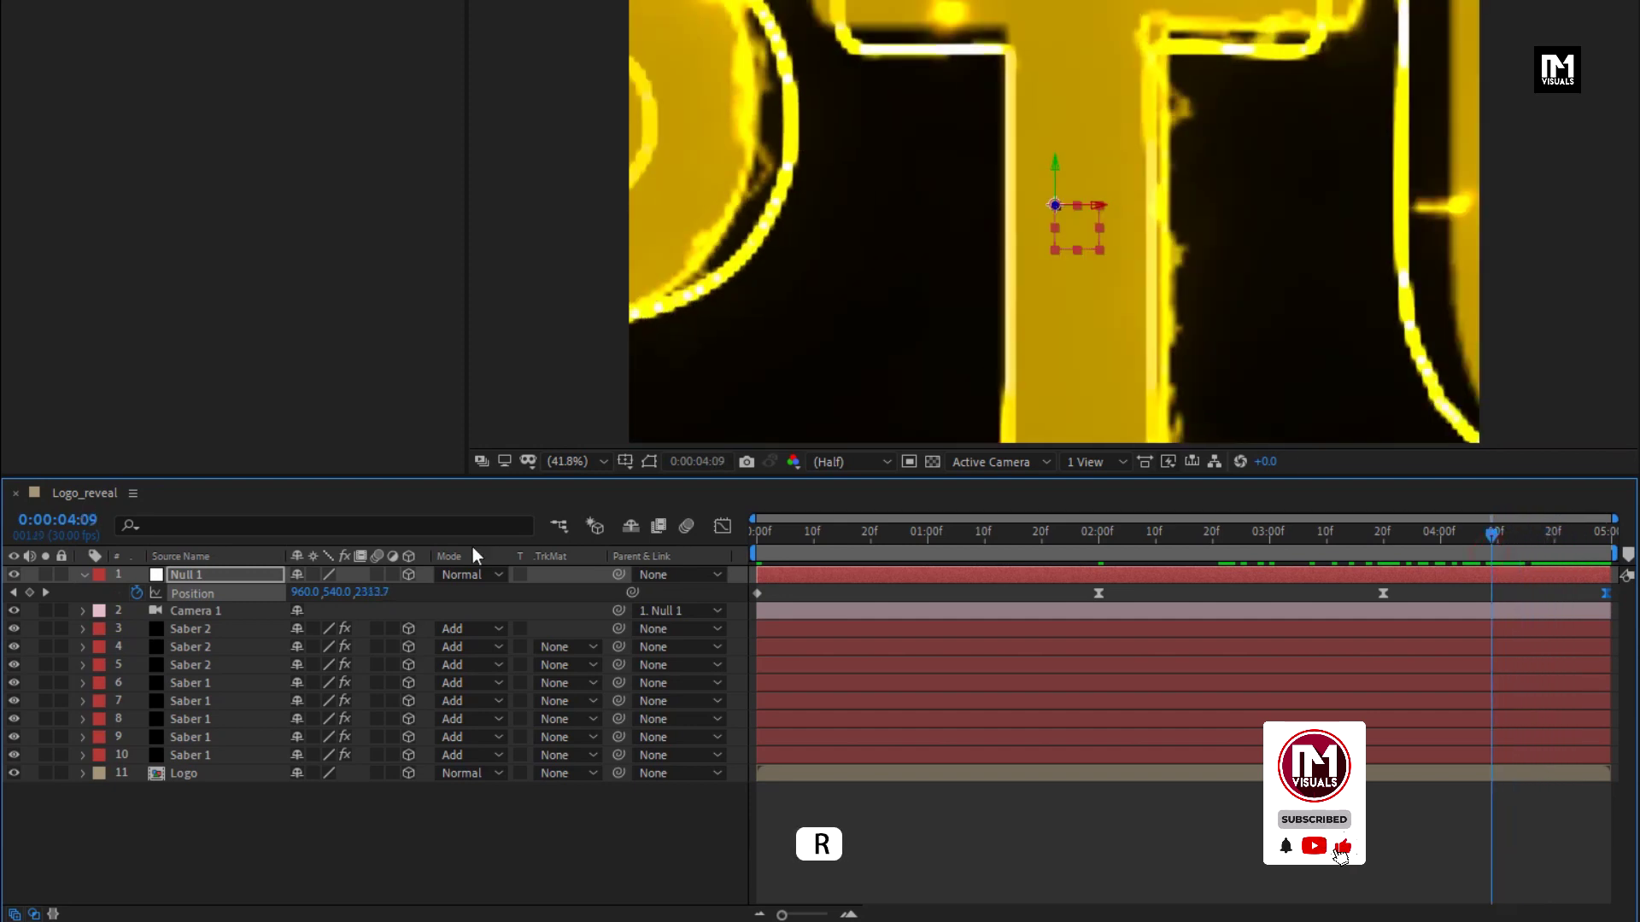
Step: Add a Z Rotation keyframe to Null 1 at 0:00:03:20
key(r)
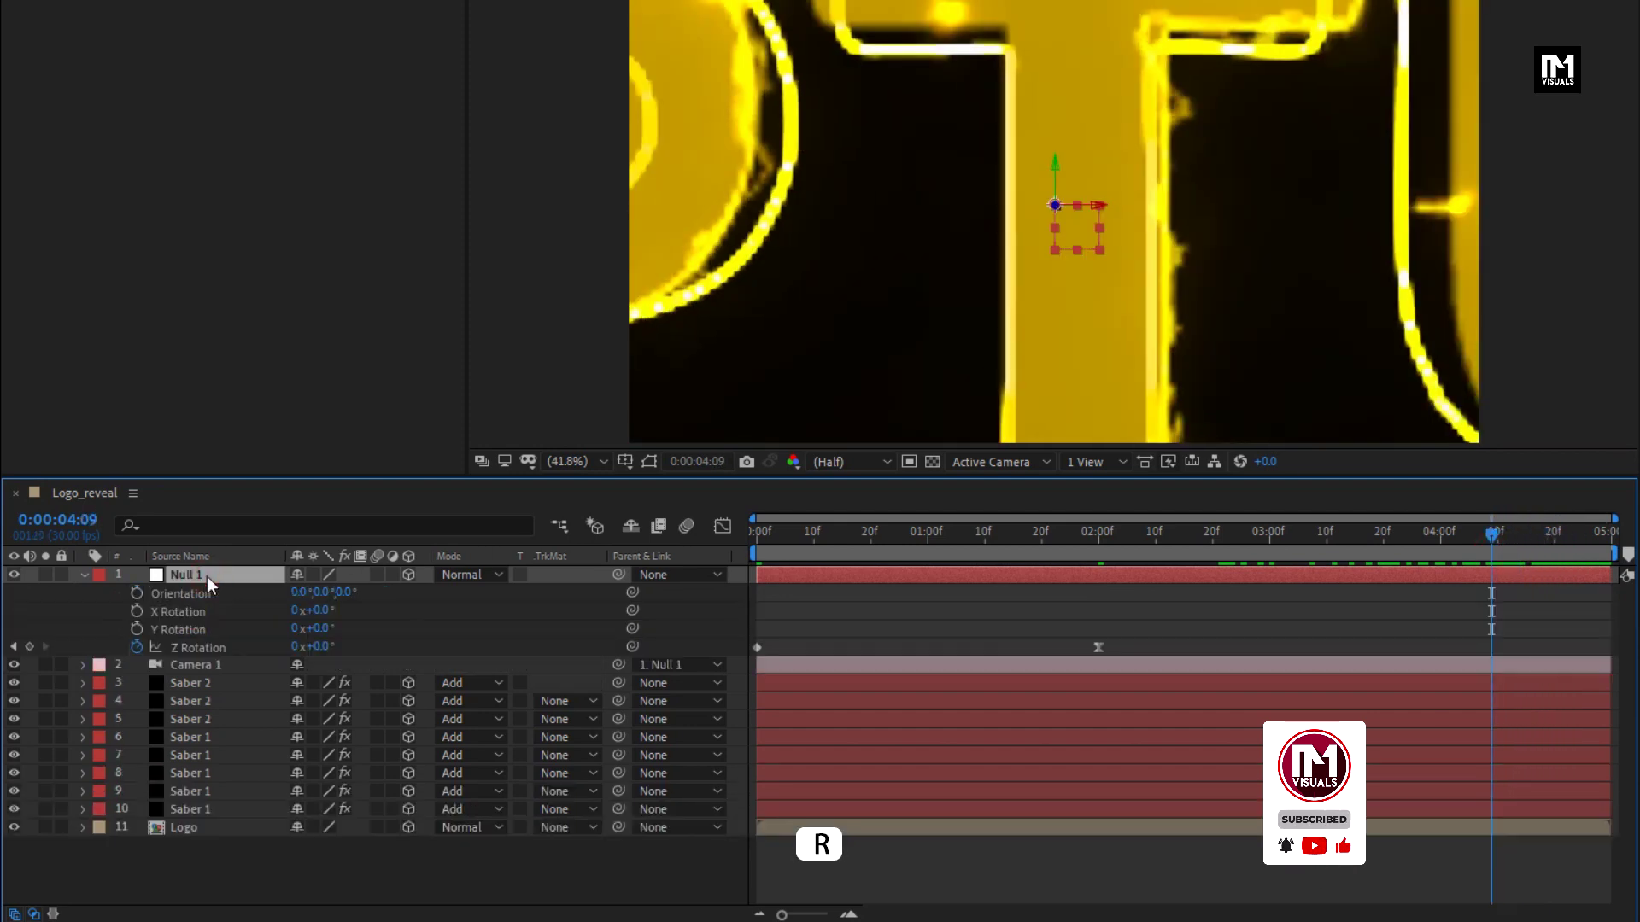
click(1381, 539)
drag(1381, 540, 1383, 540)
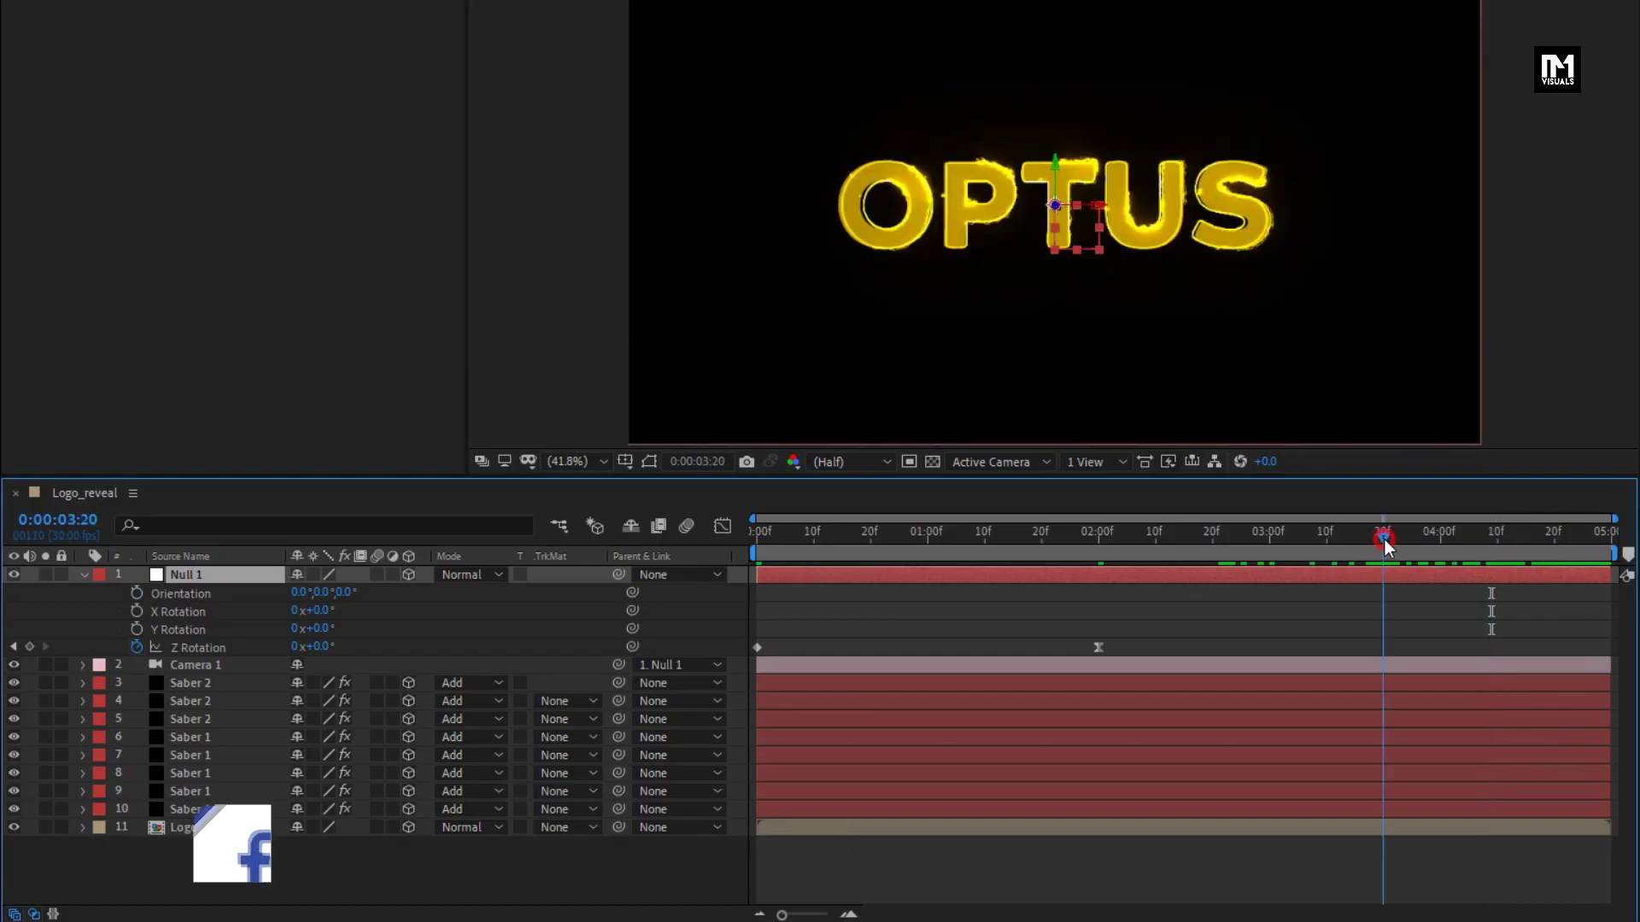
click(29, 647)
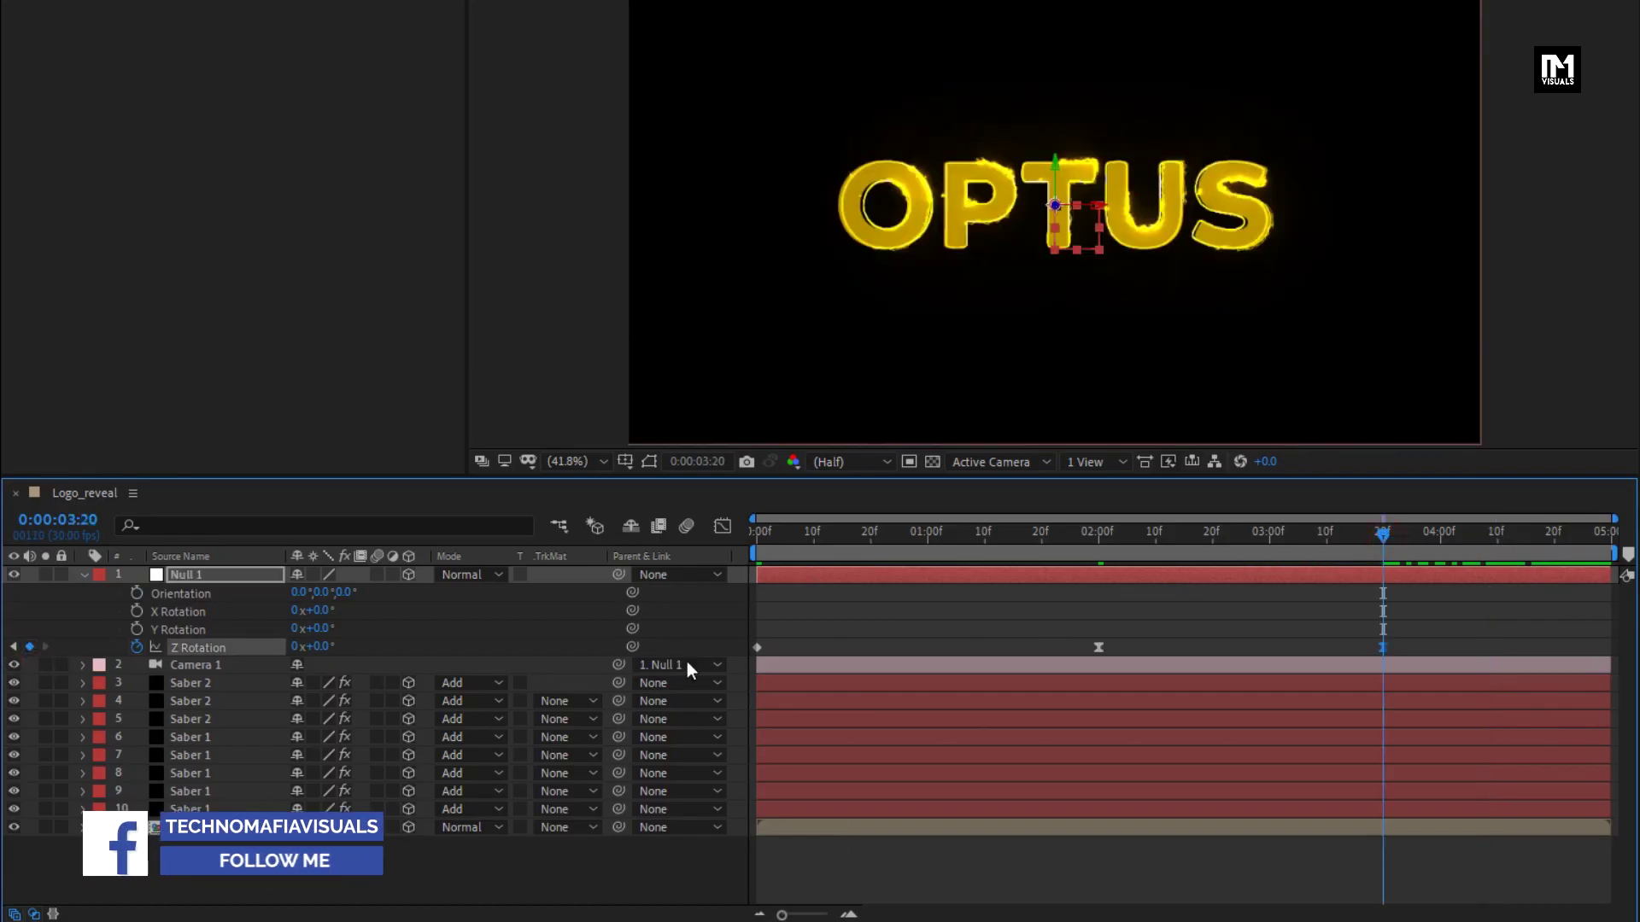
Step: Set Null 1's Z Rotation to -35° at 0:00:04:29, and play the animation from the start
drag(1435, 538, 1608, 538)
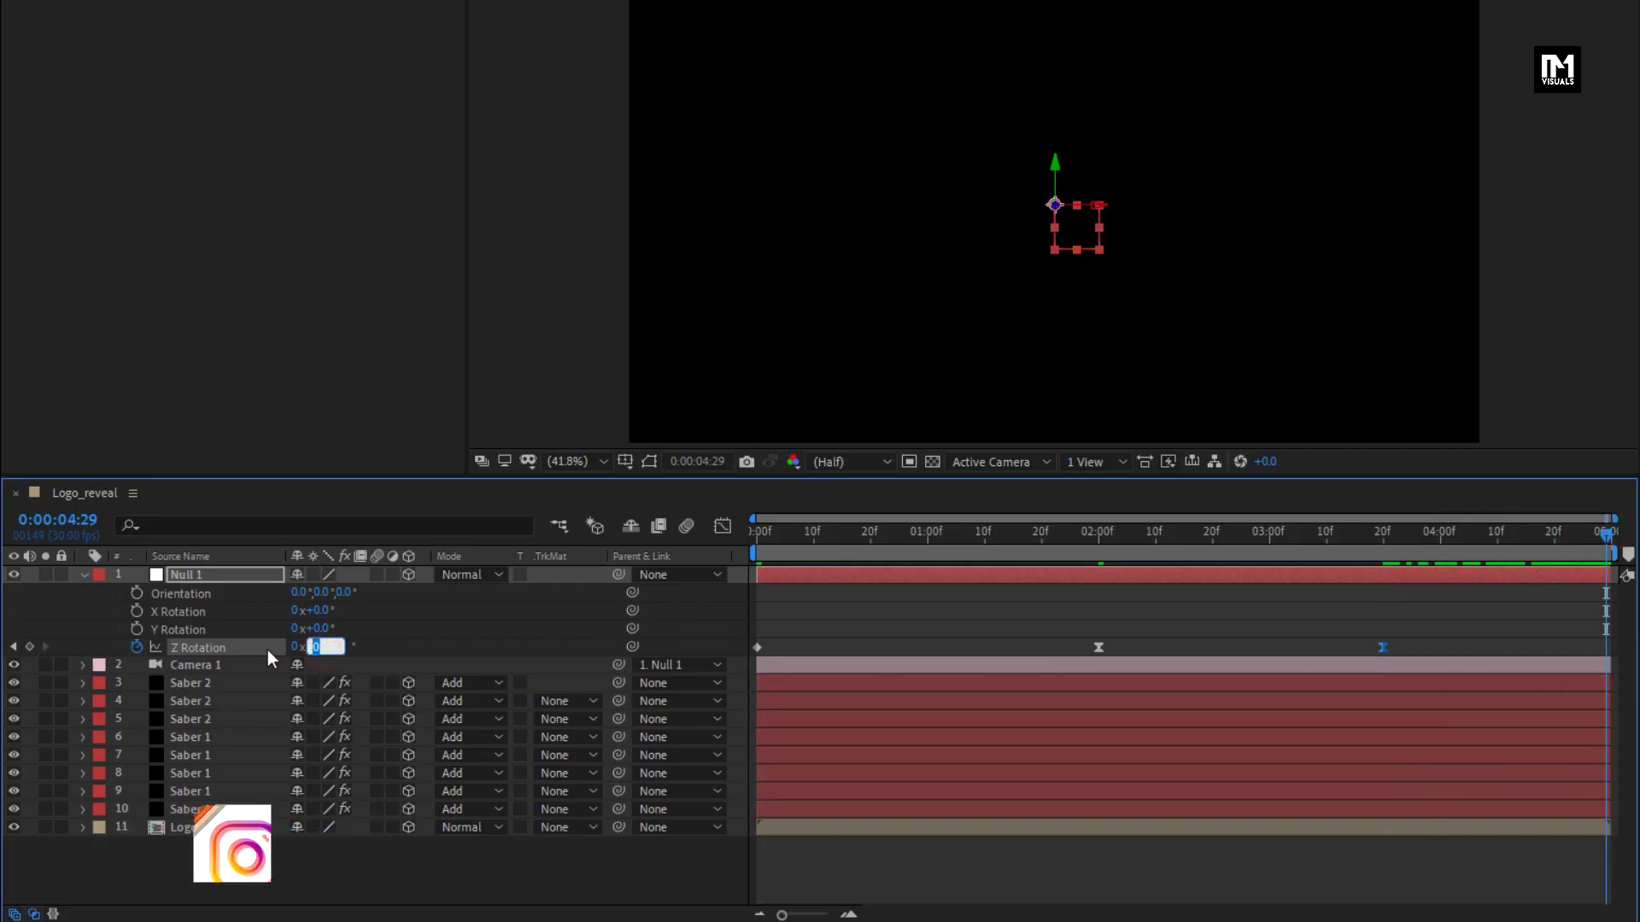
text(-35.)
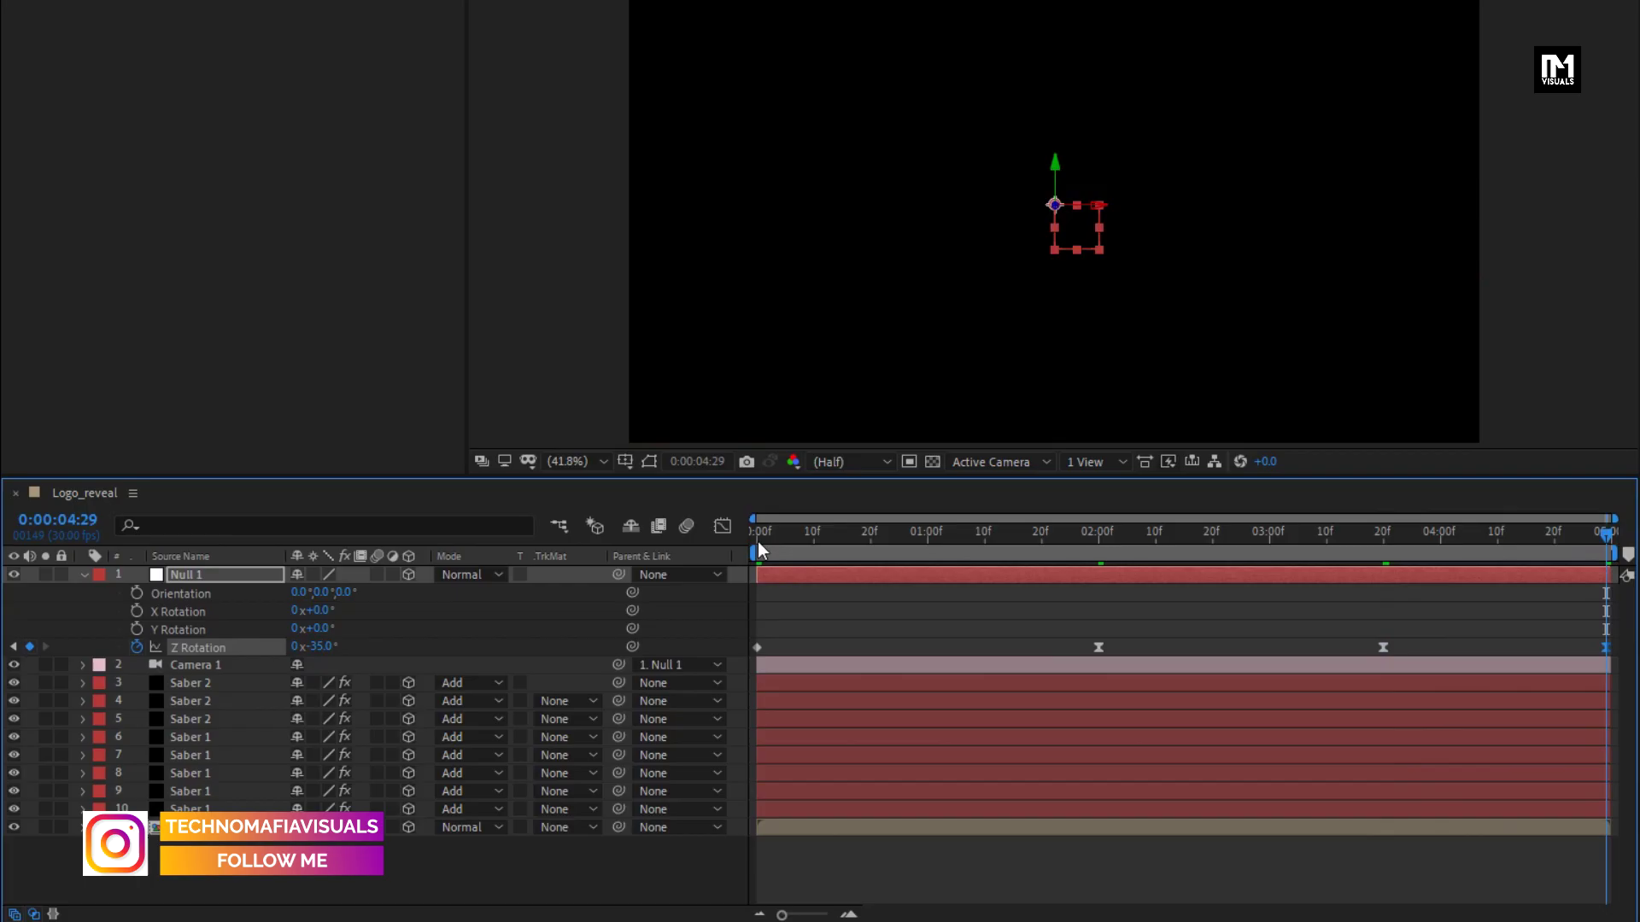
click(752, 532)
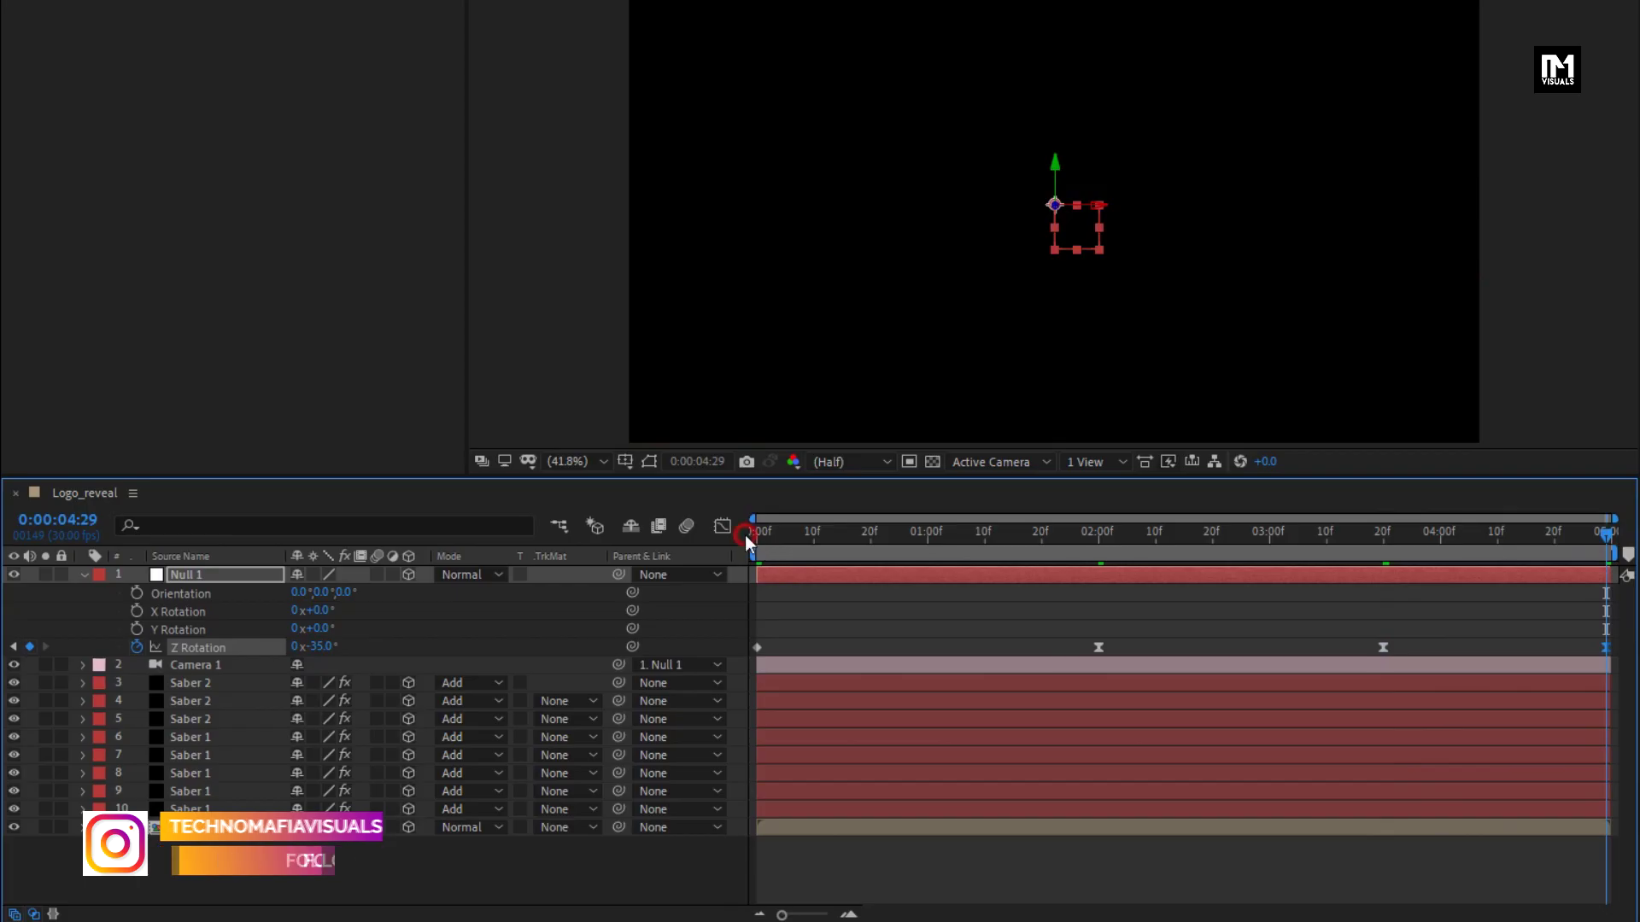
key(space)
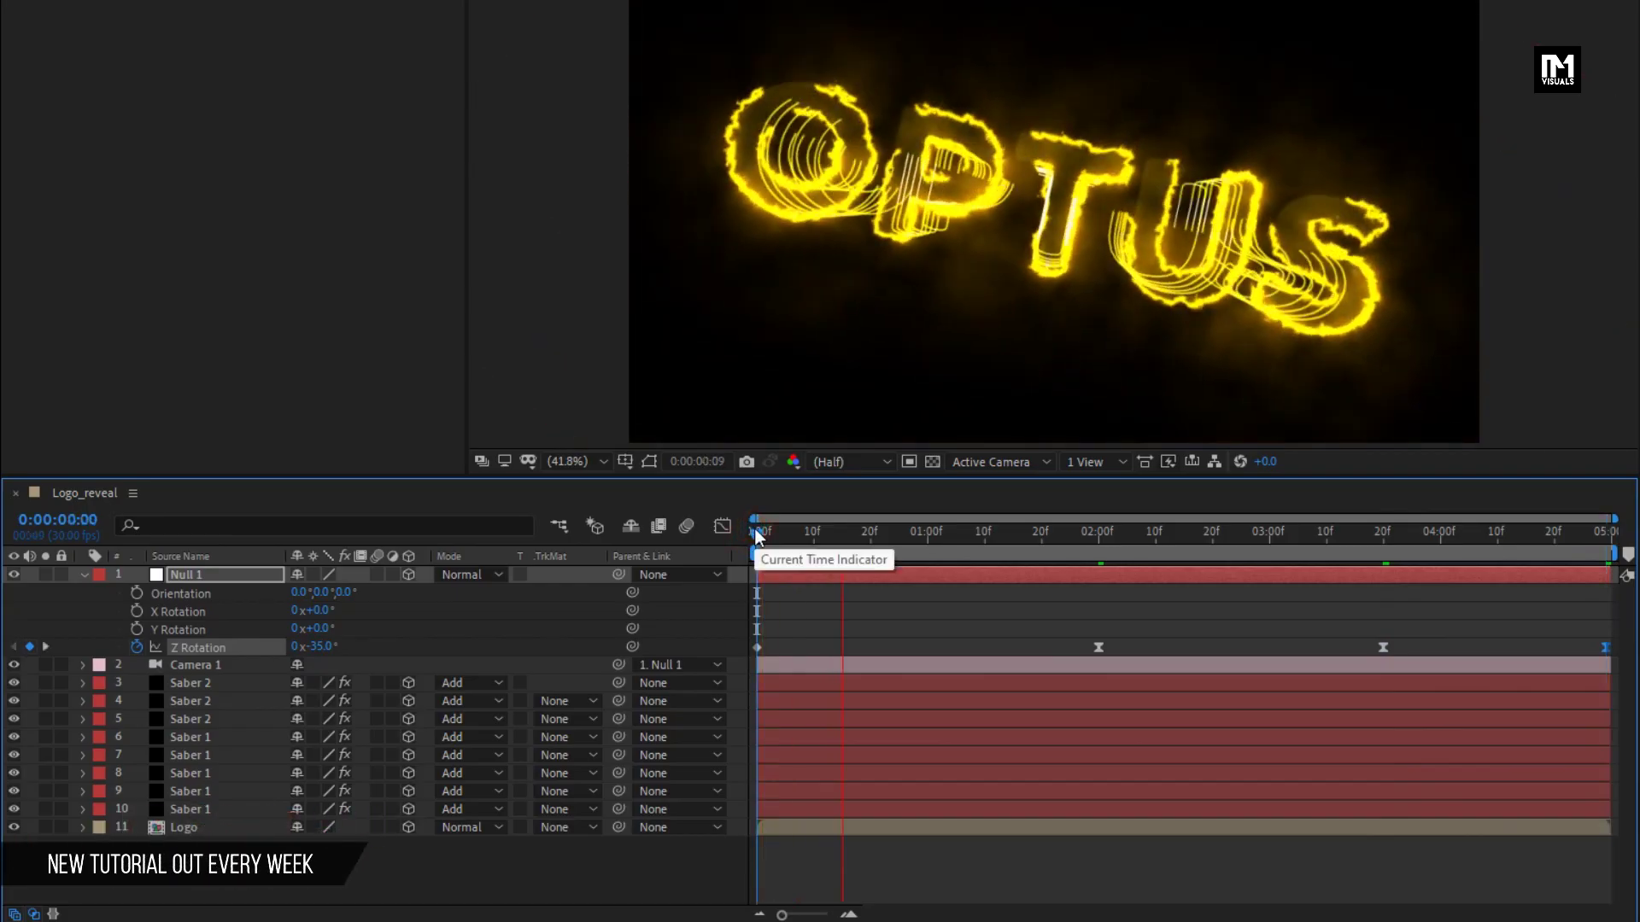